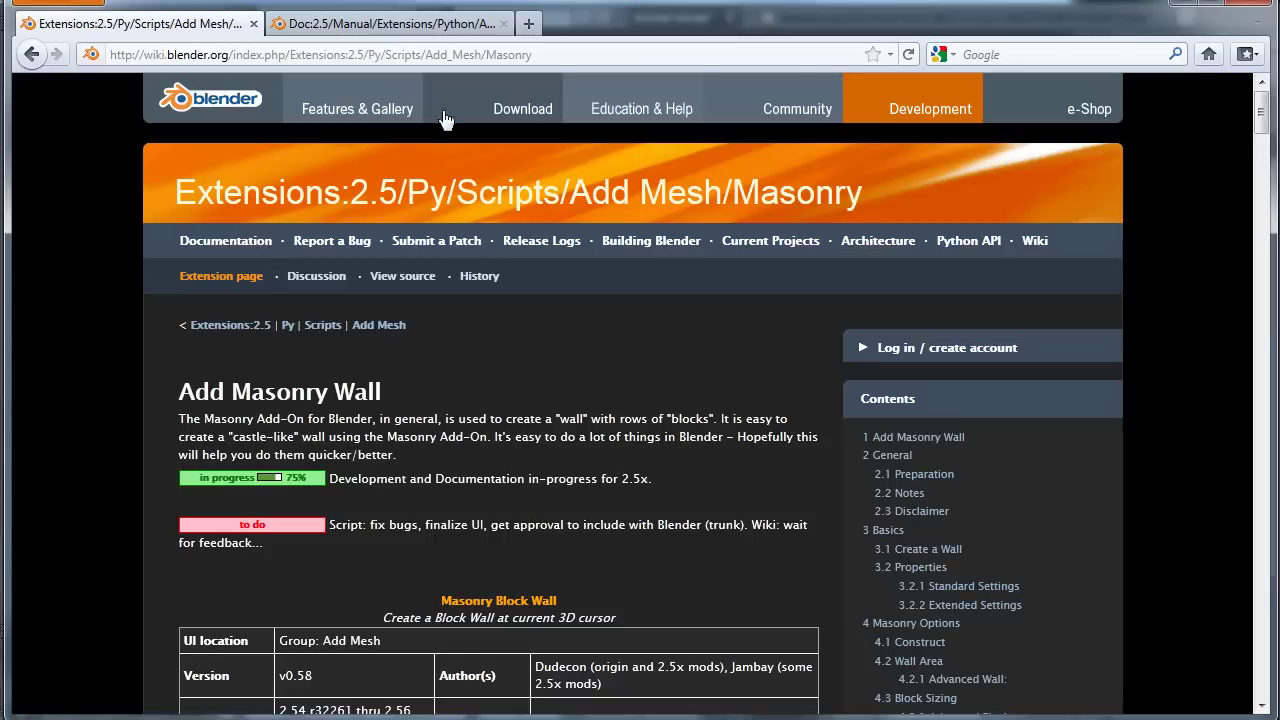
# Step: Review the Masonry extension page in the web browser
pyautogui.click(567, 54)
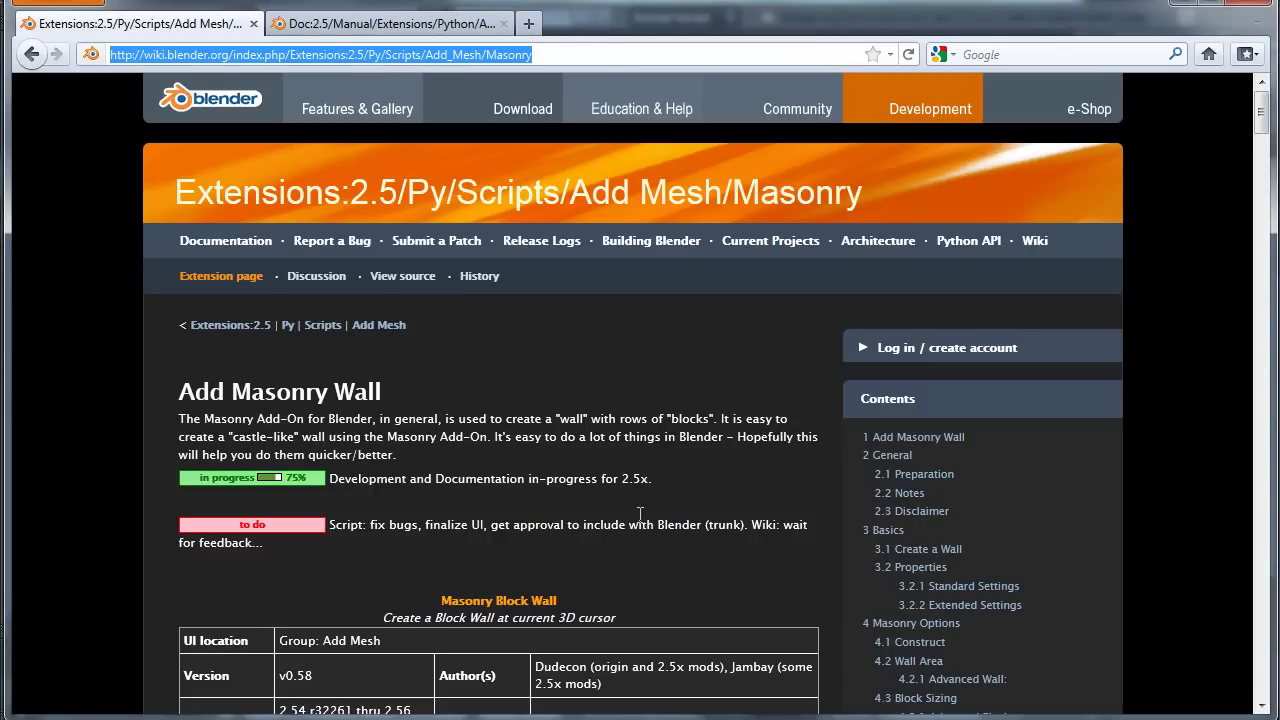
pyautogui.click(650, 449)
pyautogui.scroll(-5, 683, 448)
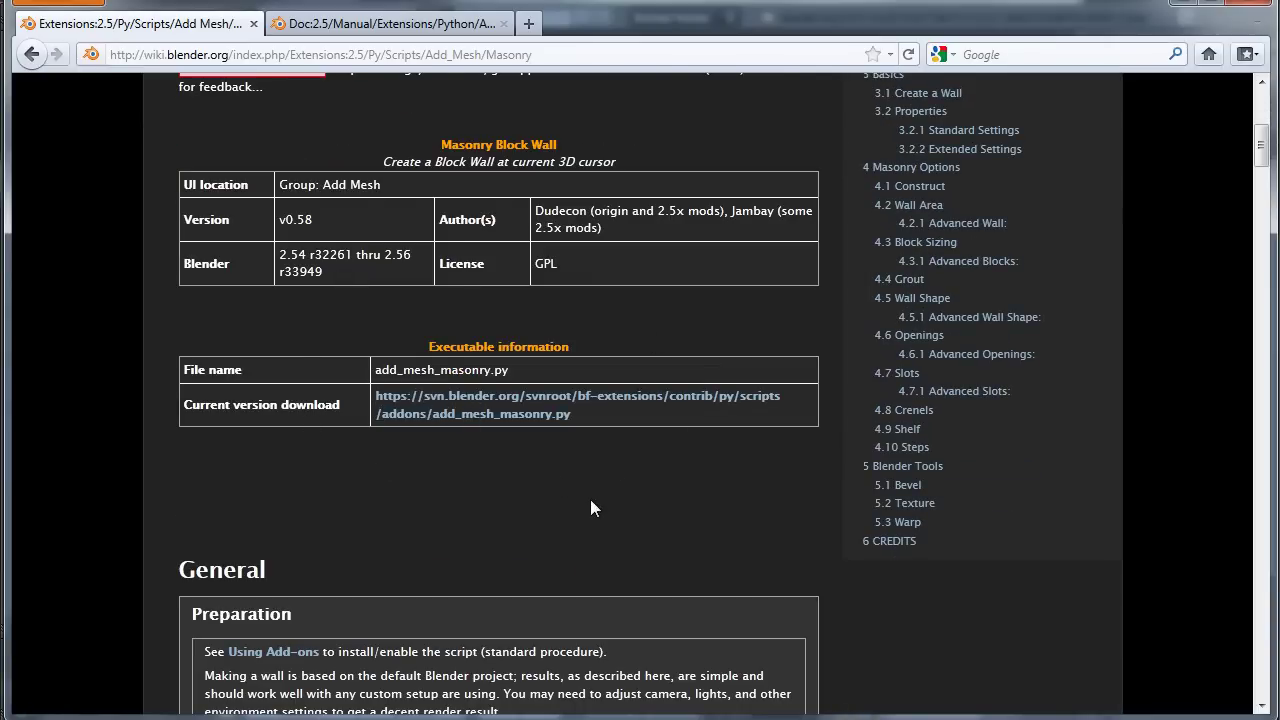
pyautogui.scroll(5, 591, 500)
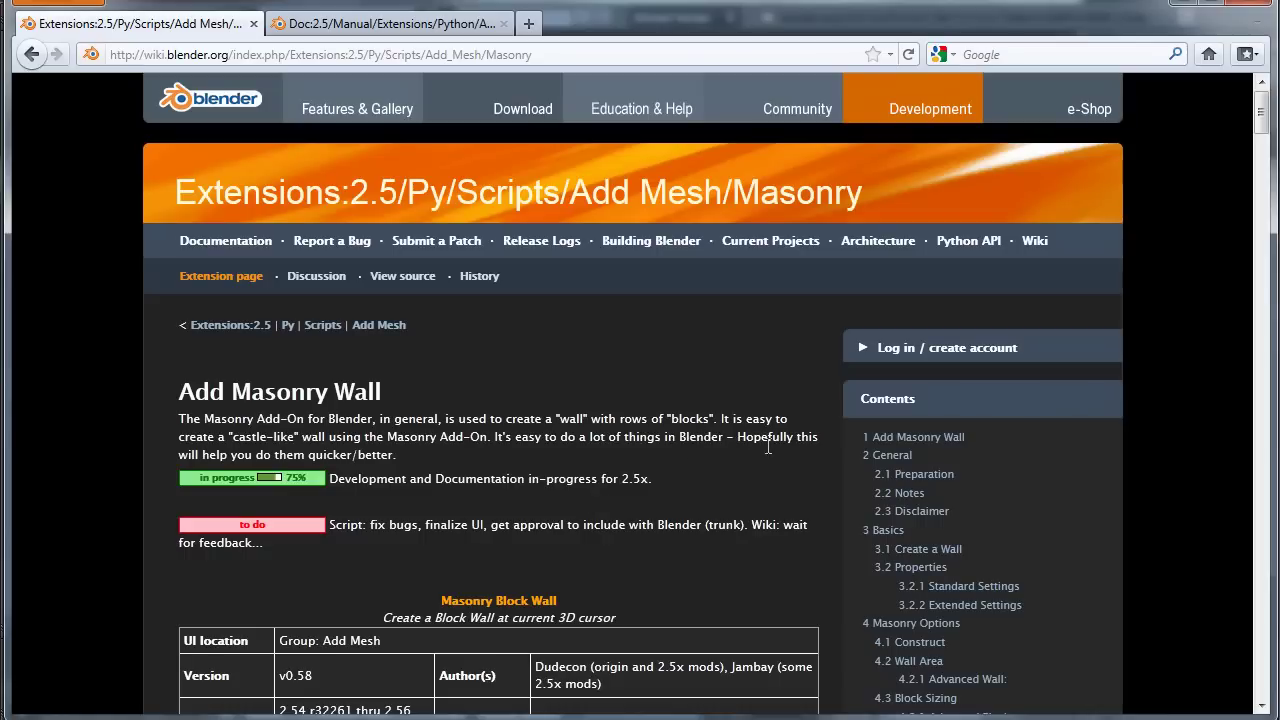
# Step: Read the Add-Ons manual page, then return to the Masonry extension page
pyautogui.click(362, 24)
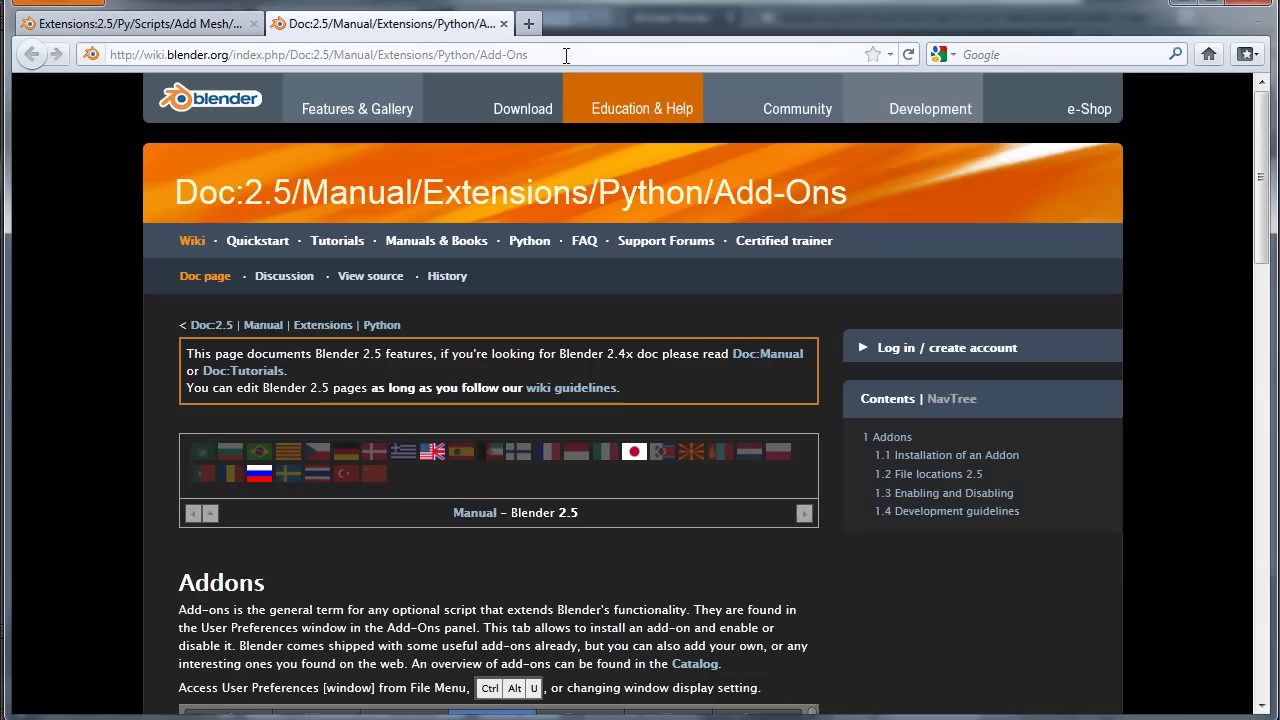
pyautogui.click(563, 52)
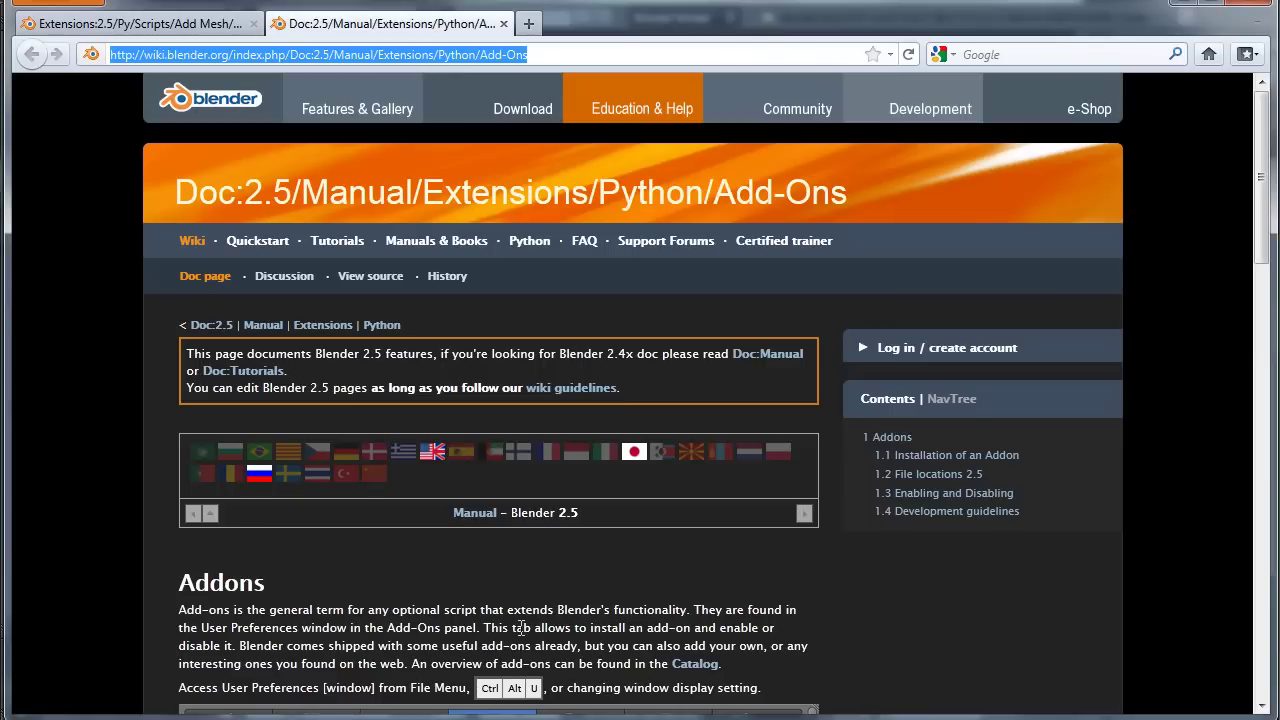
pyautogui.click(520, 628)
pyautogui.scroll(-5, 560, 600)
pyautogui.scroll(-5, 566, 600)
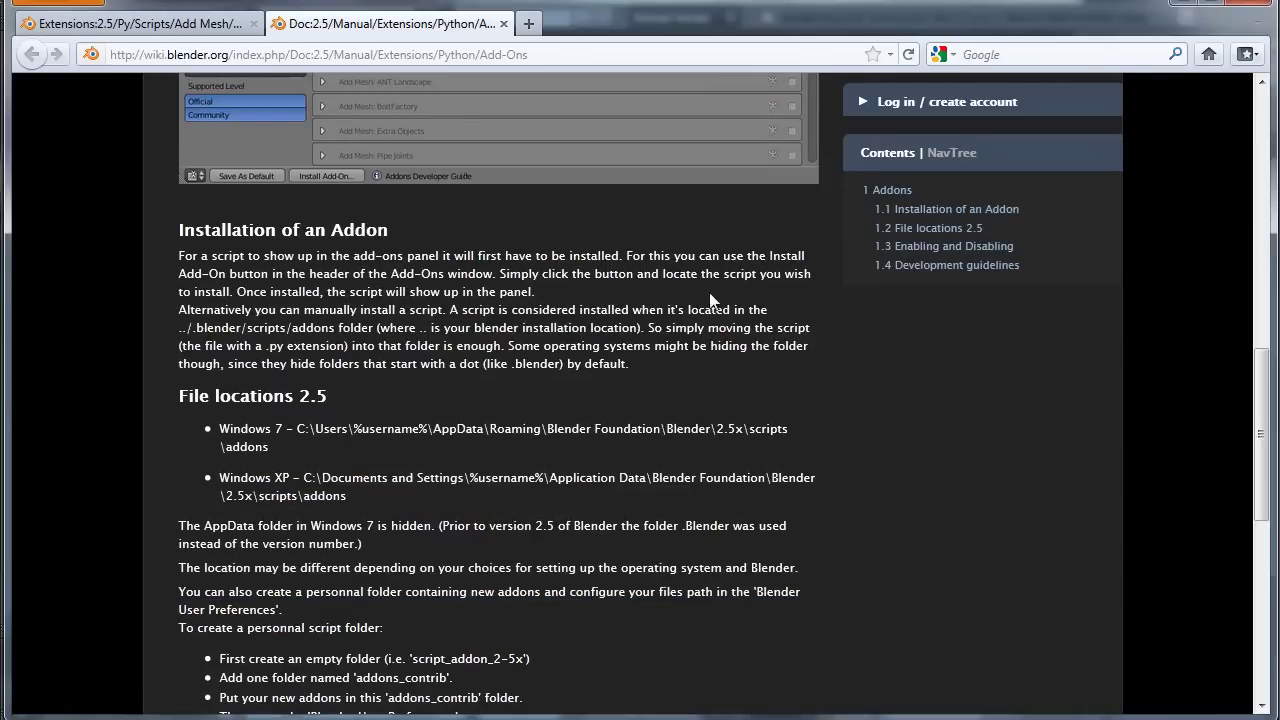
pyautogui.scroll(-2, 583, 595)
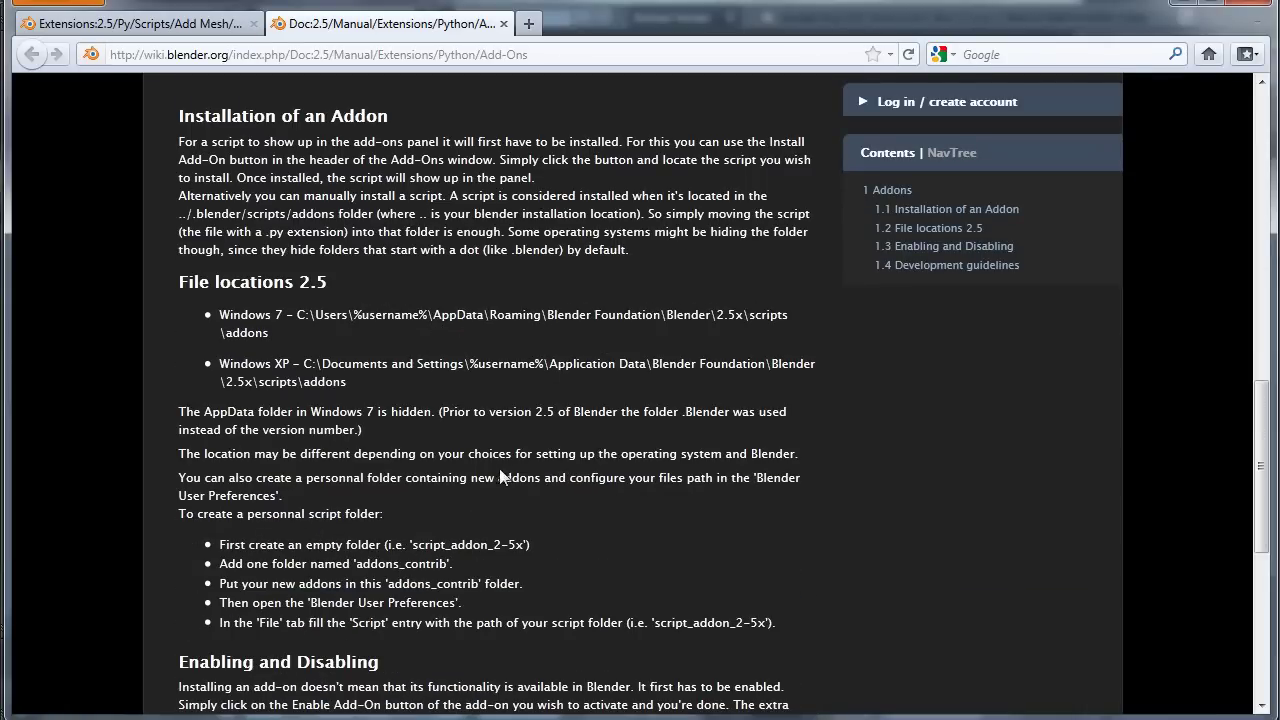
pyautogui.scroll(-3, 711, 495)
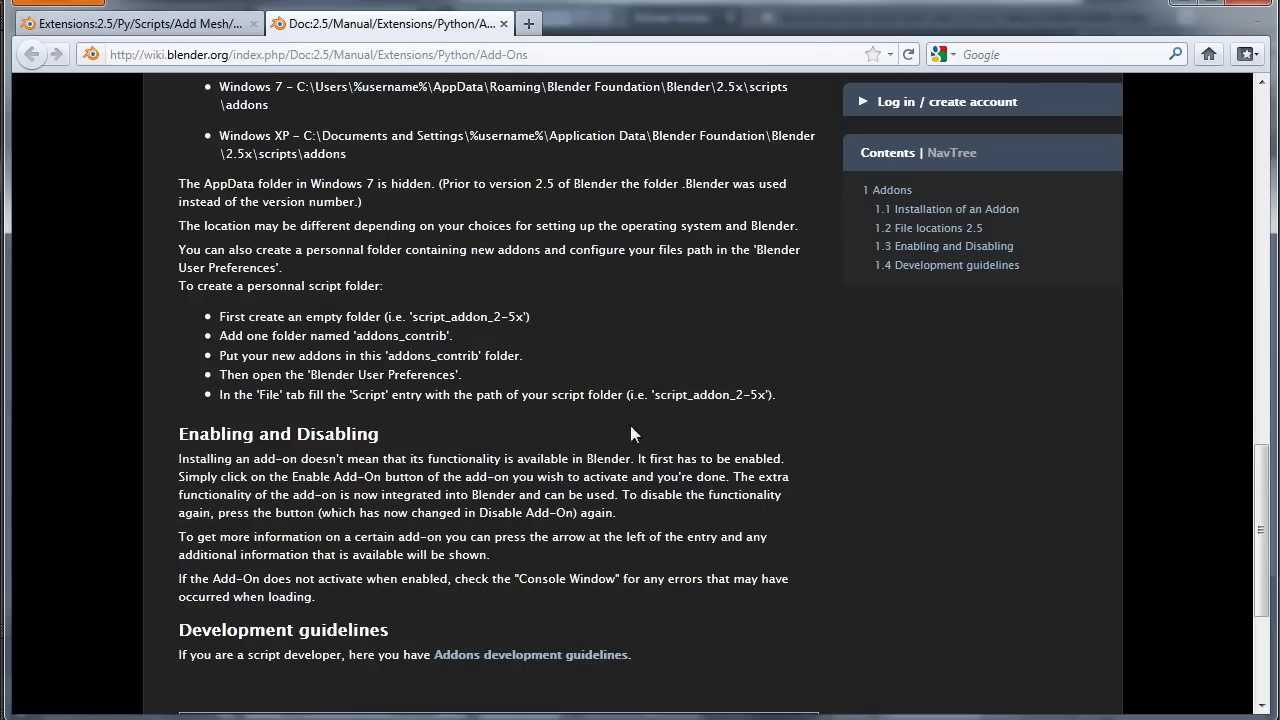
pyautogui.click(163, 25)
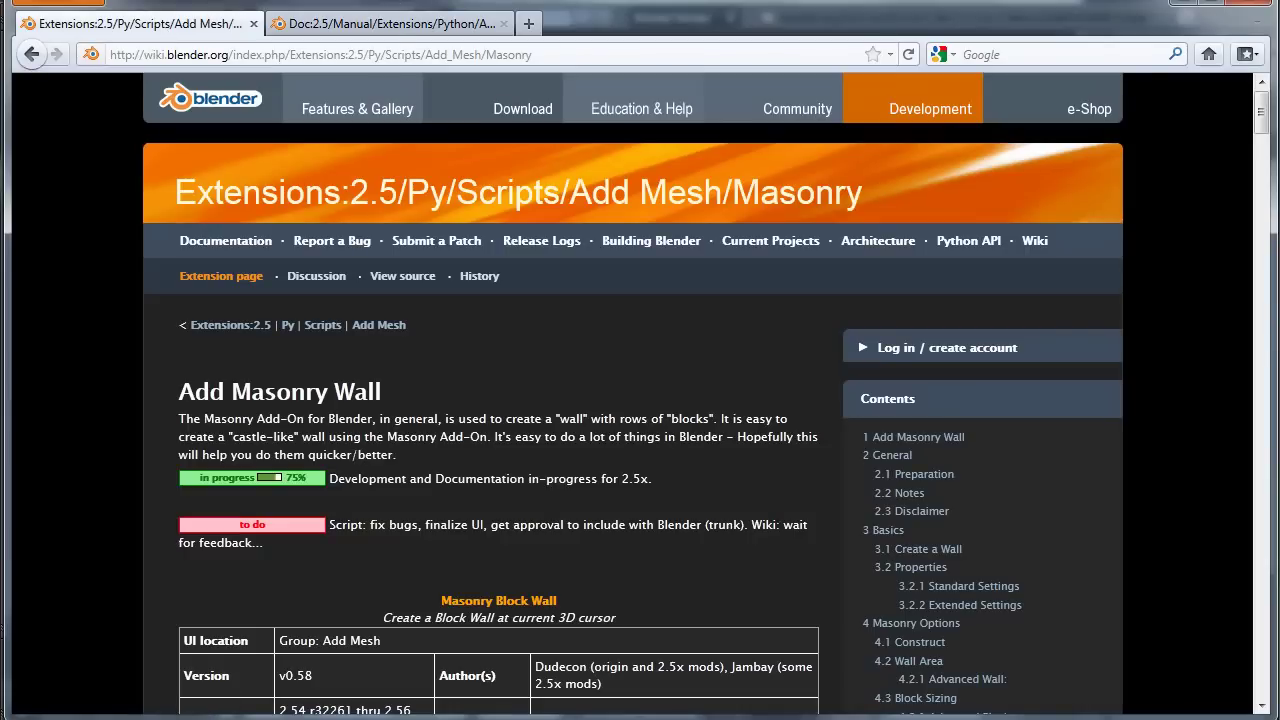
# Step: Enable Add Mesh: Masonry from the Add Mesh category in User Preferences
pyautogui.hotkey('alt', 'Tab')
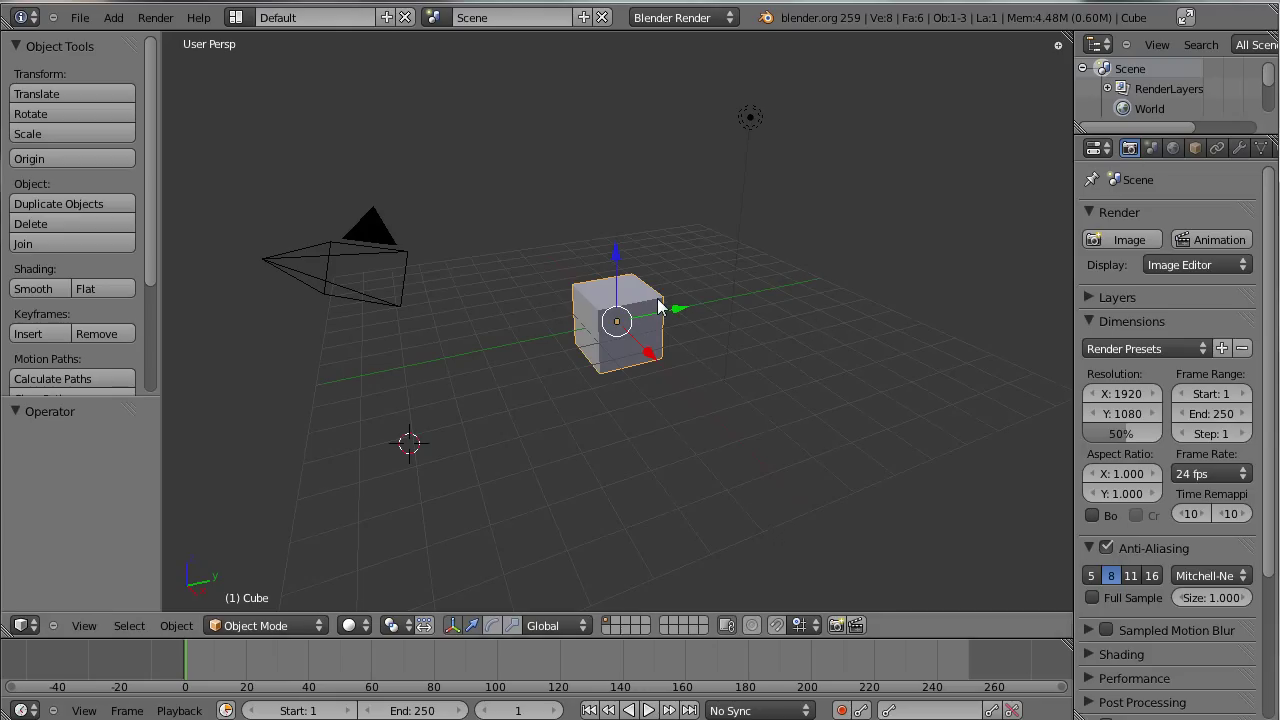
pyautogui.hotkey('ctrl', 'alt', 'u')
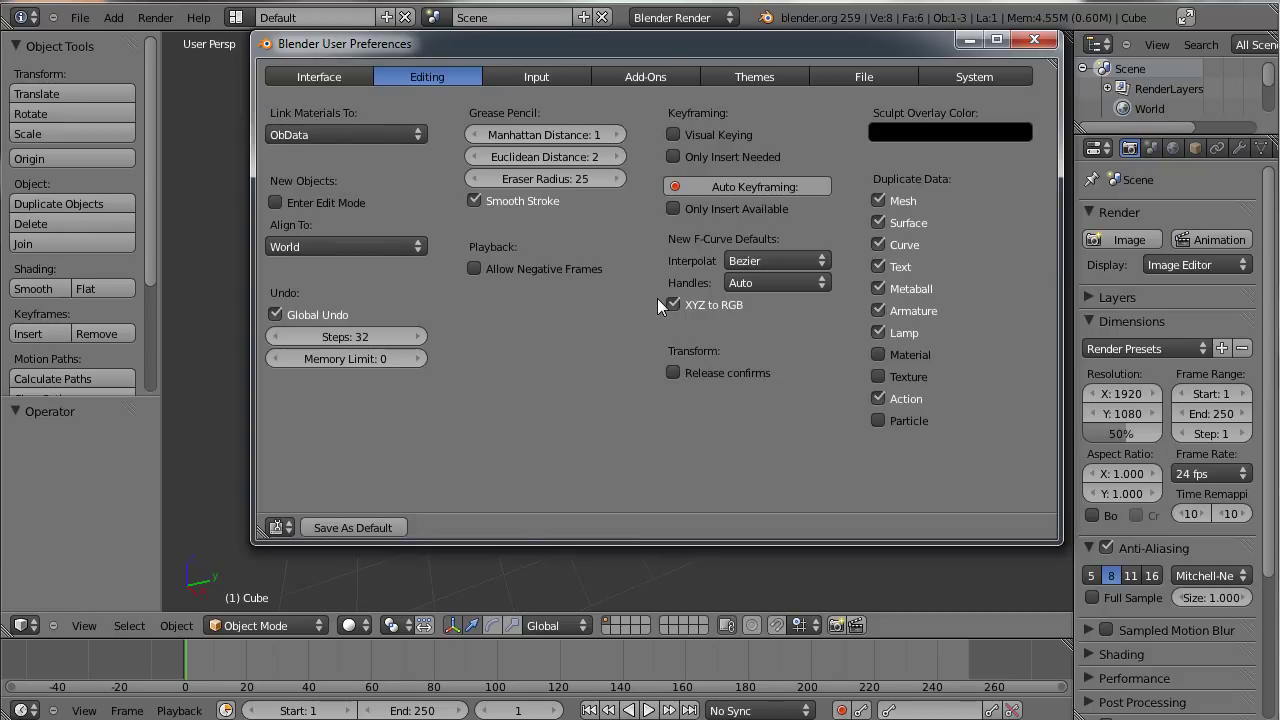
pyautogui.click(663, 77)
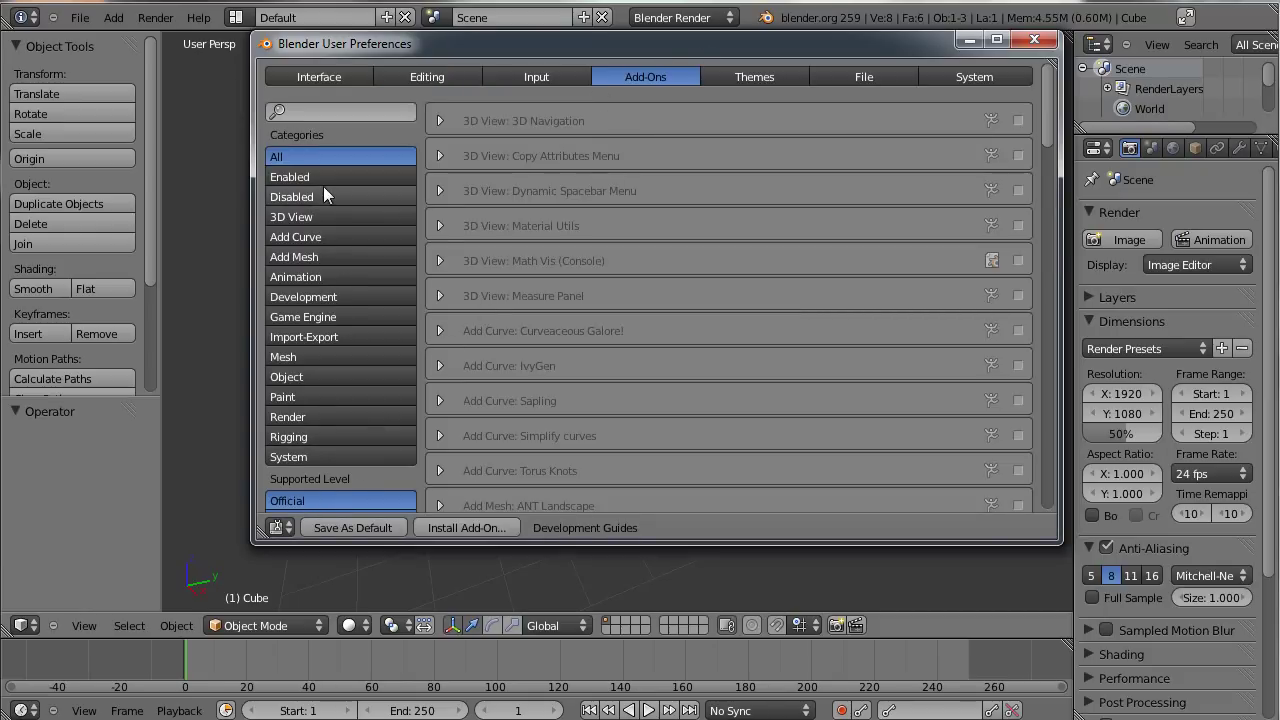
pyautogui.click(347, 258)
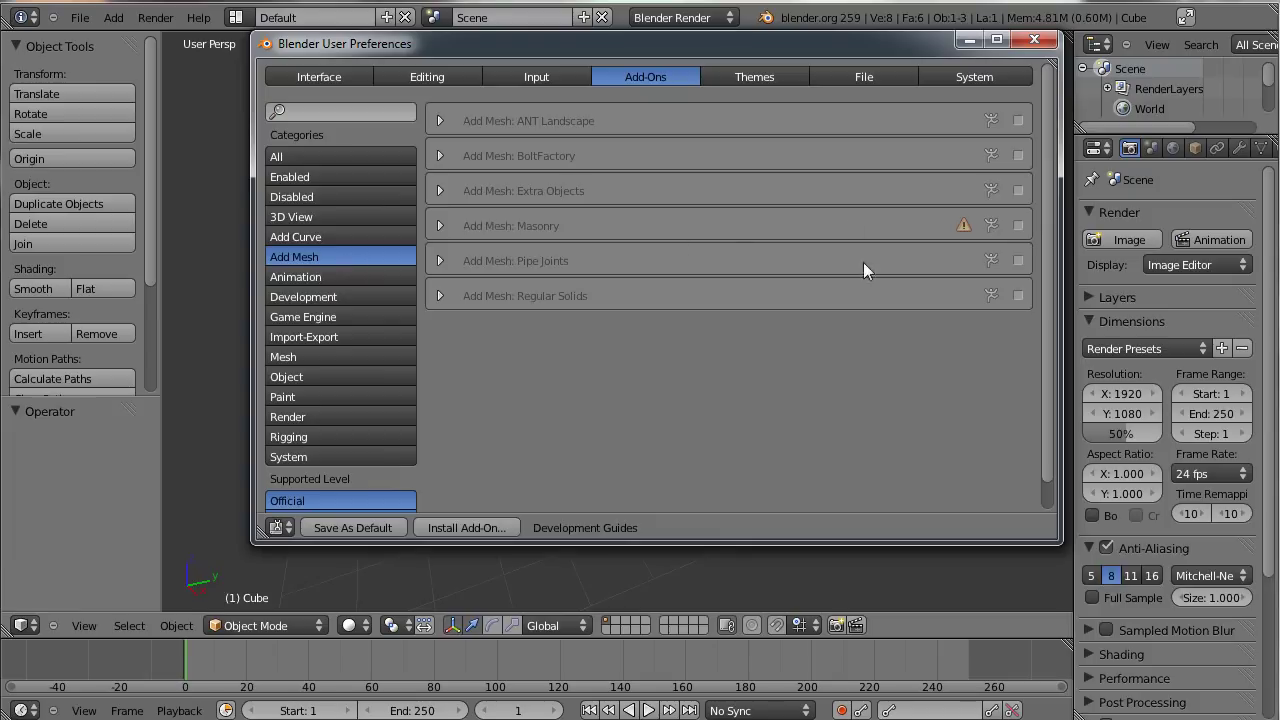
pyautogui.click(1018, 226)
pyautogui.click(1034, 39)
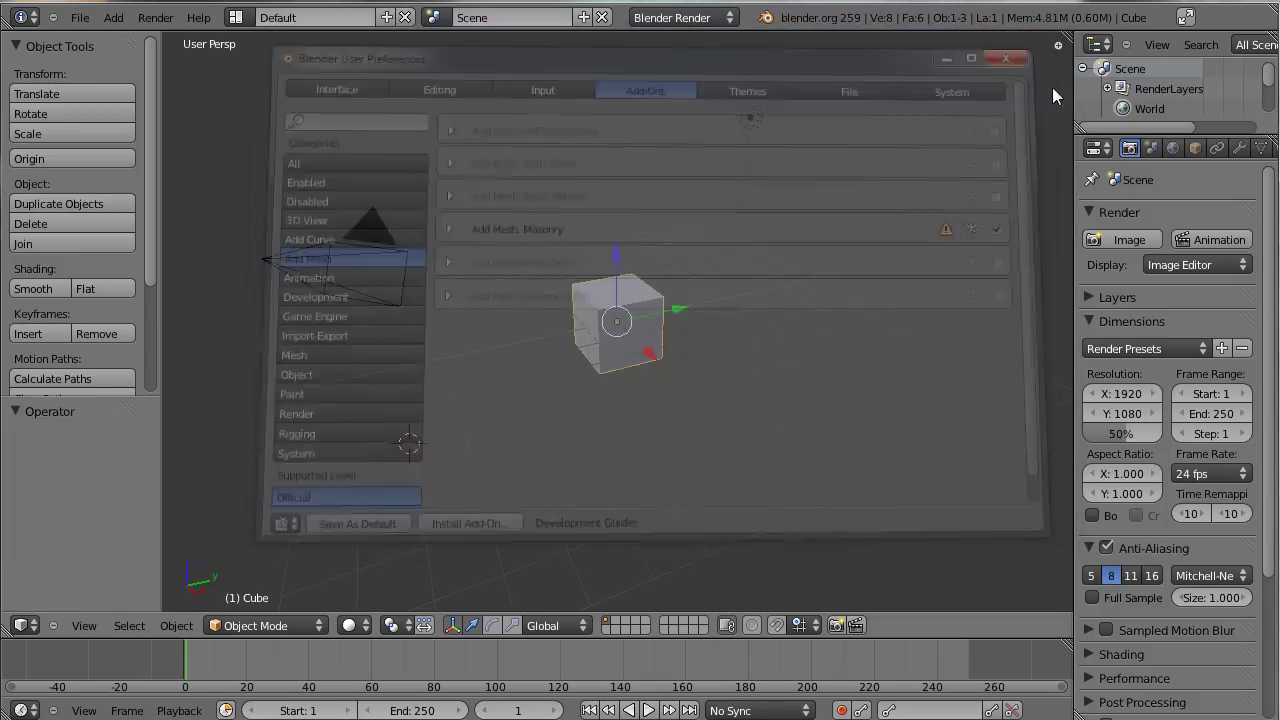
pyautogui.scroll(3, 732, 364)
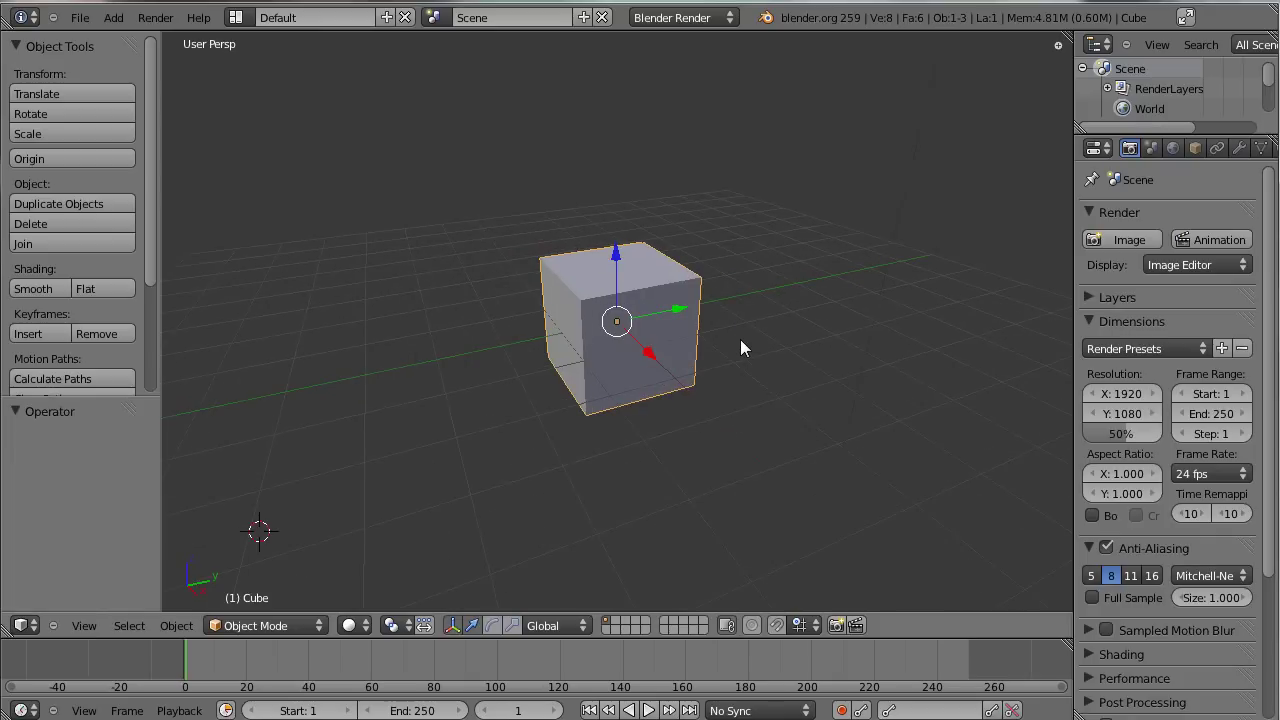
# Step: Delete the default cube and add a mesh plane in its place
pyautogui.press('x')
pyautogui.click(742, 343)
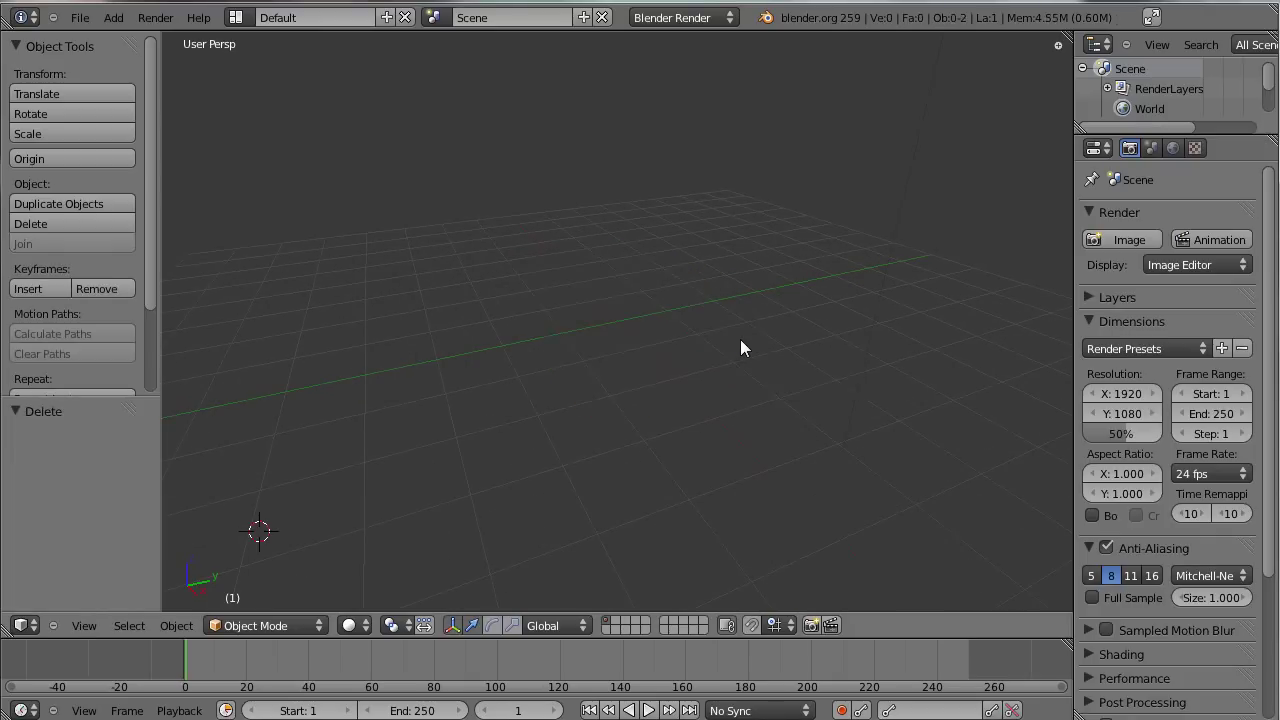
pyautogui.scroll(-3, 638, 337)
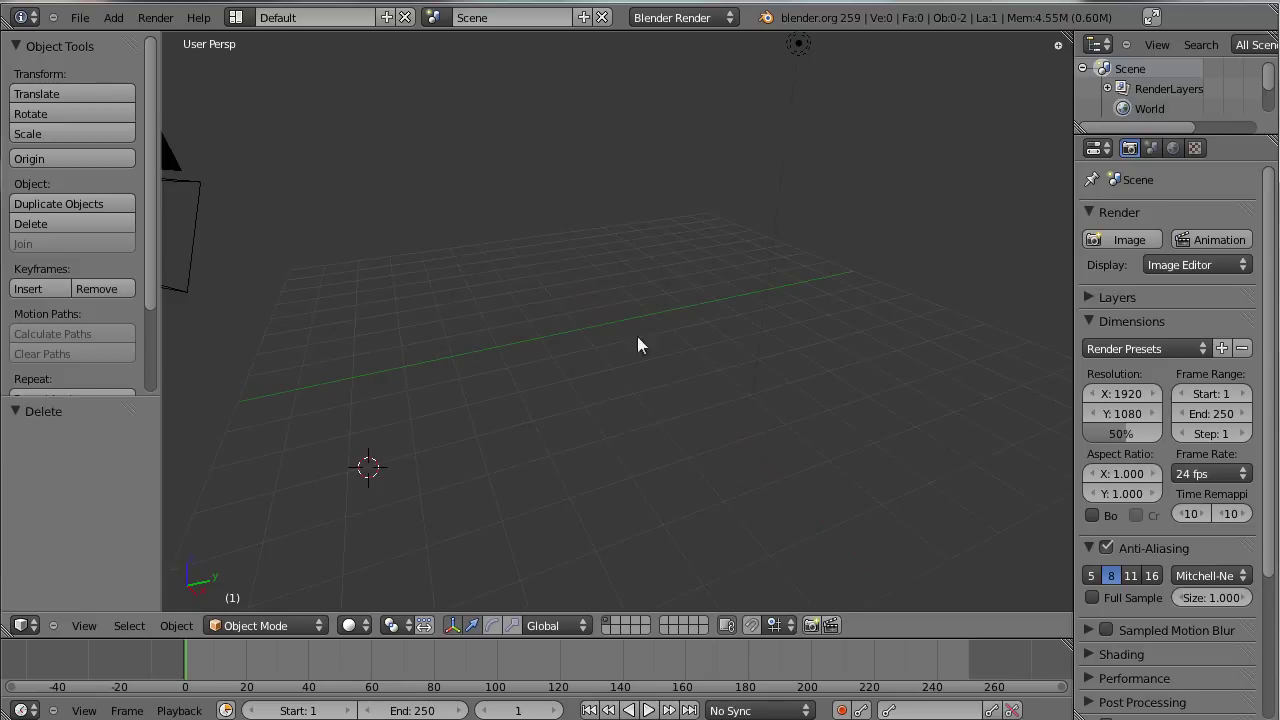
pyautogui.hotkey('shift', 'a')
pyautogui.moveTo(556, 303)
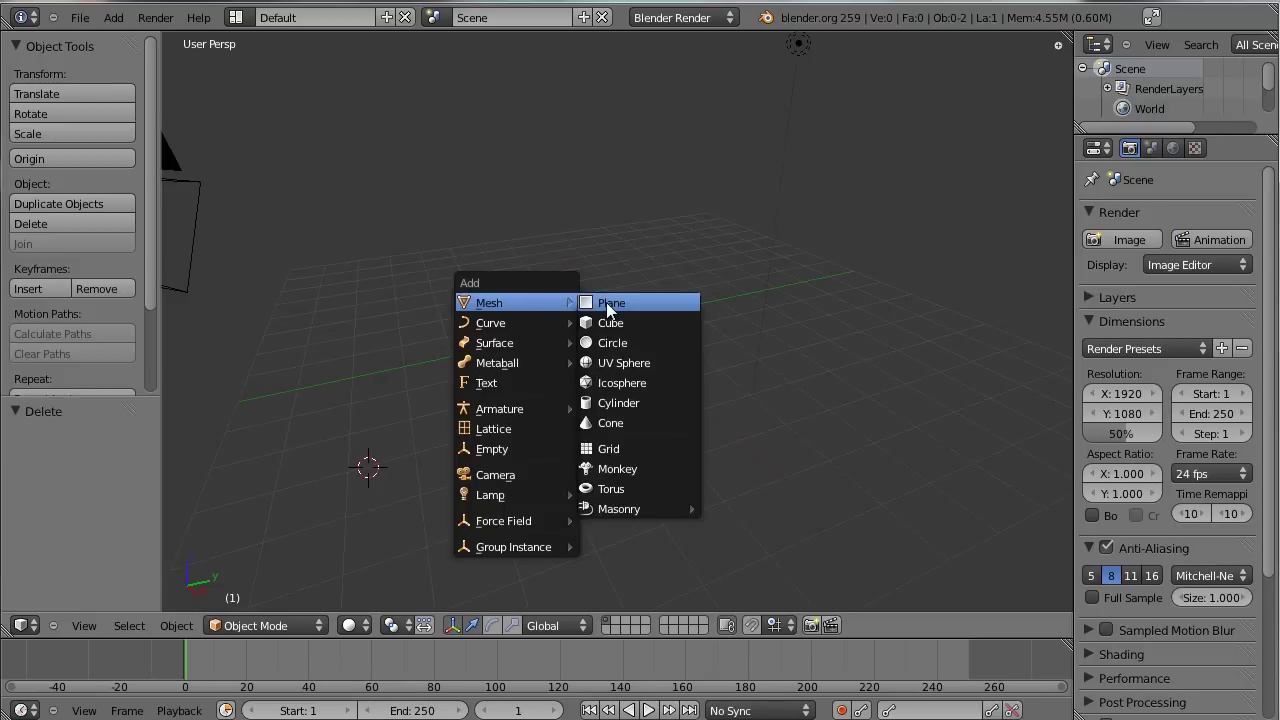
pyautogui.click(607, 302)
pyautogui.scroll(-3, 600, 310)
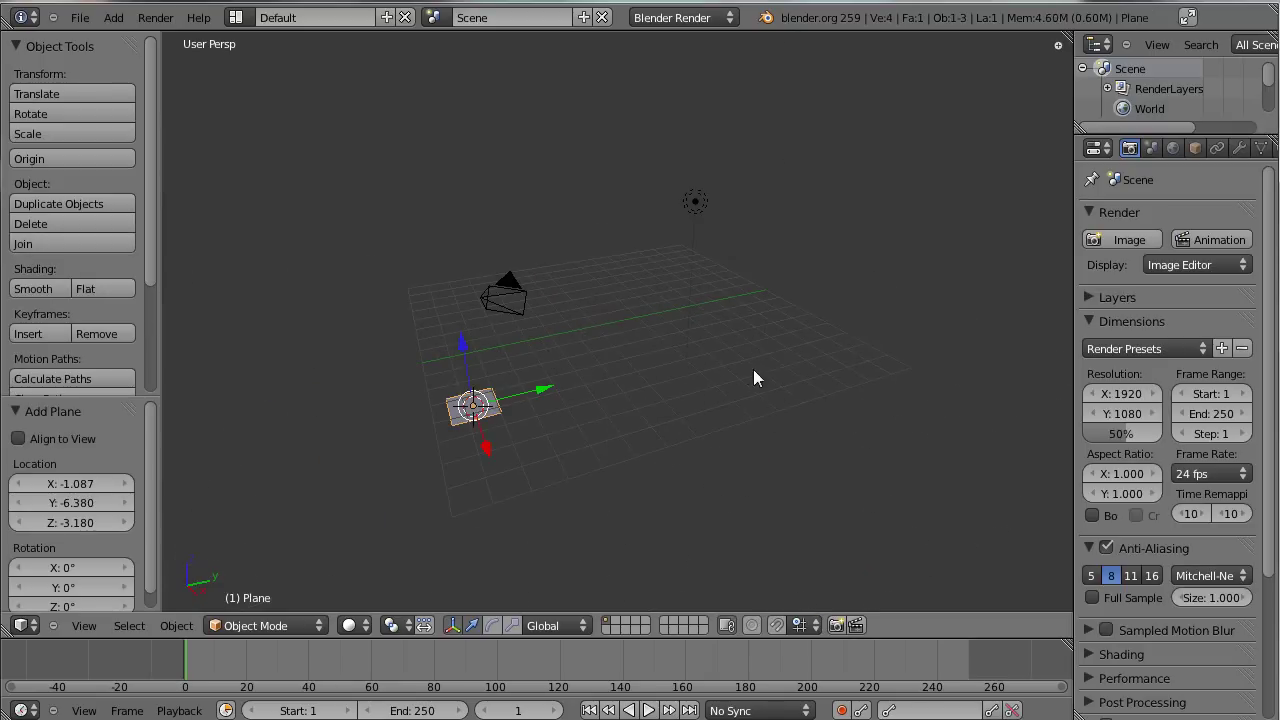
# Step: Move the plane to the world origin and snap the 3D cursor to the centre
pyautogui.hotkey('alt', 'g')
pyautogui.scroll(4, 716, 368)
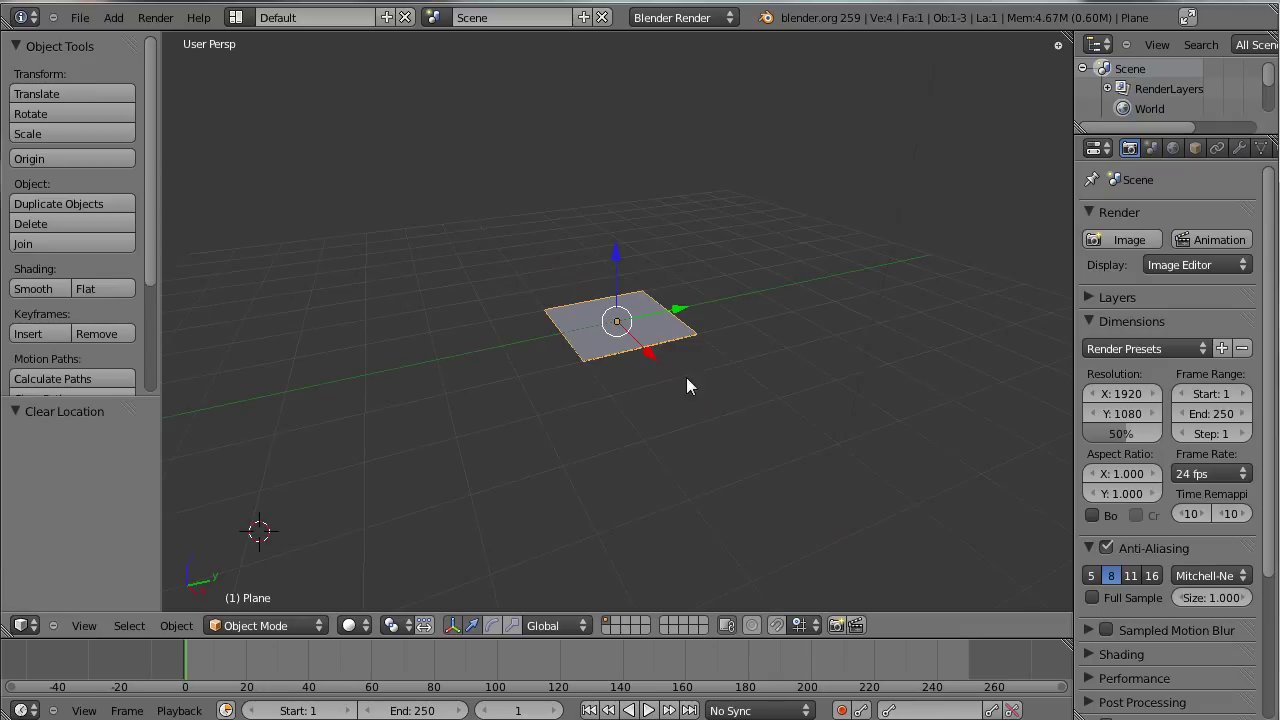
pyautogui.scroll(-3, 610, 285)
pyautogui.hotkey('shift', 's')
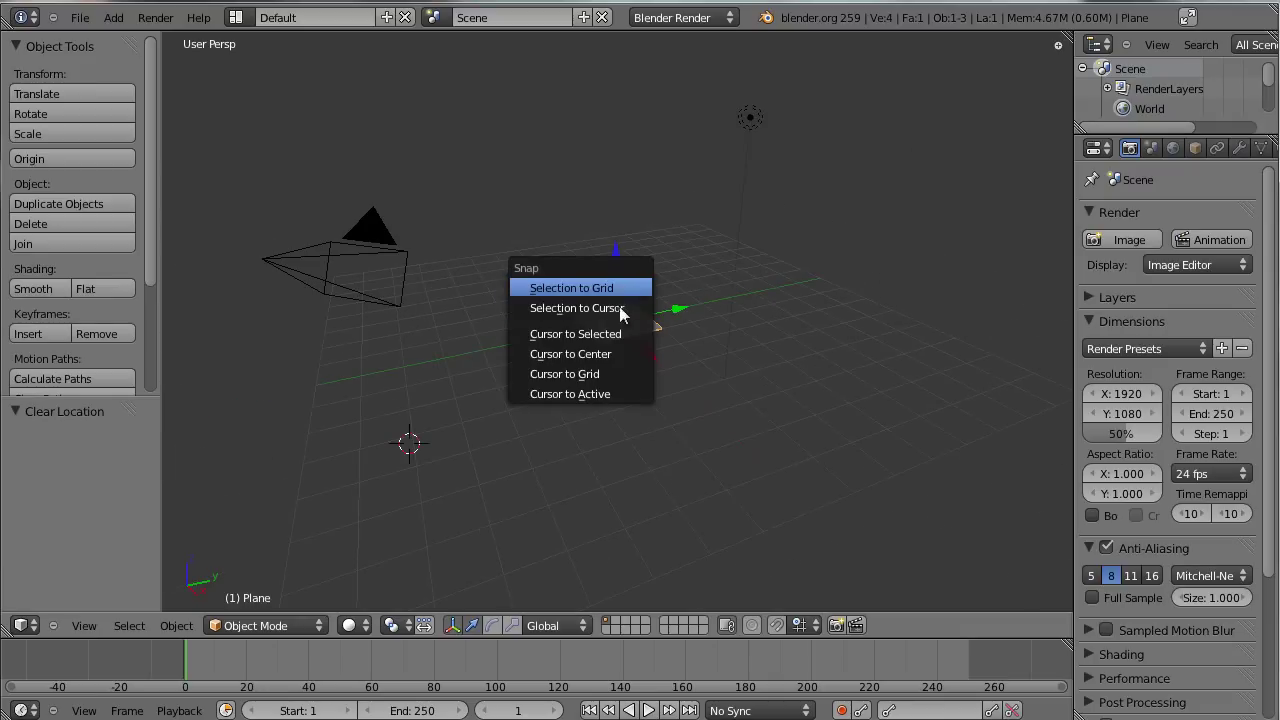
pyautogui.click(612, 350)
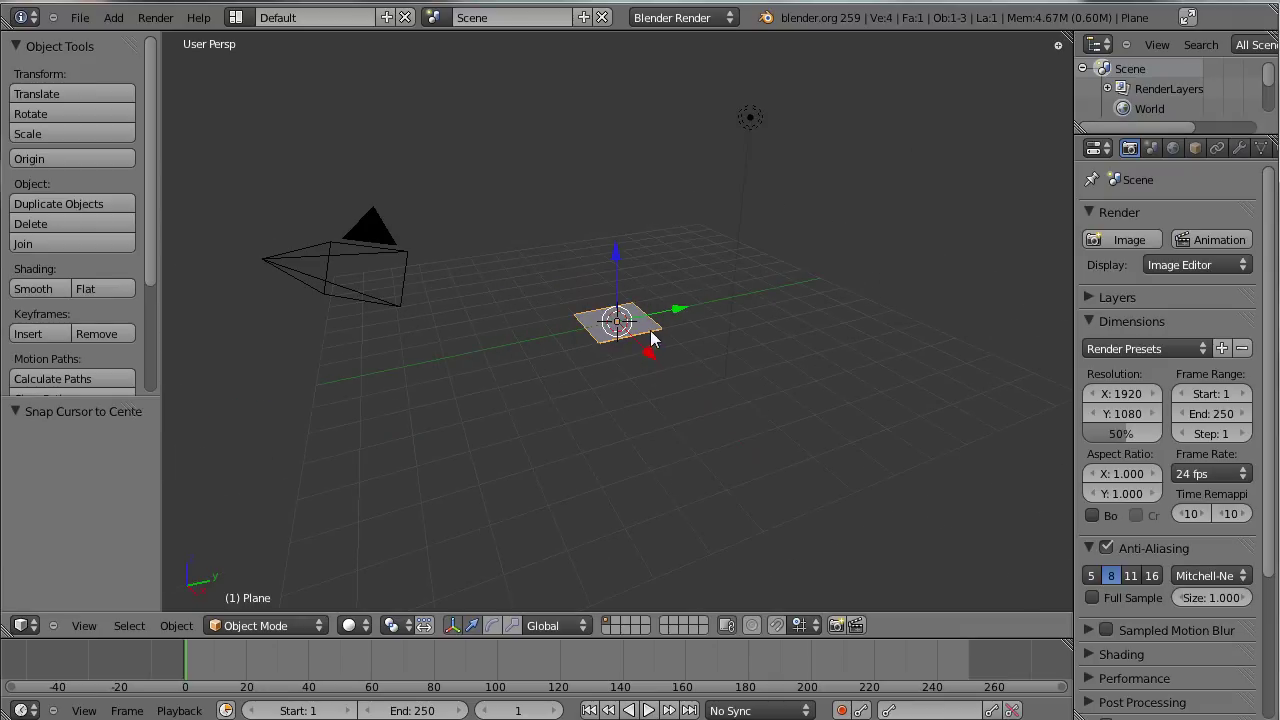
# Step: Scale the plane's mesh up into a large ground floor in Edit Mode, then return to Object Mode
pyautogui.press('Tab')
pyautogui.scroll(-2, 570, 338)
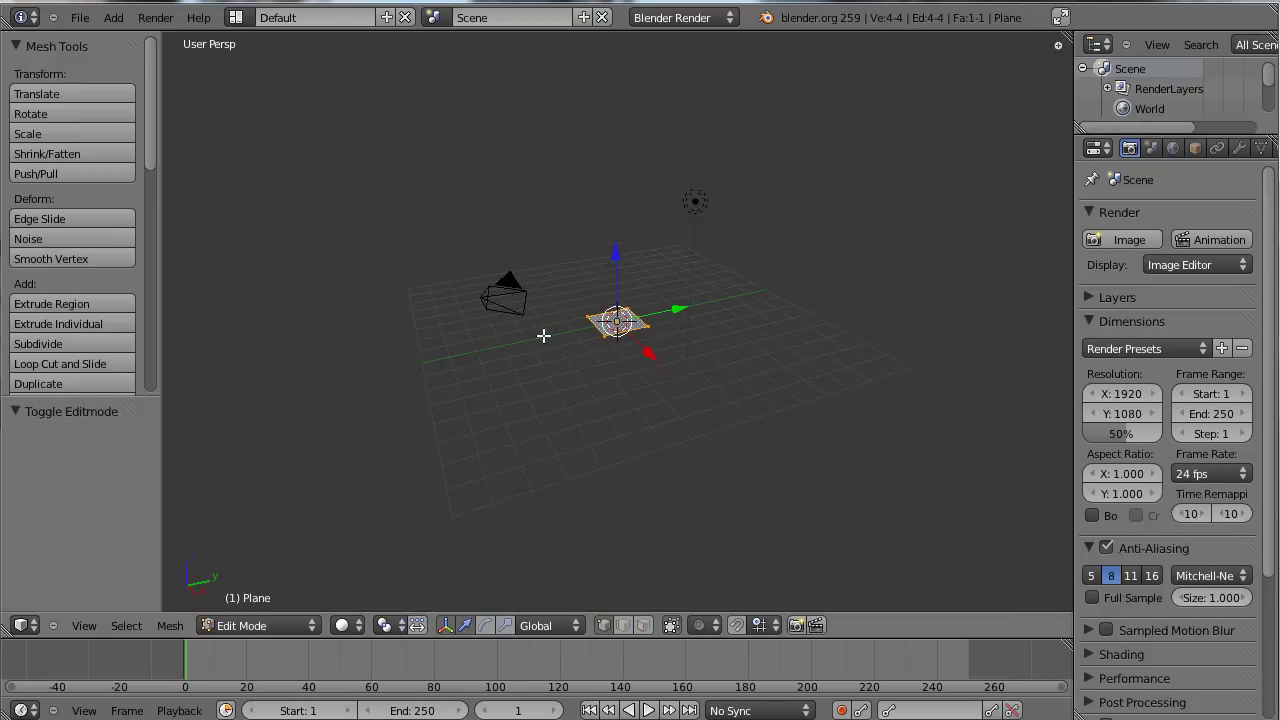
pyautogui.press('s')
pyautogui.click(975, 402)
pyautogui.press('s')
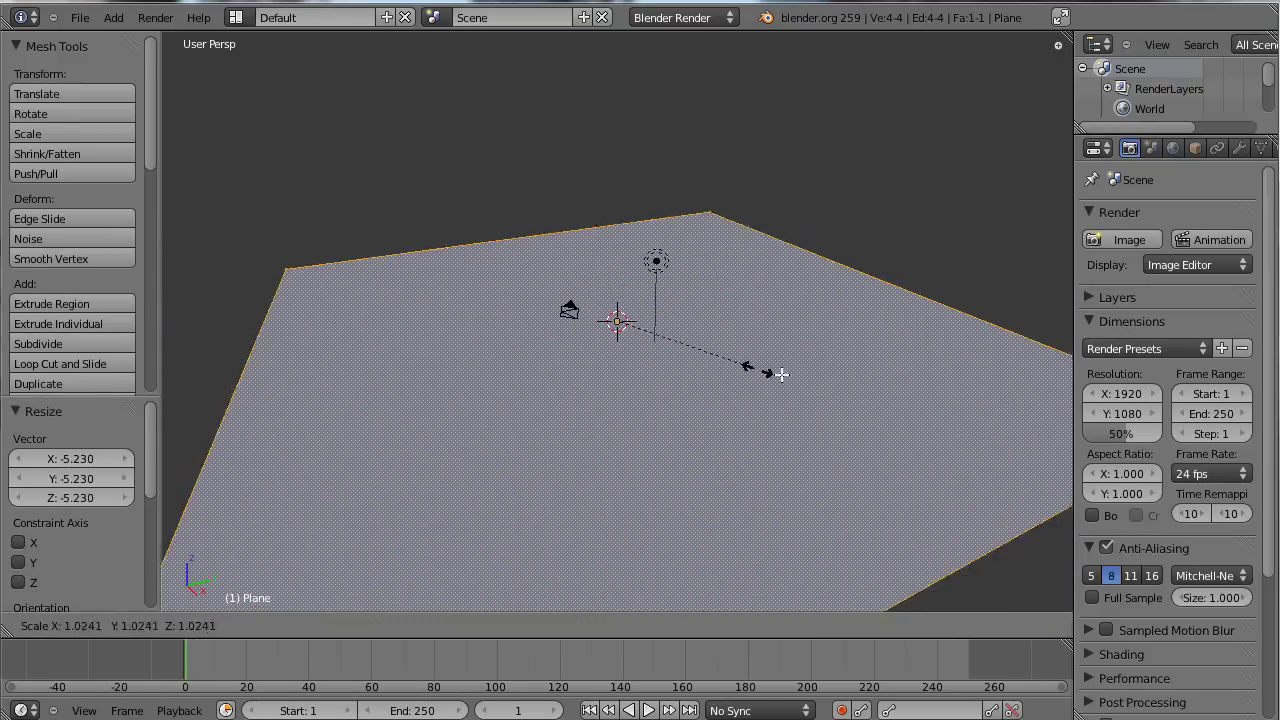
pyautogui.click(846, 383)
pyautogui.scroll(4, 823, 374)
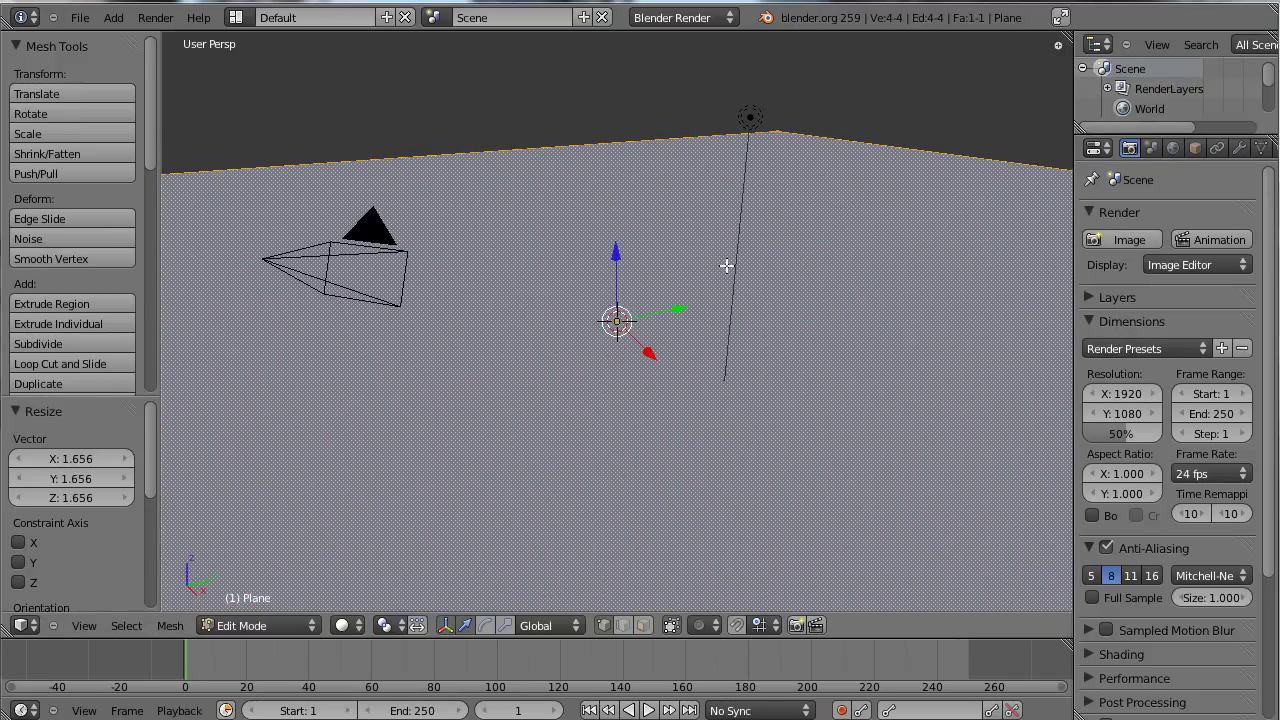
pyautogui.scroll(-2, 672, 237)
pyautogui.press('Tab')
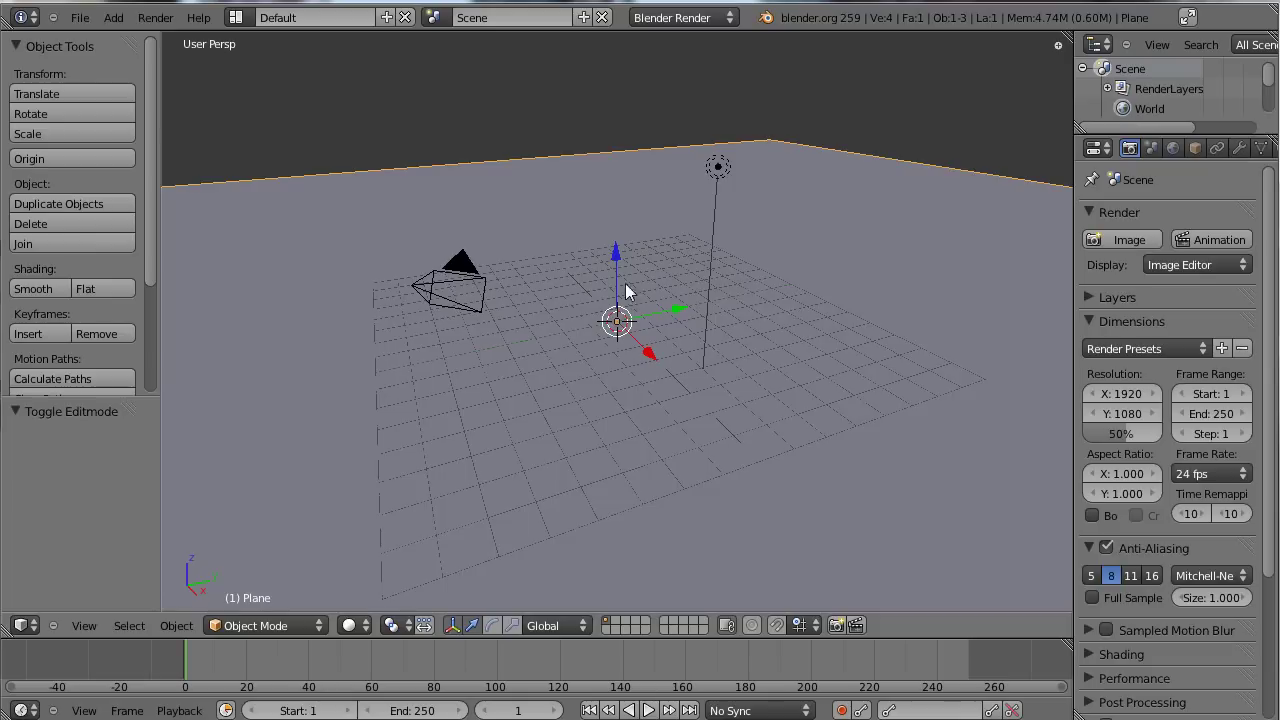
pyautogui.scroll(-3, 627, 290)
pyautogui.scroll(4, 594, 286)
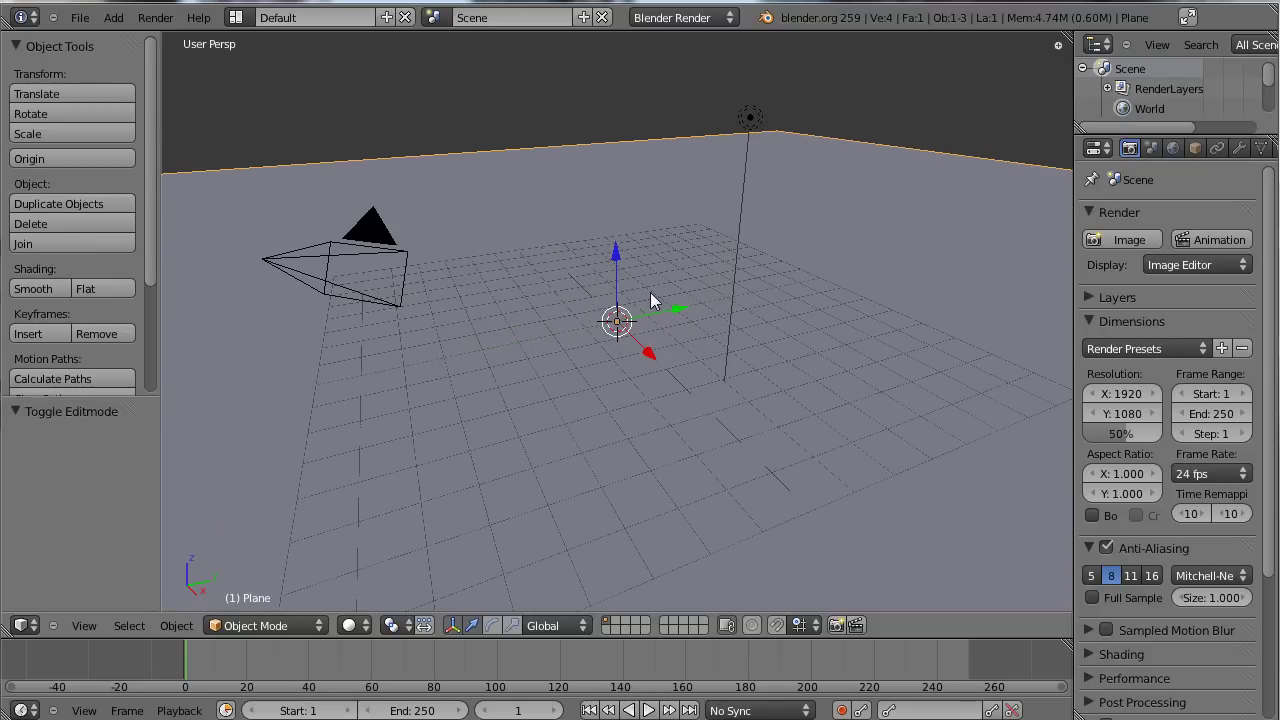
# Step: Add a masonry wall from Add > Mesh > Wall
pyautogui.hotkey('shift', 'a')
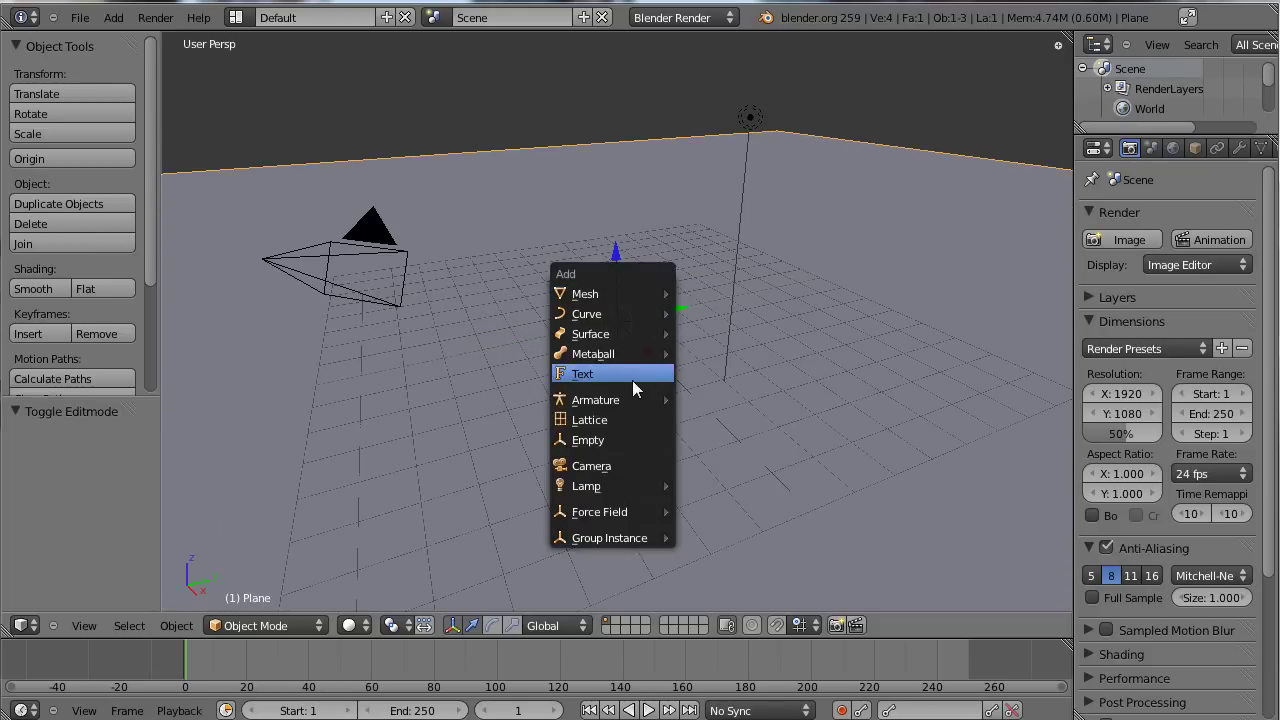
pyautogui.moveTo(645, 295)
pyautogui.moveTo(760, 500)
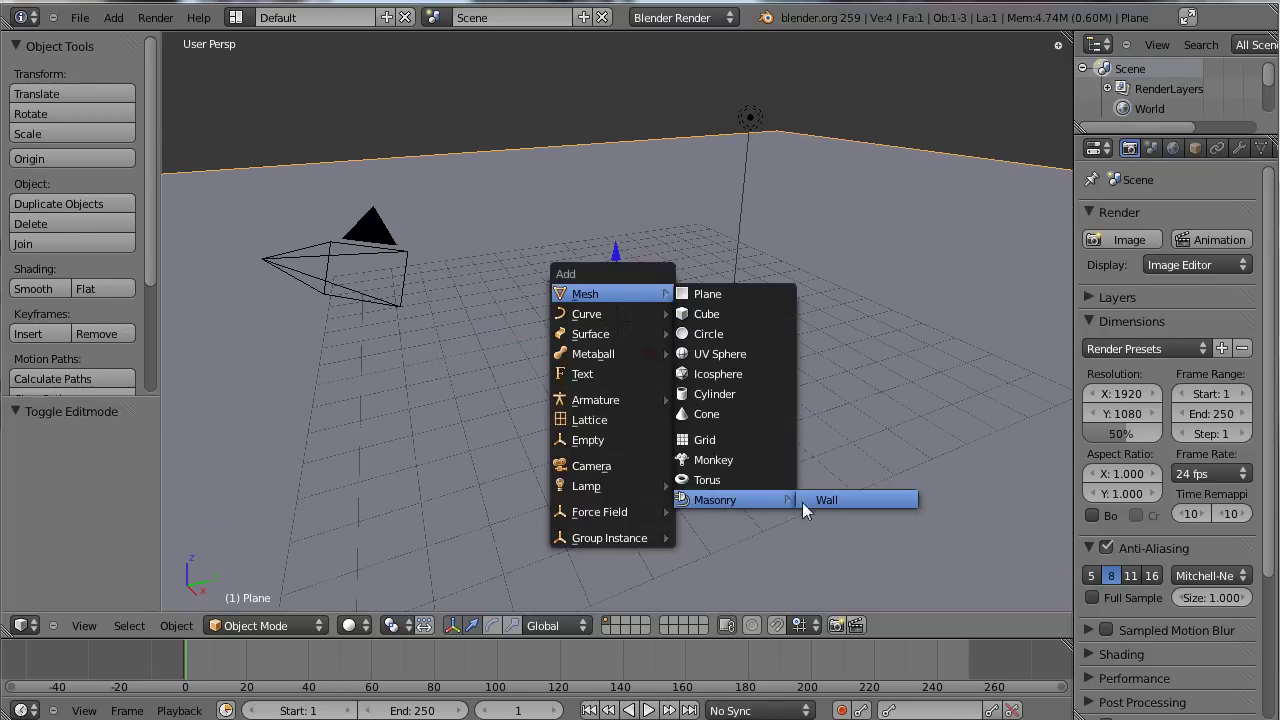
pyautogui.click(814, 502)
pyautogui.moveTo(808, 391); pyautogui.dragTo(685, 362, button='middle')
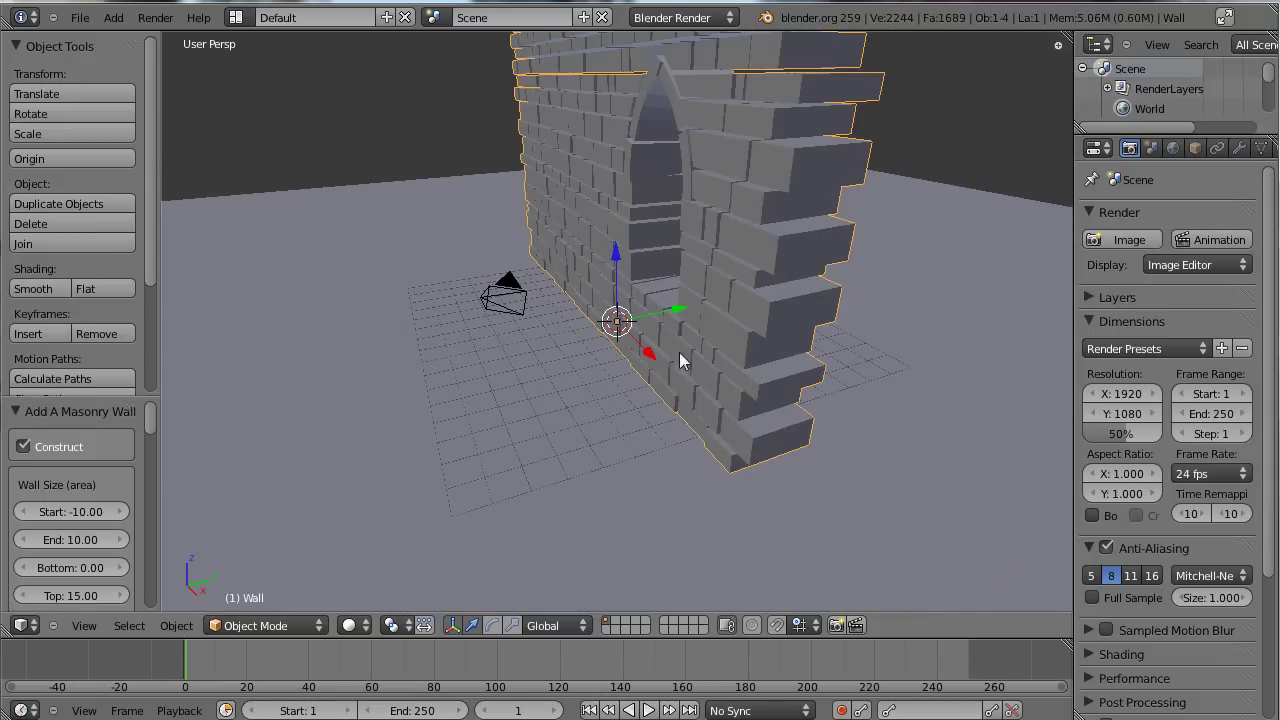
pyautogui.moveTo(642, 214); pyautogui.dragTo(783, 294, button='middle')
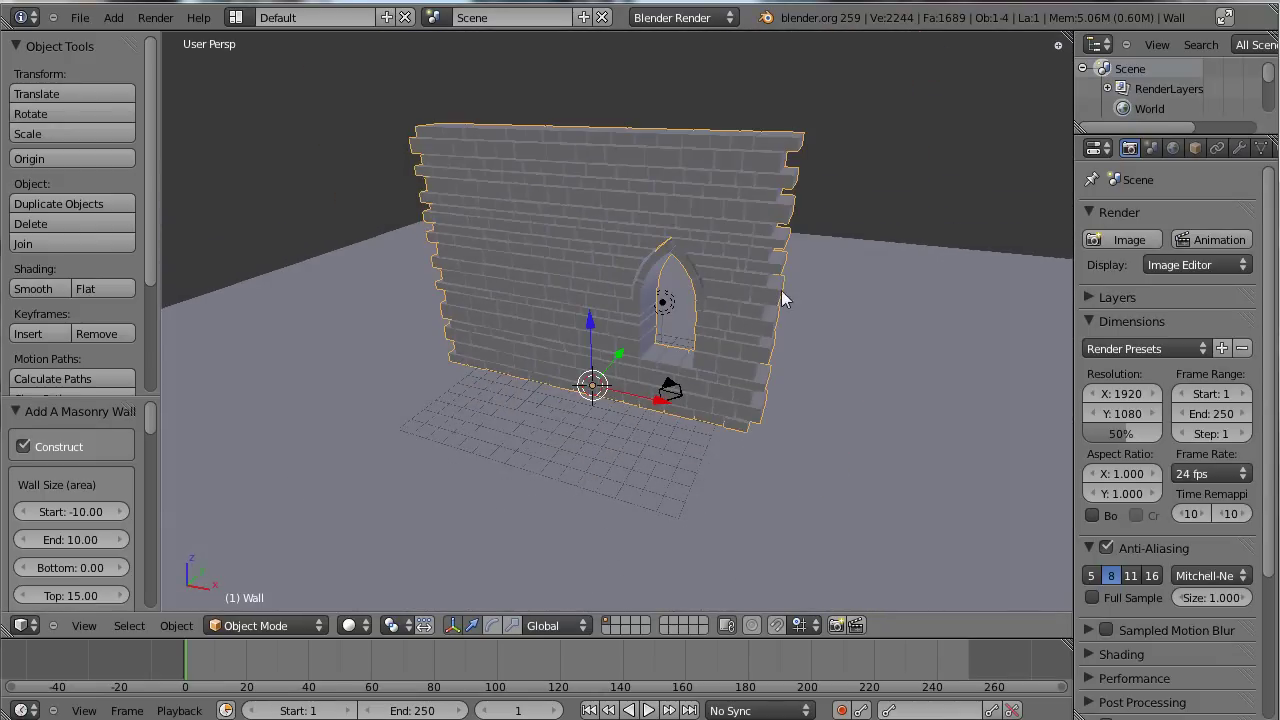
# Step: Stretch the wall from Start -27.09 to End 22.40 in the Add A Masonry Wall panel
pyautogui.moveTo(157, 417); pyautogui.dragTo(216, 107)
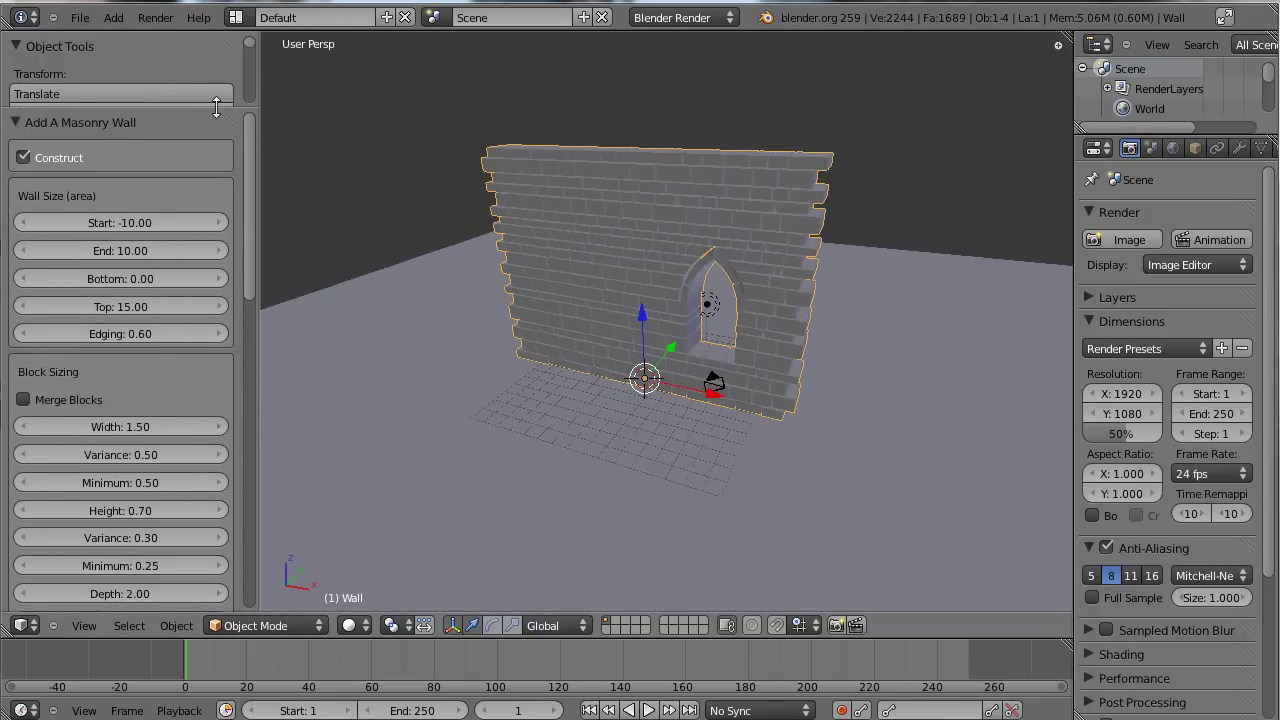
pyautogui.moveTo(140, 222); pyautogui.dragTo(27, 224)
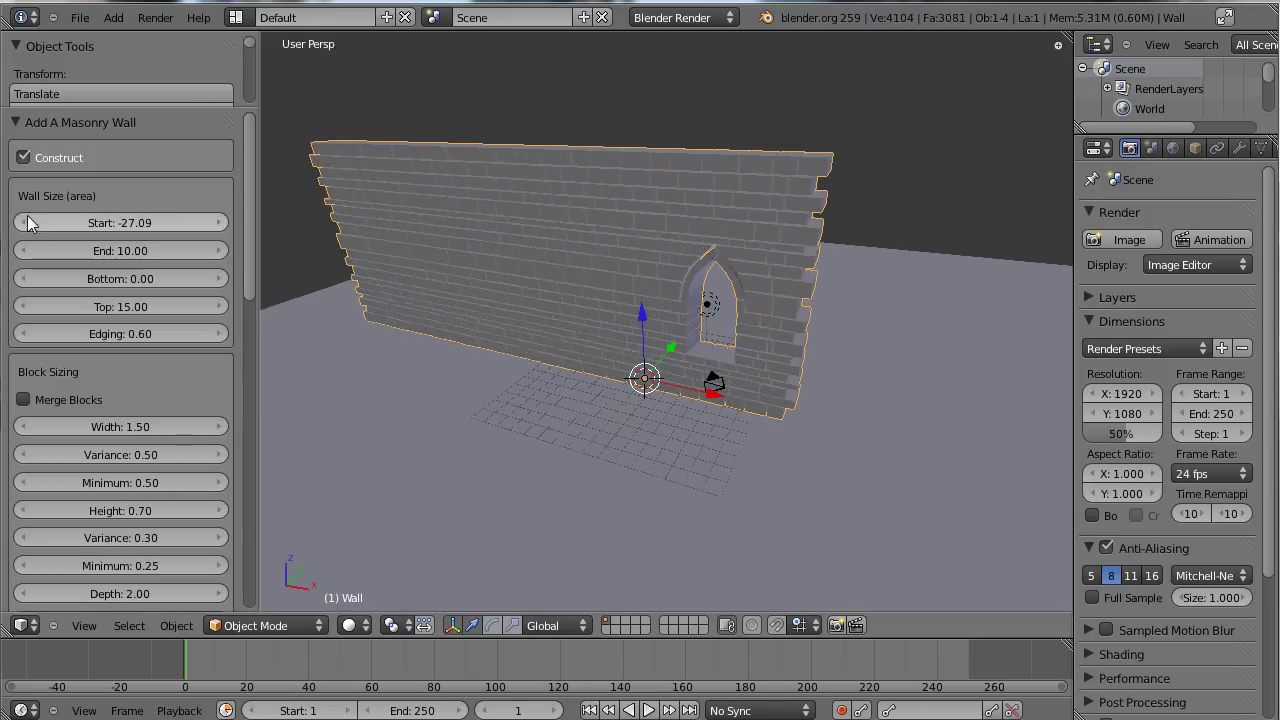
pyautogui.moveTo(134, 258); pyautogui.dragTo(305, 283)
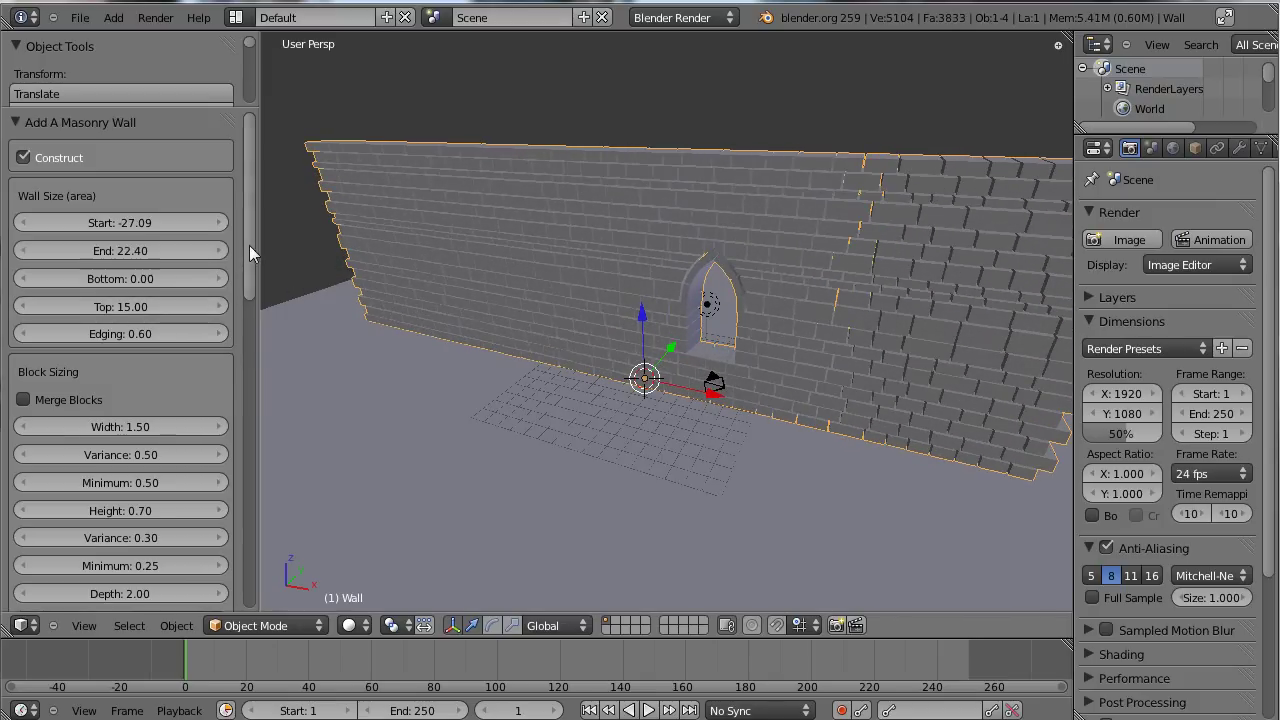
pyautogui.moveTo(249, 245); pyautogui.dragTo(209, 467)
# Step: Remove the wall's arched opening and set grout thickness 0.01816 and grout depth 0.01
pyautogui.click(26, 304)
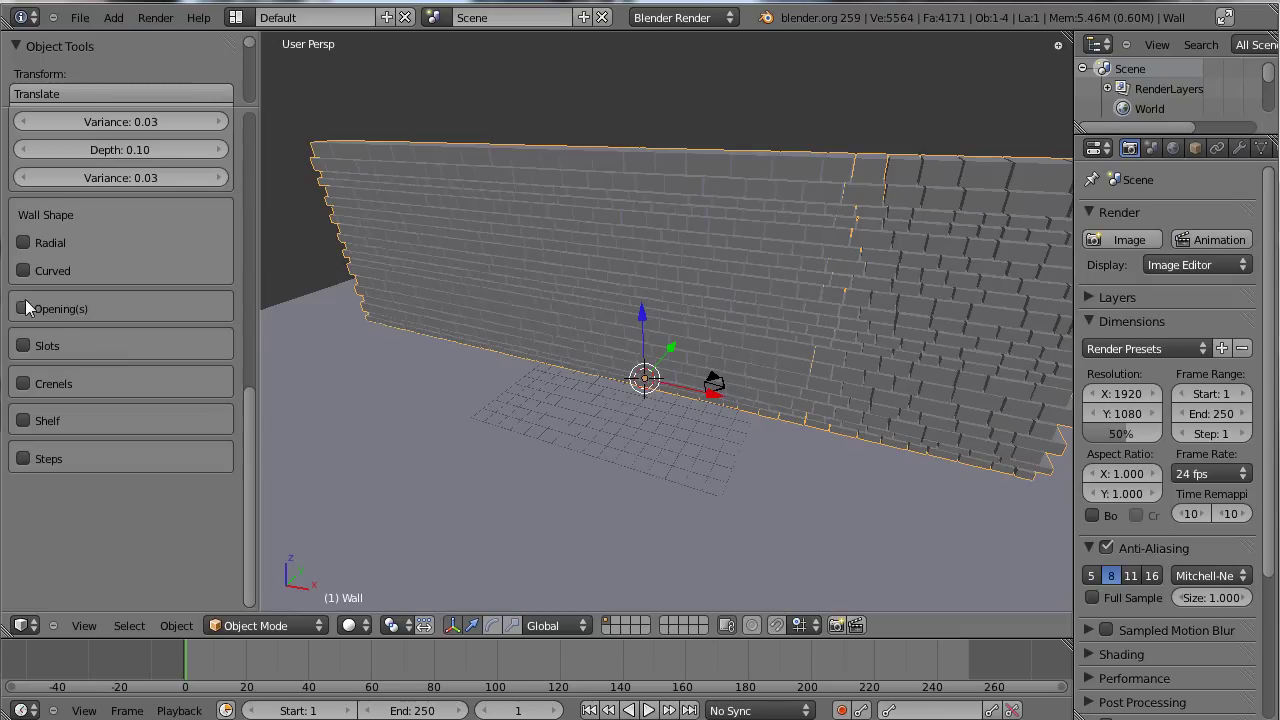
pyautogui.scroll(8, 200, 378)
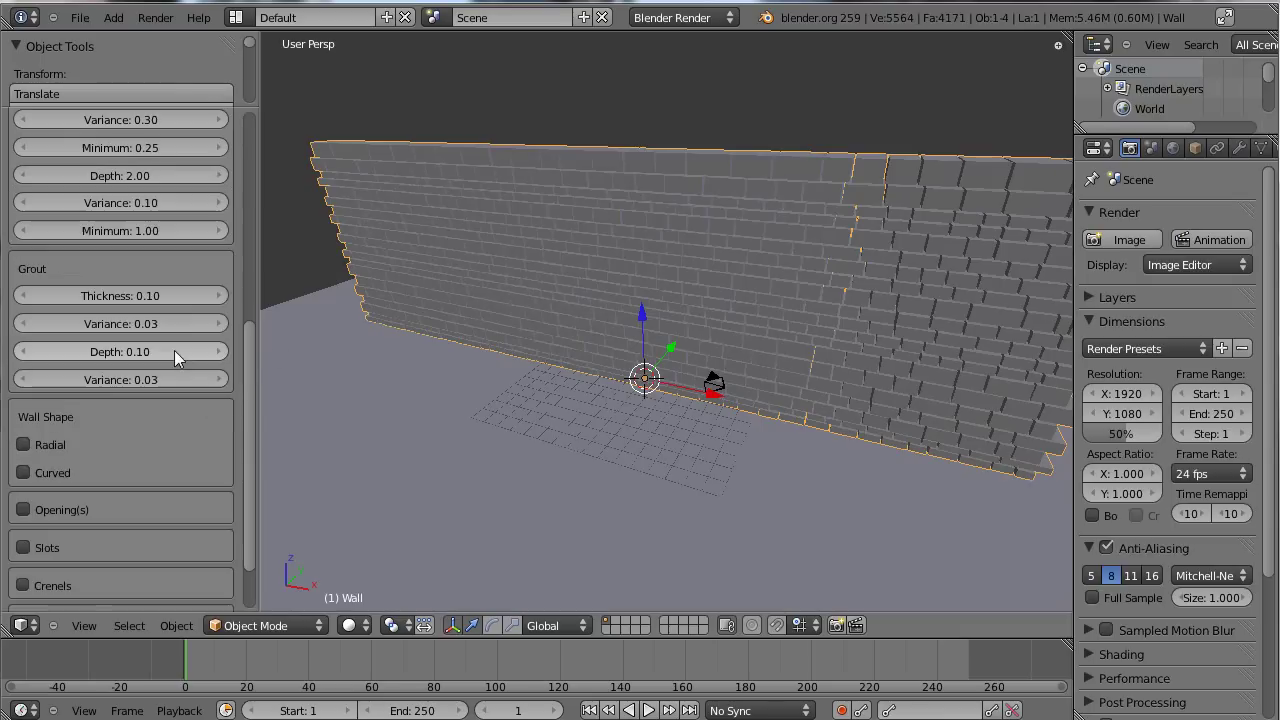
pyautogui.moveTo(172, 376); pyautogui.dragTo(218, 381)
pyautogui.keyDown('ctrl'); pyautogui.scroll(-1, 81, 376); pyautogui.keyUp('ctrl')
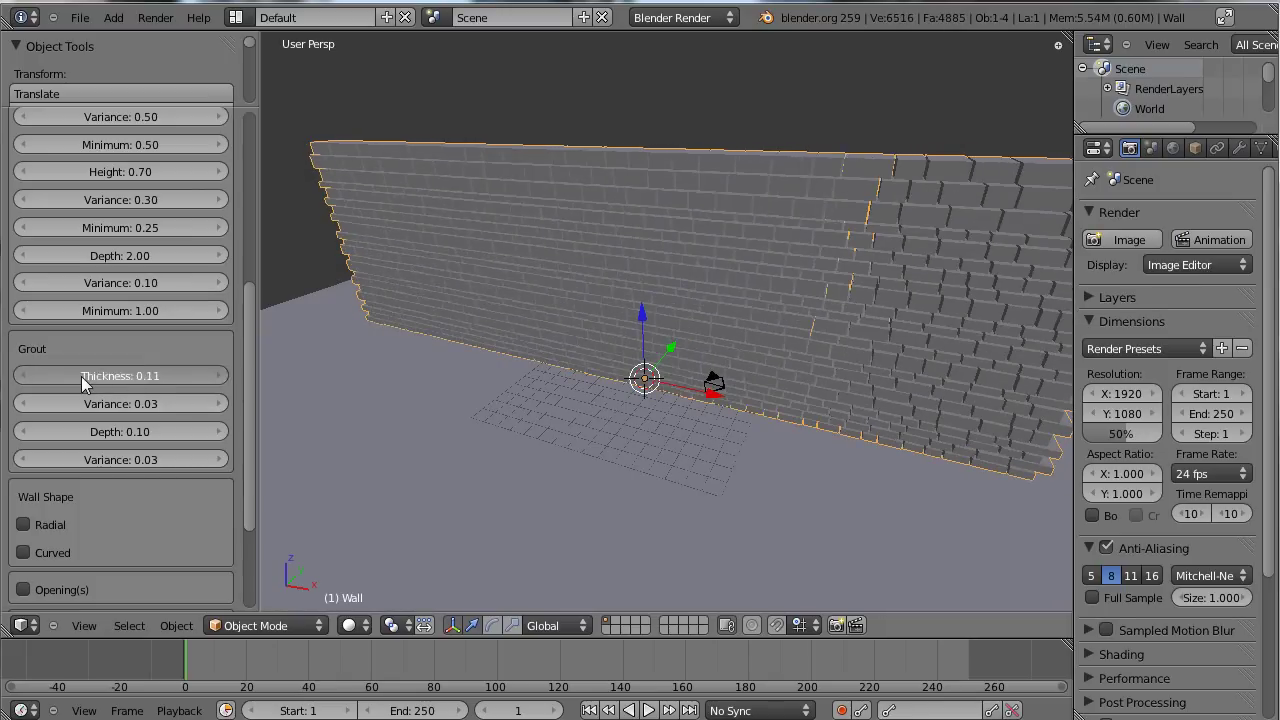
pyautogui.keyDown('ctrl'); pyautogui.scroll(-1, 81, 376); pyautogui.keyUp('ctrl')
pyautogui.scroll(2, 616, 350)
pyautogui.scroll(8, 616, 350)
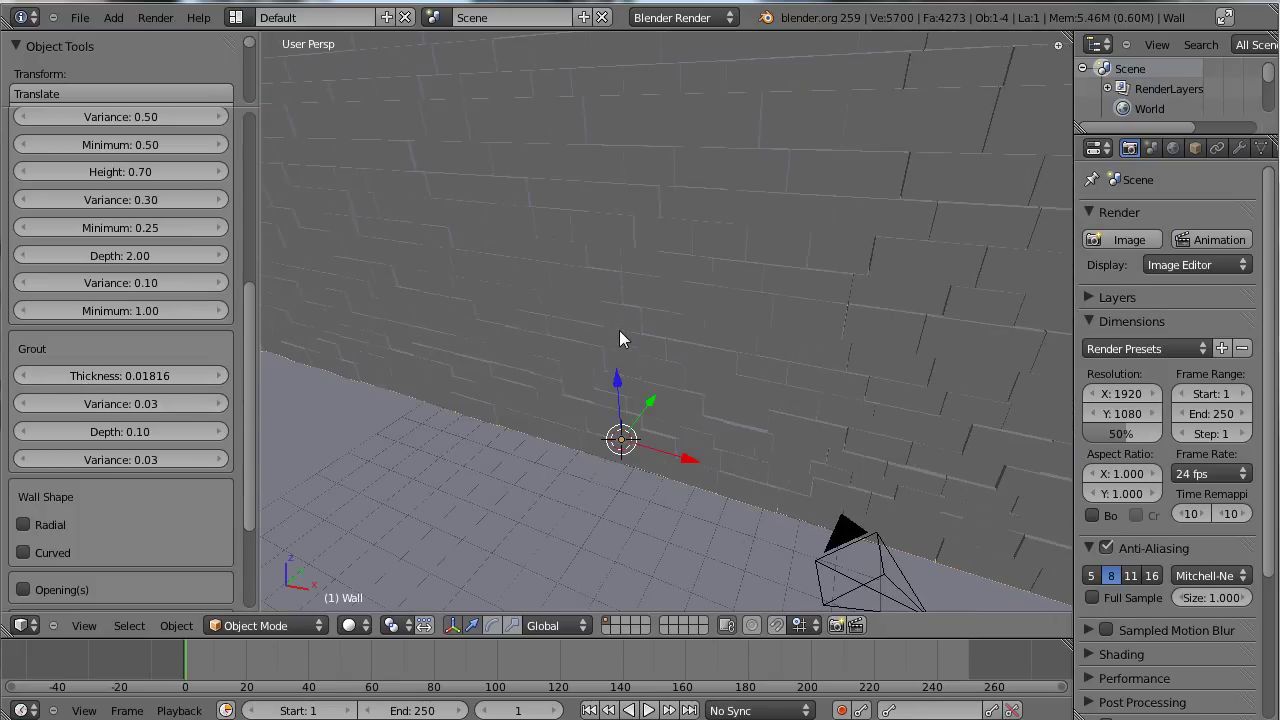
pyautogui.scroll(-3, 734, 211)
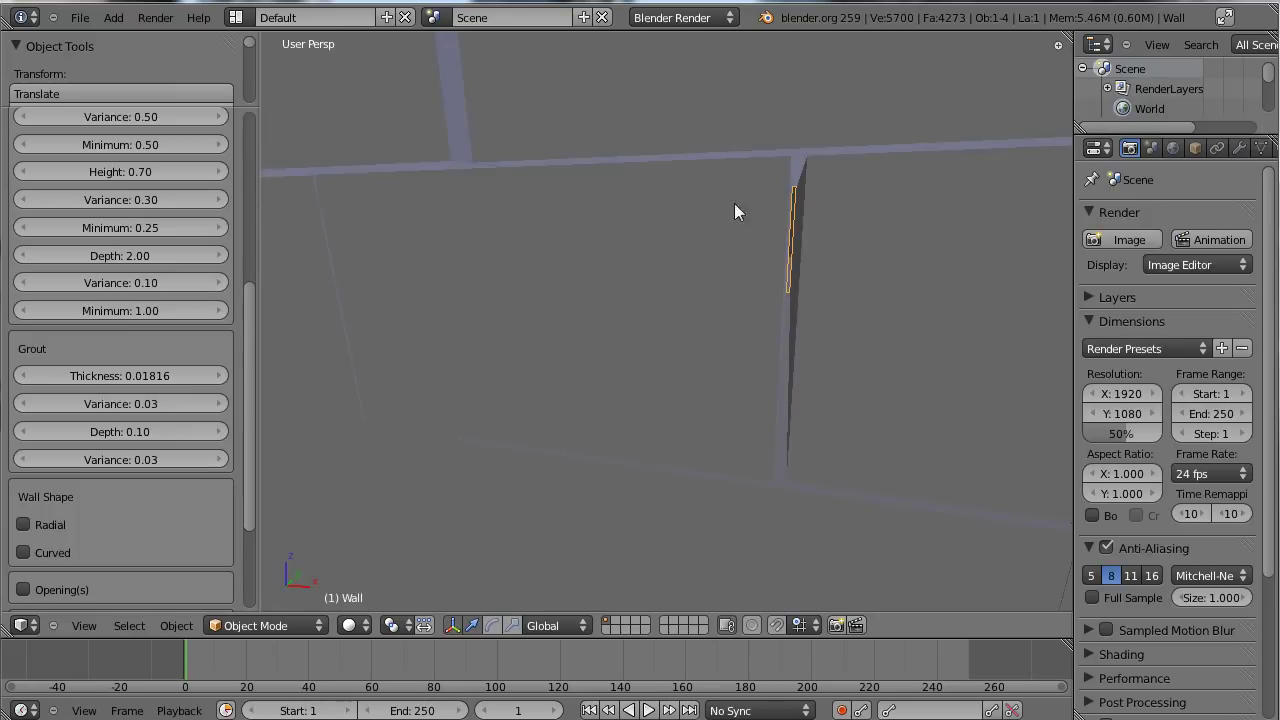
pyautogui.scroll(-5, 740, 285)
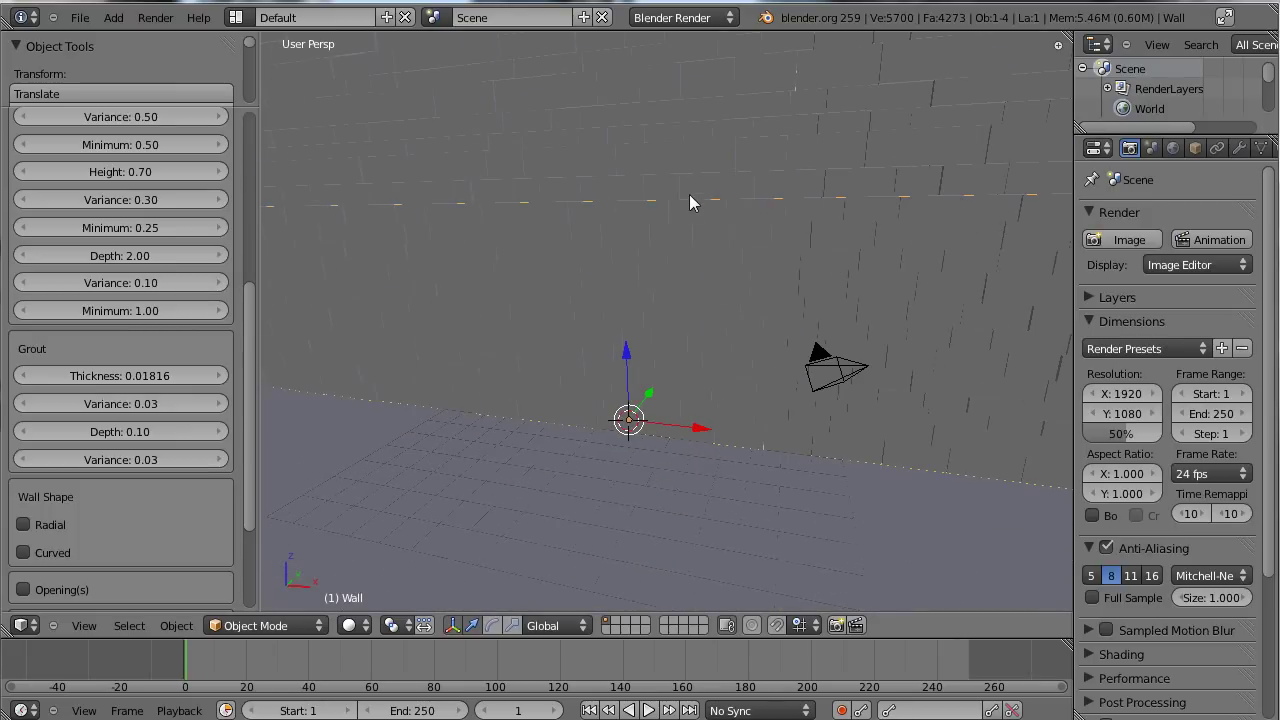
pyautogui.scroll(-4, 655, 218)
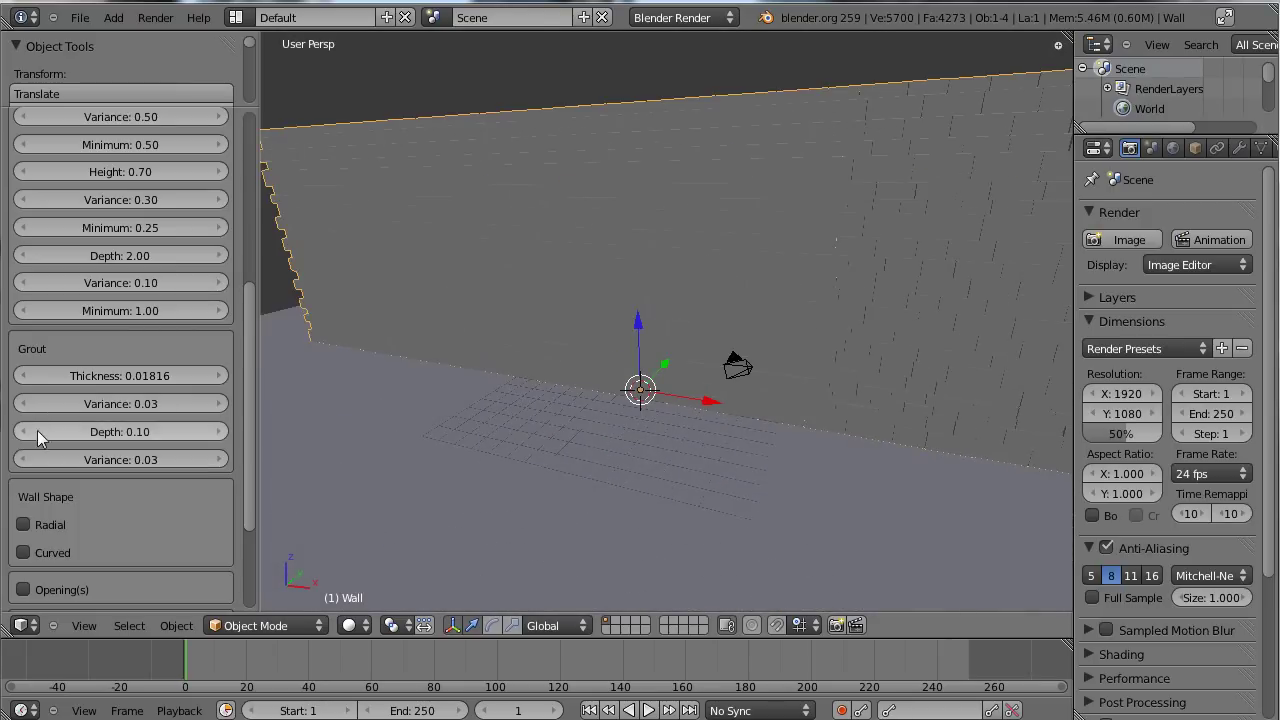
pyautogui.click(37, 431)
pyautogui.scroll(-3, 600, 227)
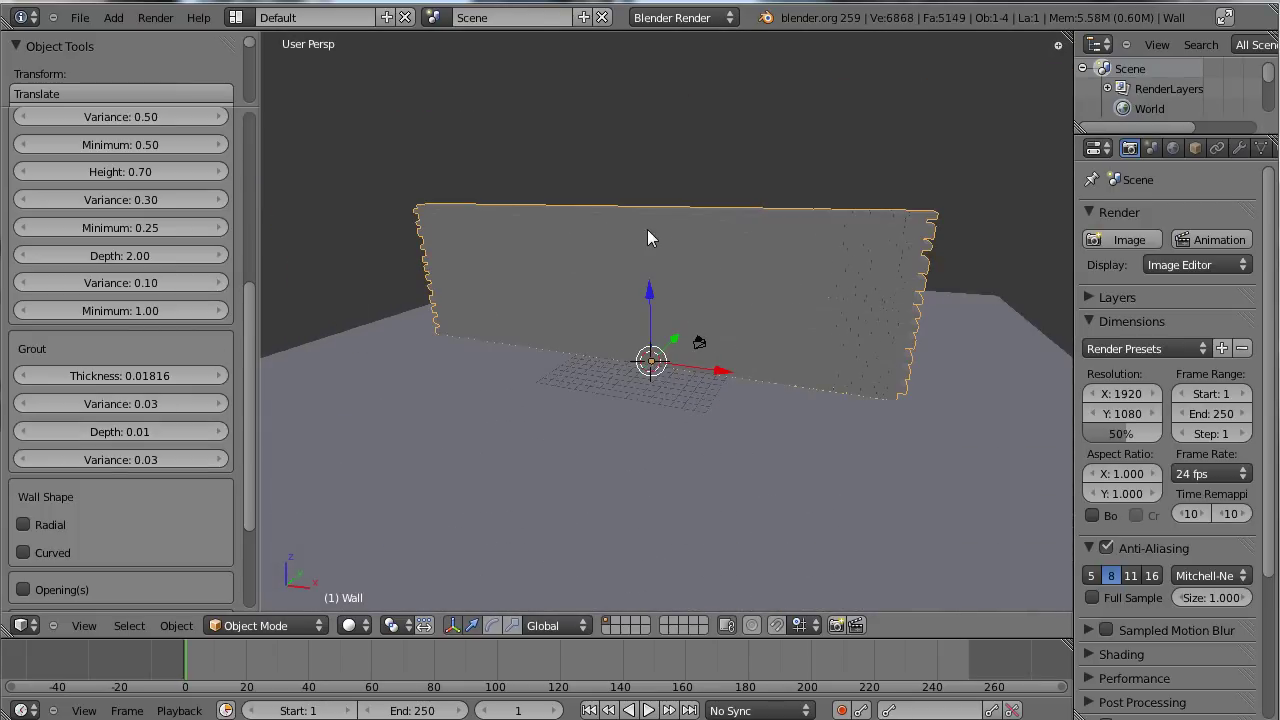
pyautogui.scroll(3, 655, 230)
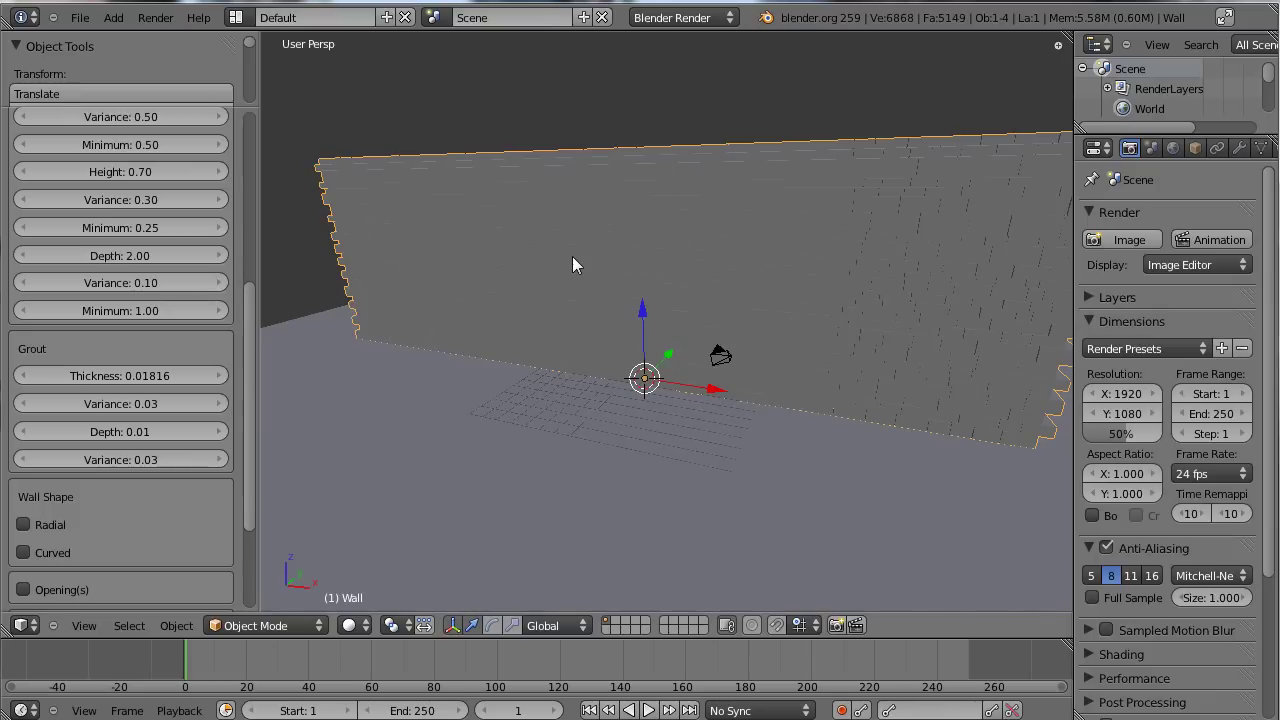
# Step: Set the wall's block sizing depth to 0.64
pyautogui.moveTo(658, 240); pyautogui.dragTo(530, 286, button='middle')
pyautogui.scroll(2, 180, 288)
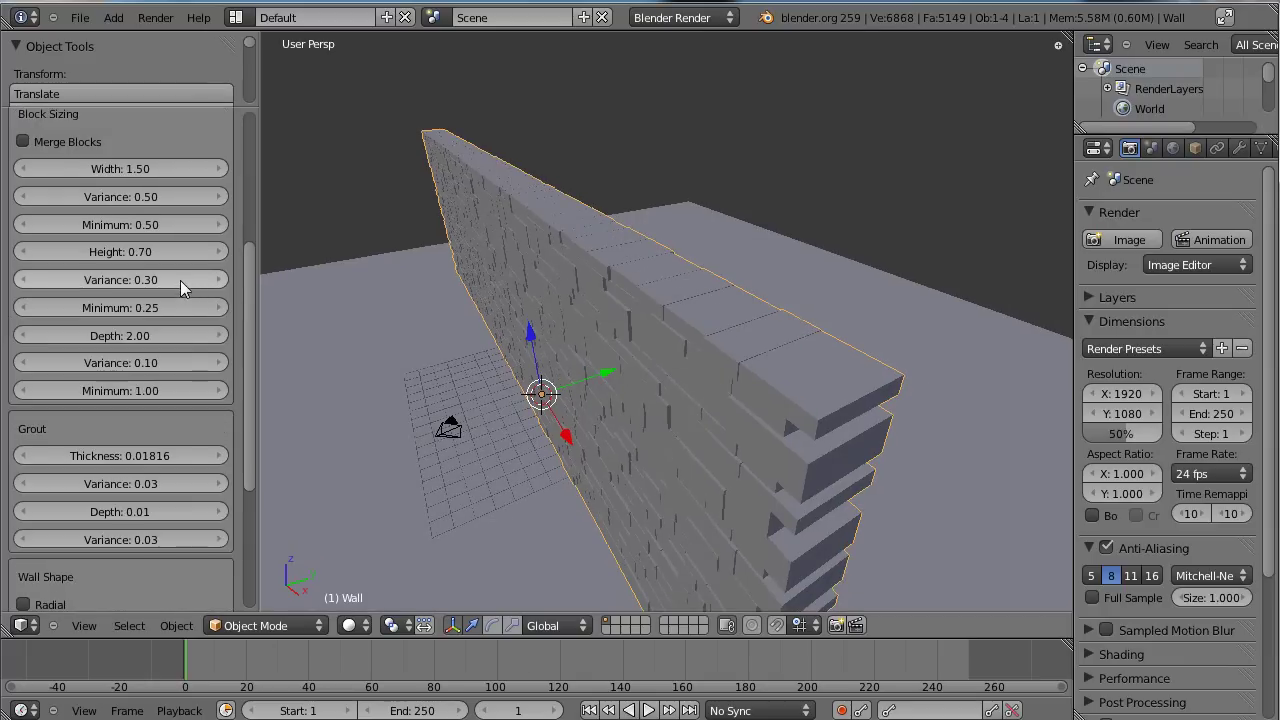
pyautogui.moveTo(38, 335); pyautogui.dragTo(88, 352)
pyautogui.moveTo(621, 398); pyautogui.dragTo(669, 374, button='middle')
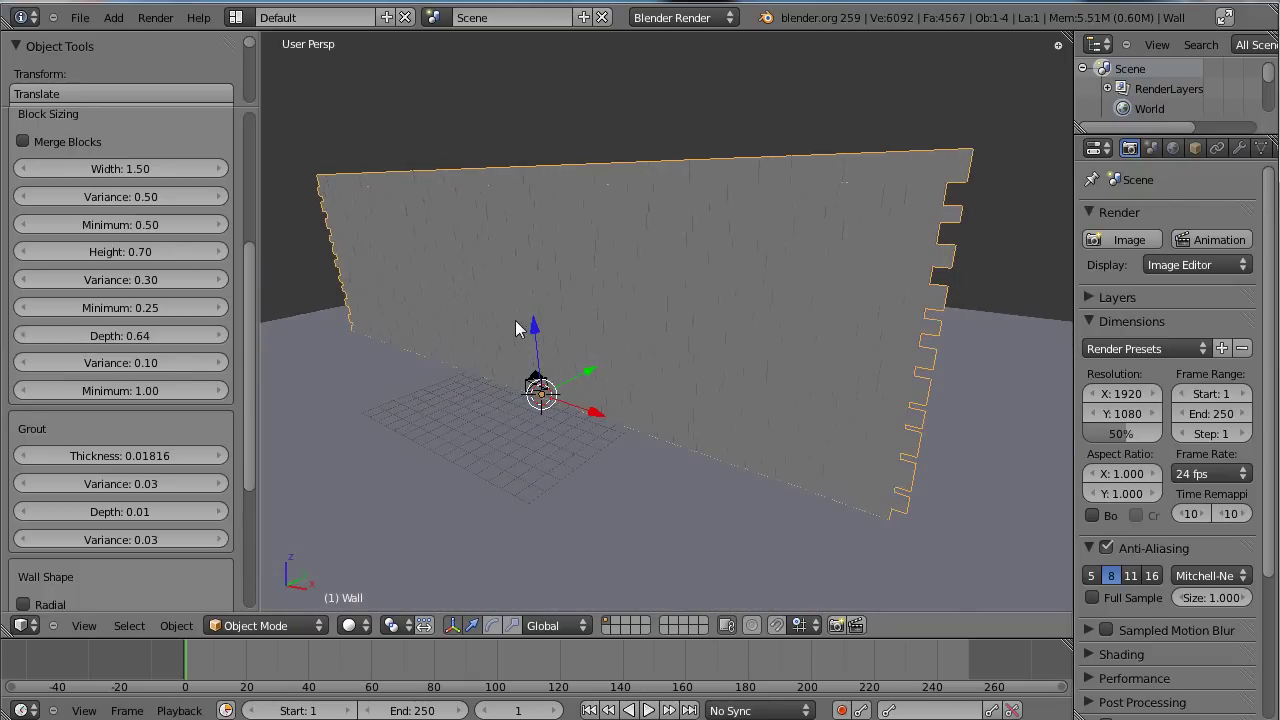
pyautogui.moveTo(523, 330); pyautogui.dragTo(703, 394, button='middle')
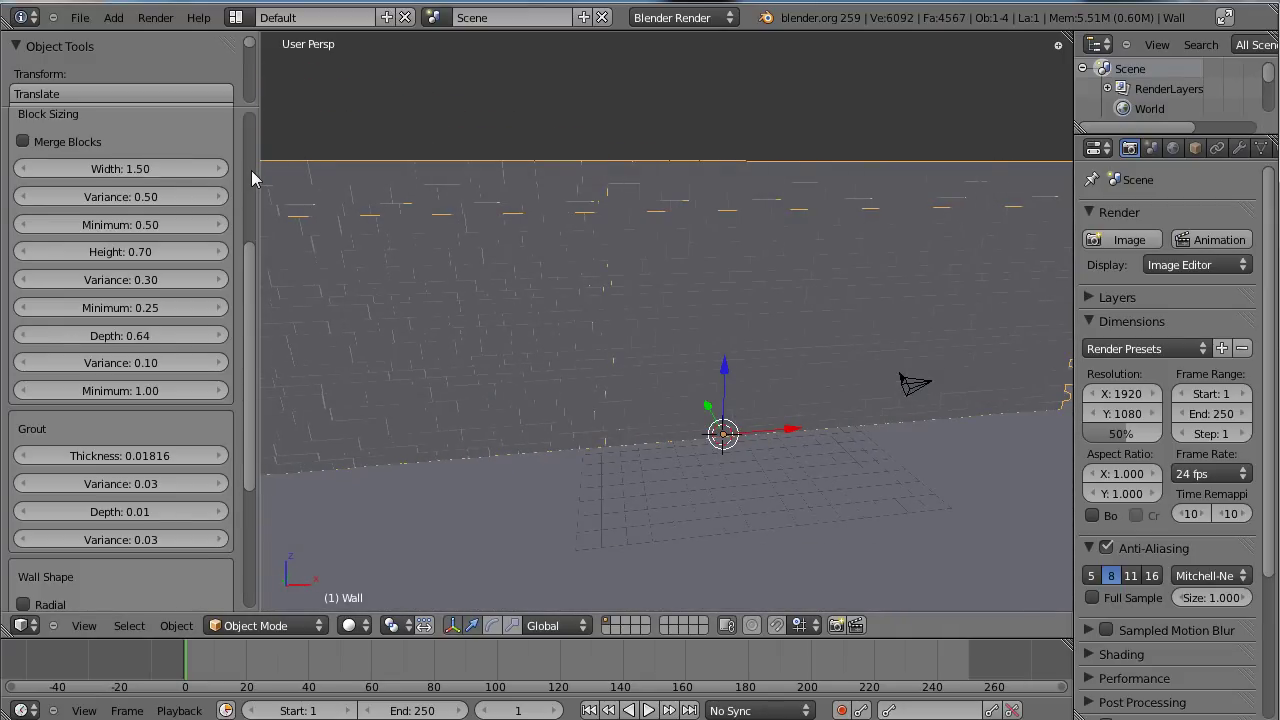
pyautogui.moveTo(252, 172); pyautogui.dragTo(194, 200)
pyautogui.scroll(-3, 231, 156)
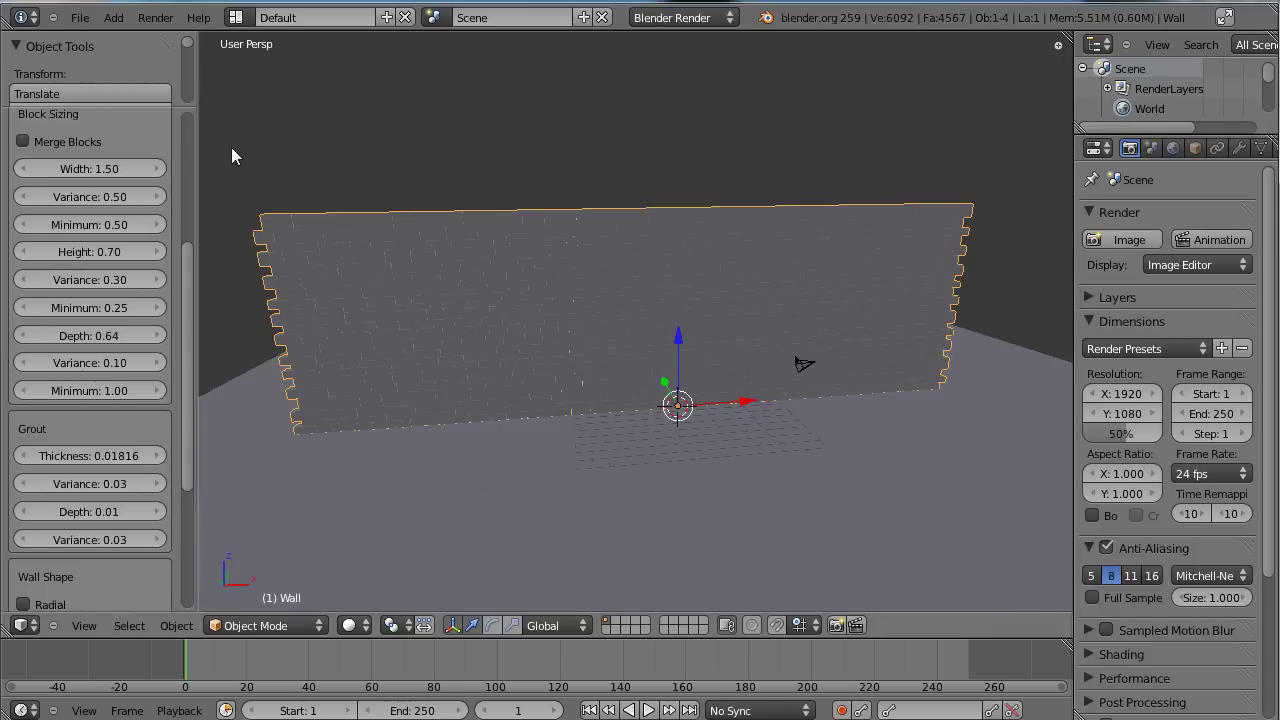
pyautogui.scroll(6, 146, 114)
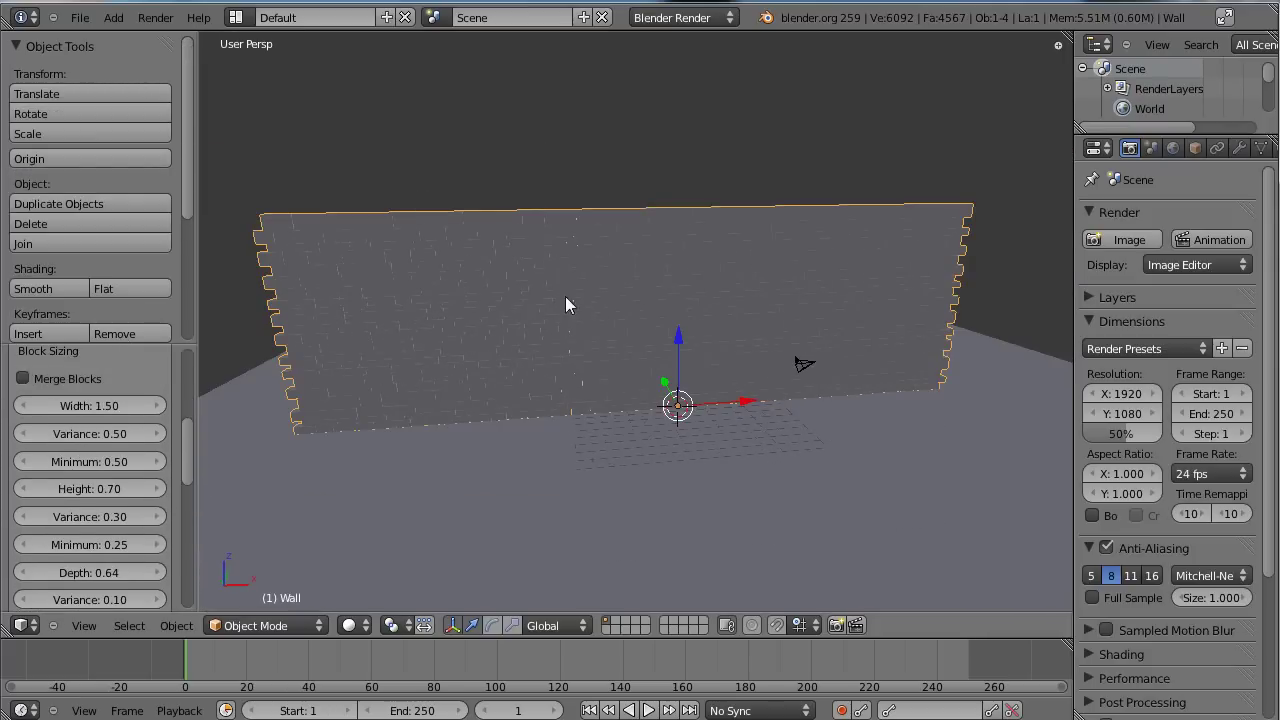
pyautogui.press('KP_1')
# Step: Show the wall face-on in Front Ortho view
pyautogui.press('KP_5')
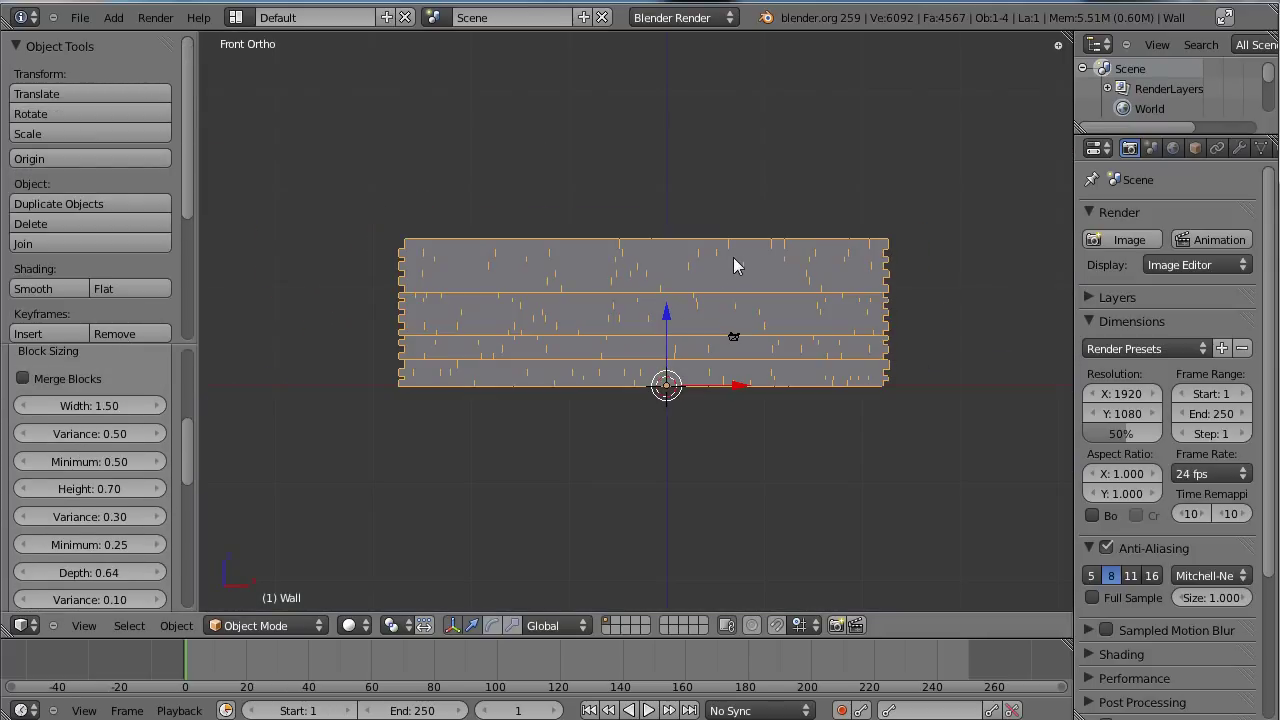
pyautogui.scroll(3, 798, 315)
pyautogui.moveTo(571, 300); pyautogui.dragTo(668, 350, button='middle')
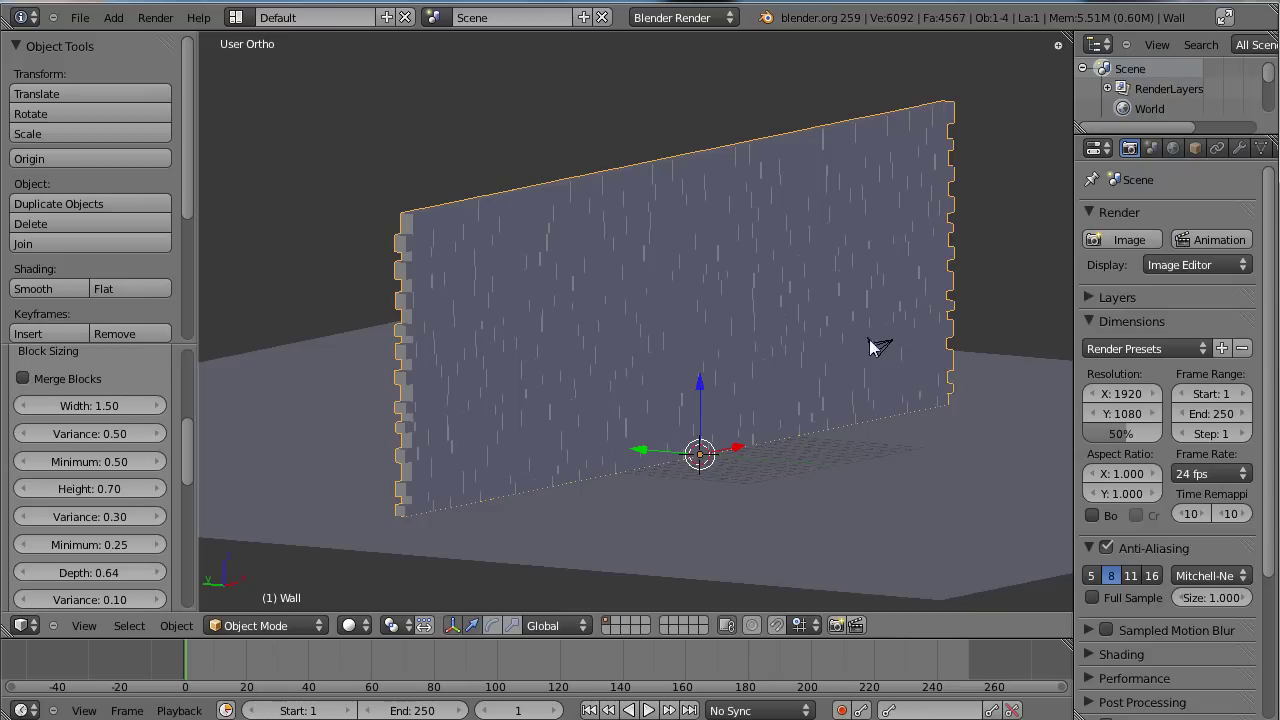
pyautogui.press('KP_1')
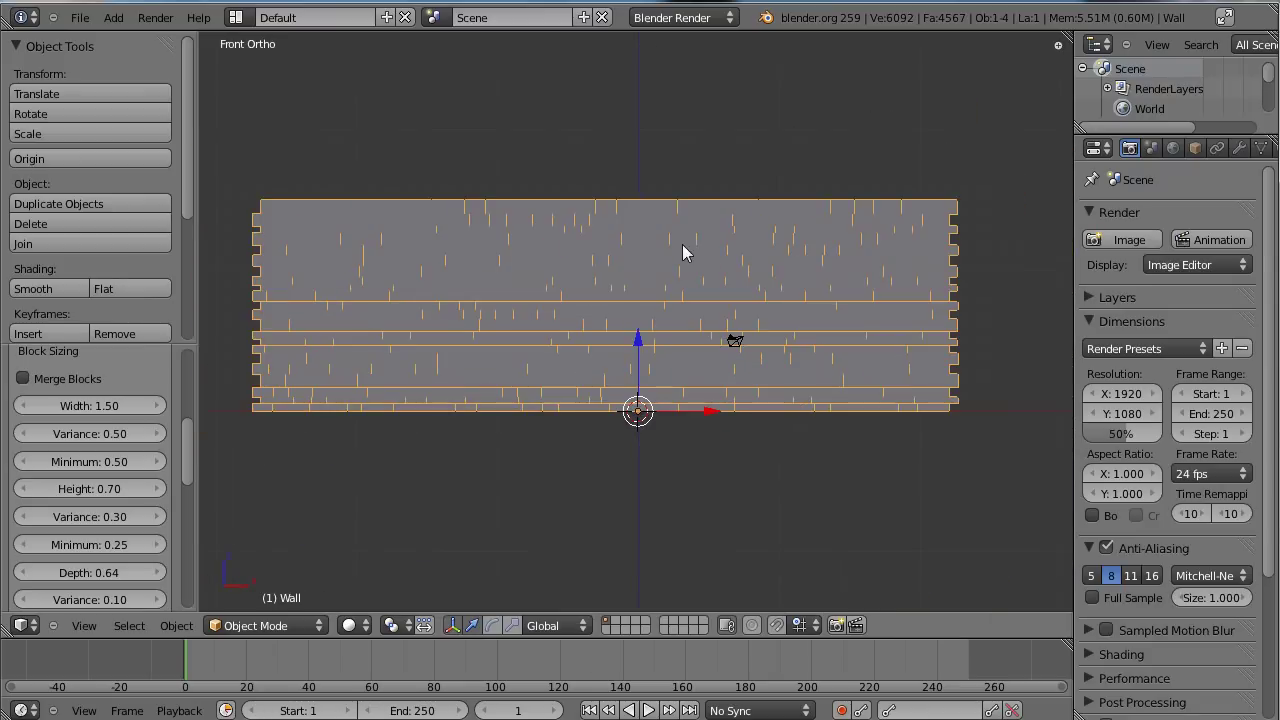
pyautogui.keyDown('shift'); pyautogui.moveTo(705, 272); pyautogui.dragTo(777, 305, button='middle'); pyautogui.keyUp('shift')
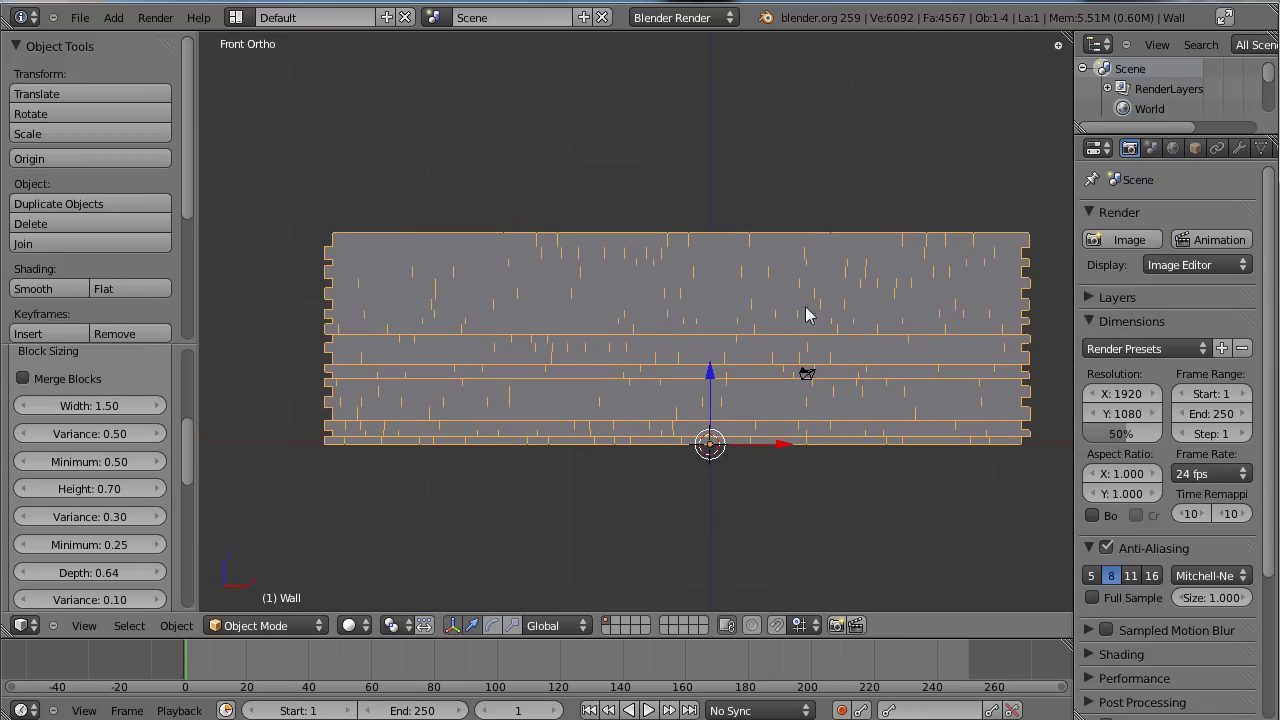
pyautogui.scroll(2, 807, 315)
# Step: Enter Edit Mode on the wall in wireframe display with all geometry deselected
pyautogui.press('Tab')
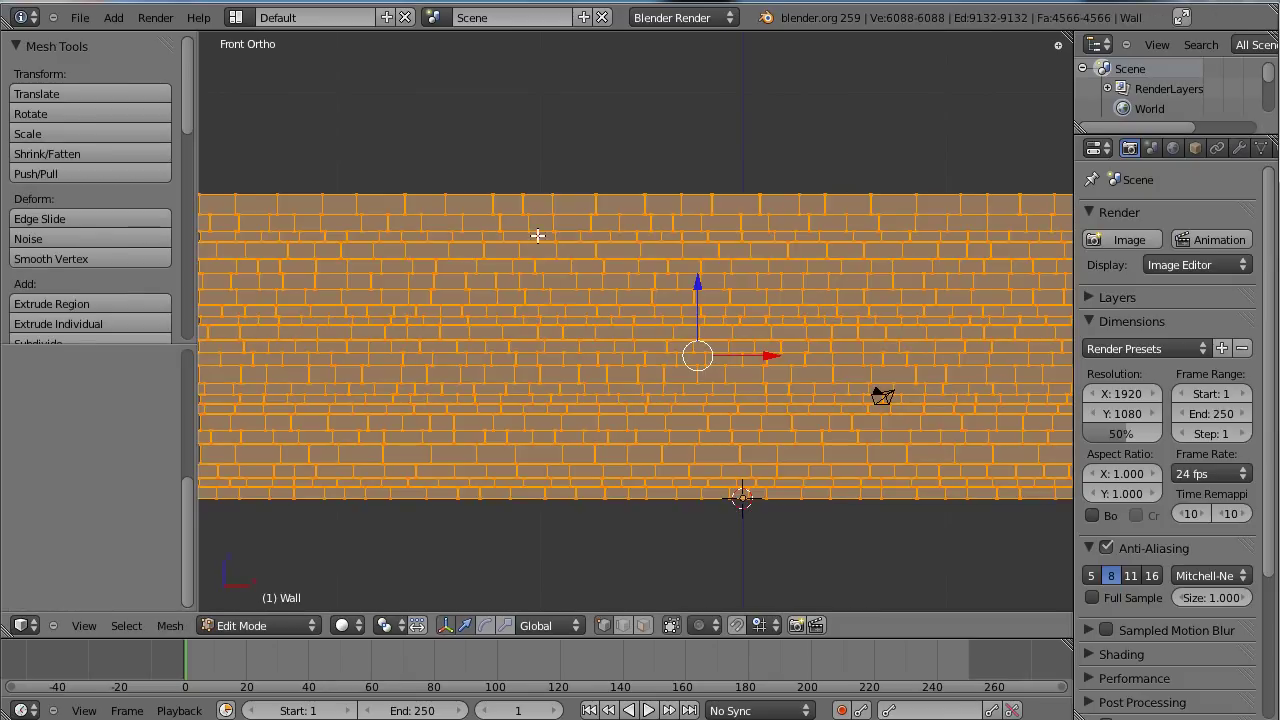
pyautogui.scroll(-3, 538, 235)
pyautogui.moveTo(419, 297); pyautogui.dragTo(733, 375, button='middle')
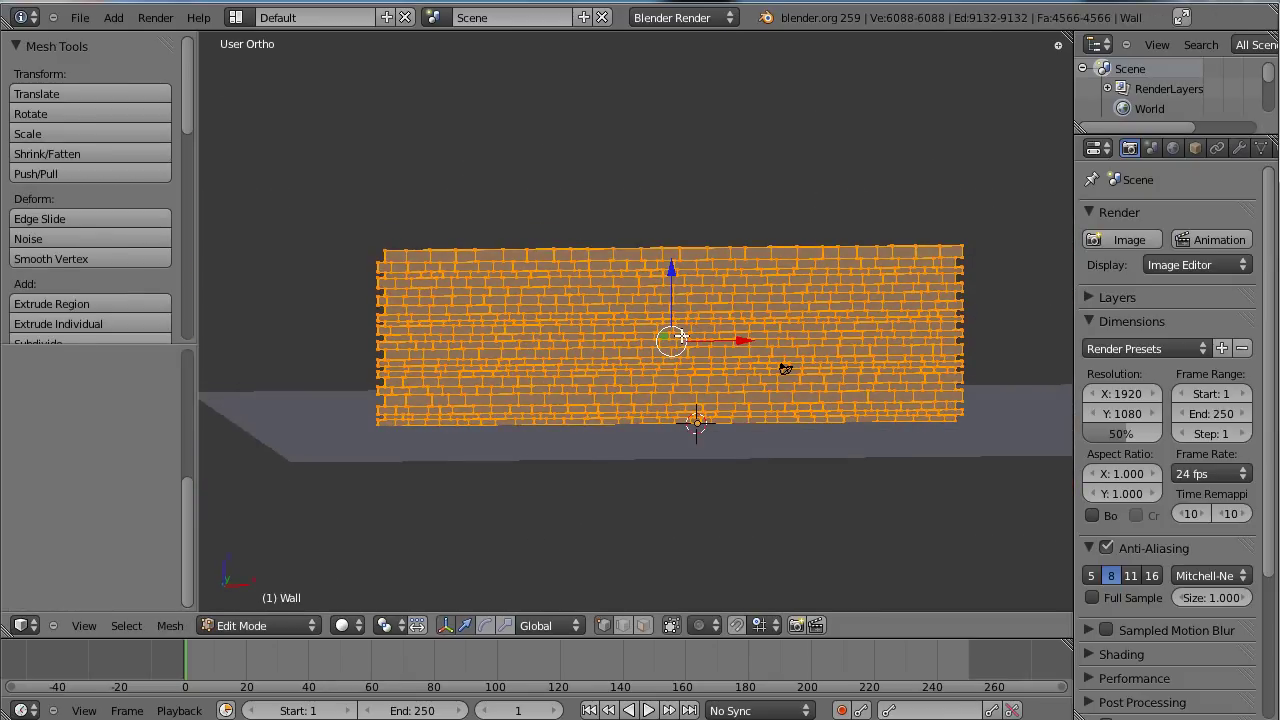
pyautogui.press('KP_1')
pyautogui.scroll(4, 698, 268)
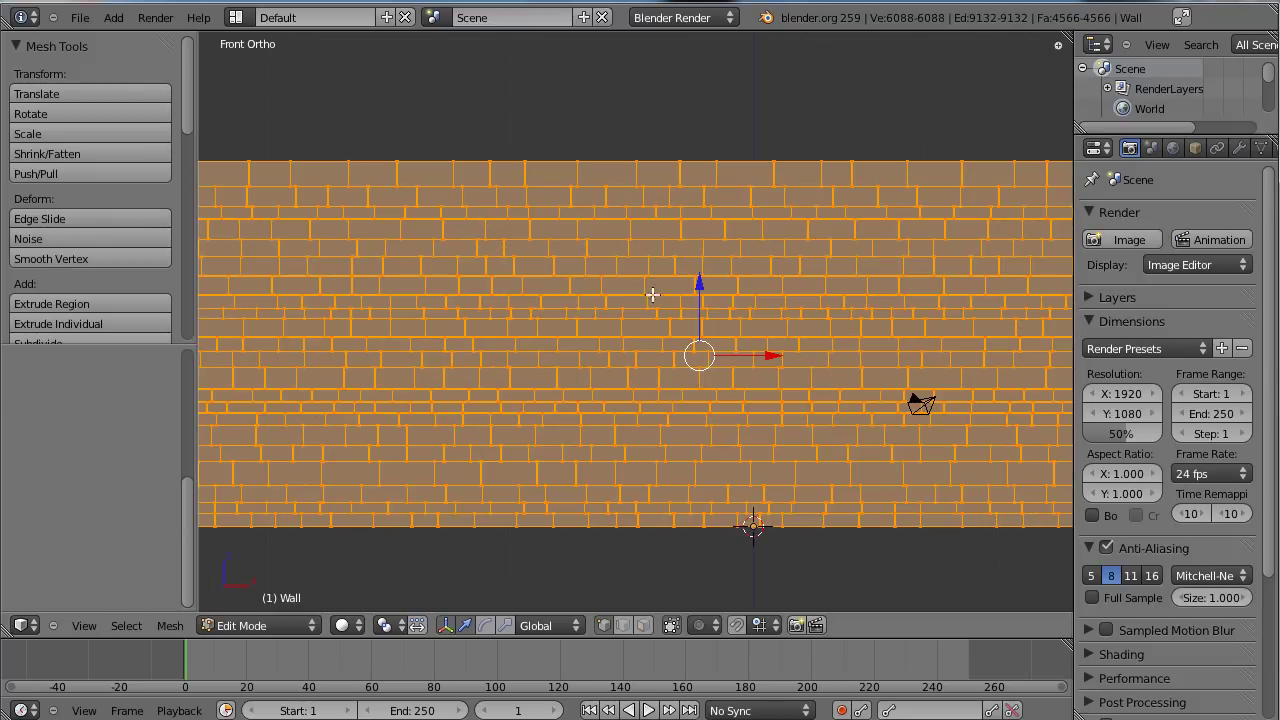
pyautogui.press('z')
pyautogui.scroll(-3, 700, 300)
pyautogui.press('a')
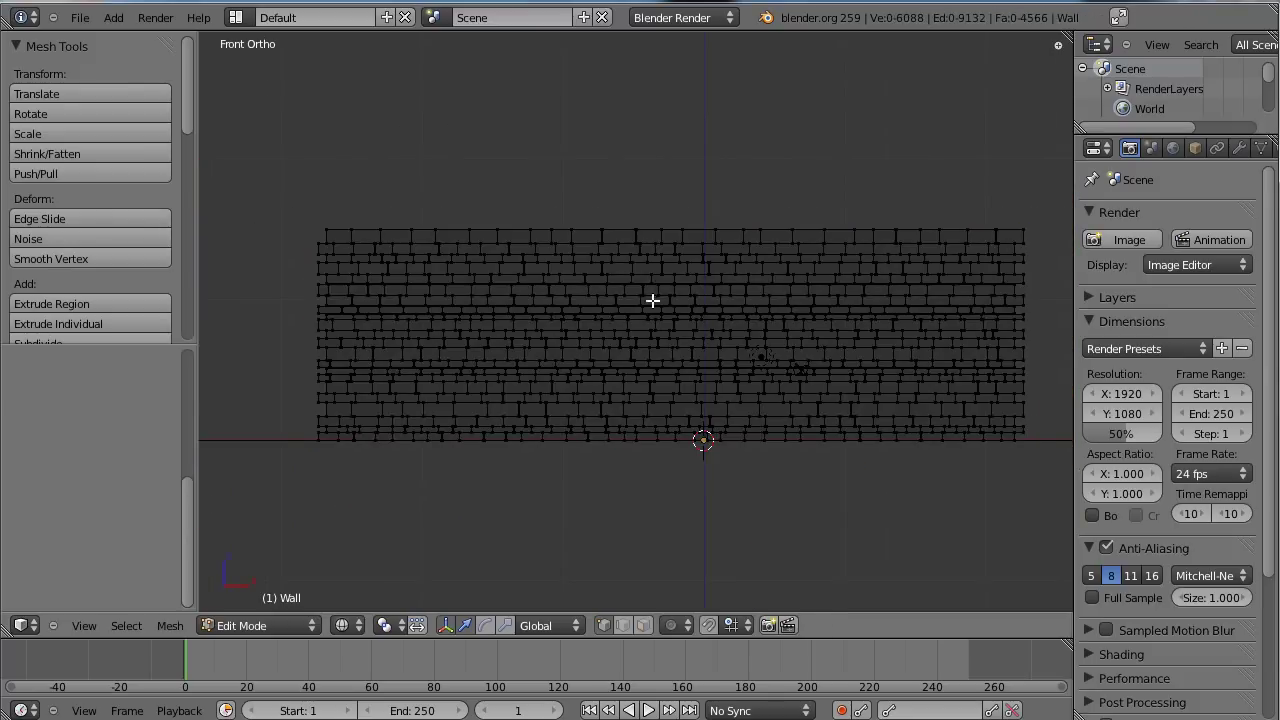
pyautogui.scroll(2, 652, 300)
pyautogui.keyDown('shift'); pyautogui.moveTo(808, 315); pyautogui.dragTo(729, 300, button='middle'); pyautogui.keyUp('shift')
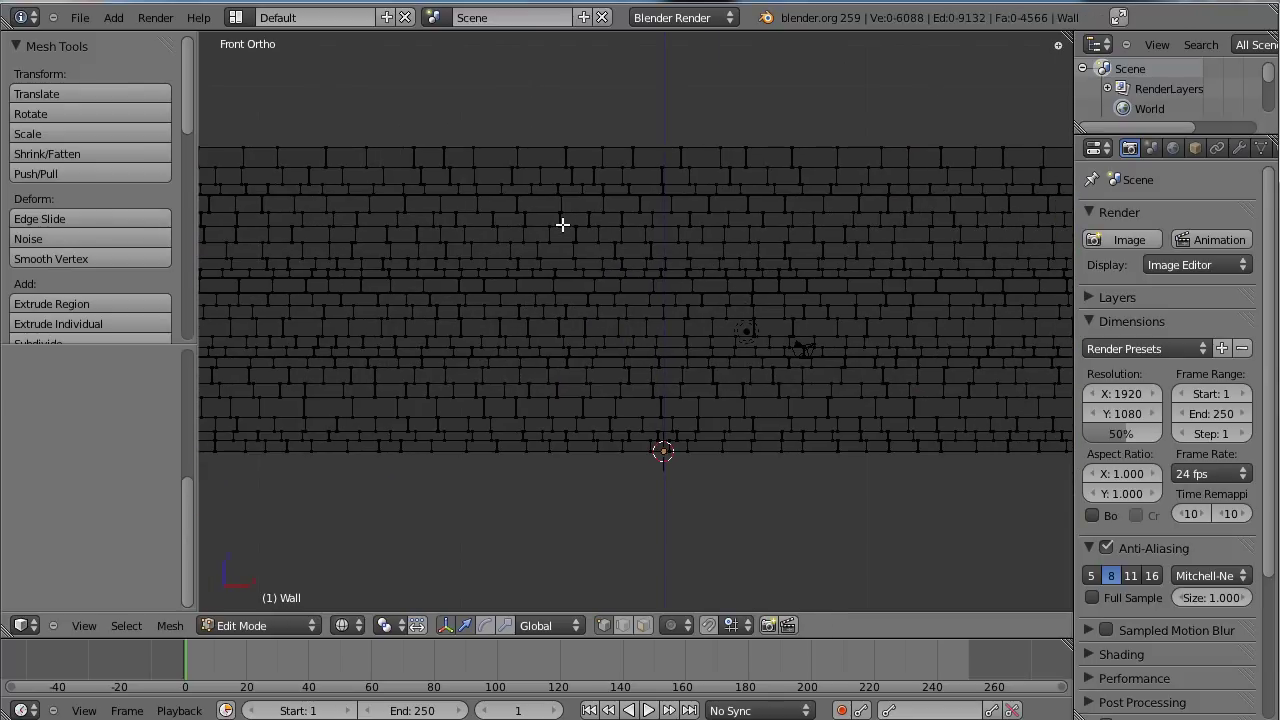
# Step: Circle-select a rounded patch of bricks at the wall's centre (544 vertices, 338 faces)
pyautogui.press('c')
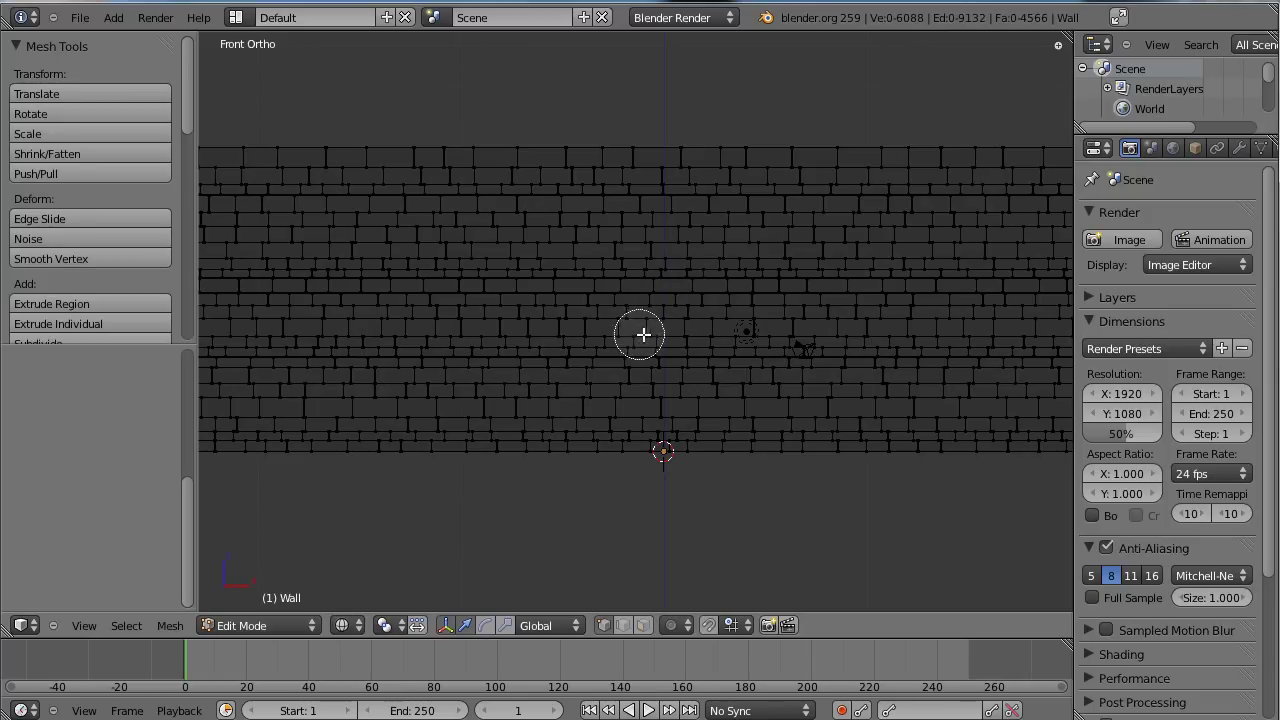
pyautogui.scroll(-9, 675, 298)
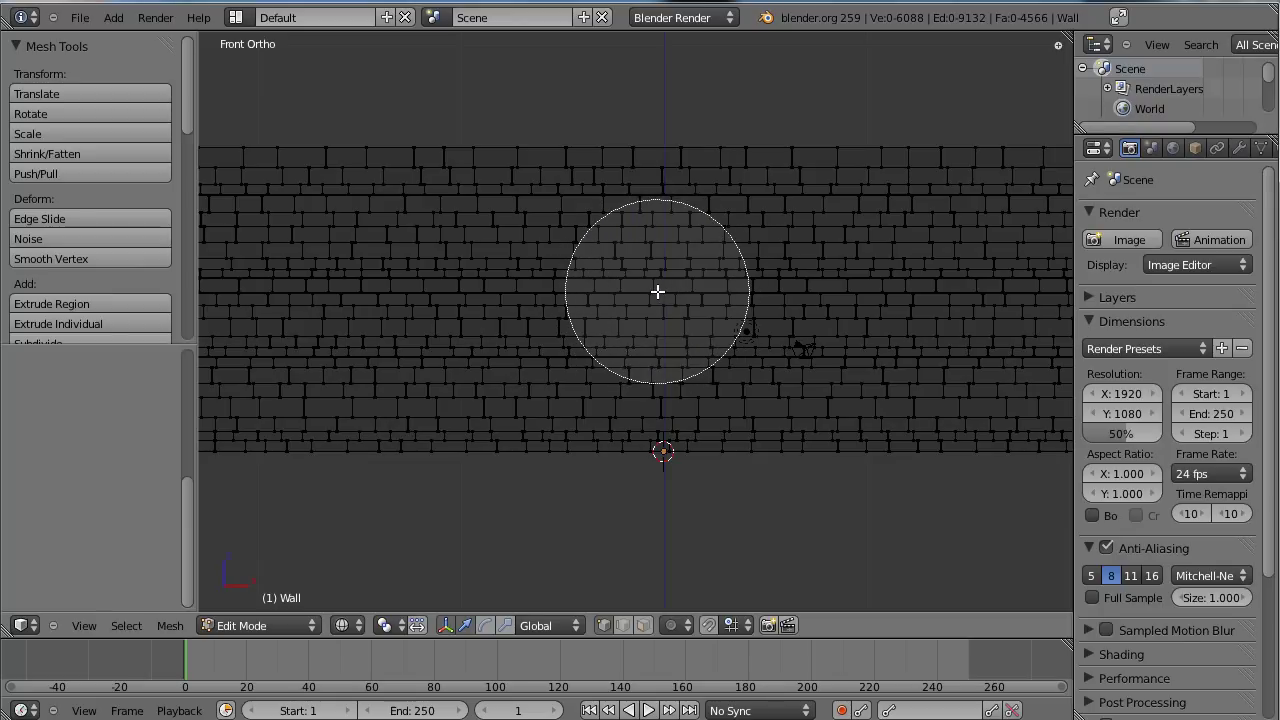
pyautogui.scroll(2, 658, 290)
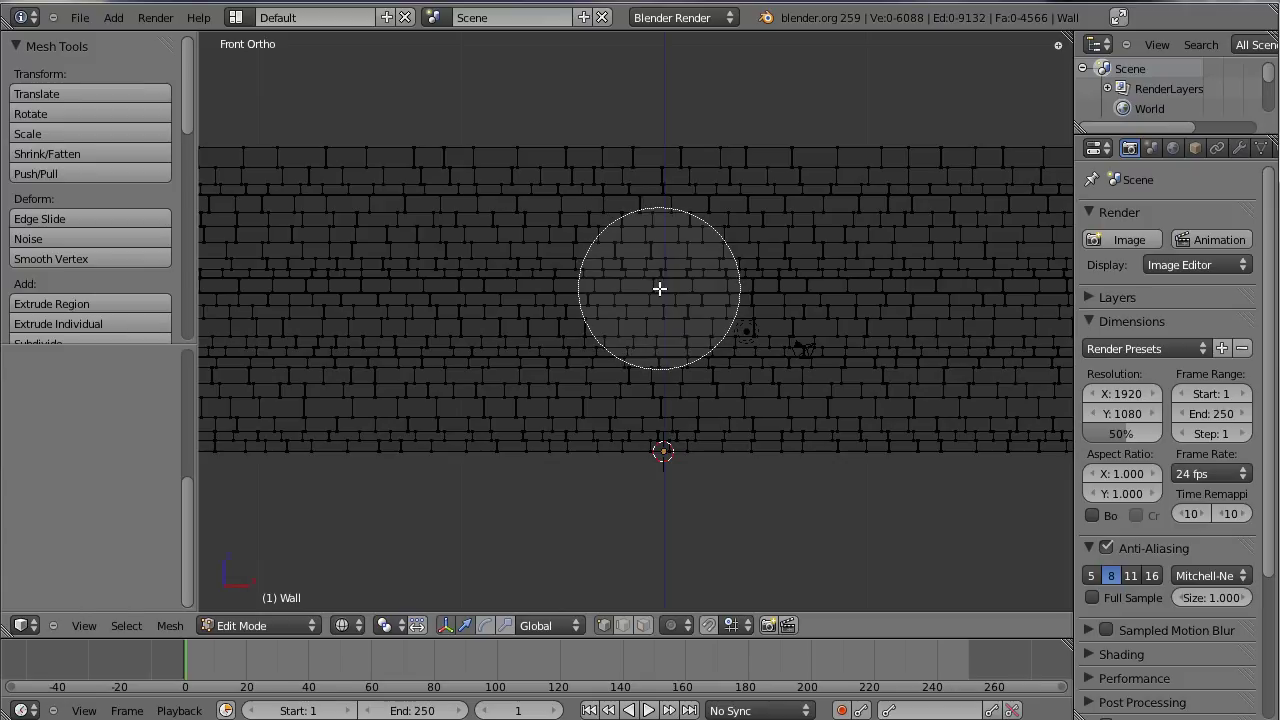
pyautogui.scroll(-2, 659, 288)
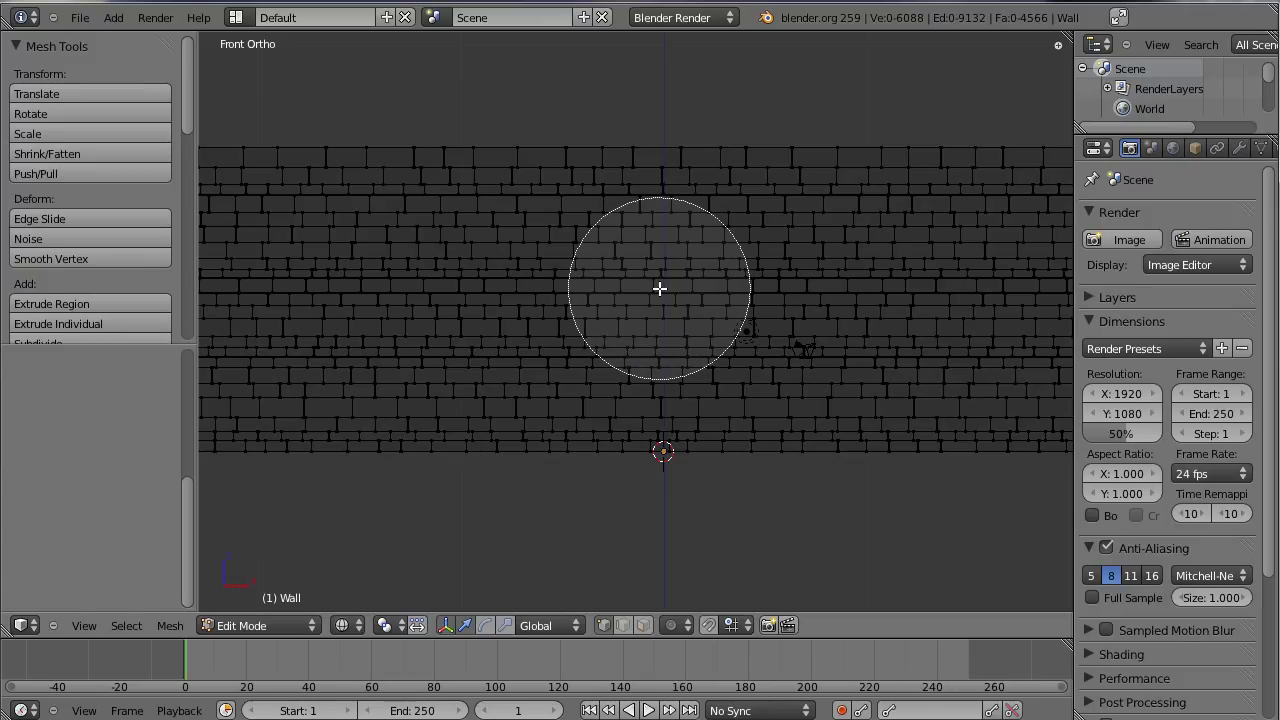
pyautogui.click(659, 288)
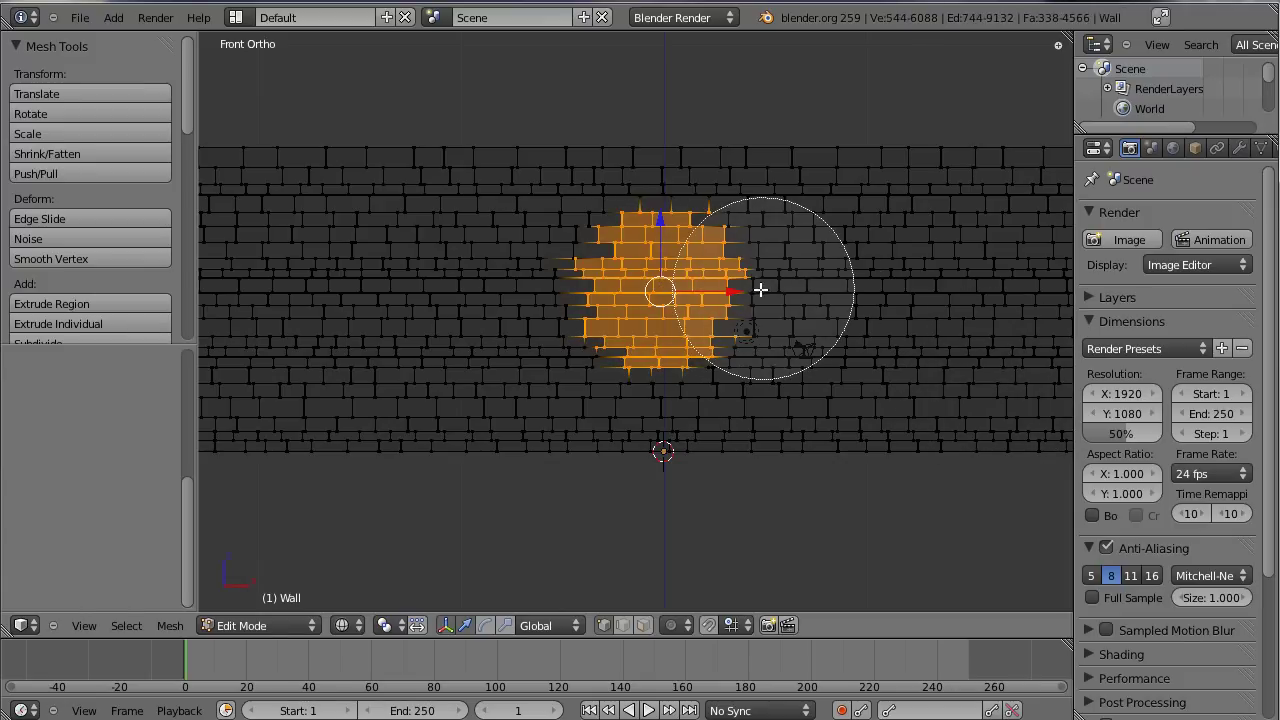
pyautogui.rightClick(645, 246)
pyautogui.moveTo(645, 246); pyautogui.dragTo(835, 347, button='middle')
pyautogui.press('KP_1')
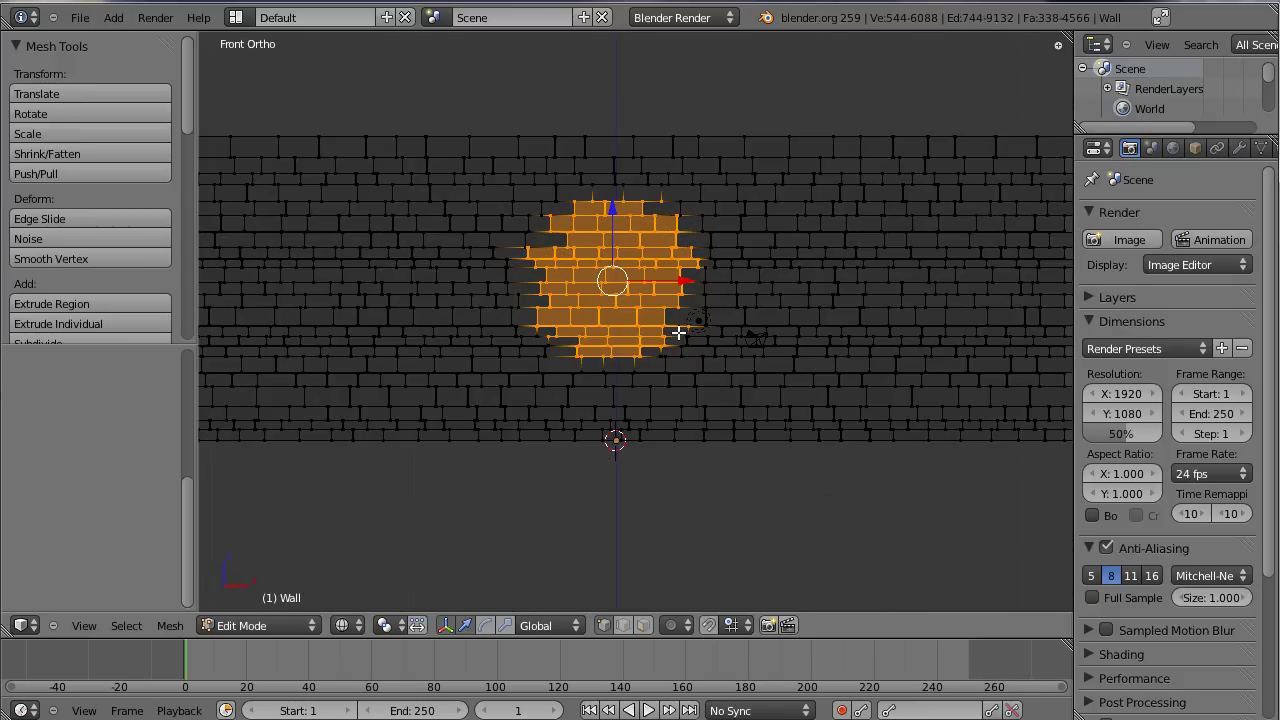
pyautogui.scroll(5, 728, 315)
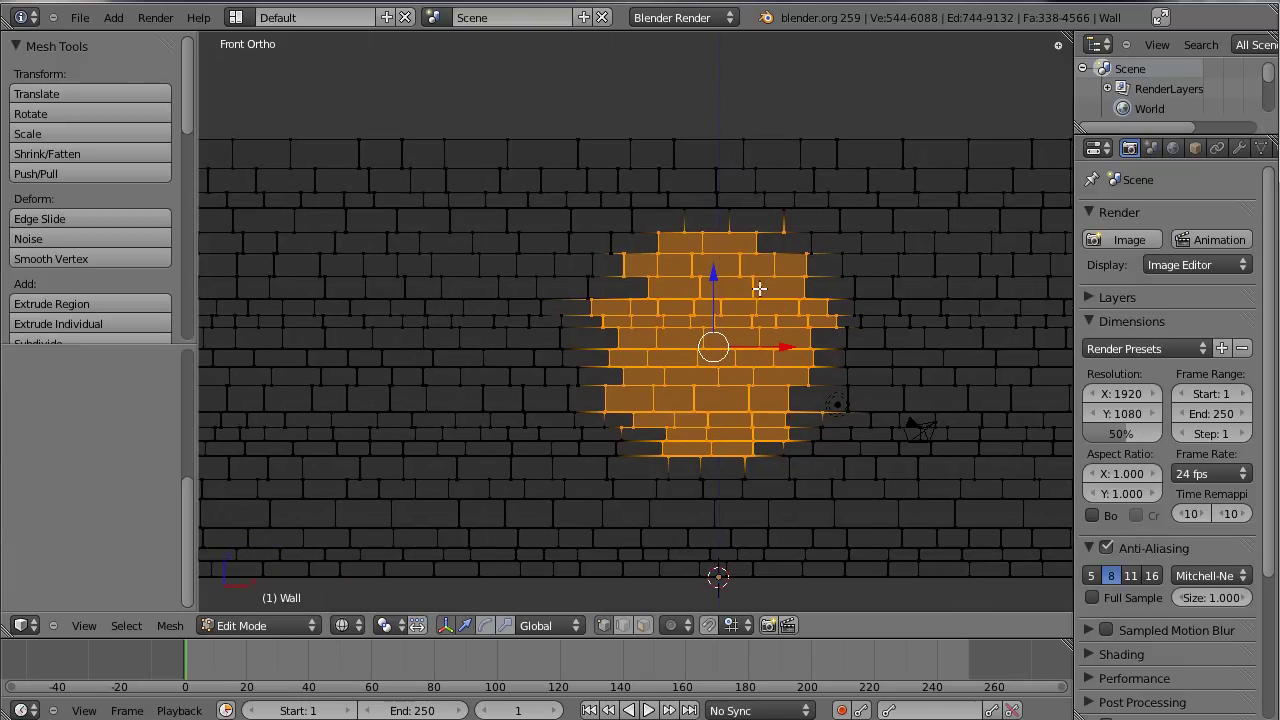
pyautogui.scroll(2, 676, 248)
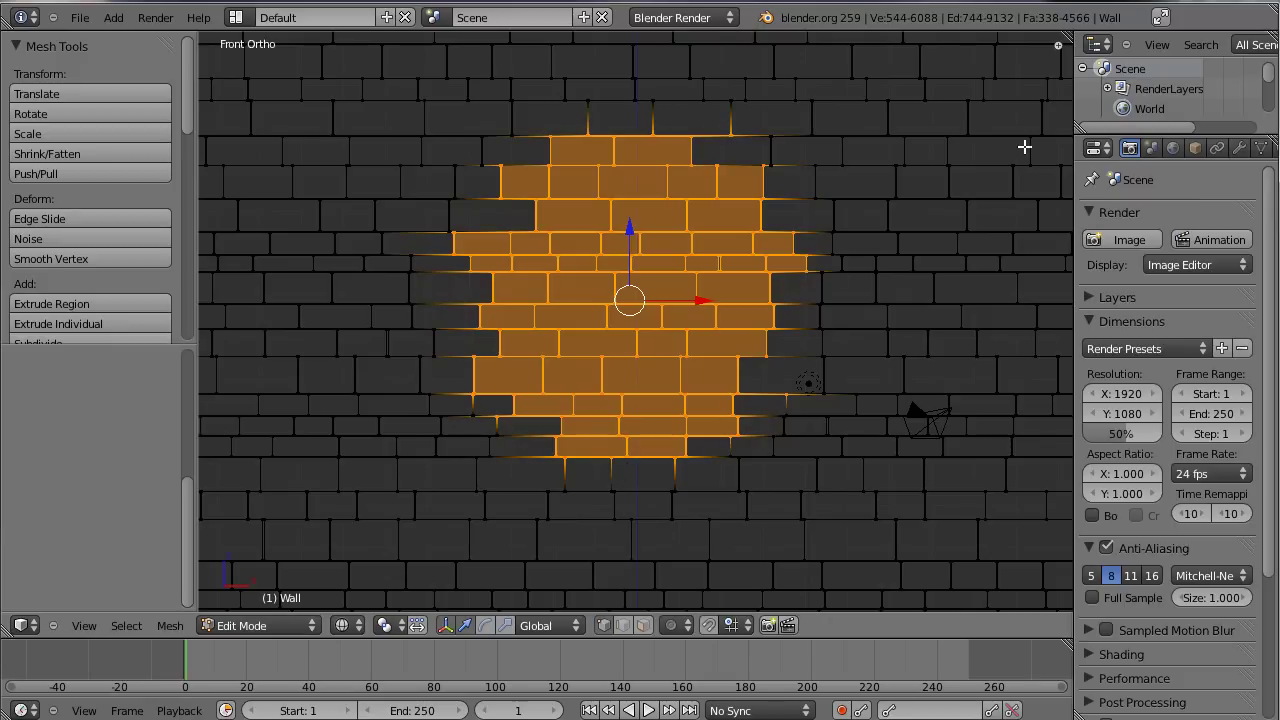
# Step: Add a vertex group named 'hole' to the Wall in Object Data properties
pyautogui.click(1260, 148)
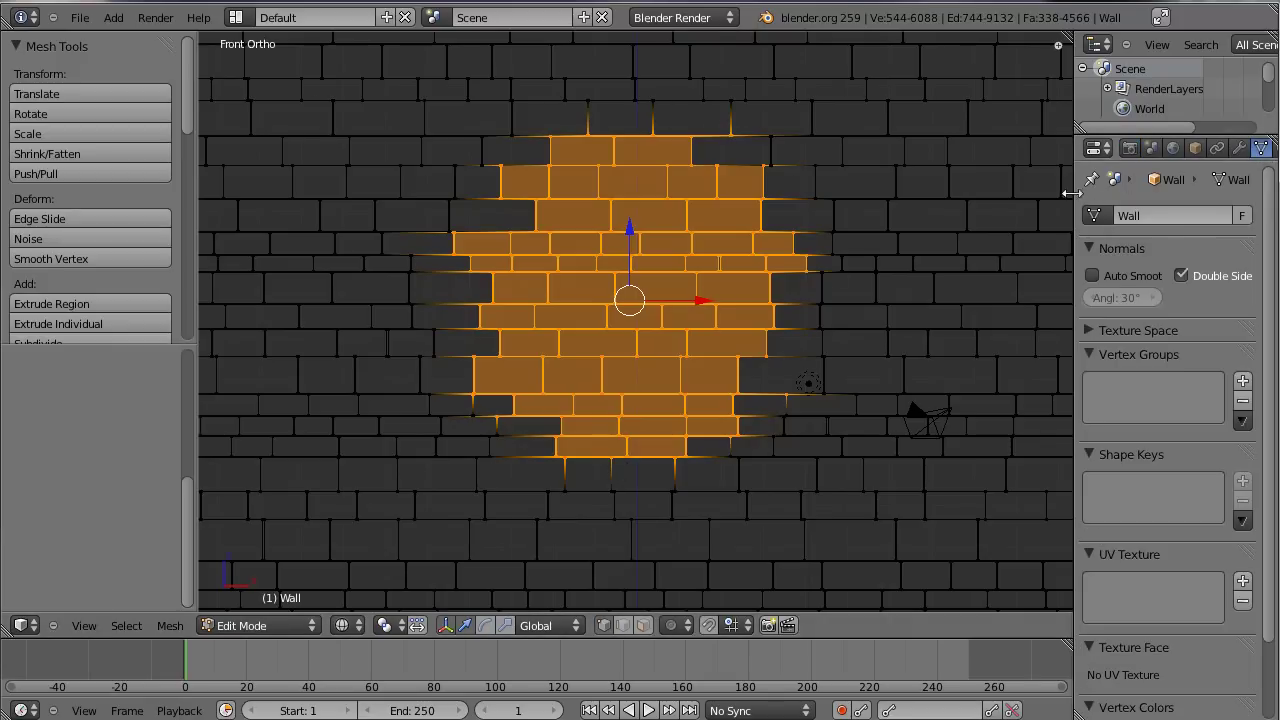
pyautogui.moveTo(1070, 192); pyautogui.dragTo(995, 192)
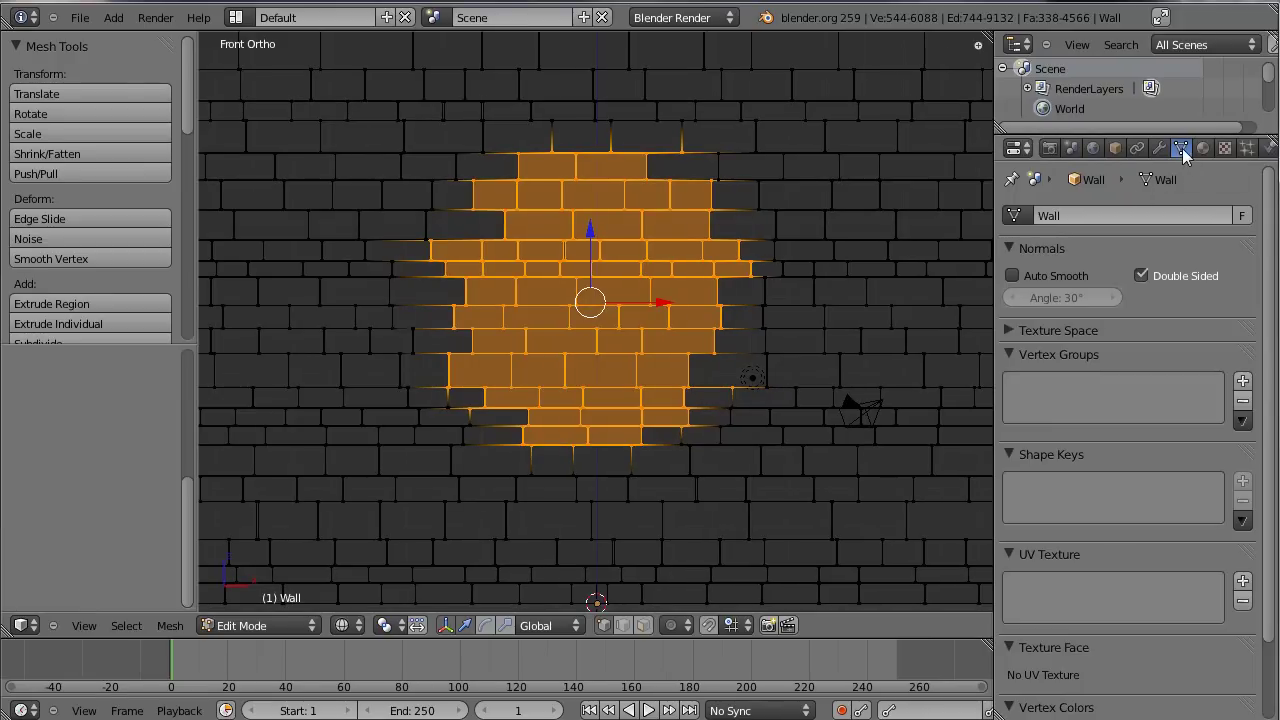
pyautogui.moveTo(1270, 305); pyautogui.dragTo(1271, 409)
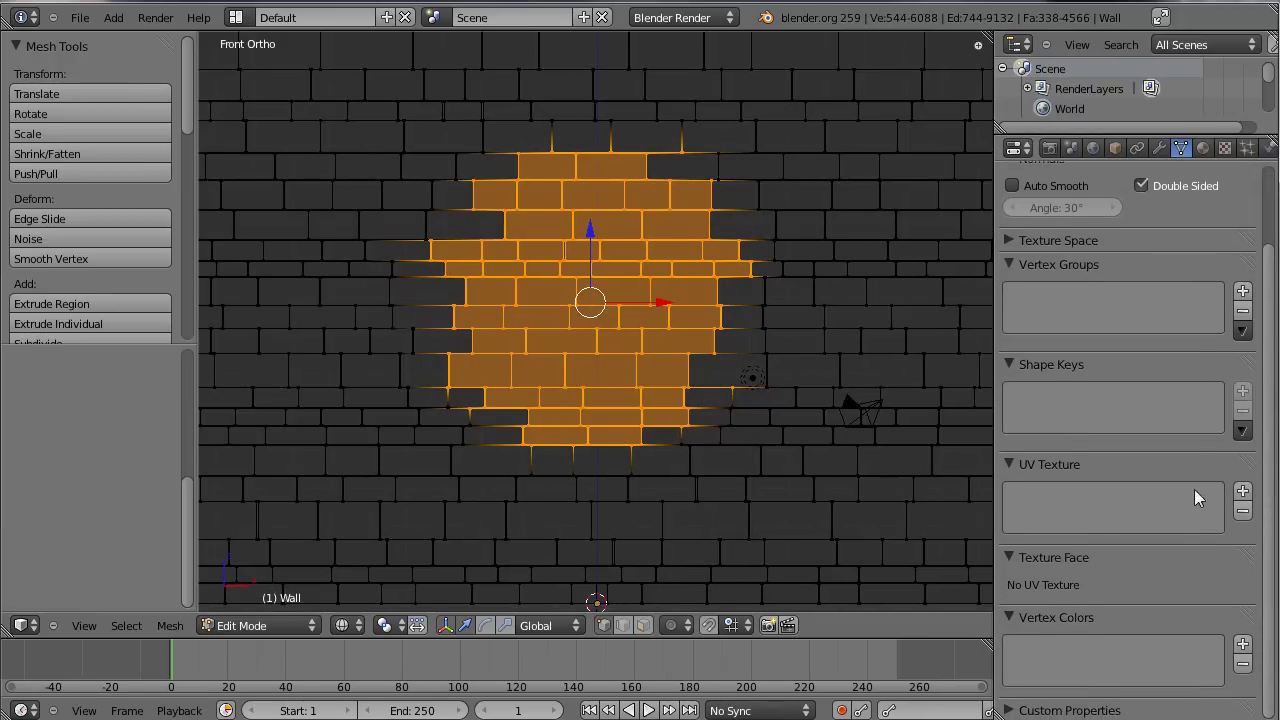
pyautogui.click(1243, 290)
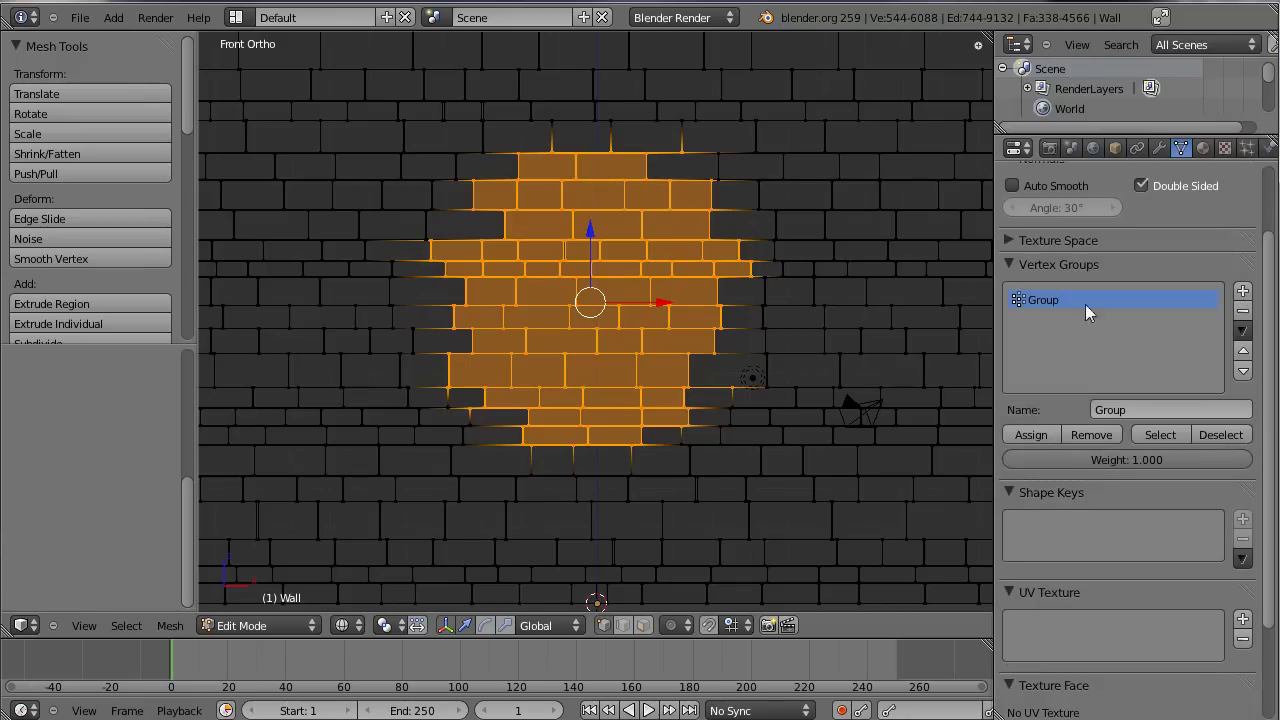
pyautogui.click(1140, 411)
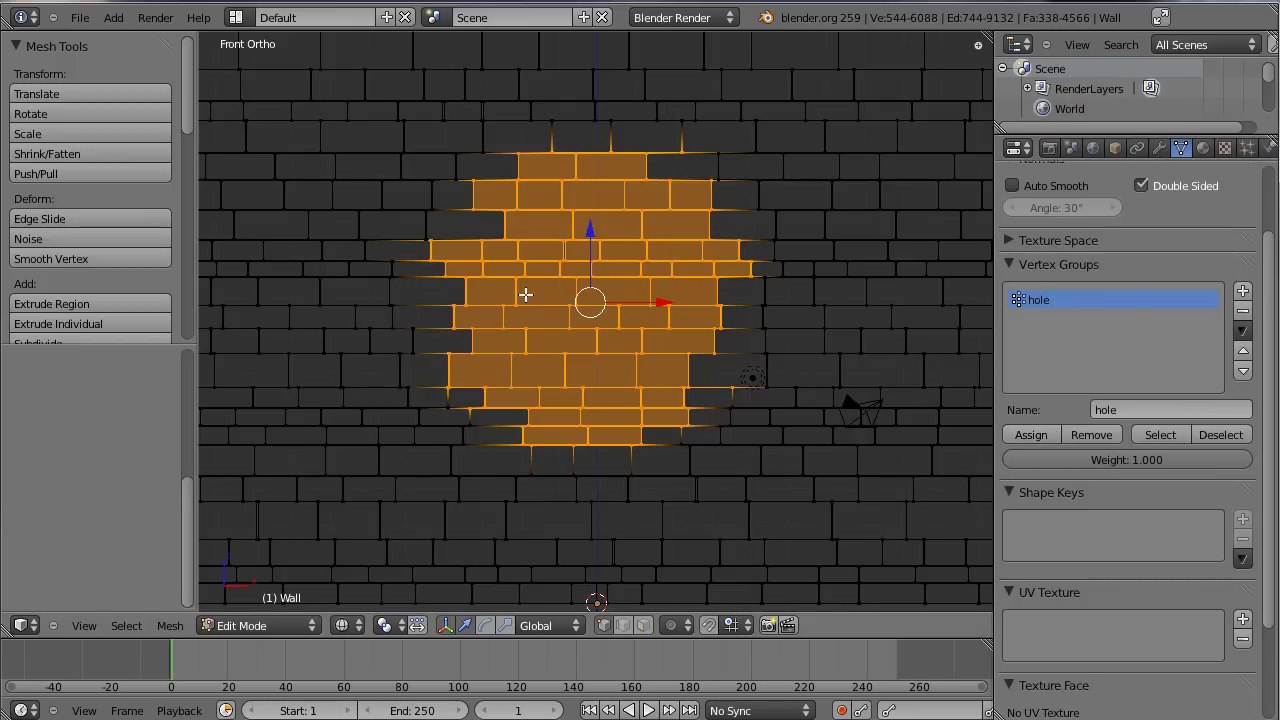
pyautogui.scroll(-5, 659, 325)
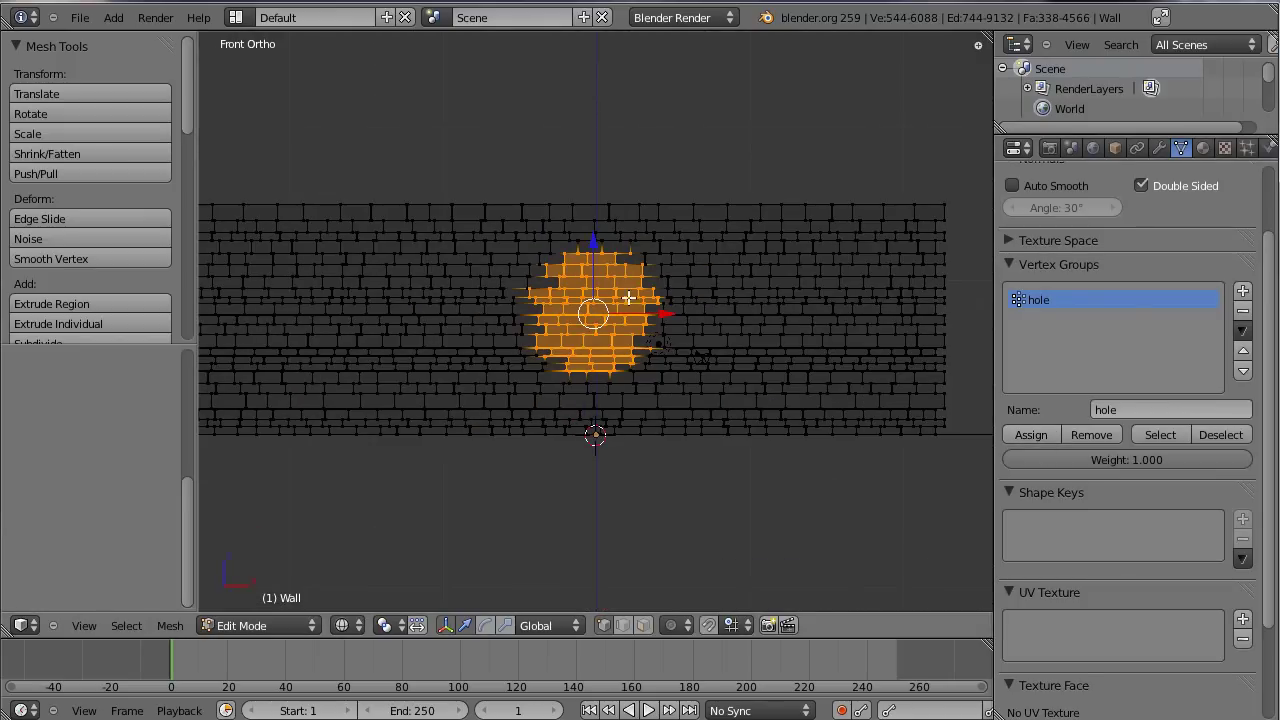
pyautogui.moveTo(629, 298); pyautogui.dragTo(903, 371, button='middle')
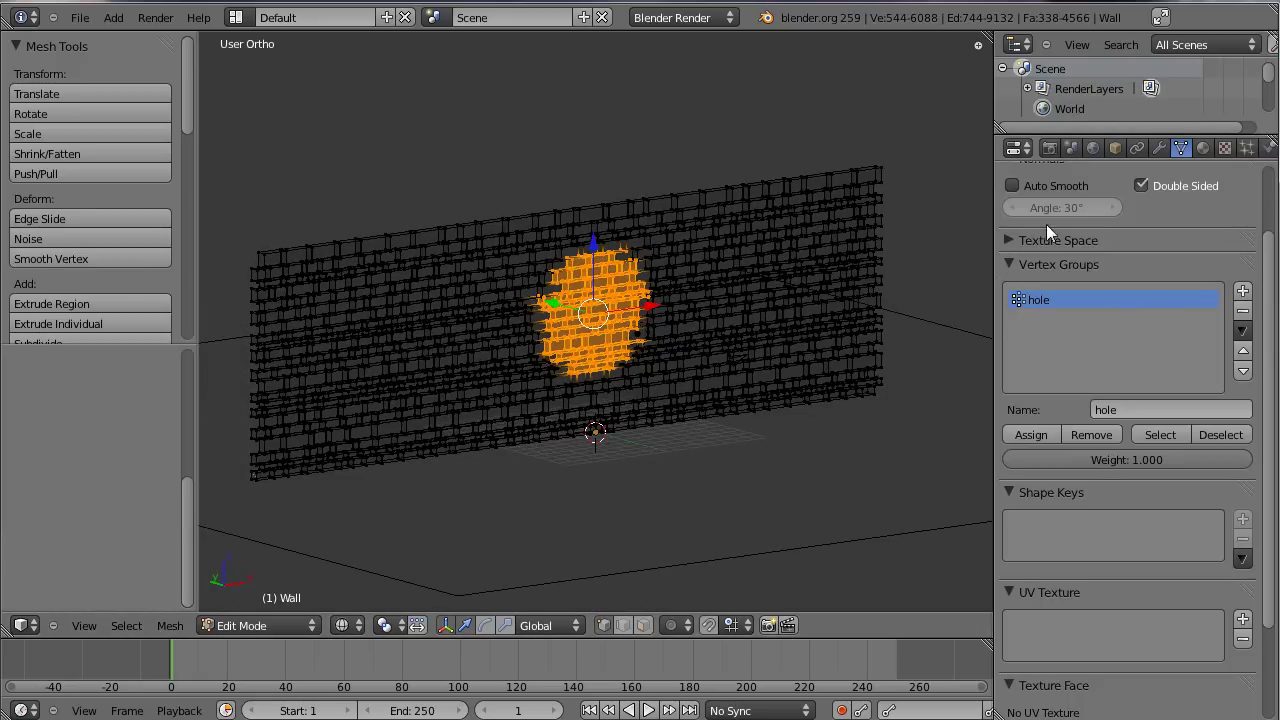
pyautogui.scroll(2, 871, 249)
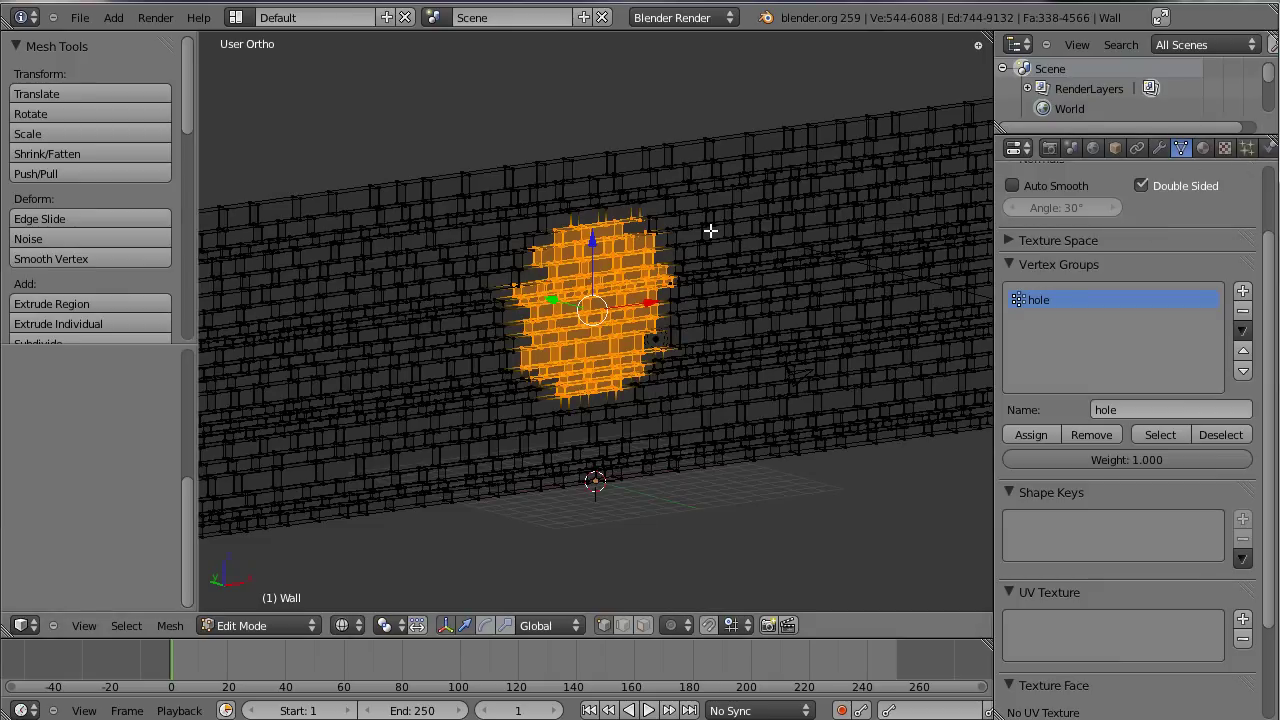
pyautogui.moveTo(633, 249); pyautogui.dragTo(733, 252, button='middle')
# Step: Add a 1000-particle emitter system (frames 1–200) to the wall and scrub the timeline to preview it
pyautogui.press('Tab')
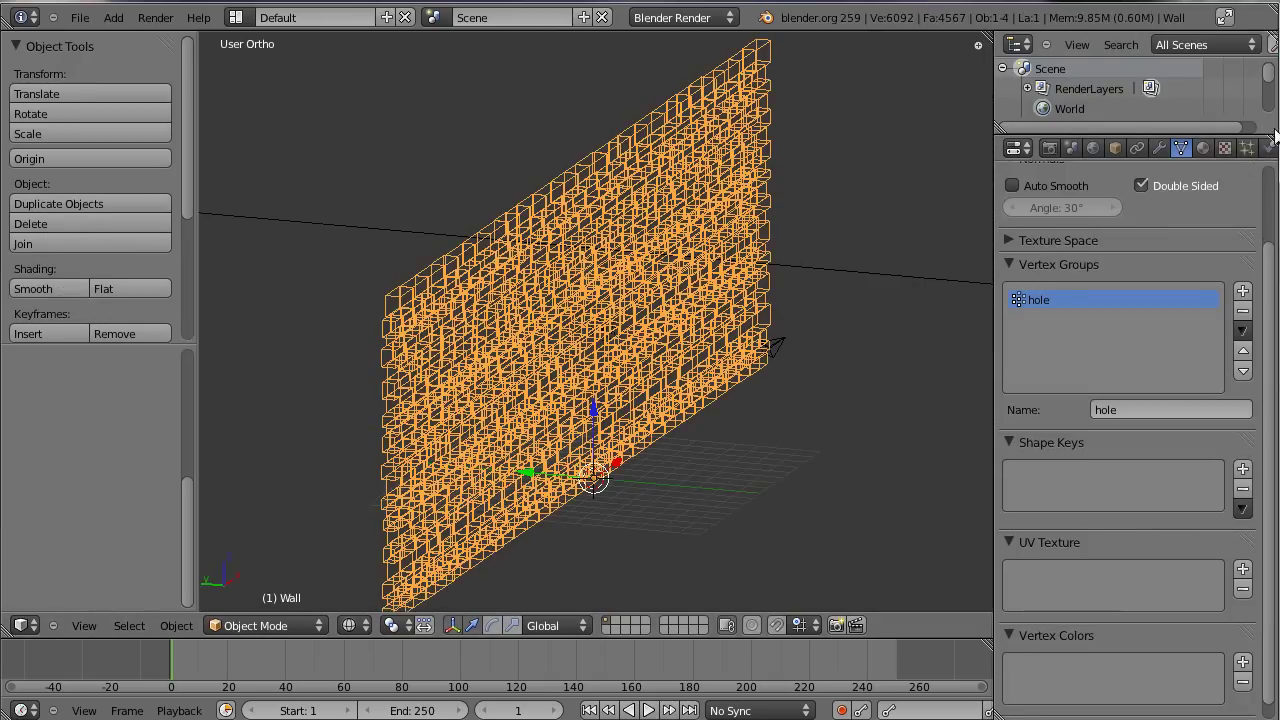
pyautogui.click(1249, 150)
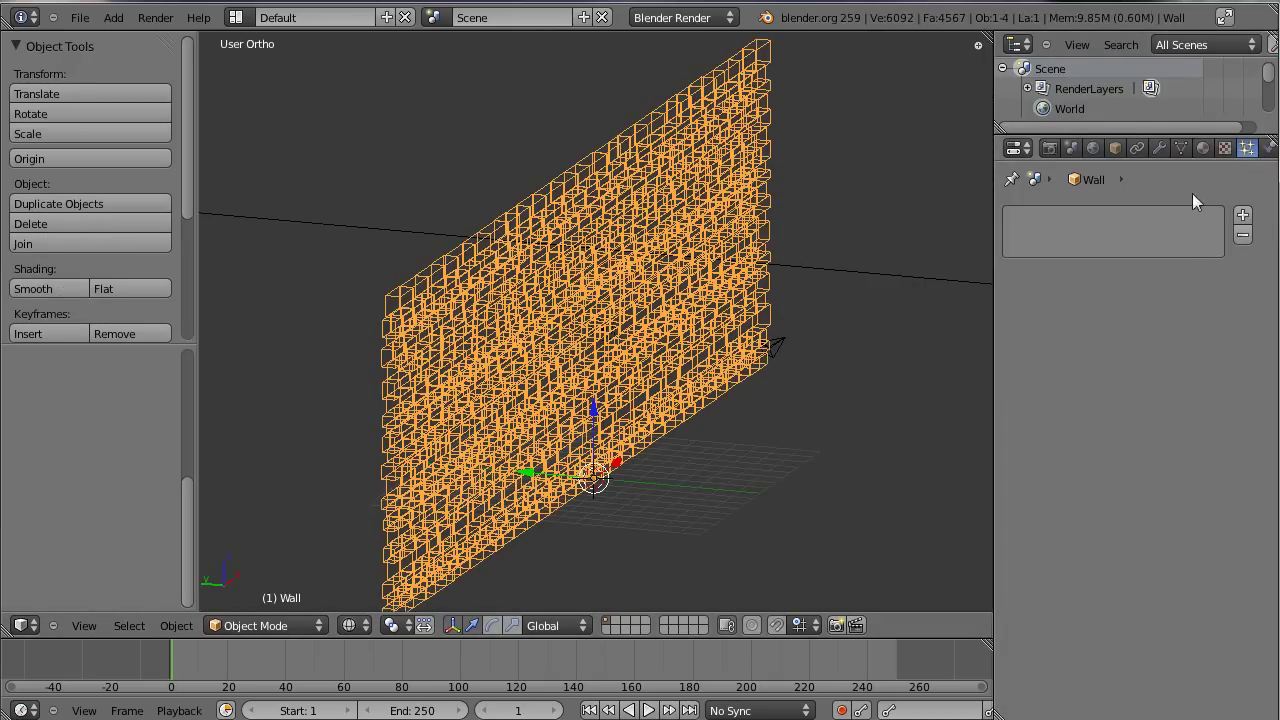
pyautogui.click(1245, 215)
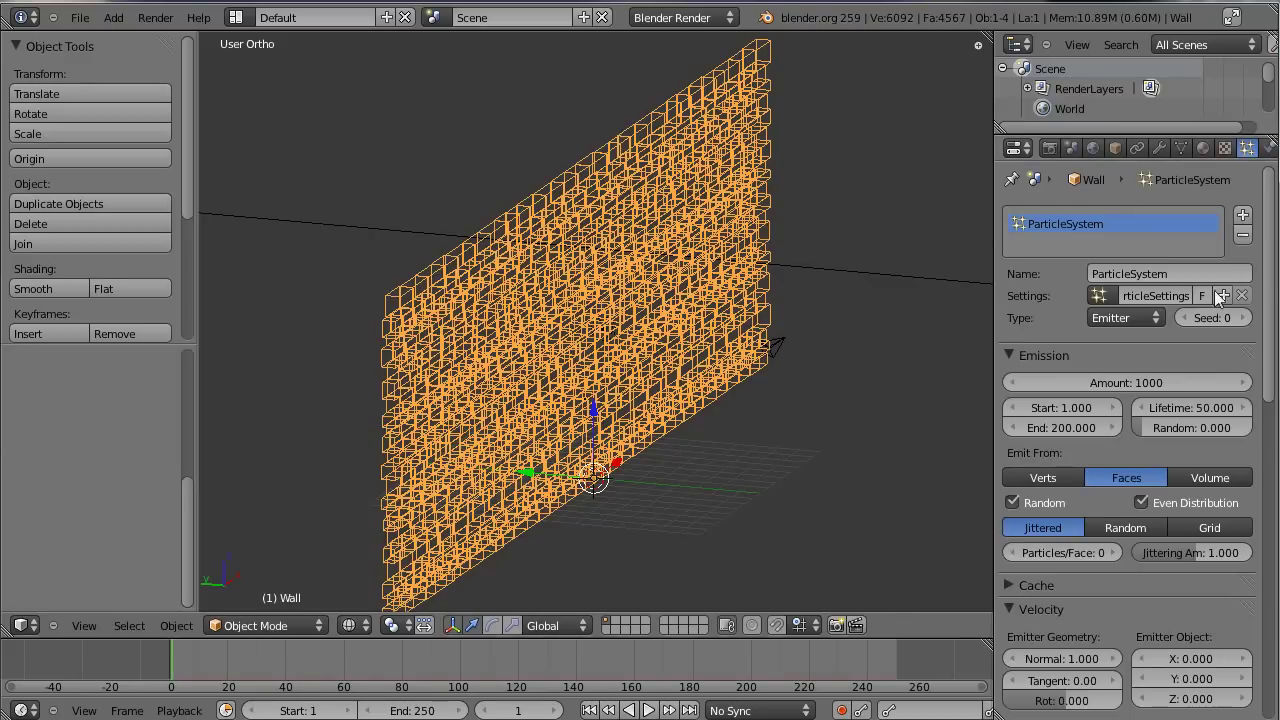
pyautogui.scroll(-3, 1272, 268)
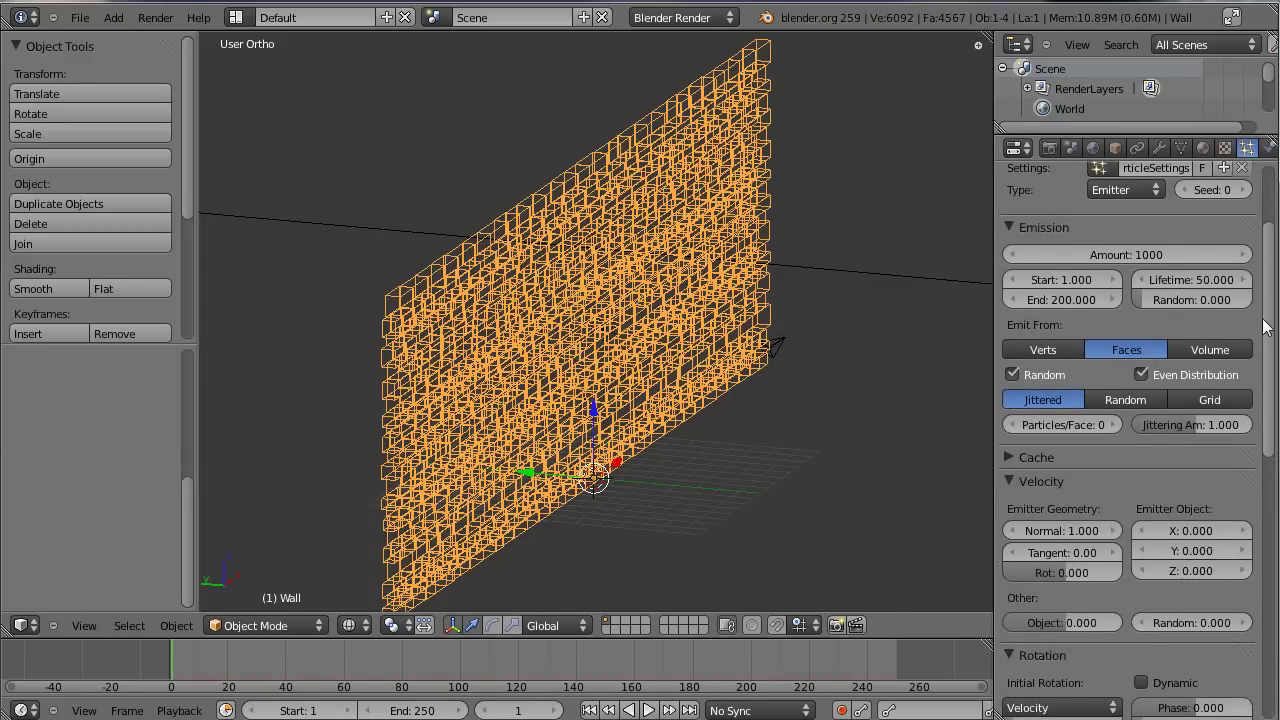
pyautogui.scroll(3, 1262, 265)
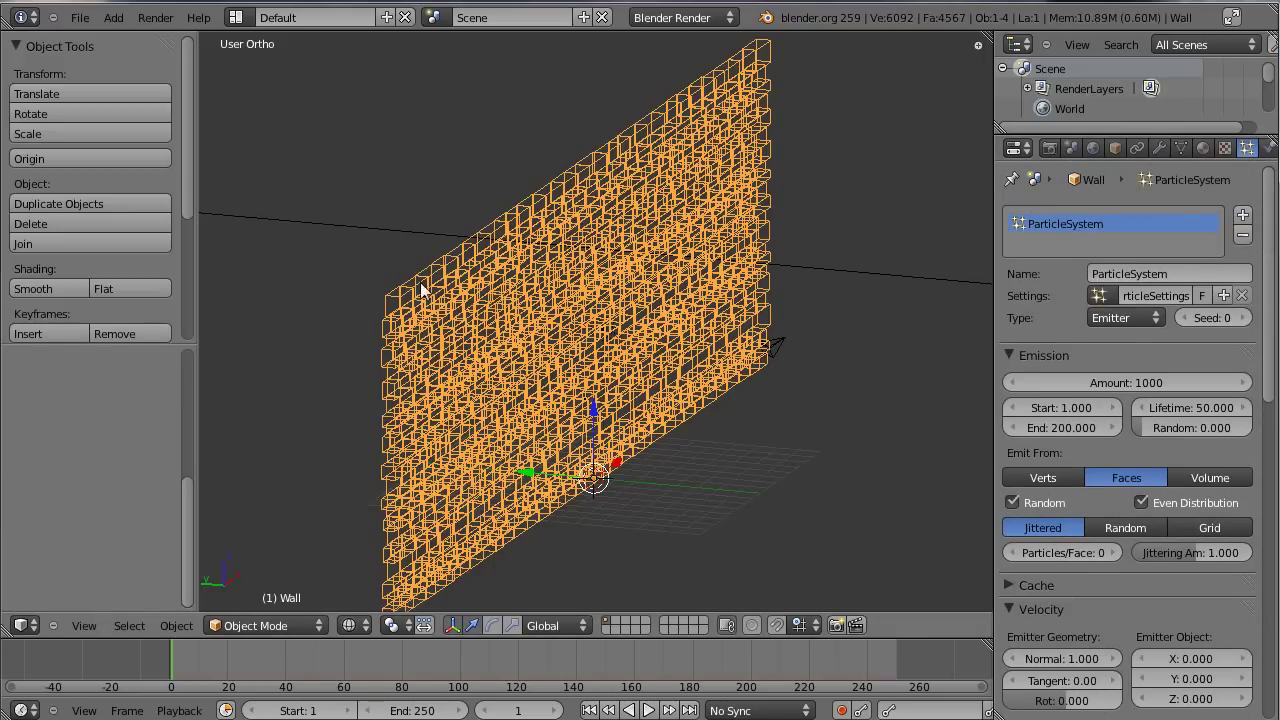
pyautogui.moveTo(627, 281); pyautogui.dragTo(661, 263, button='middle')
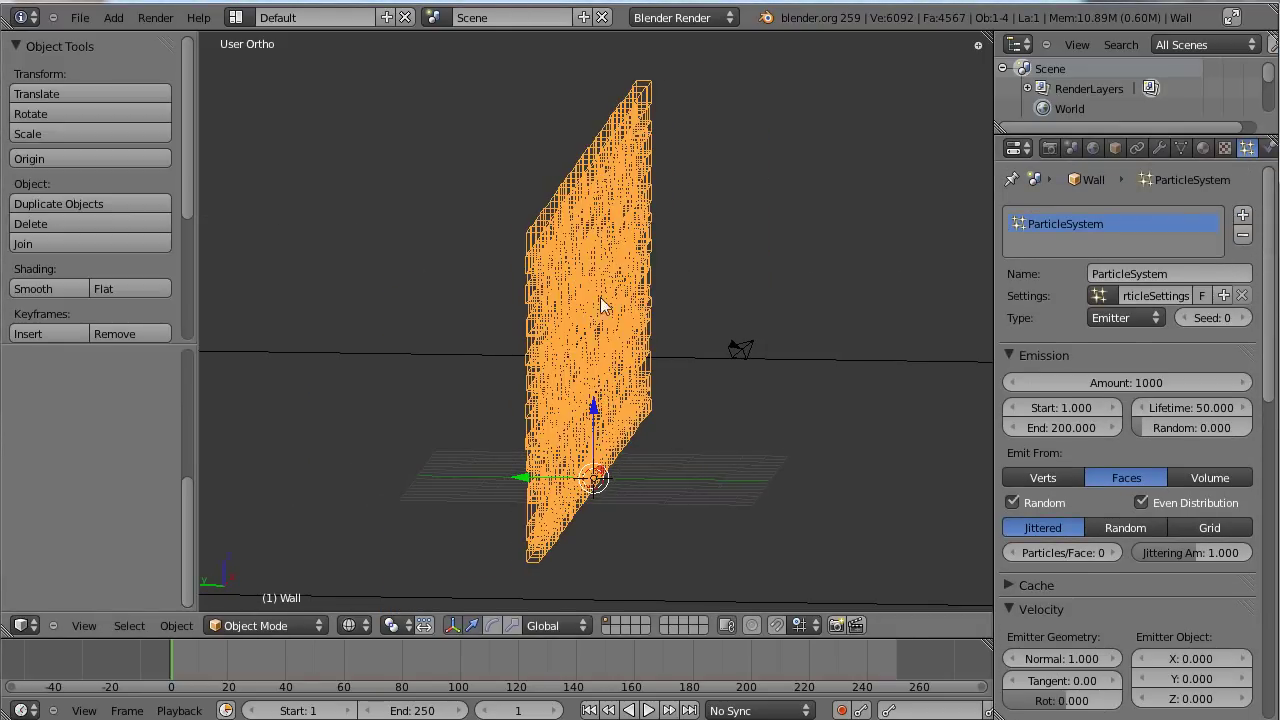
pyautogui.moveTo(761, 433); pyautogui.dragTo(660, 440, button='middle')
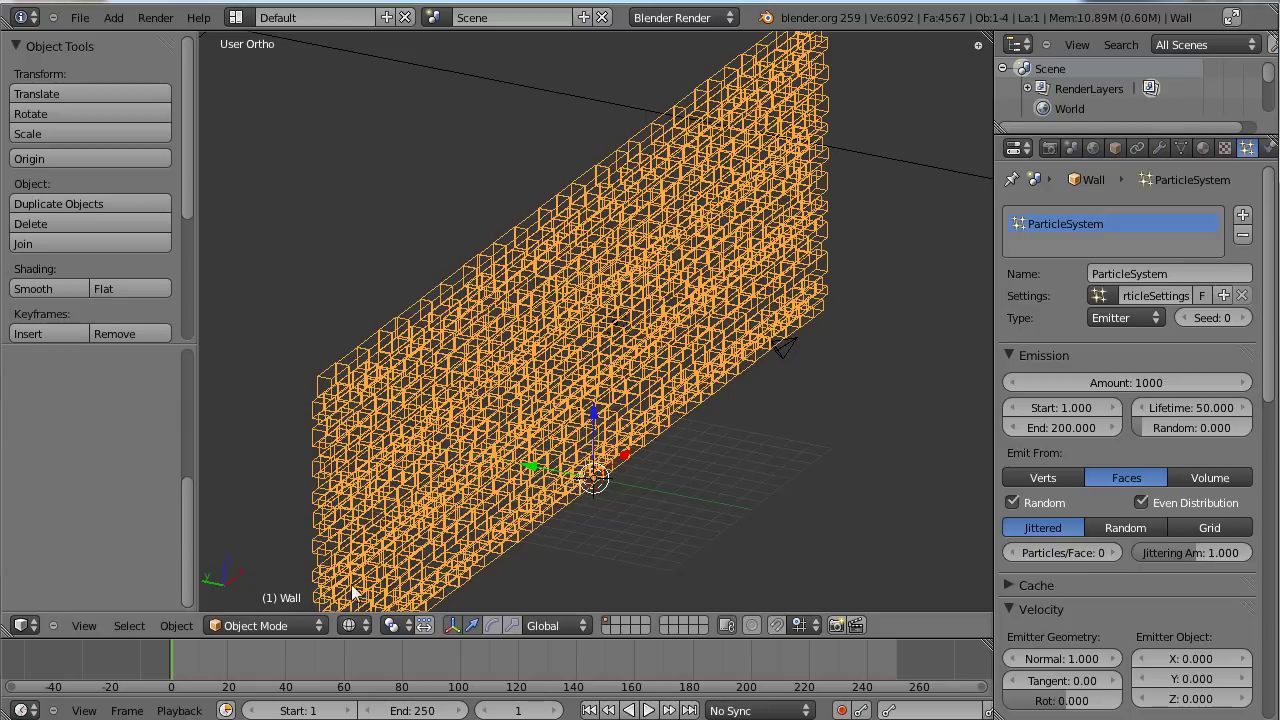
pyautogui.moveTo(176, 651); pyautogui.dragTo(352, 698)
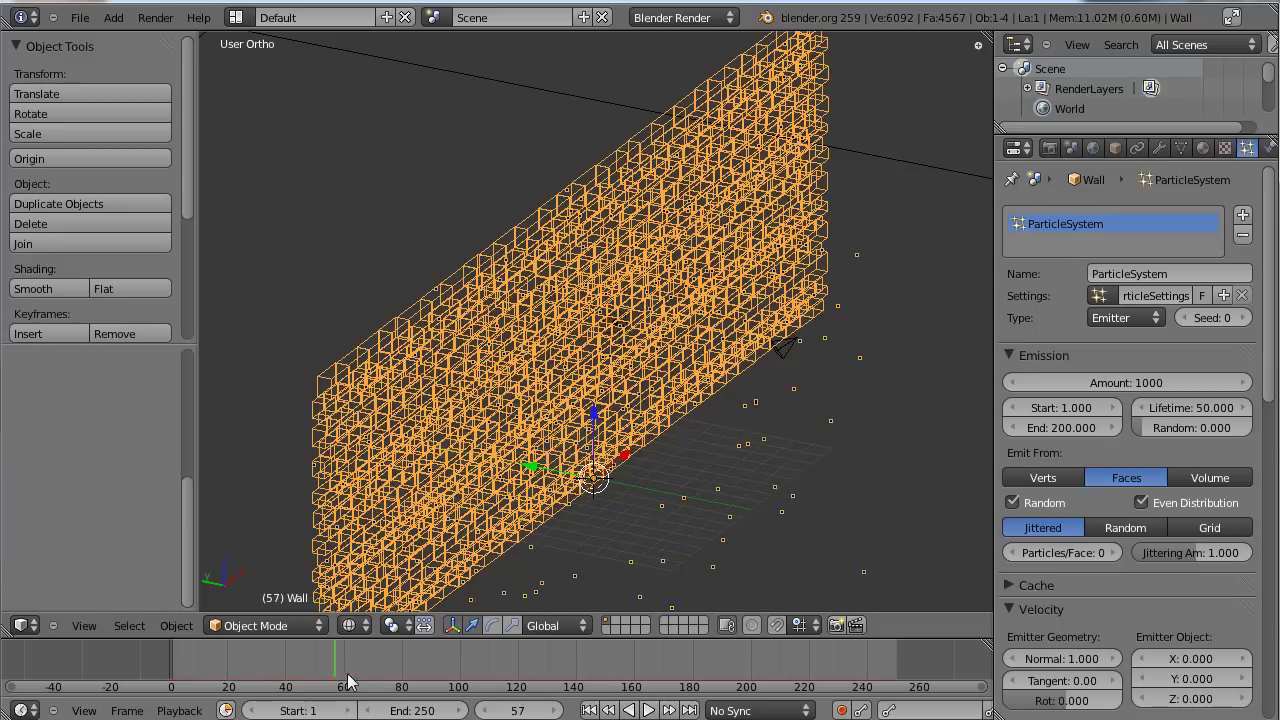
# Step: Inspect the wall from side, front and top views, recentring it in the viewport
pyautogui.moveTo(1273, 267); pyautogui.dragTo(1276, 360)
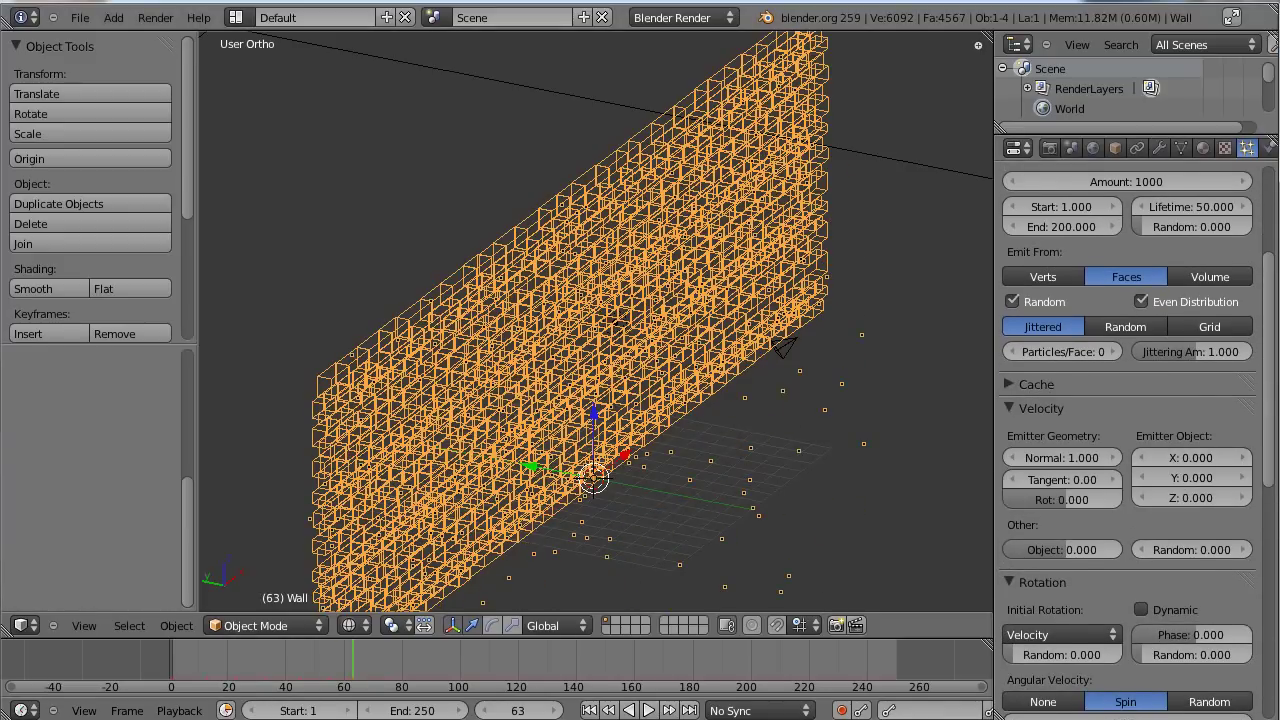
pyautogui.press('KP_3')
pyautogui.keyDown('ctrl'); pyautogui.moveTo(598, 72); pyautogui.dragTo(725, 329, button='middle'); pyautogui.keyUp('ctrl')
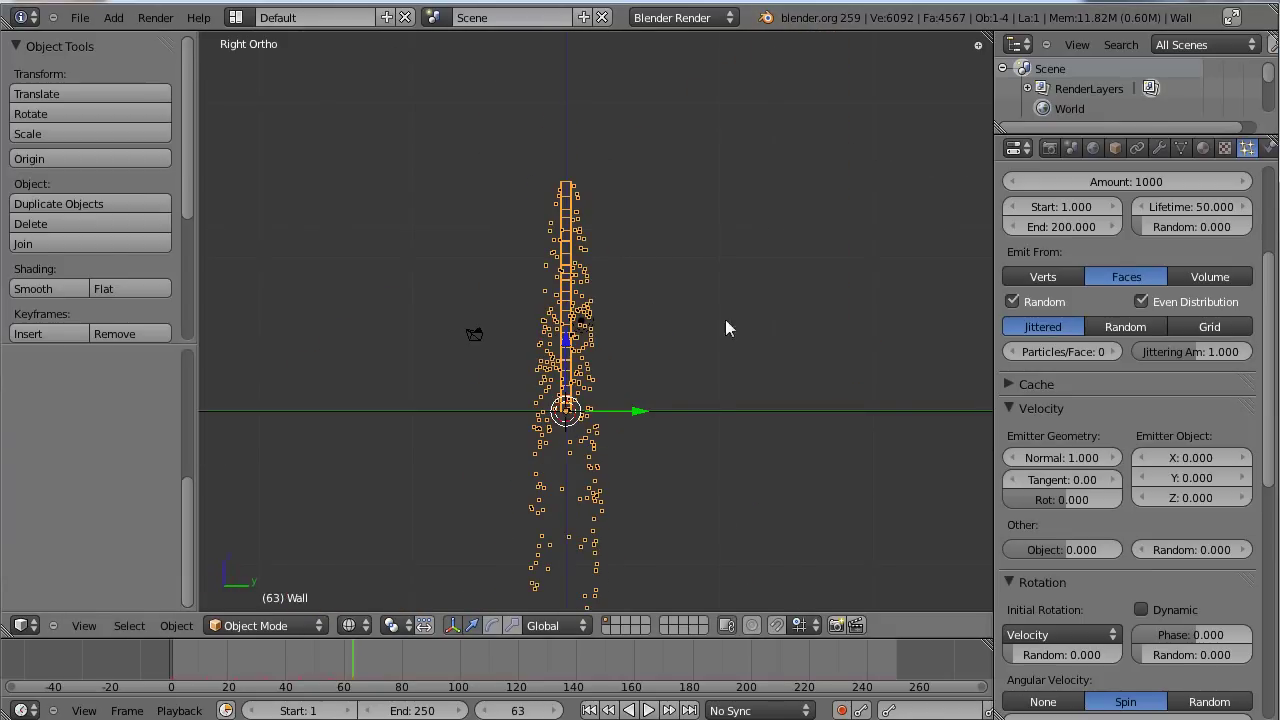
pyautogui.moveTo(591, 455); pyautogui.dragTo(663, 420, button='middle')
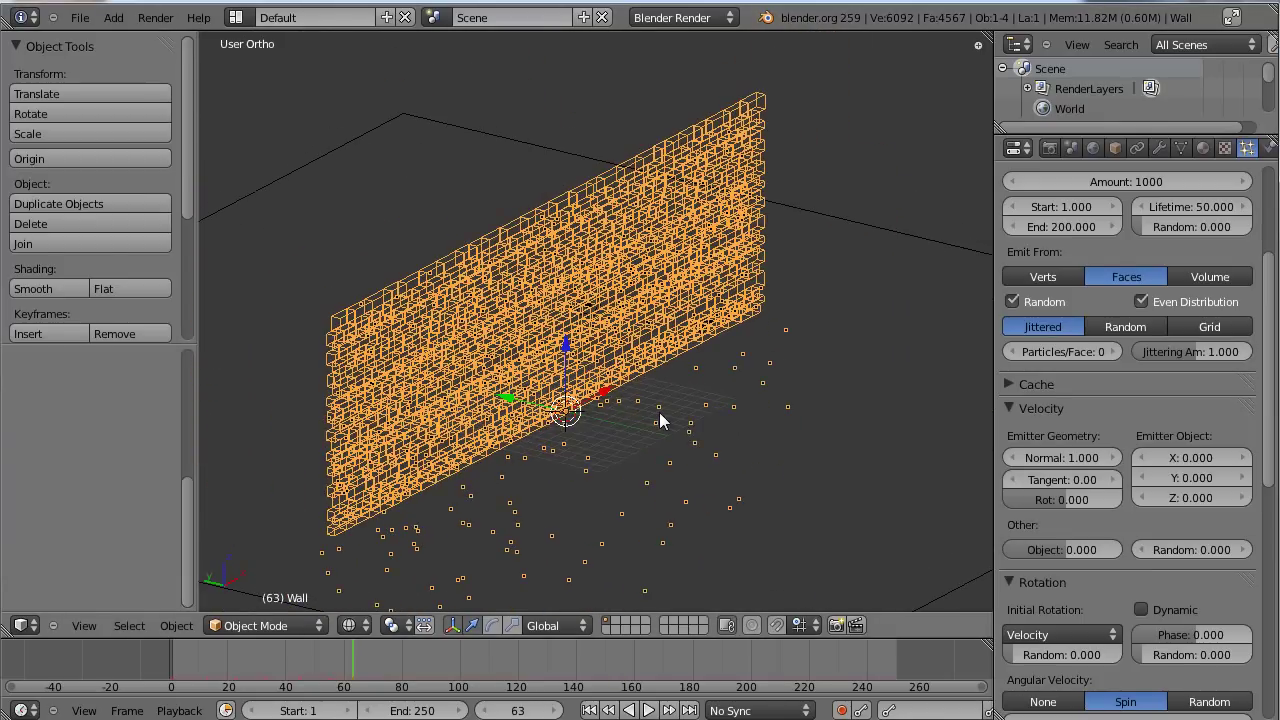
pyautogui.press('KP_1')
pyautogui.press('KP_7')
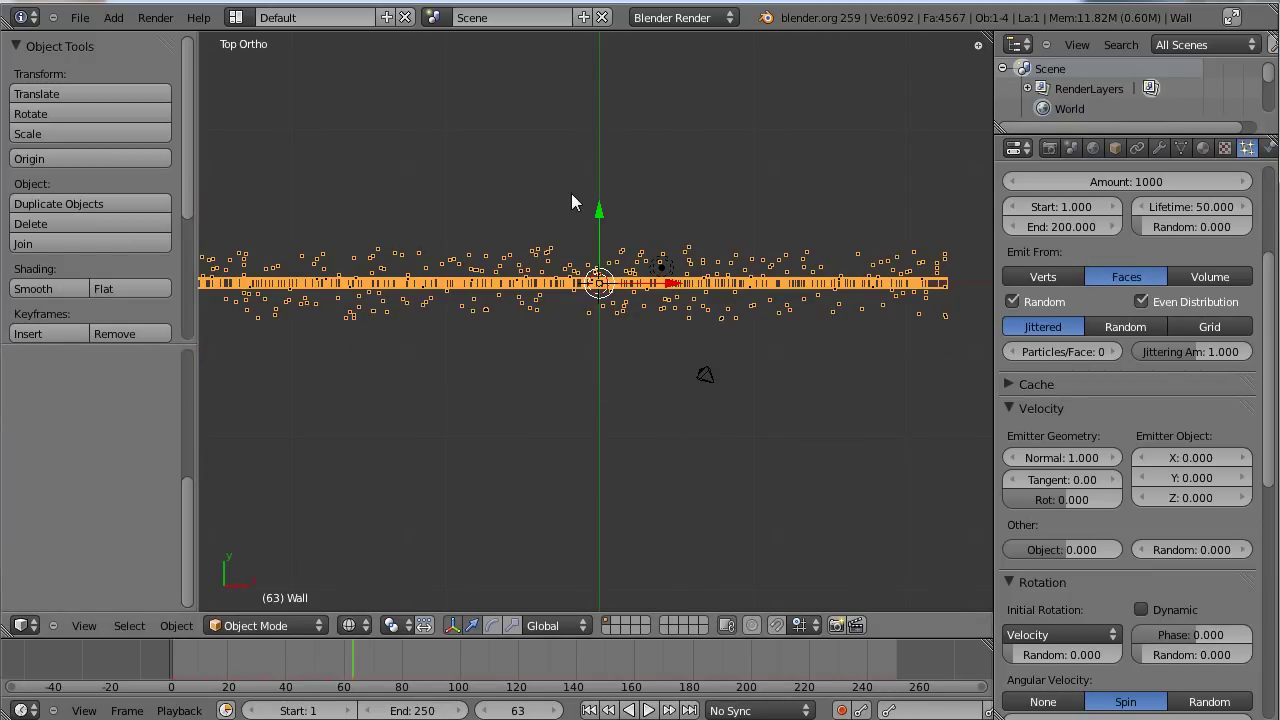
pyautogui.keyDown('shift'); pyautogui.moveTo(640, 226); pyautogui.dragTo(697, 297, button='middle'); pyautogui.keyUp('shift')
pyautogui.scroll(-2, 697, 297)
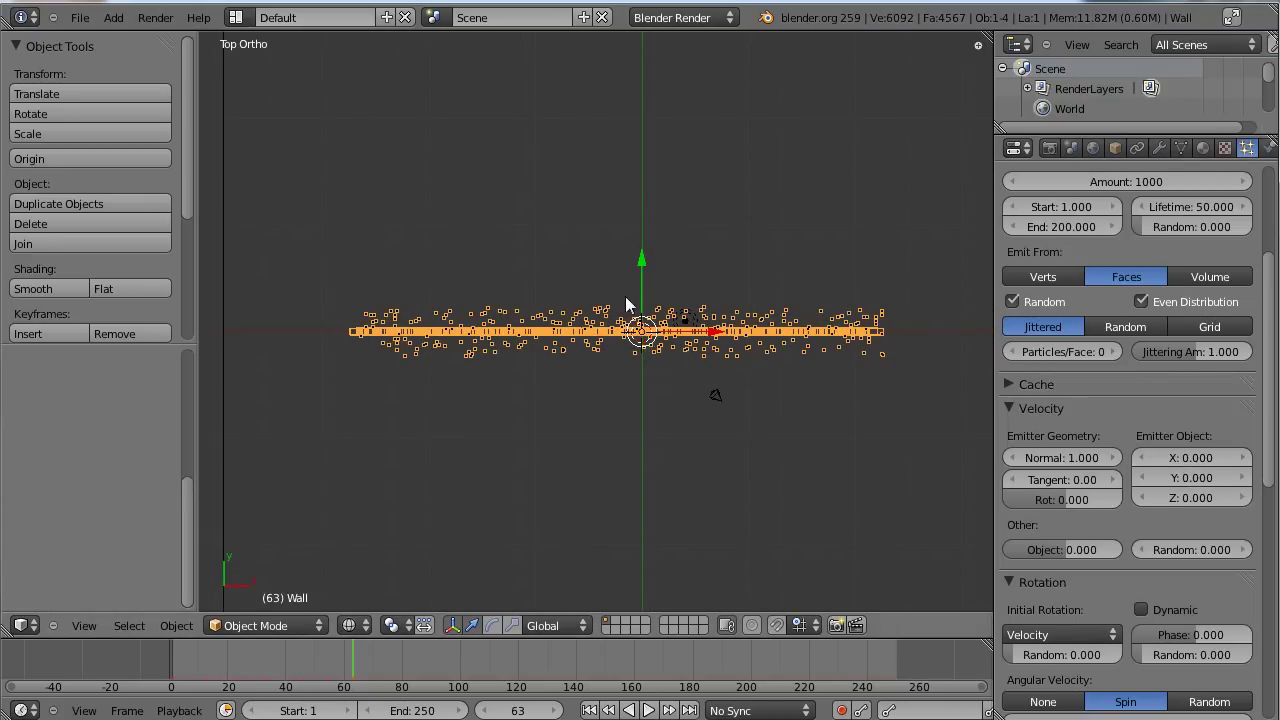
# Step: Raise the particles' emitter object Y velocity and watch frames 19 to 127
pyautogui.moveTo(1165, 478); pyautogui.dragTo(1200, 478)
pyautogui.click(203, 668)
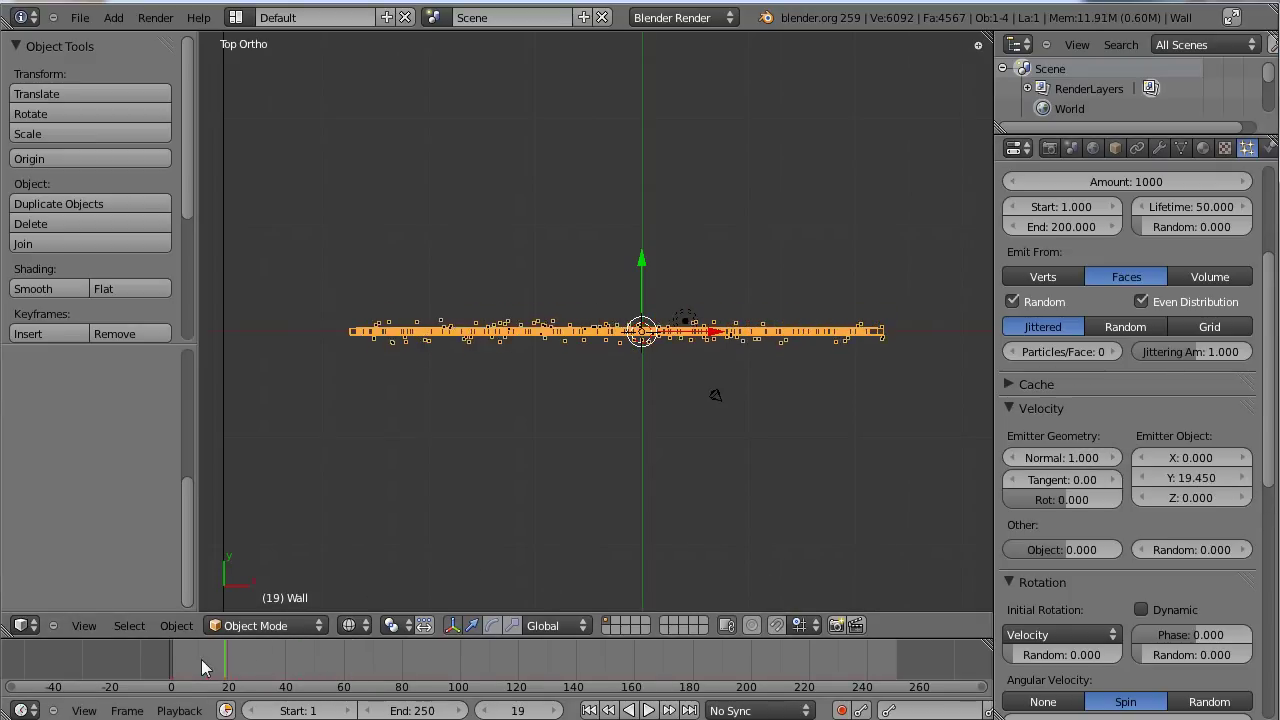
pyautogui.moveTo(198, 670); pyautogui.dragTo(537, 692)
pyautogui.moveTo(610, 500); pyautogui.dragTo(600, 550, button='middle')
pyautogui.moveTo(505, 682); pyautogui.dragTo(566, 688)
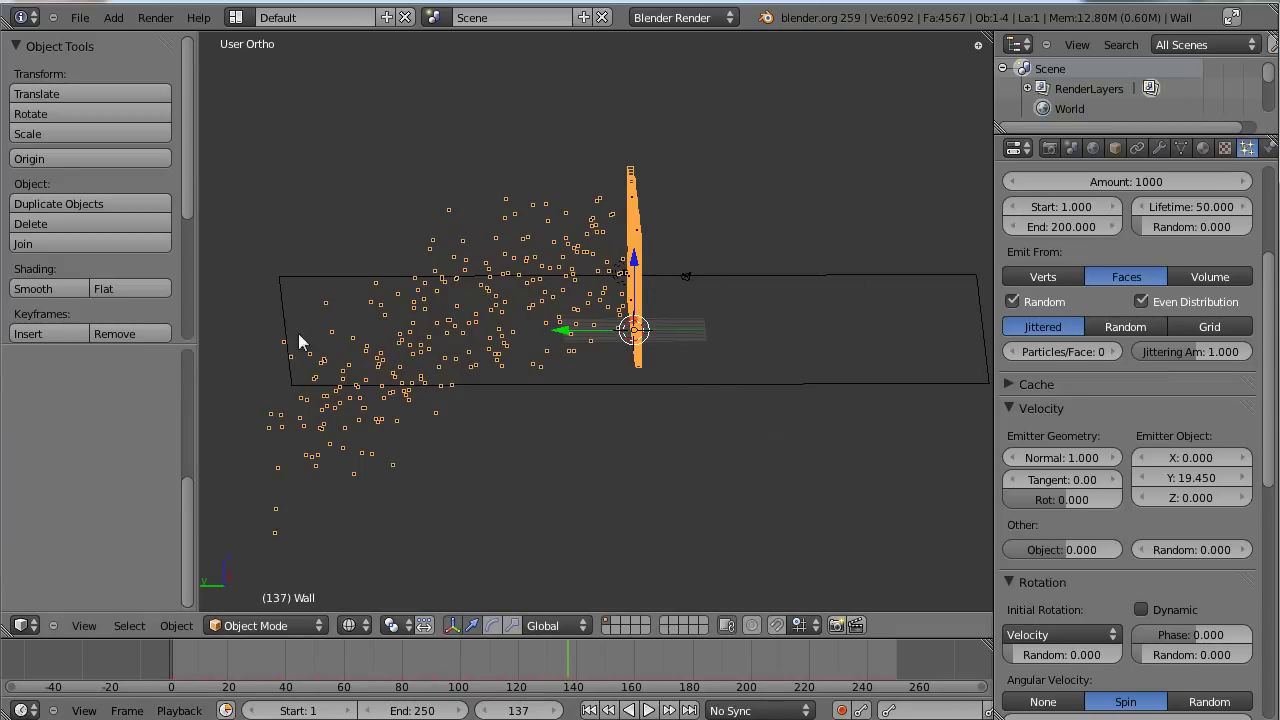
pyautogui.moveTo(390, 325); pyautogui.dragTo(623, 503, button='middle')
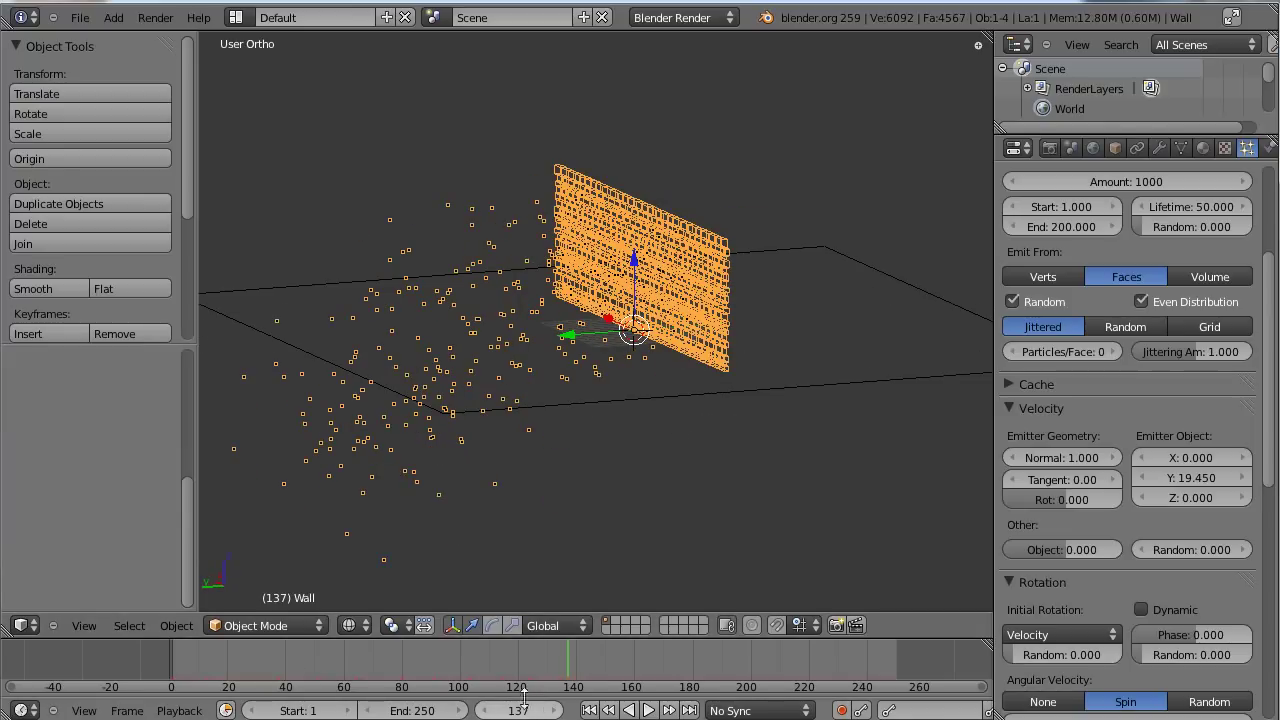
# Step: Increase the particles' normal velocity and rewind the timeline to the start
pyautogui.click(421, 664)
pyautogui.press('Up')
pyautogui.moveTo(1060, 457); pyautogui.dragTo(1150, 458)
pyautogui.moveTo(445, 652); pyautogui.dragTo(45, 658)
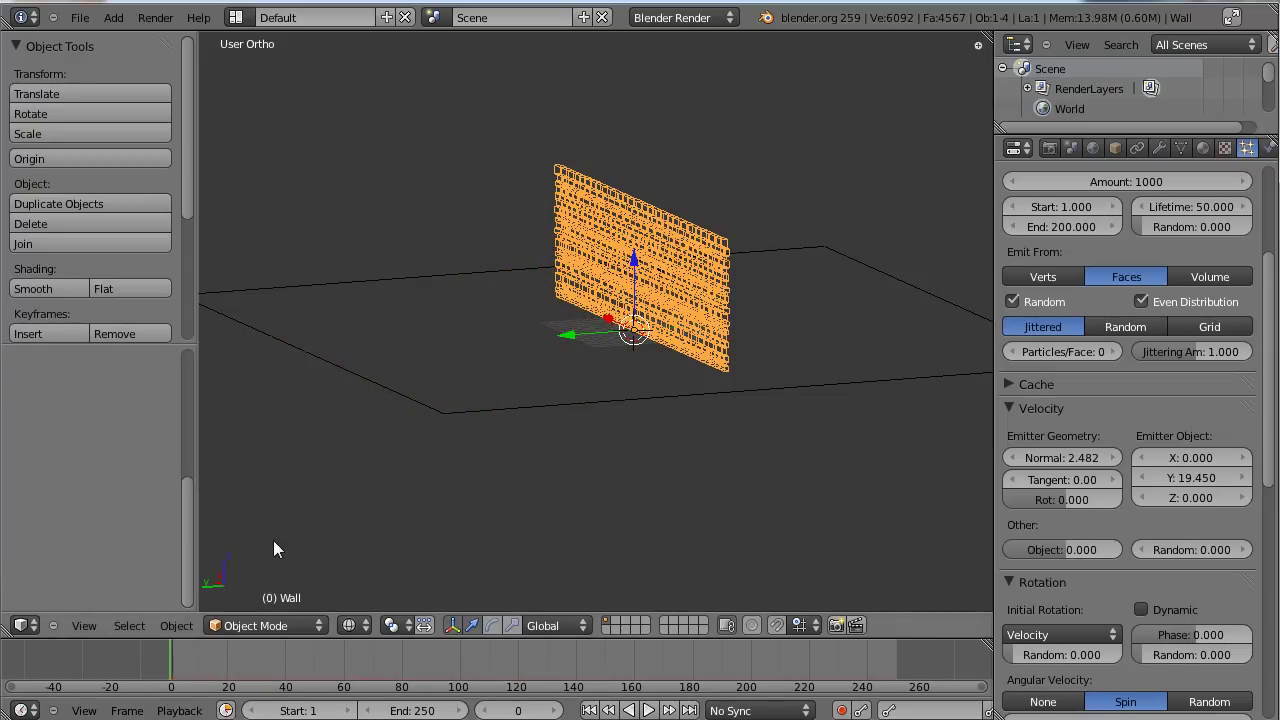
# Step: Play the animation, expand Field Weights in the Particles panel, and select the ground plane
pyautogui.hotkey('alt', 'a')
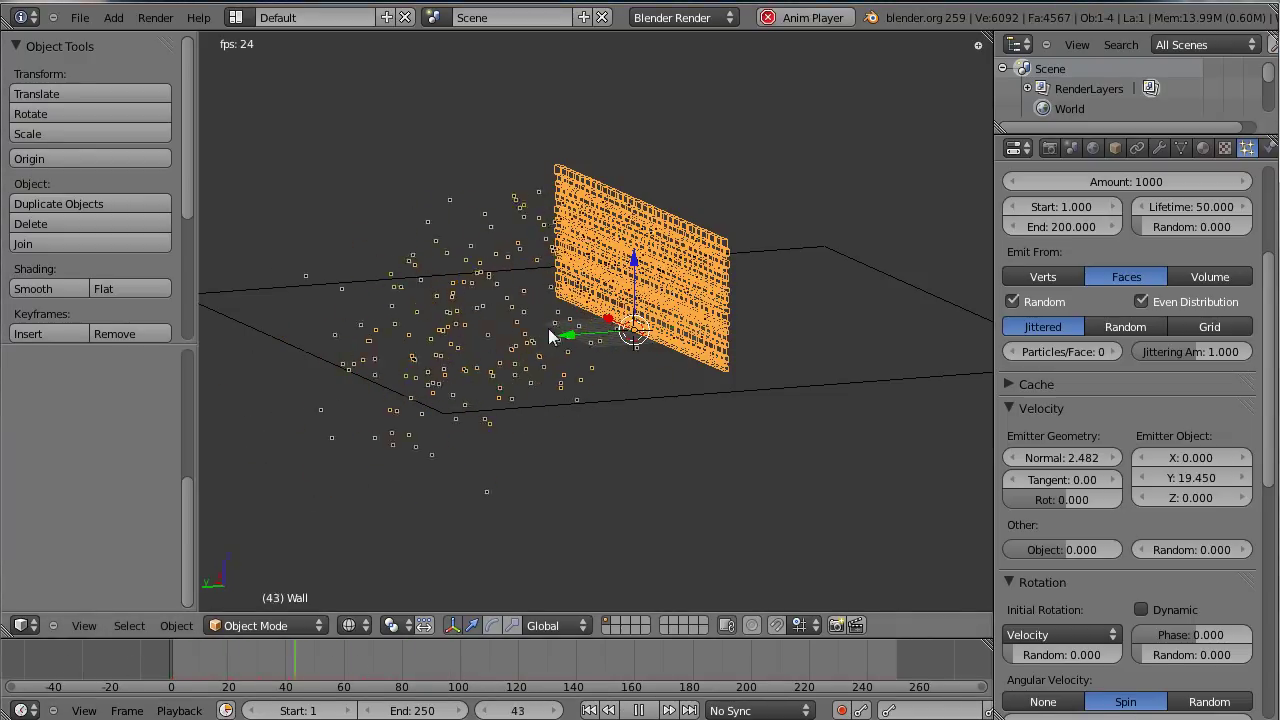
pyautogui.moveTo(548, 328); pyautogui.dragTo(491, 318, button='middle')
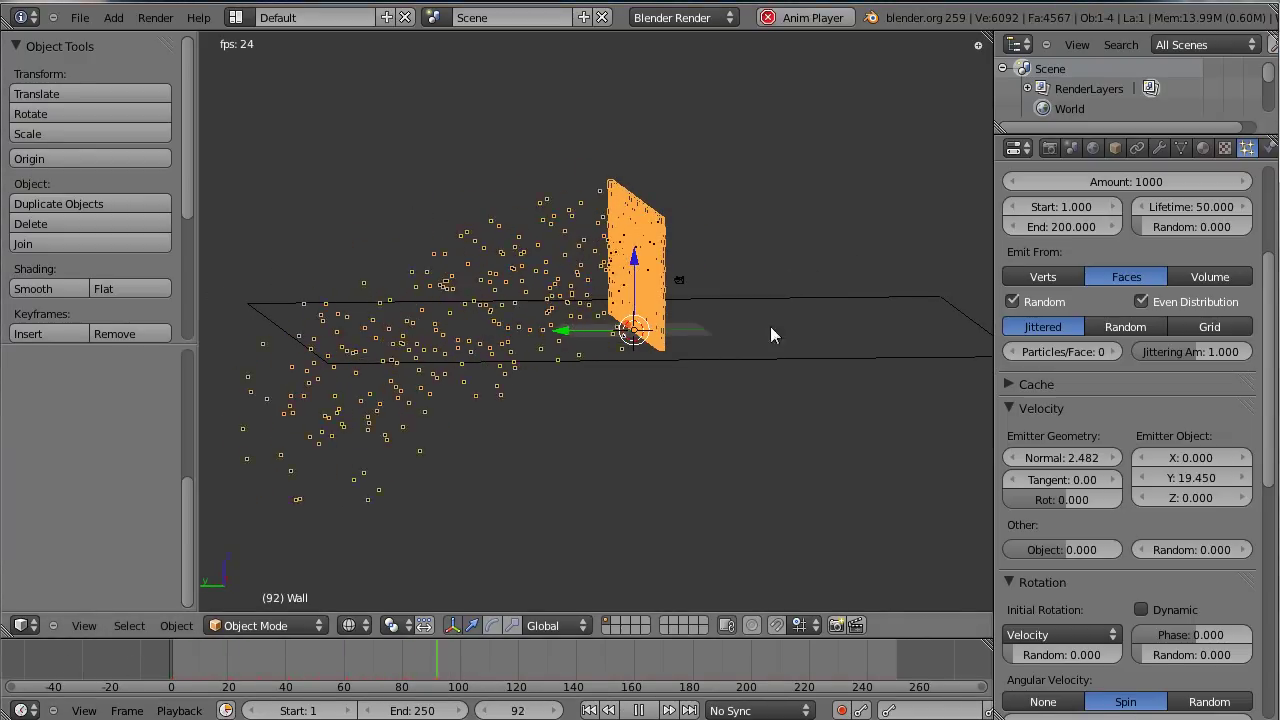
pyautogui.moveTo(770, 326); pyautogui.dragTo(771, 360, button='middle')
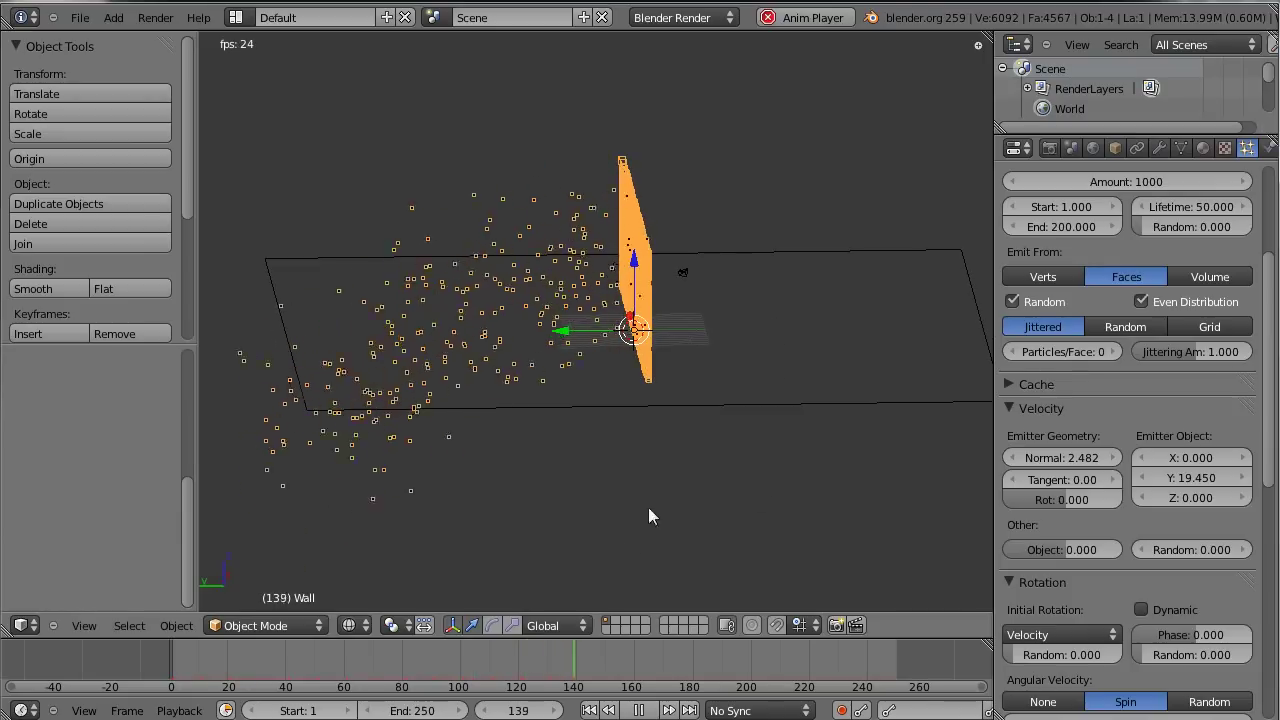
pyautogui.scroll(-7, 1079, 563)
pyautogui.scroll(-4, 1155, 560)
pyautogui.scroll(-3, 954, 387)
pyautogui.scroll(-4, 1038, 556)
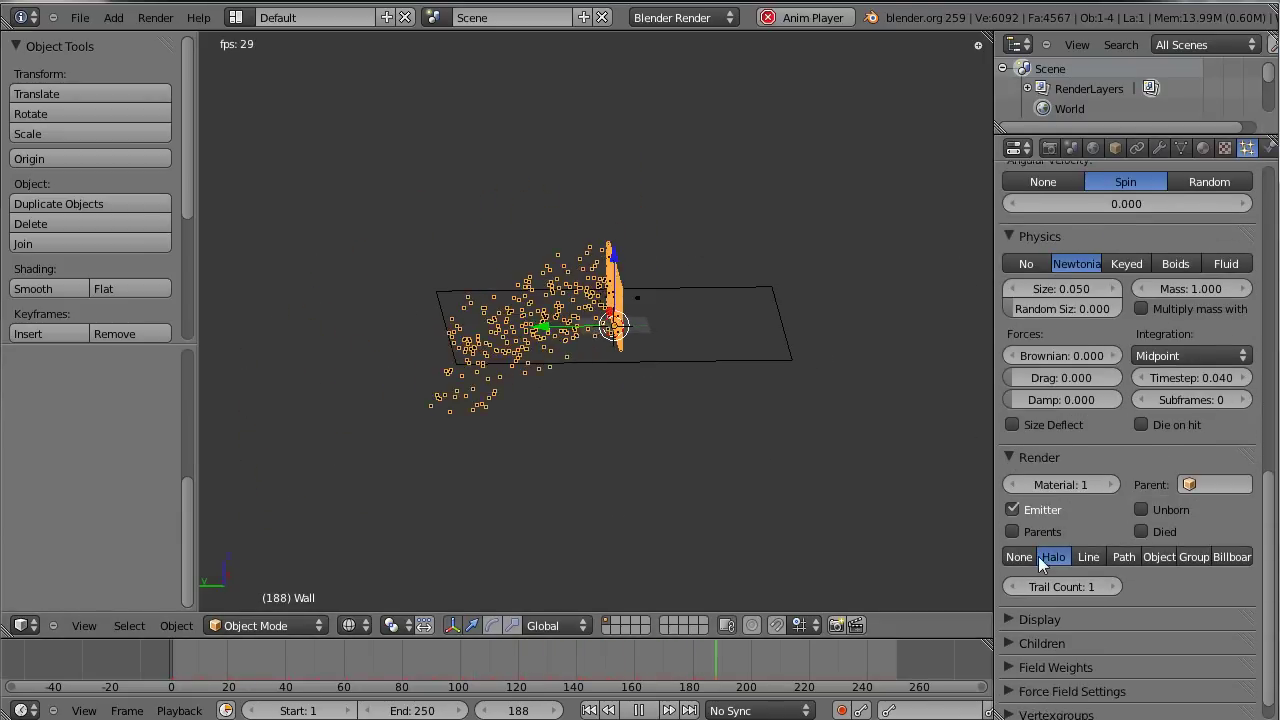
pyautogui.click(1078, 636)
pyautogui.scroll(-3, 1064, 638)
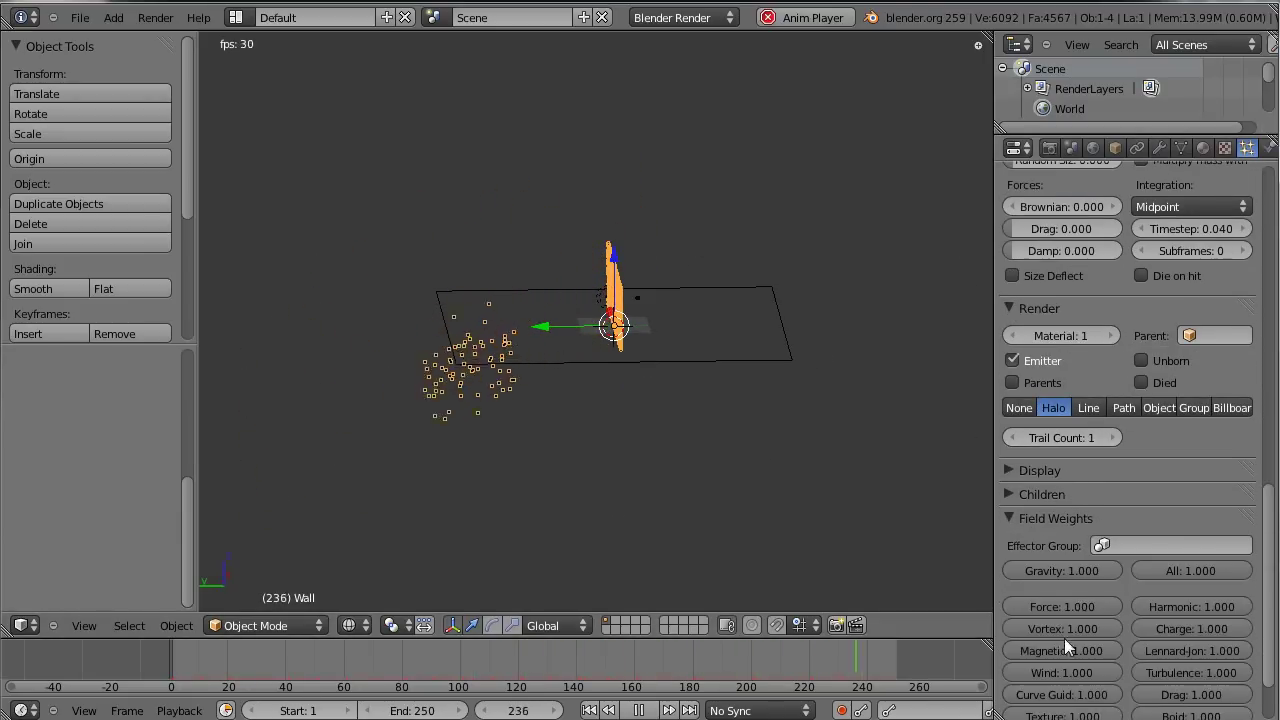
pyautogui.scroll(6, 1085, 525)
pyautogui.scroll(6, 1073, 571)
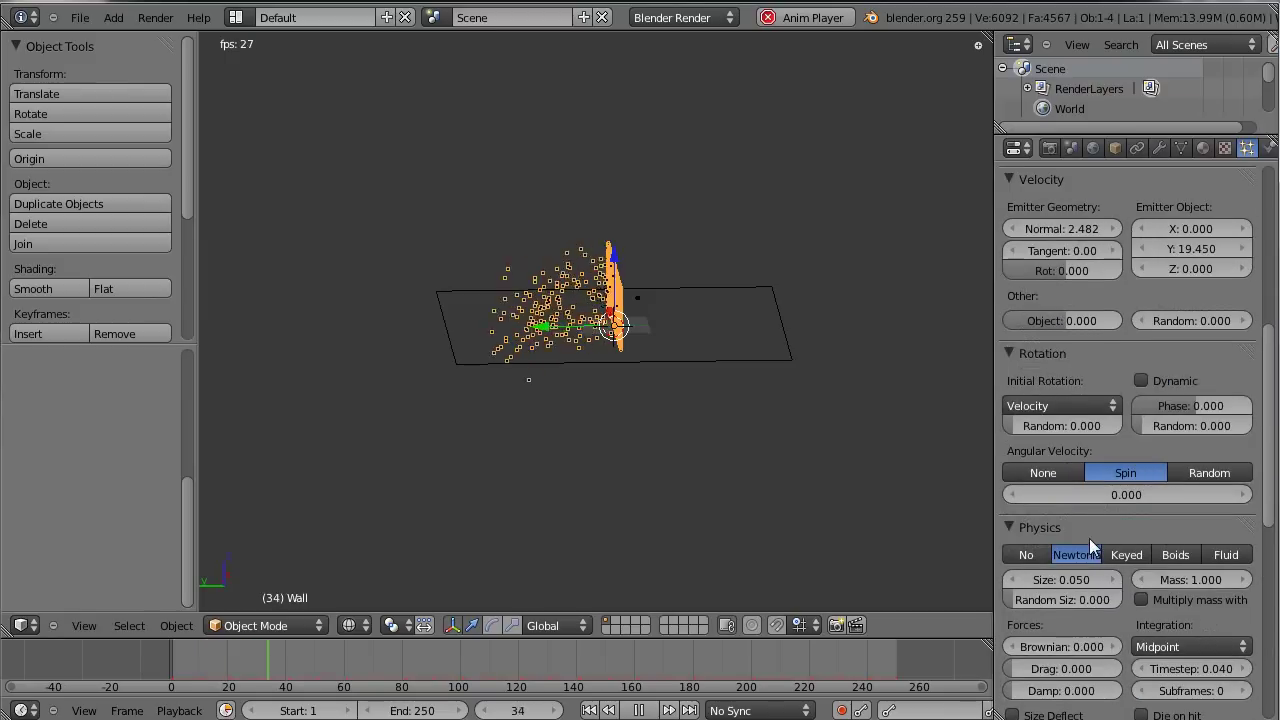
pyautogui.moveTo(670, 378); pyautogui.dragTo(752, 359, button='middle')
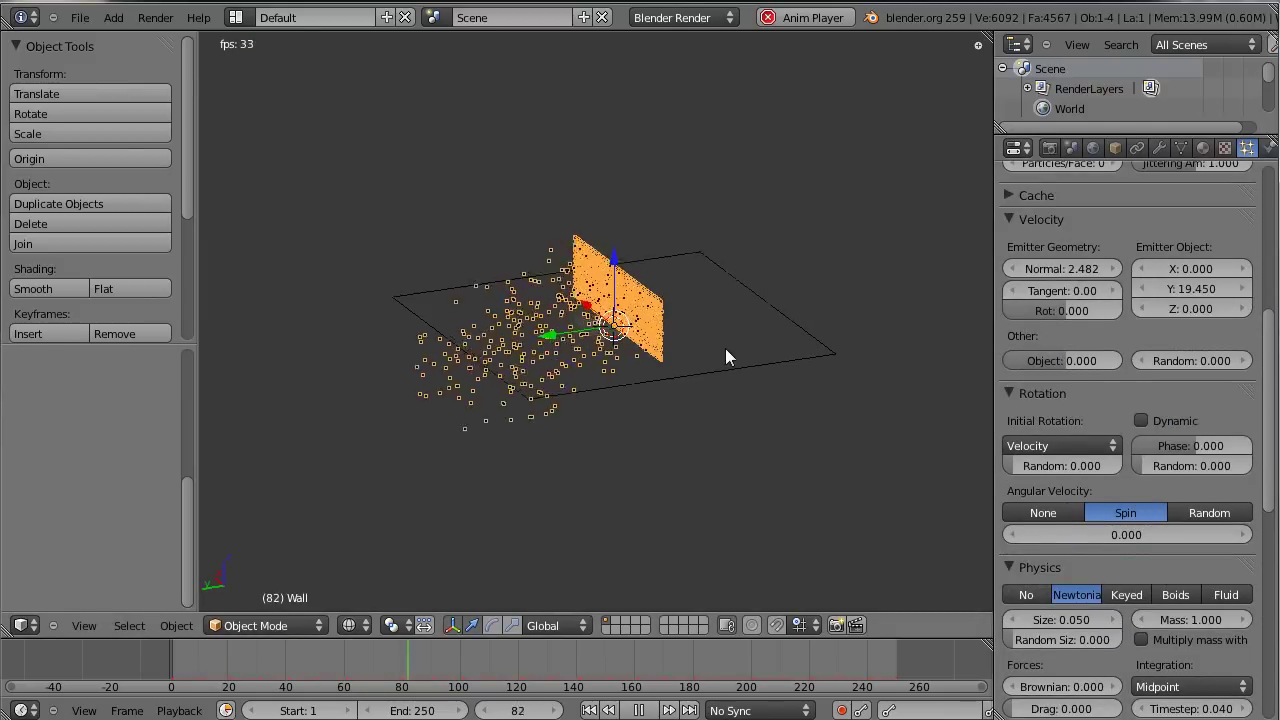
pyautogui.rightClick(740, 364)
# Step: Scale the ground plane to about twice its size in Edit Mode
pyautogui.press('Tab')
pyautogui.scroll(3, 760, 370)
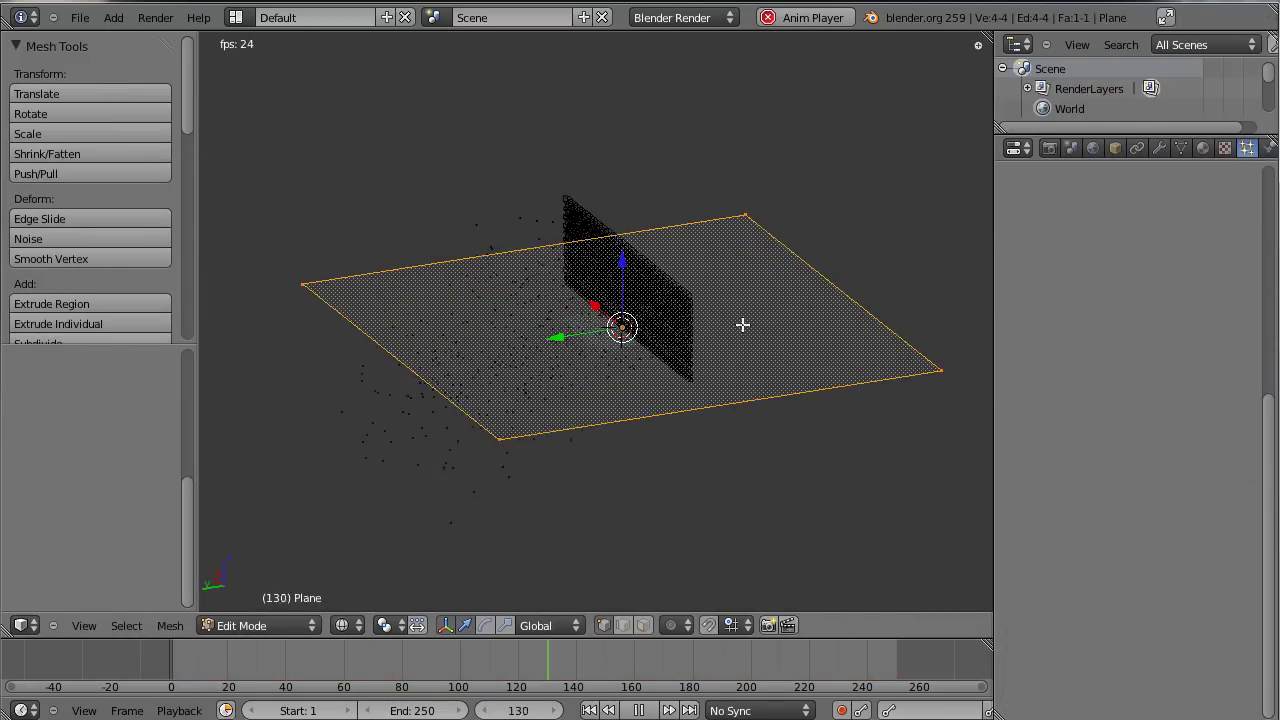
pyautogui.moveTo(743, 323); pyautogui.dragTo(714, 316, button='middle')
pyautogui.press('s')
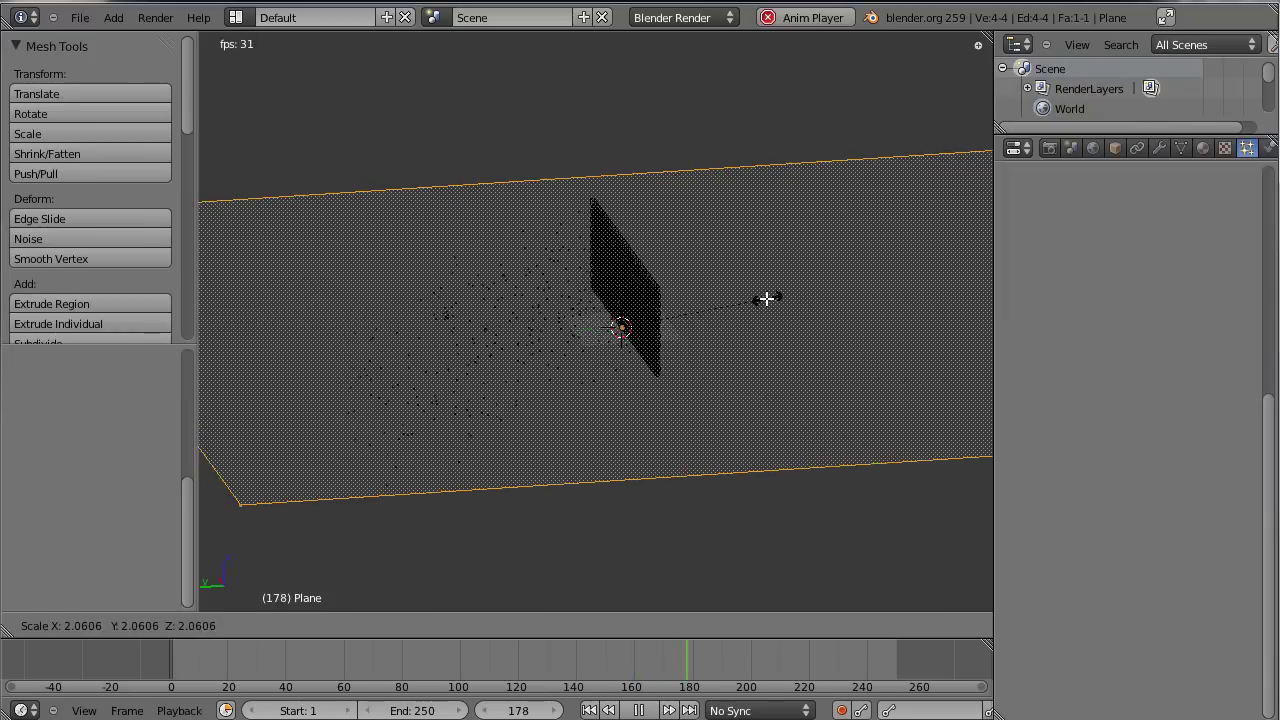
pyautogui.click(755, 295)
pyautogui.moveTo(755, 295); pyautogui.dragTo(519, 273, button='middle')
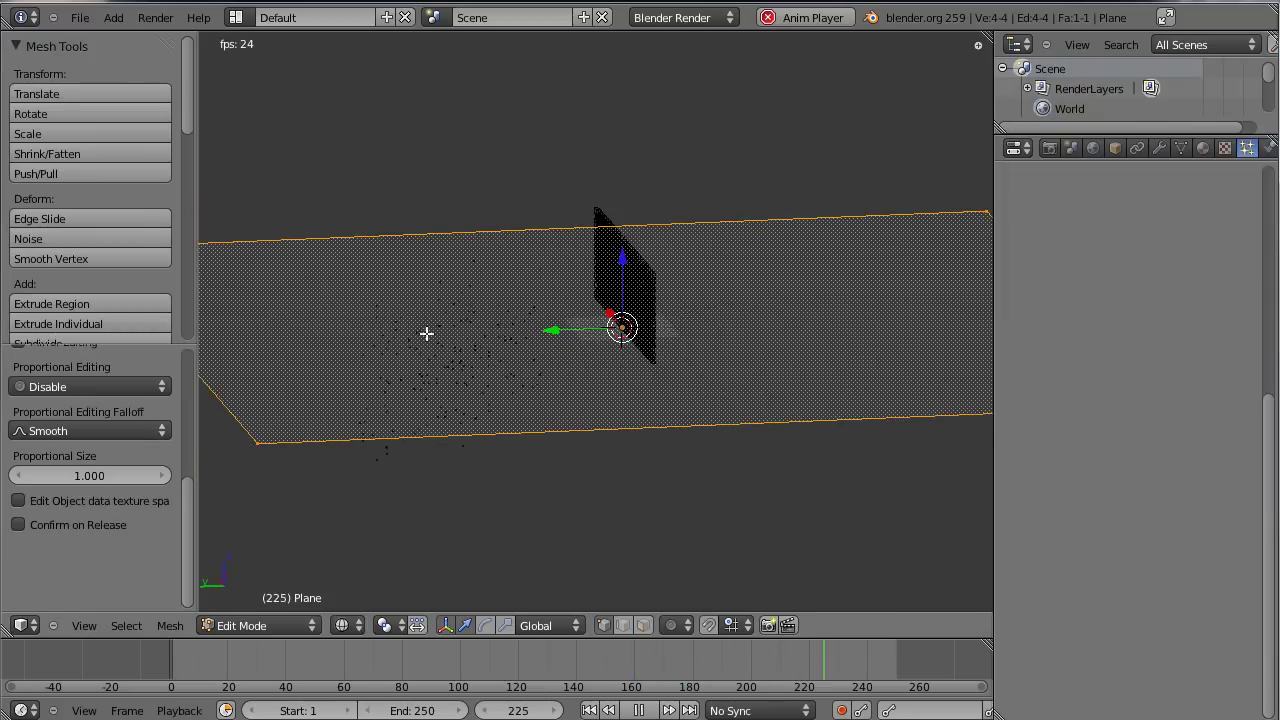
pyautogui.moveTo(426, 333); pyautogui.dragTo(481, 359, button='middle')
pyautogui.press('Tab')
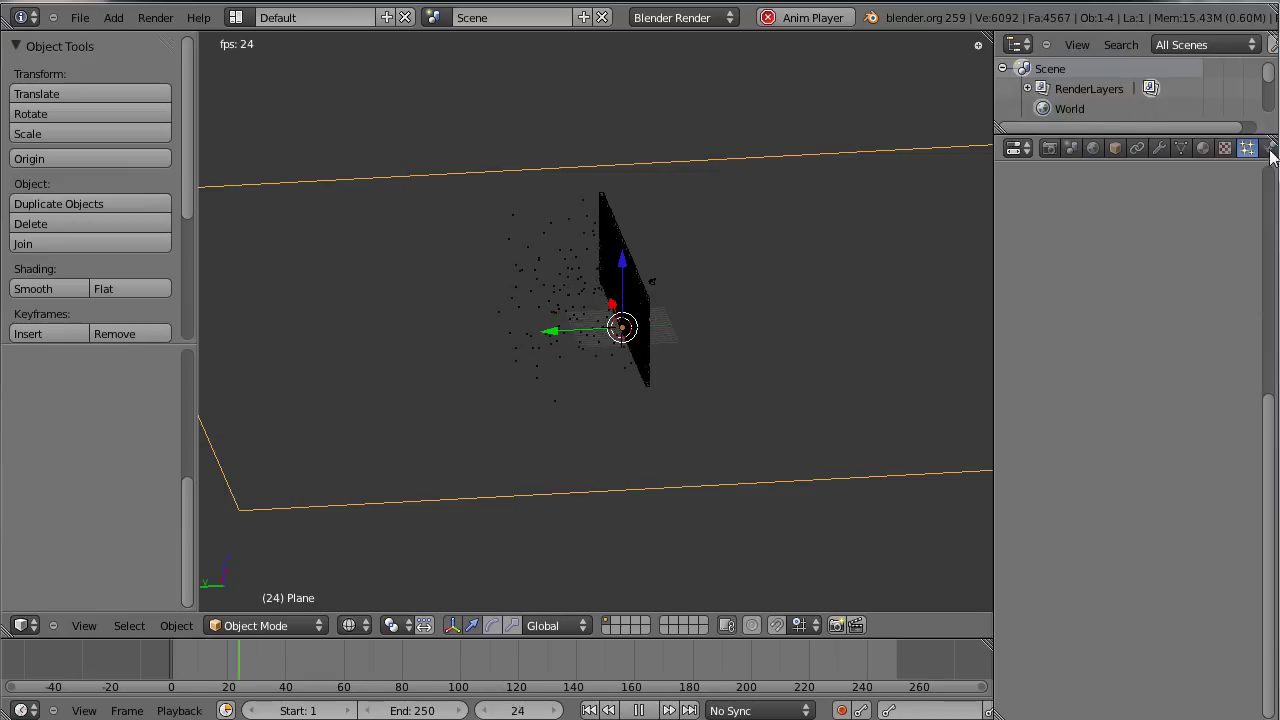
# Step: Enable Collision on the plane with particle damping and friction at 0.500
pyautogui.click(1271, 148)
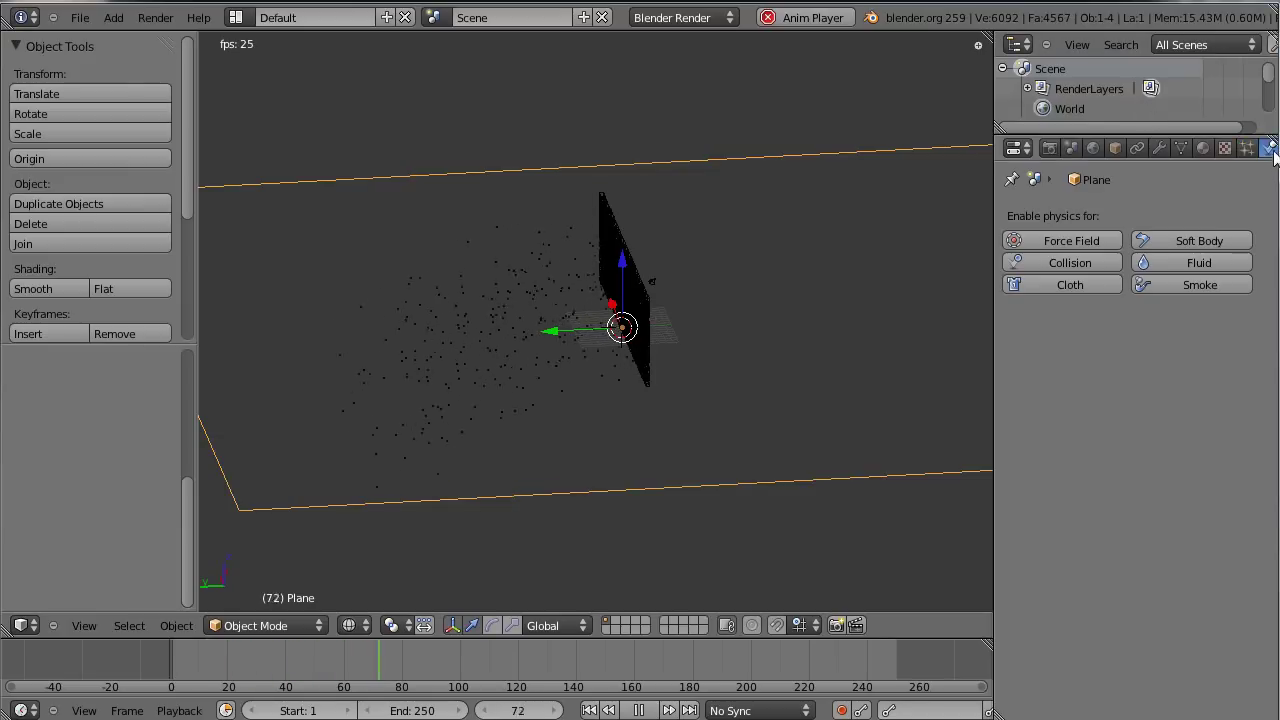
pyautogui.click(1073, 263)
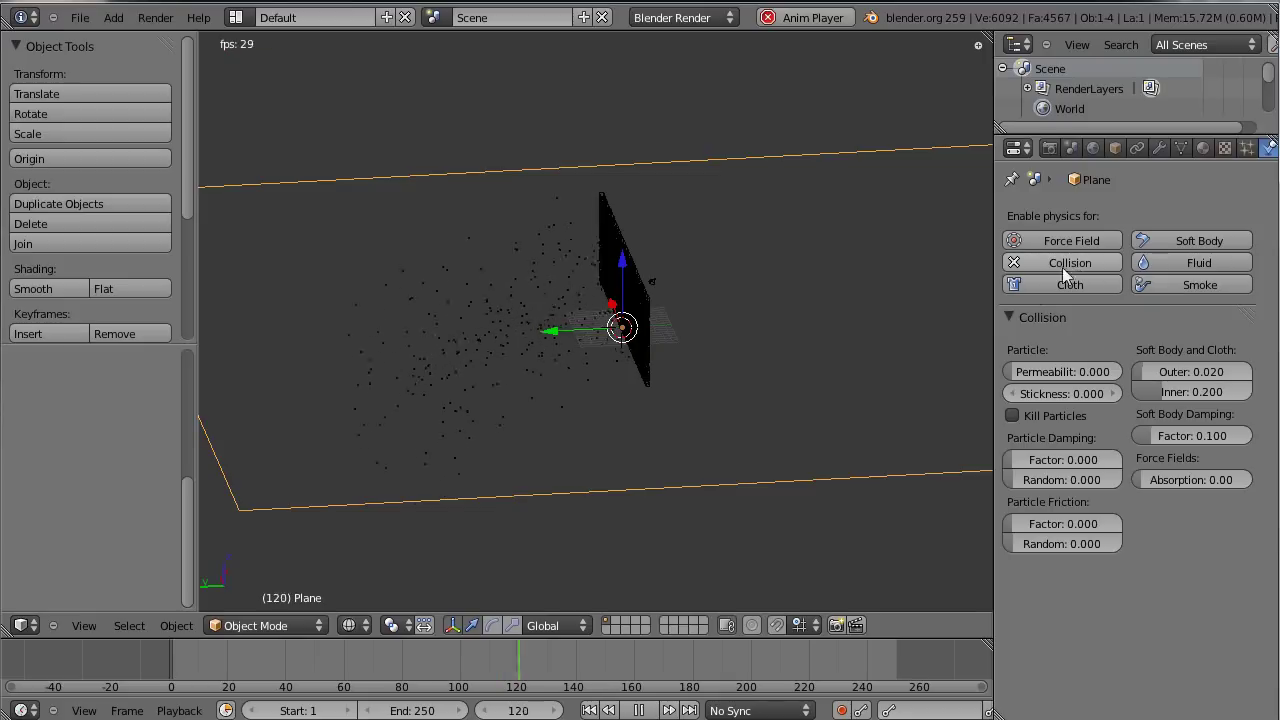
pyautogui.moveTo(1026, 468); pyautogui.dragTo(1077, 465)
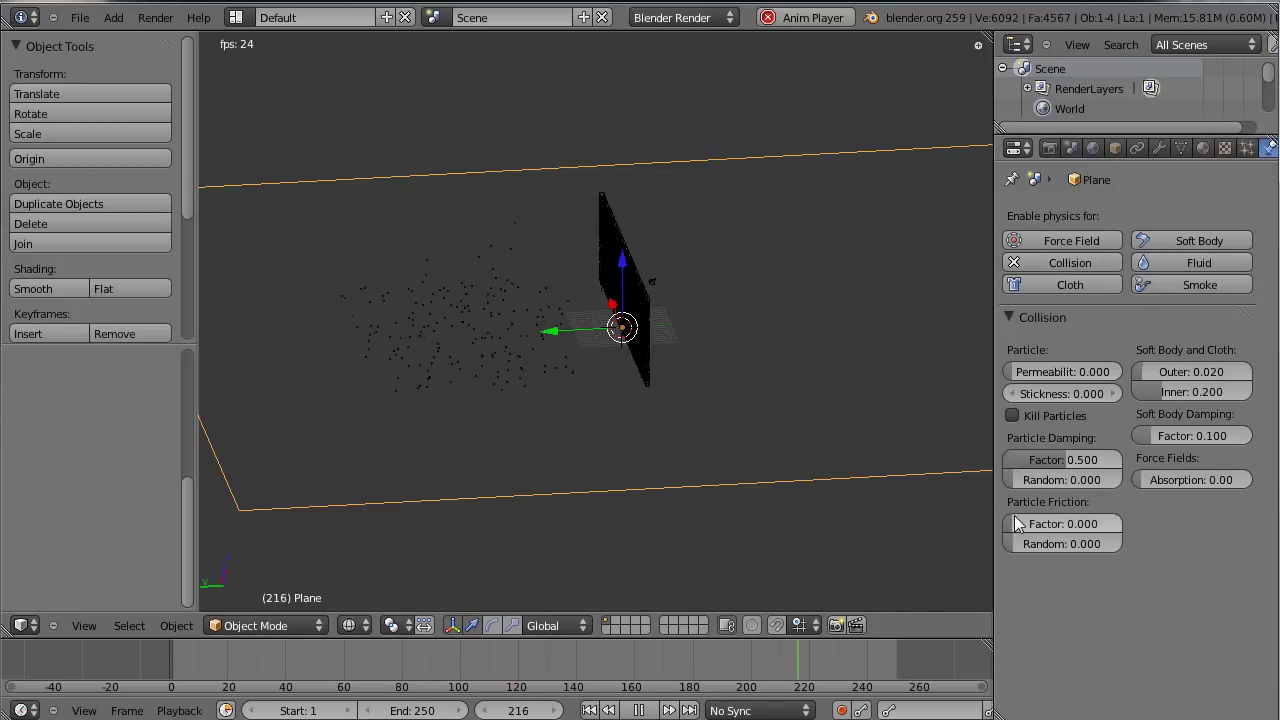
pyautogui.moveTo(1020, 524); pyautogui.dragTo(1073, 523)
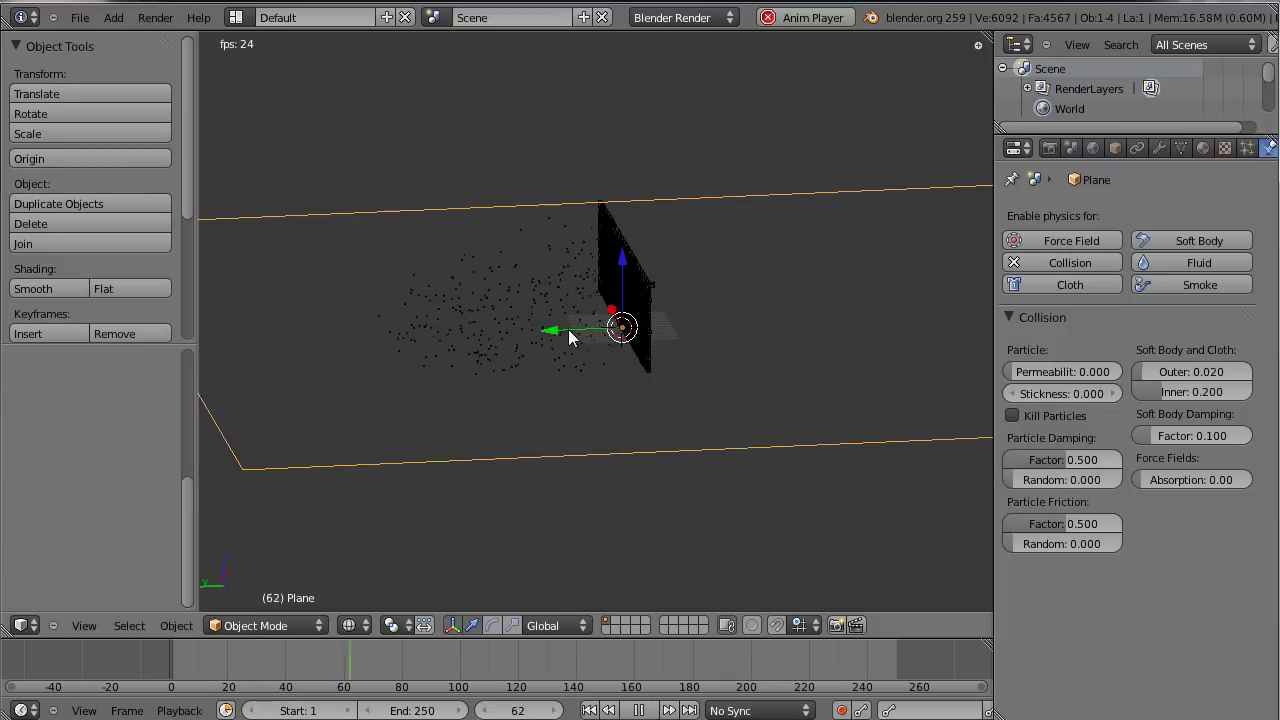
# Step: Switch to solid shading and raise the plane's particle damping factor to 0.690
pyautogui.moveTo(600, 323); pyautogui.dragTo(635, 285, button='middle')
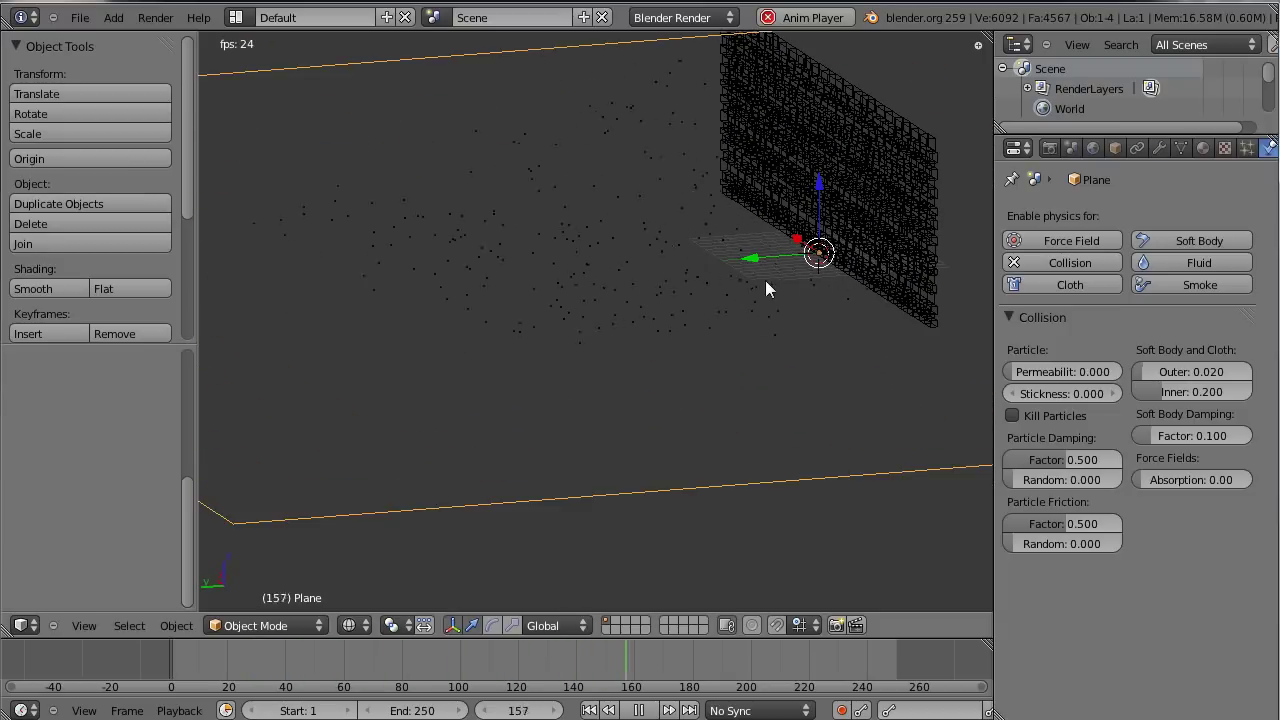
pyautogui.press('Tab')
pyautogui.press('z')
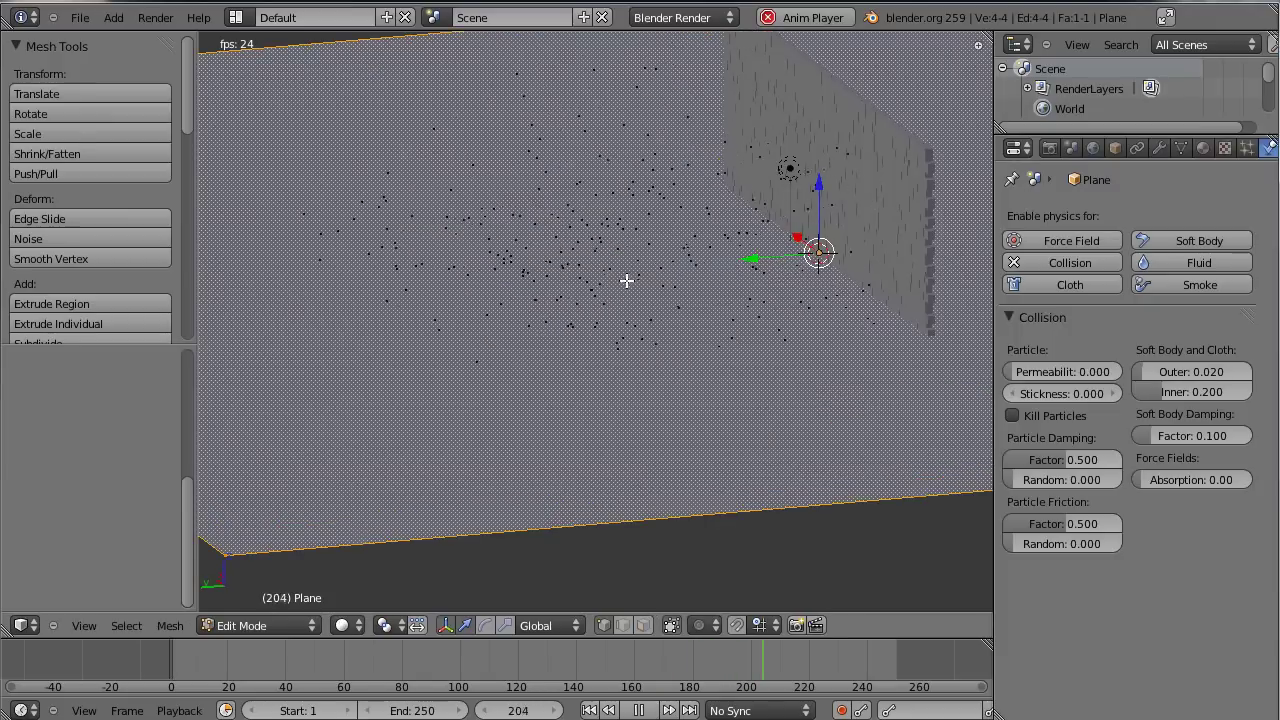
pyautogui.moveTo(626, 281); pyautogui.dragTo(604, 256, button='middle')
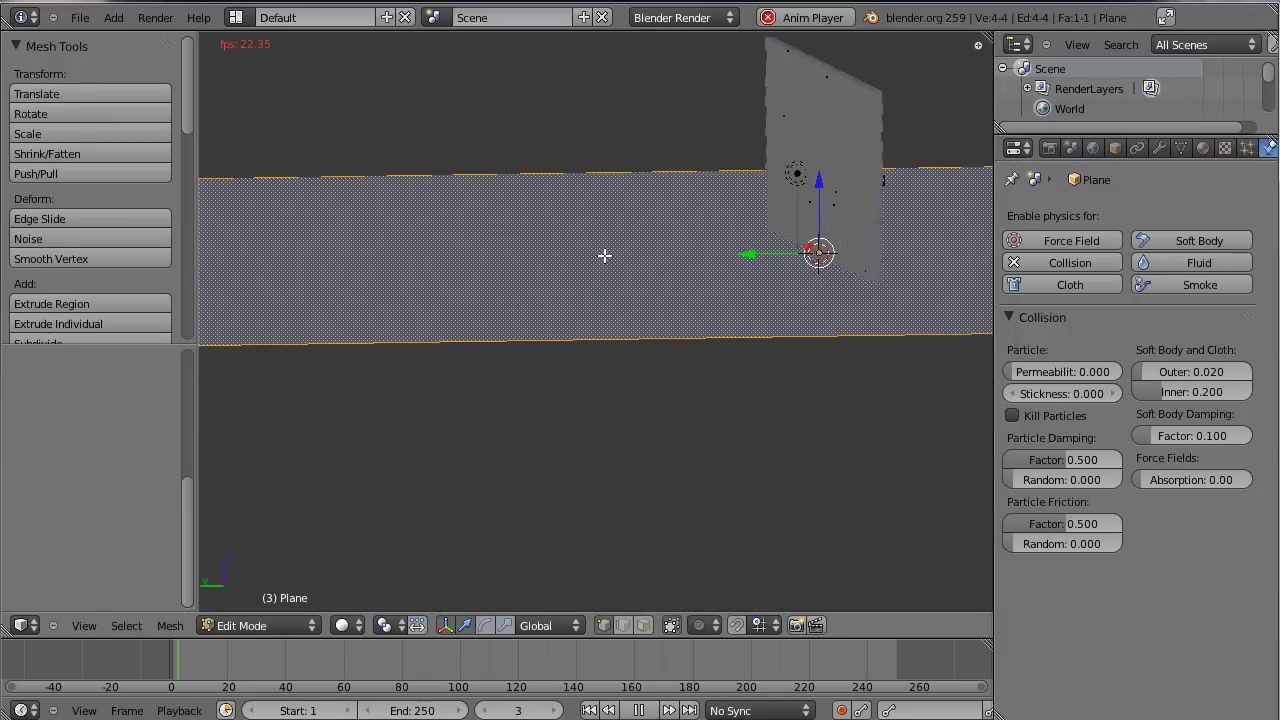
pyautogui.moveTo(746, 380); pyautogui.dragTo(700, 366, button='middle')
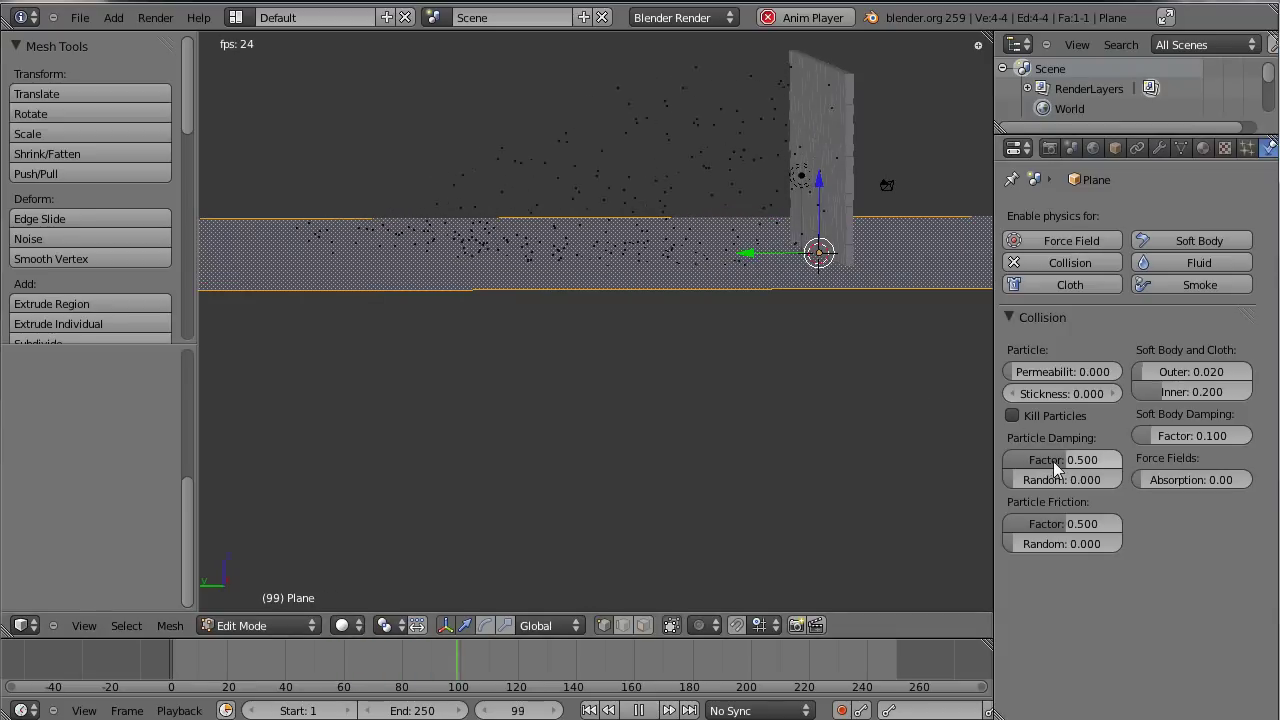
pyautogui.moveTo(1053, 461); pyautogui.dragTo(1077, 462)
pyautogui.keyDown('shift'); pyautogui.moveTo(757, 203); pyautogui.dragTo(820, 214, button='middle'); pyautogui.keyUp('shift')
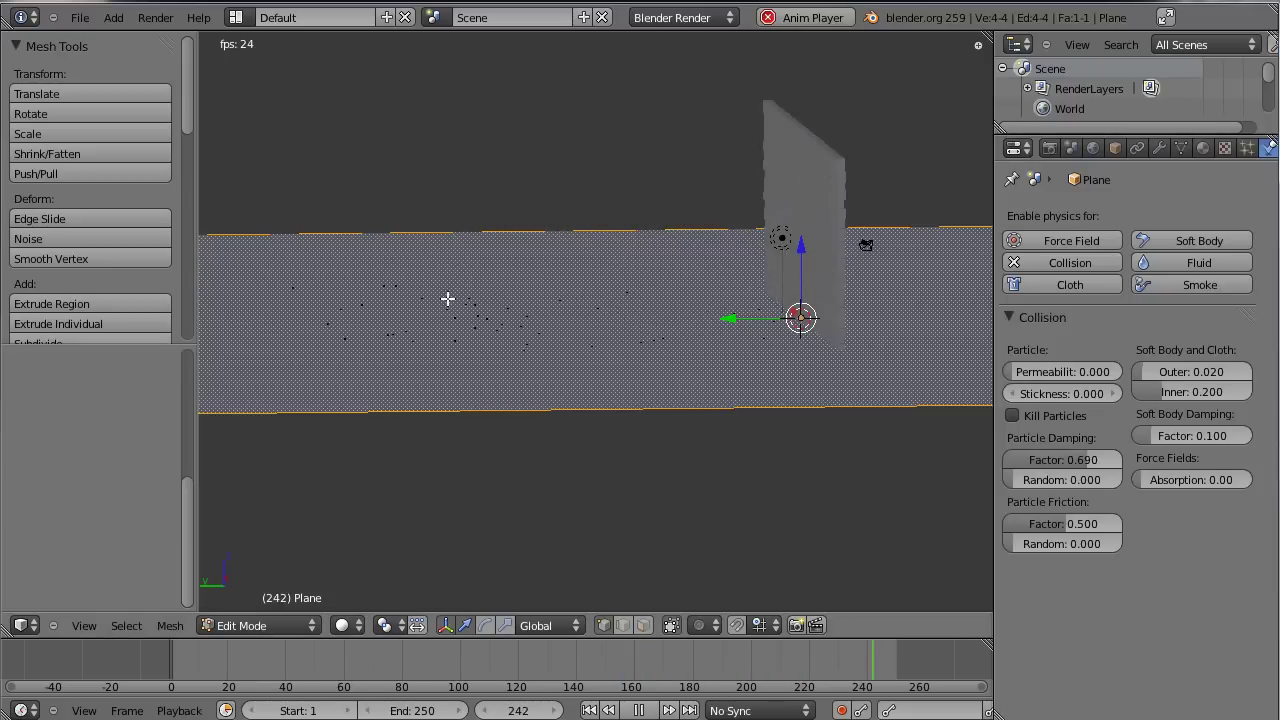
# Step: Stop playback, select the wall in Object Mode and bring up its particle settings
pyautogui.hotkey('alt', 'a')
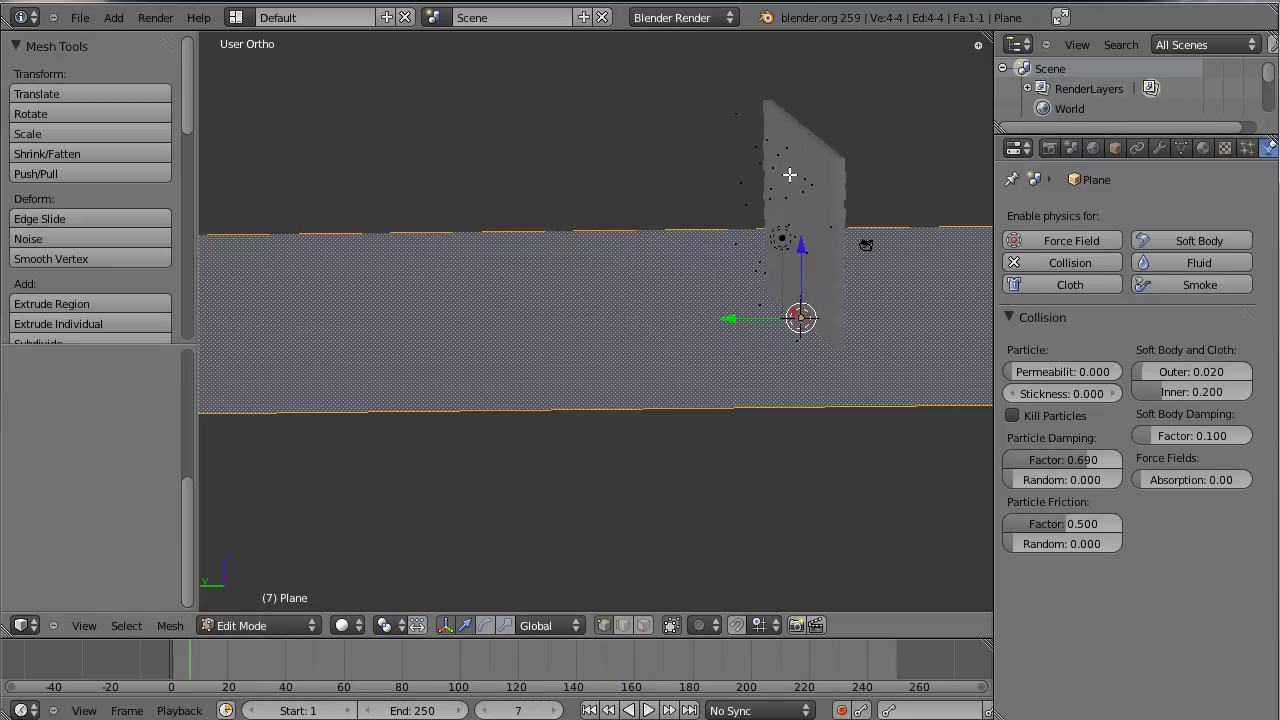
pyautogui.moveTo(790, 175); pyautogui.dragTo(1010, 195, button='middle')
pyautogui.press('Tab')
pyautogui.rightClick(815, 162)
pyautogui.click(1246, 148)
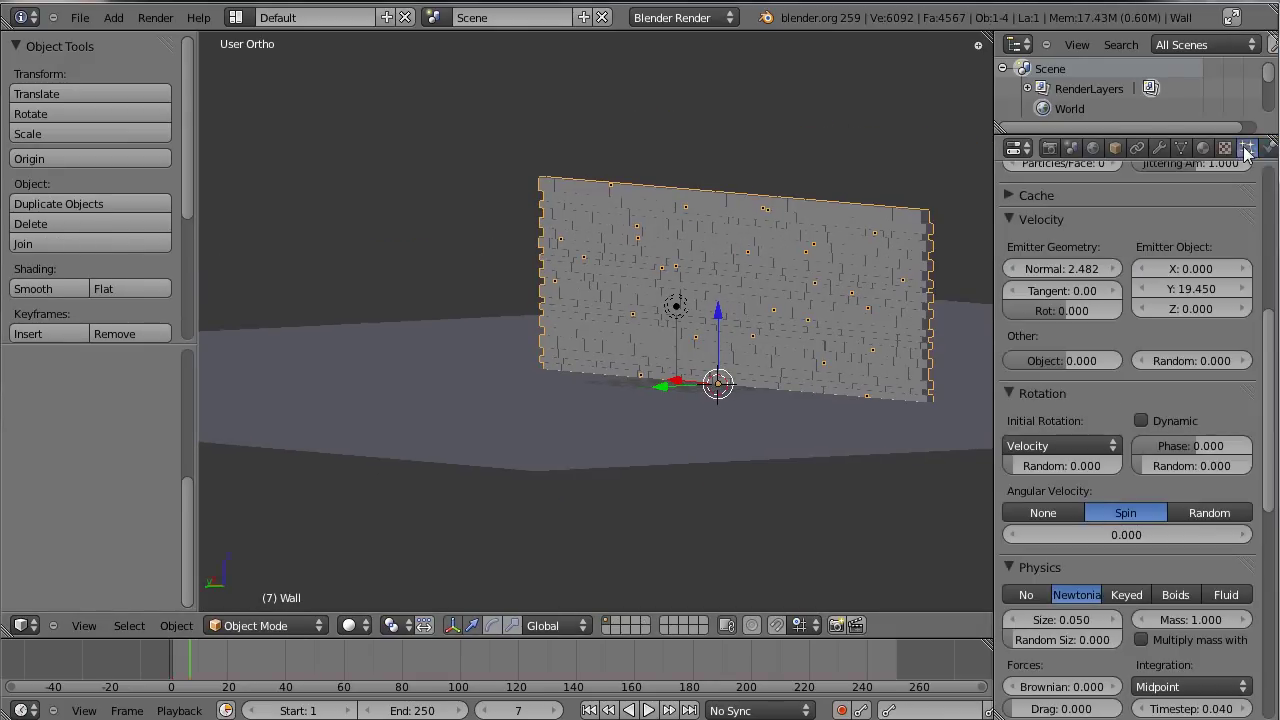
pyautogui.scroll(8, 1177, 281)
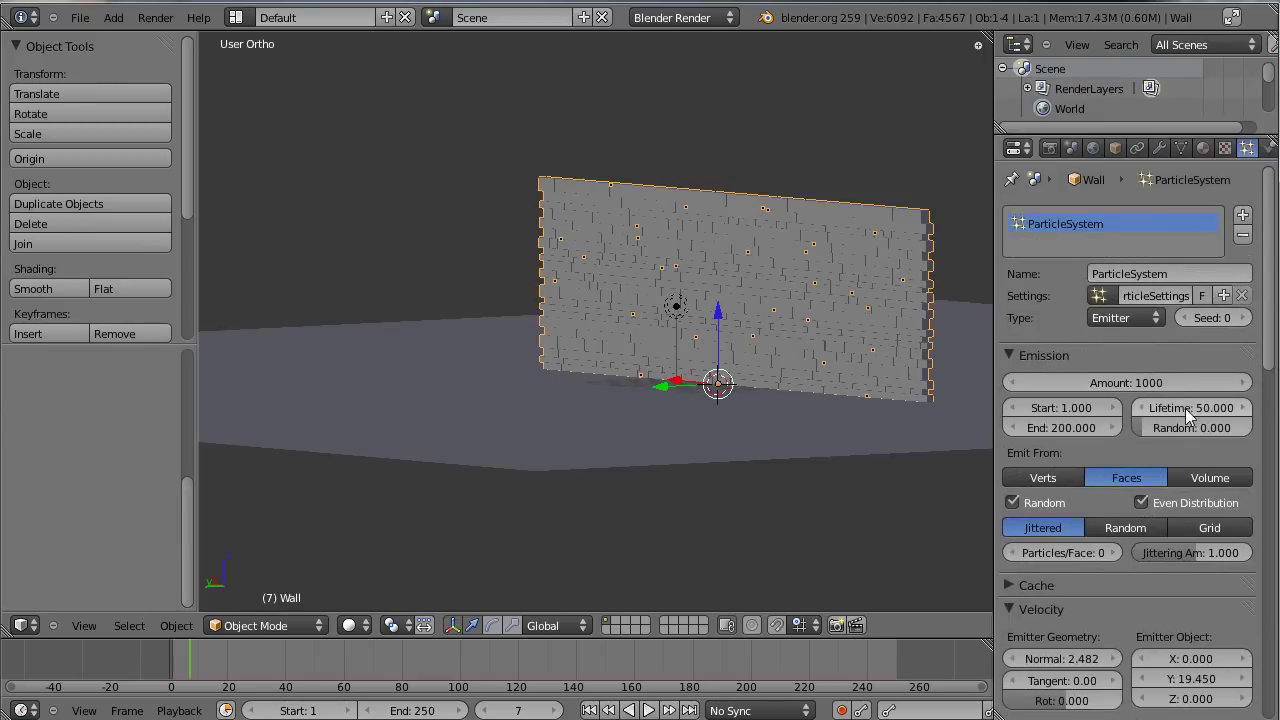
pyautogui.click(1185, 408)
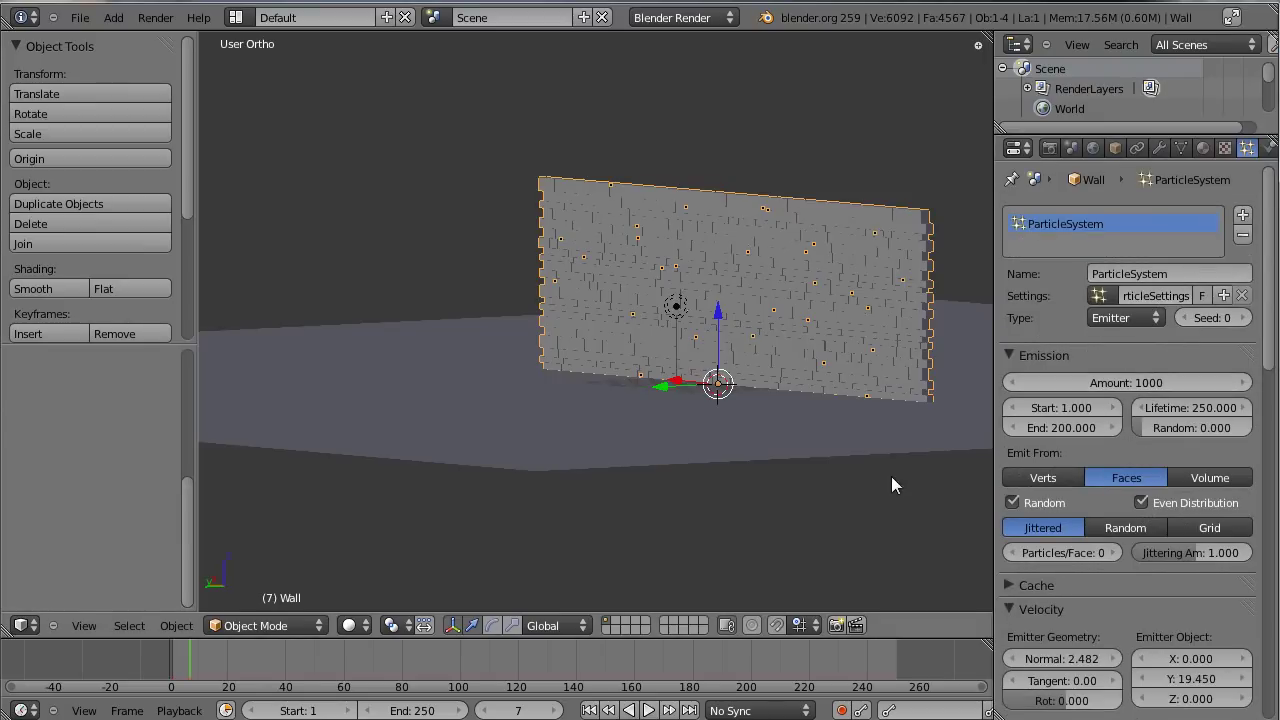
# Step: Preview the particles from frame 67 to 194, then return to frame 1
pyautogui.moveTo(740, 346); pyautogui.dragTo(655, 346, button='middle')
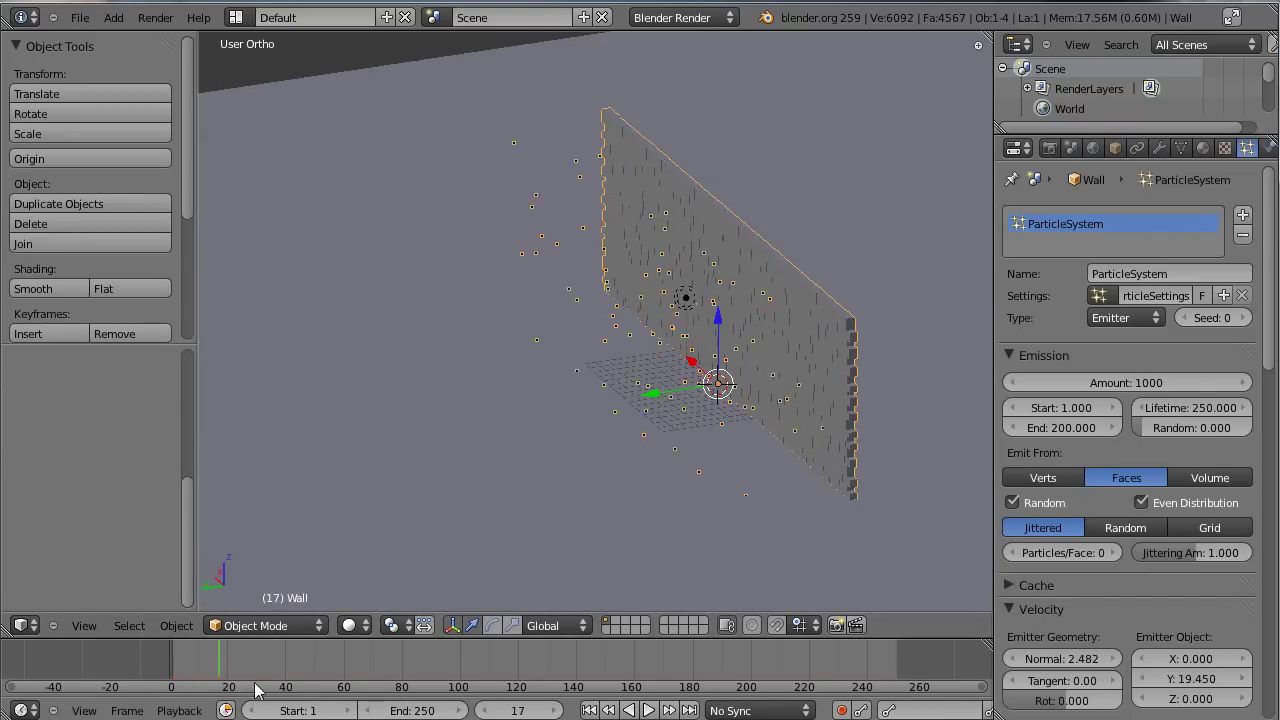
pyautogui.click(363, 695)
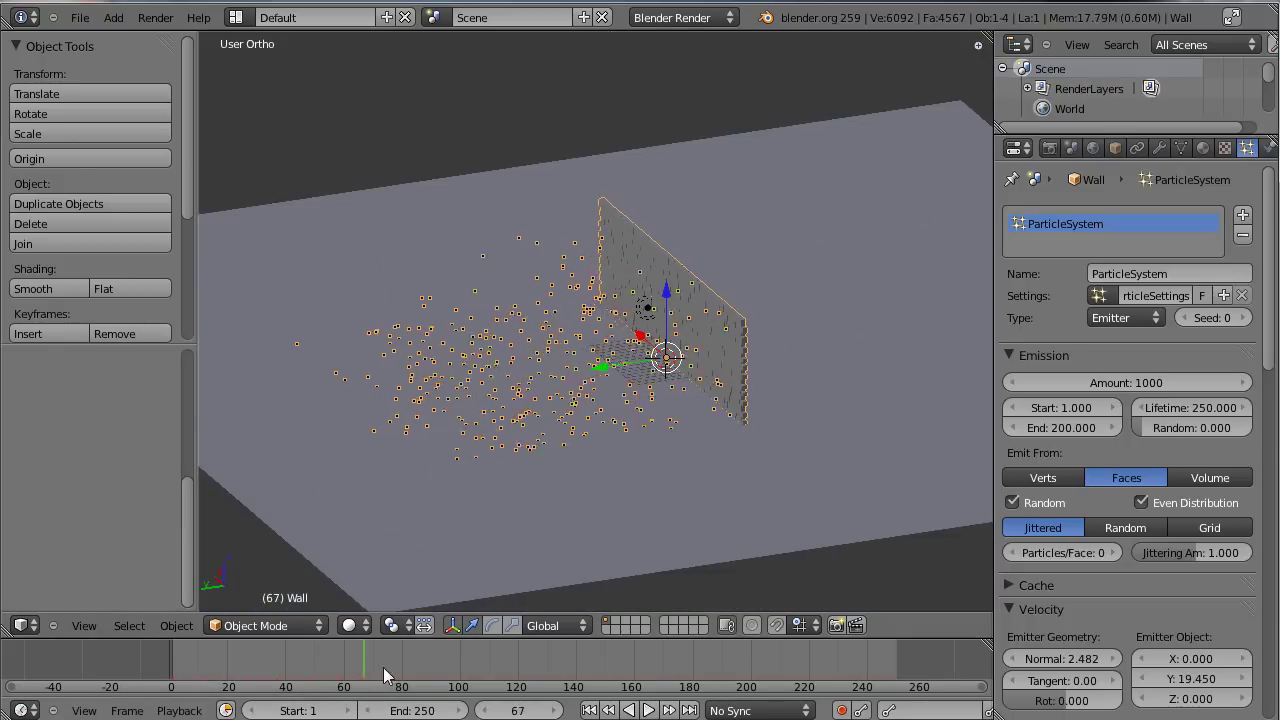
pyautogui.moveTo(383, 667); pyautogui.dragTo(746, 680)
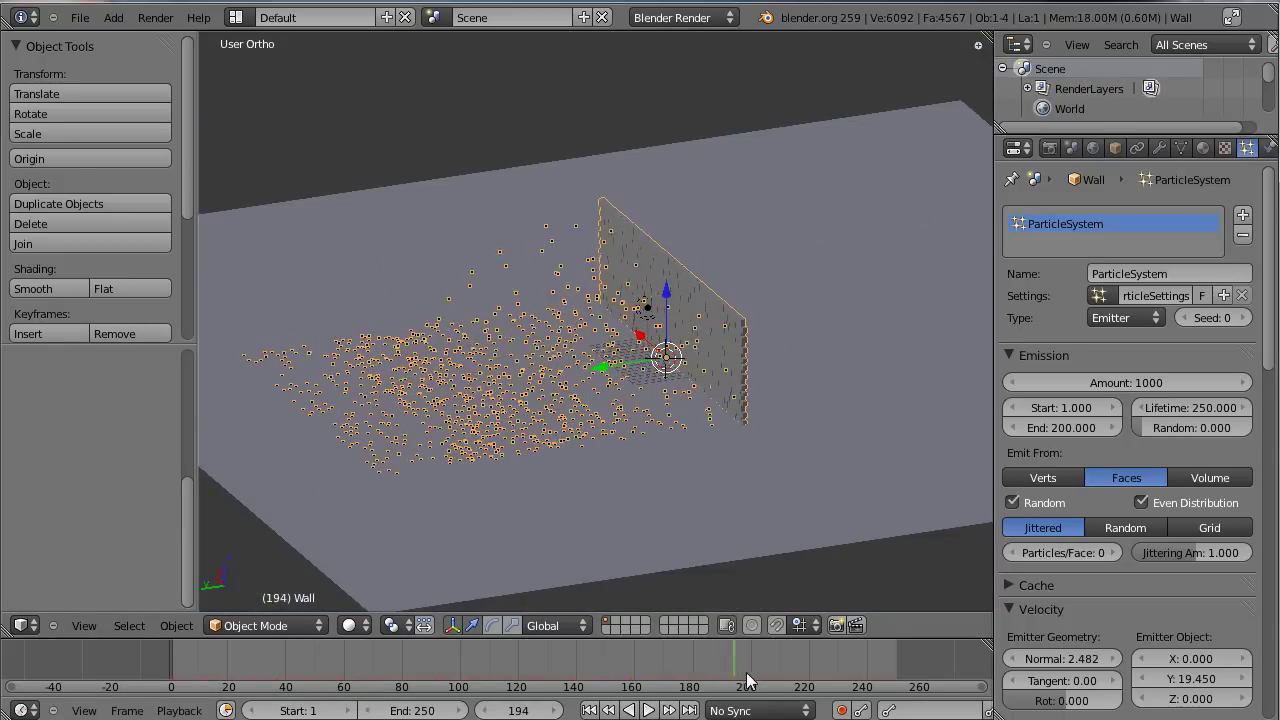
pyautogui.hotkey('alt', 'a')
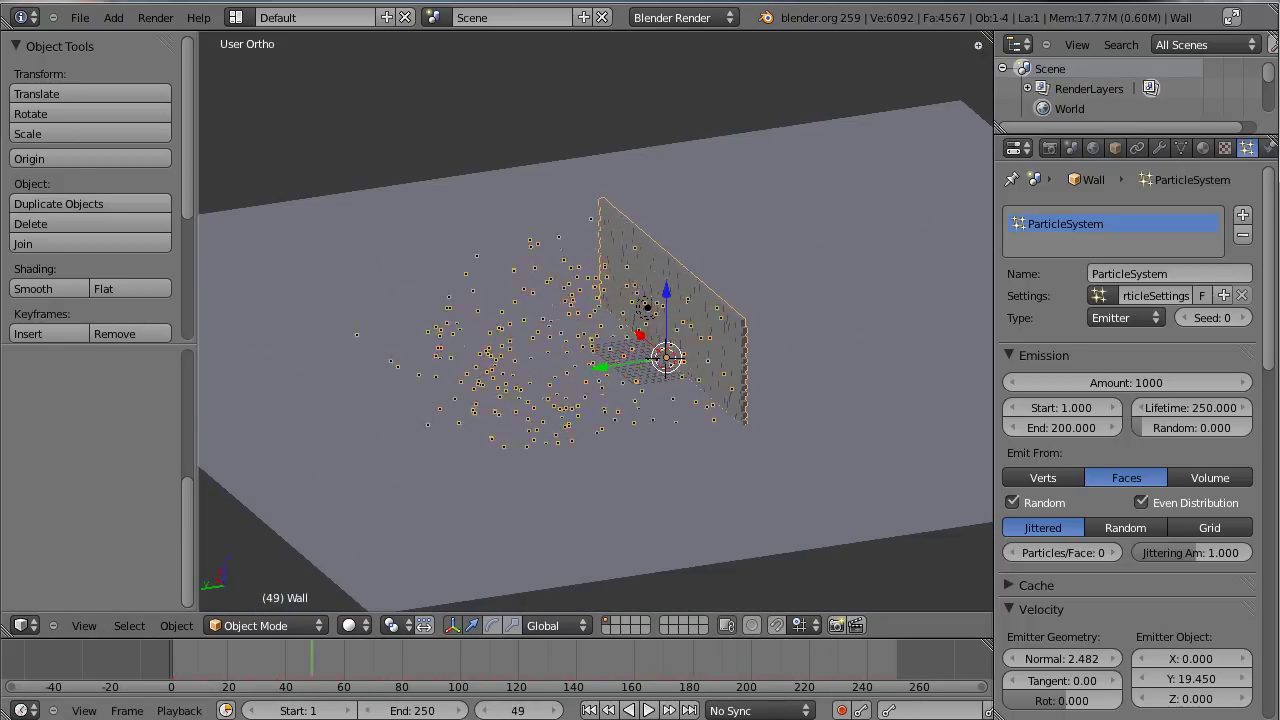
pyautogui.hotkey('alt', 'a')
pyautogui.hotkey('shift', 'Left')
# Step: Set the particle emission Start frame to 50 and End frame to 55
pyautogui.click(1060, 410)
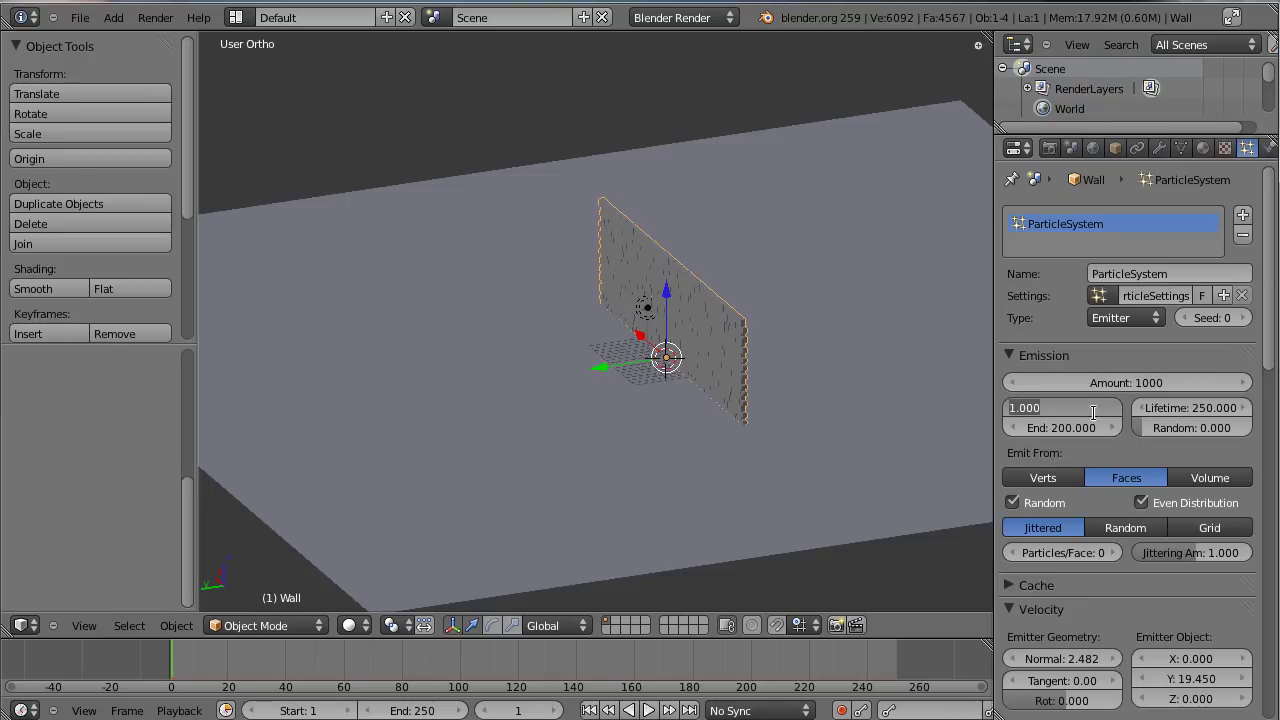
pyautogui.press('Return')
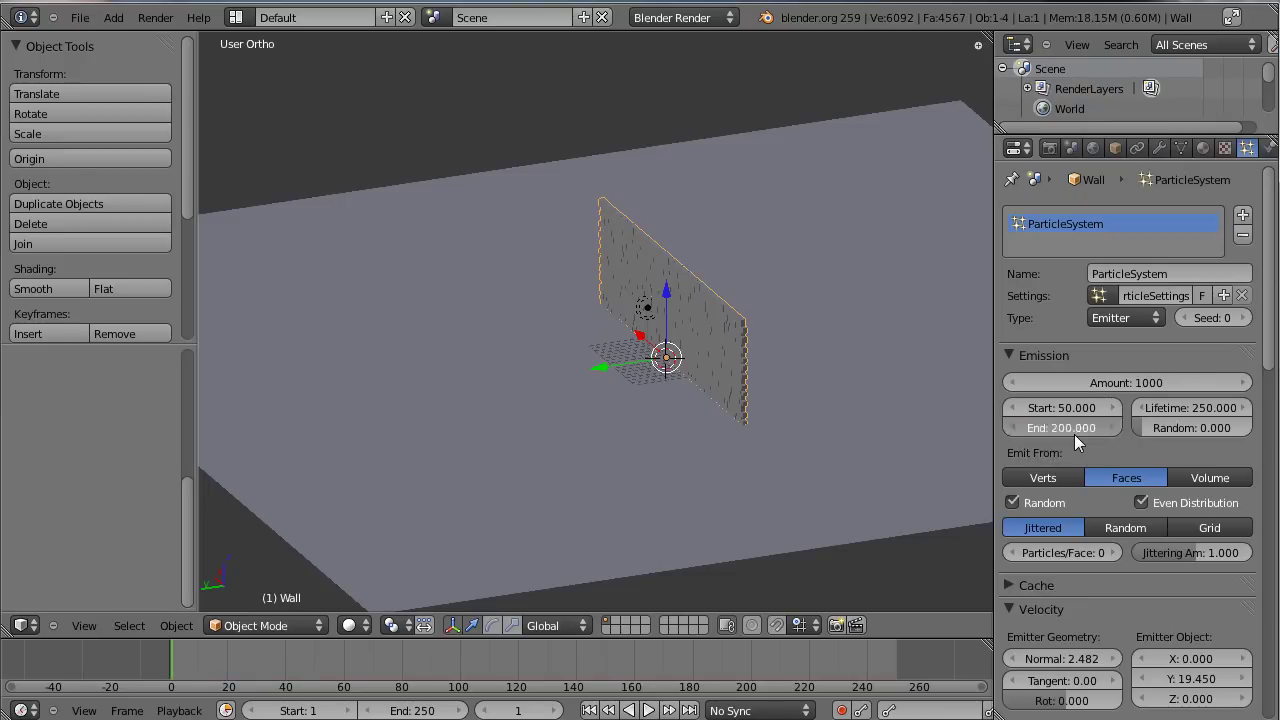
pyautogui.click(1074, 430)
pyautogui.write('55')
pyautogui.press('Return')
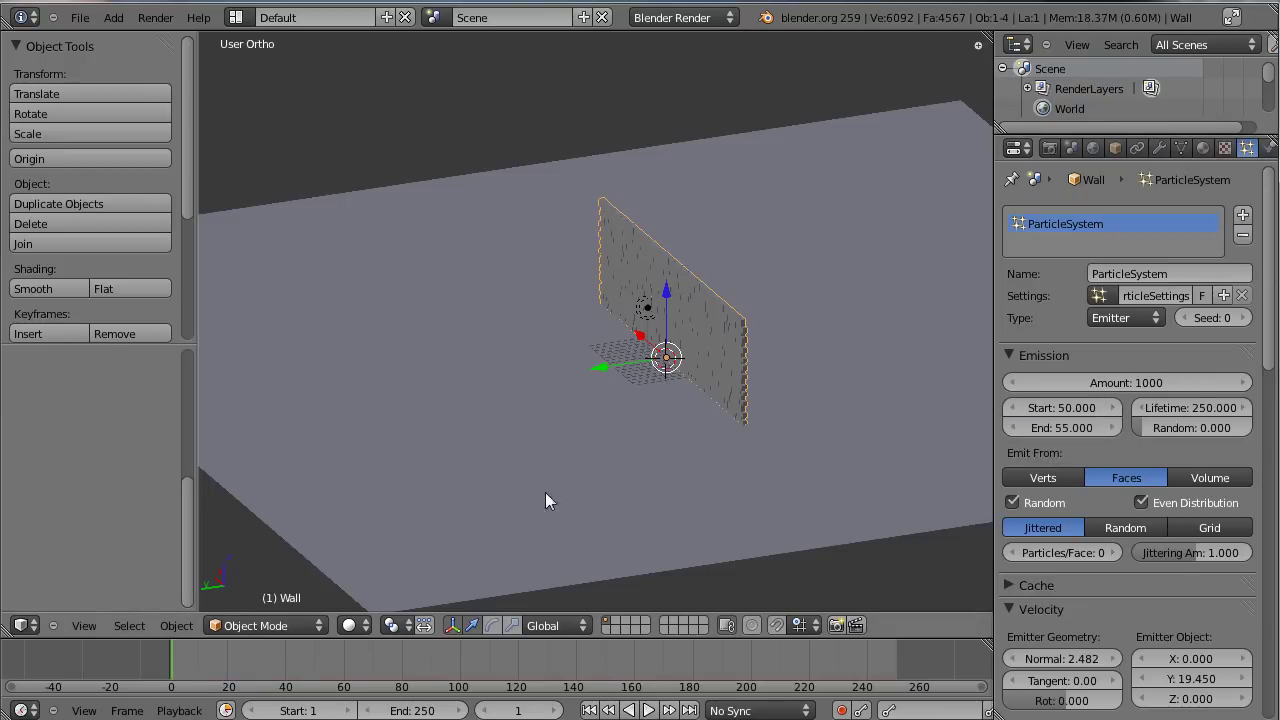
pyautogui.moveTo(228, 680); pyautogui.dragTo(315, 695)
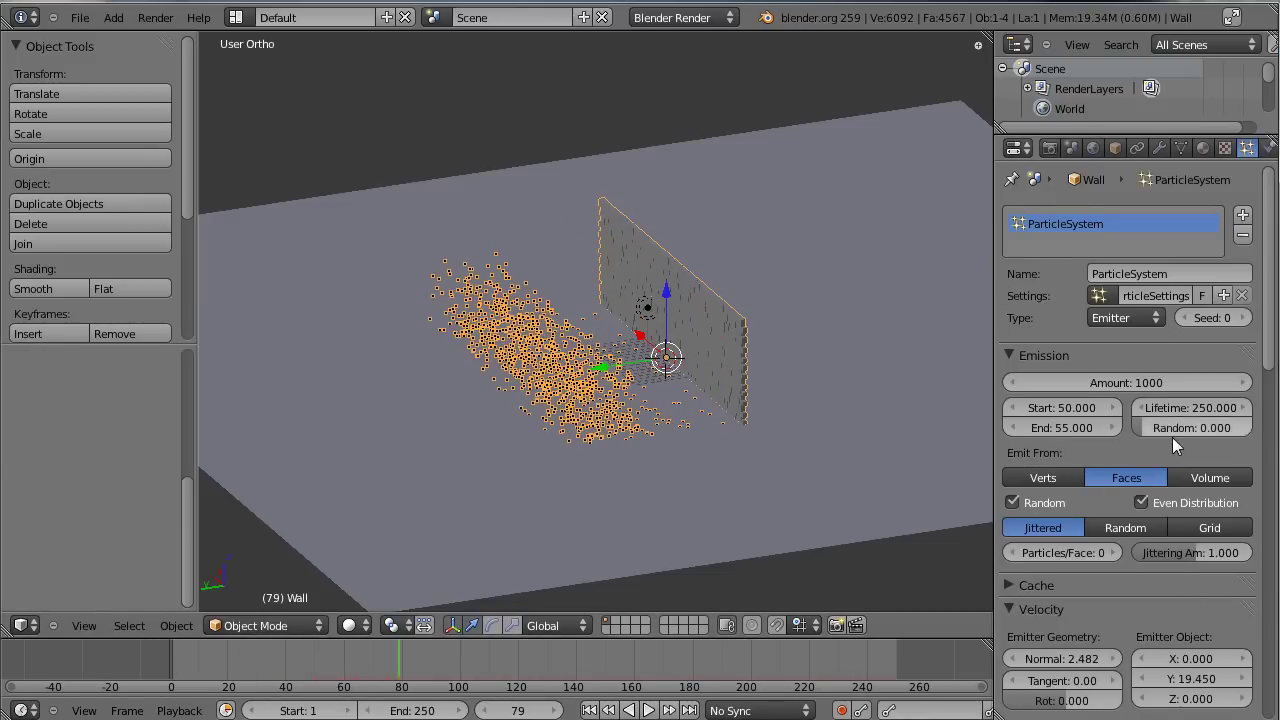
pyautogui.scroll(-2, 1188, 427)
pyautogui.scroll(-2, 1101, 345)
pyautogui.scroll(-3, 1133, 423)
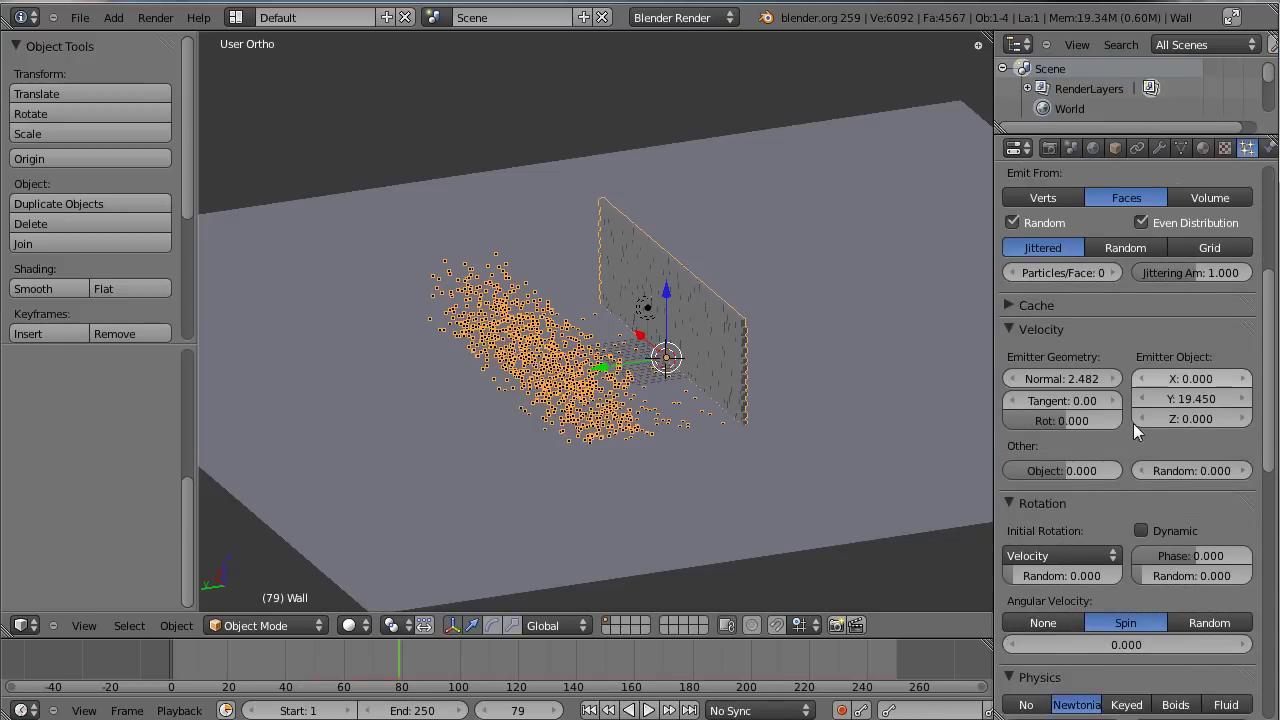
pyautogui.scroll(-1, 1157, 356)
pyautogui.scroll(-2, 1175, 440)
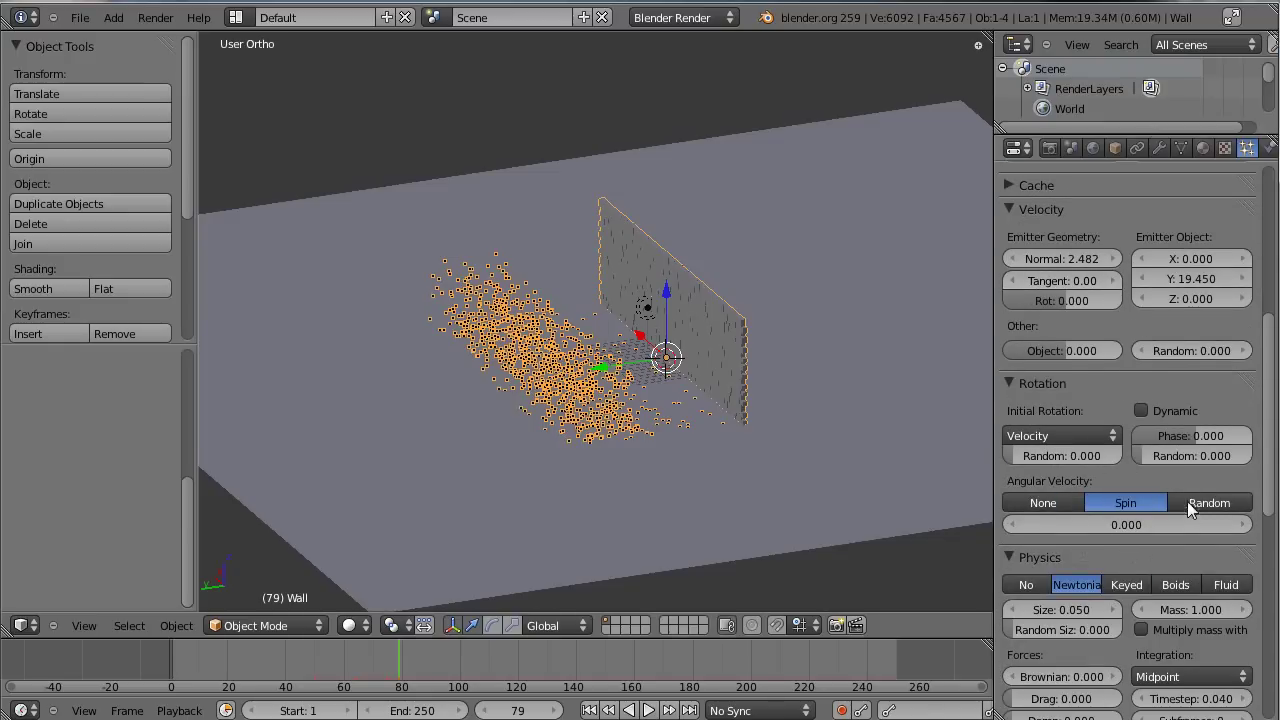
pyautogui.scroll(4, 900, 460)
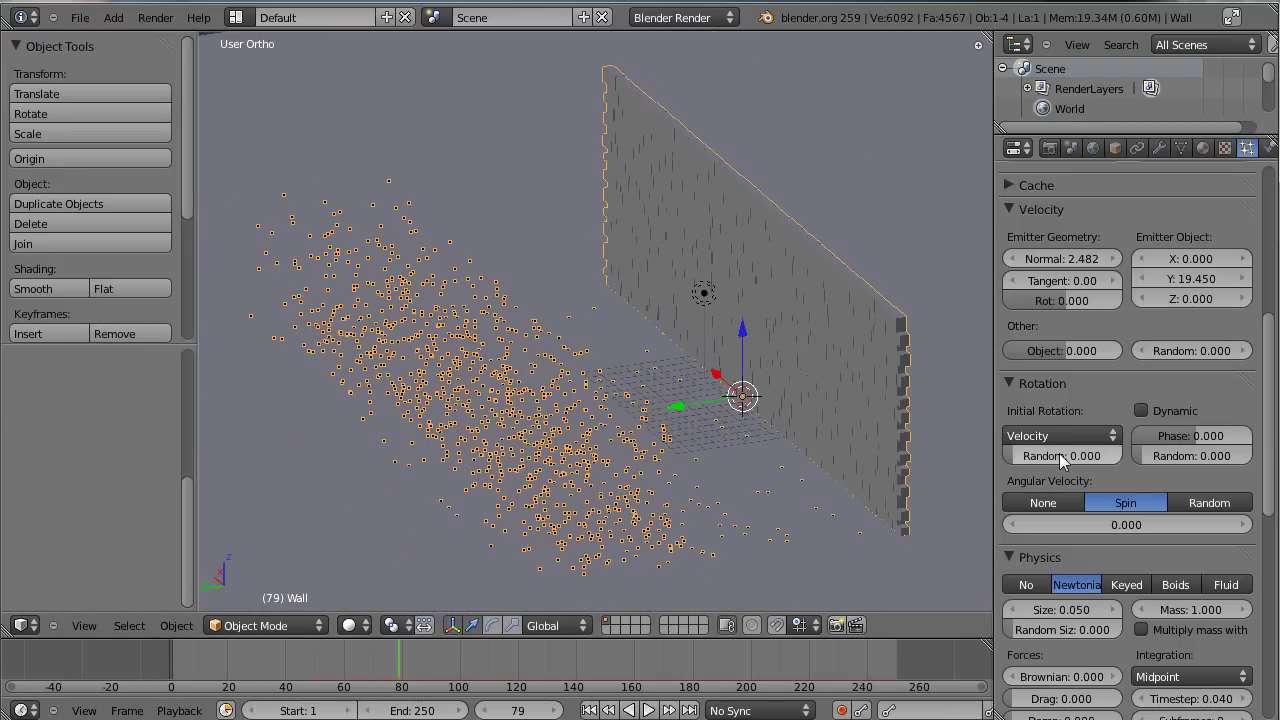
pyautogui.scroll(-14, 1184, 261)
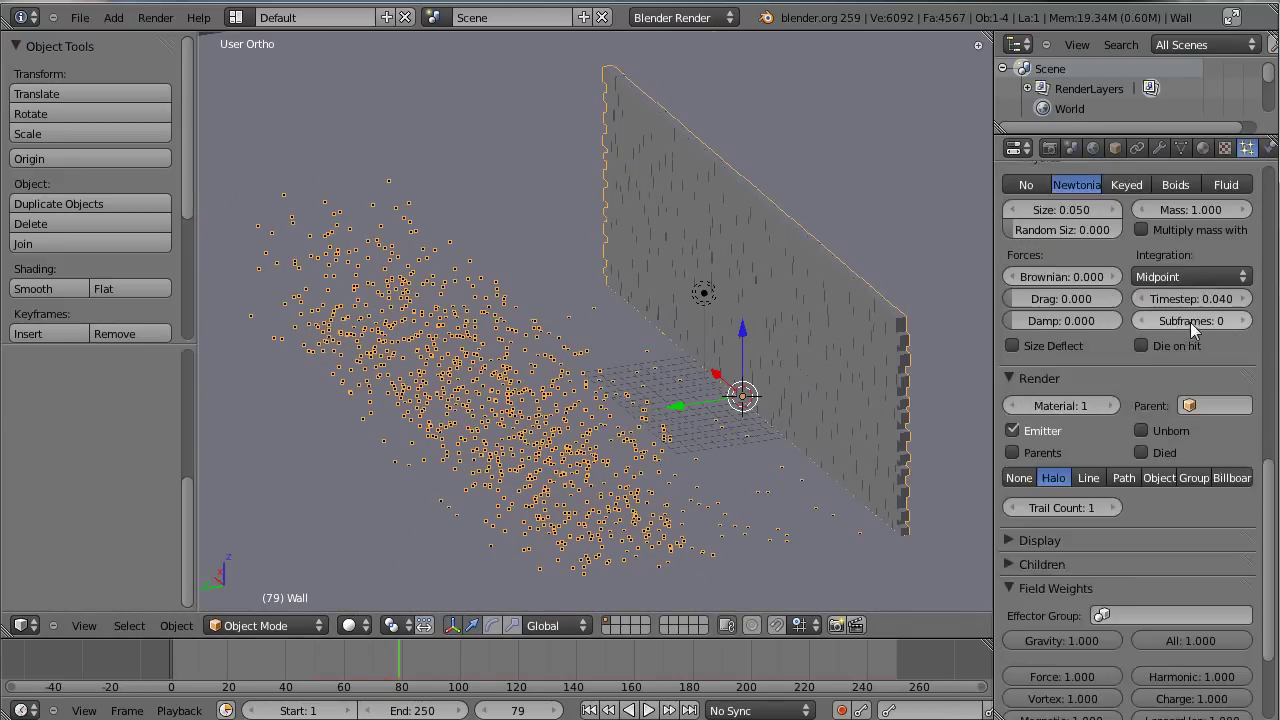
pyautogui.scroll(20, 1160, 372)
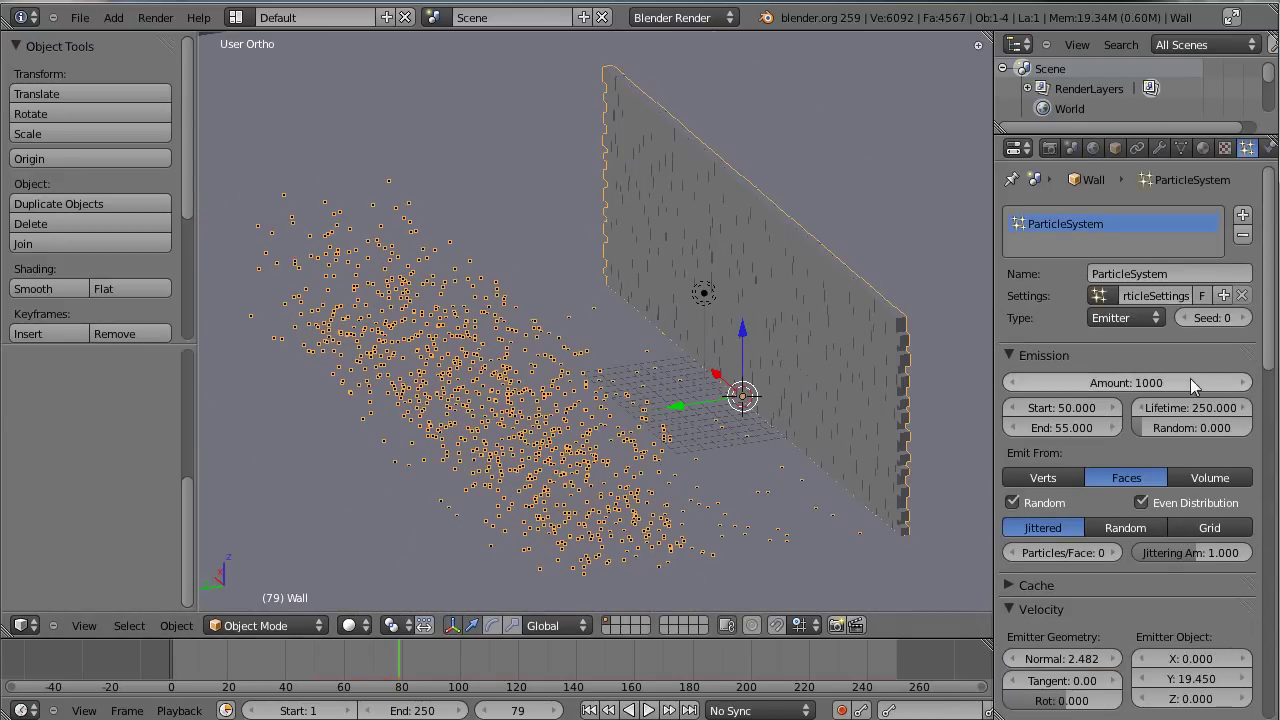
pyautogui.moveTo(741, 265); pyautogui.dragTo(830, 245, button='middle')
# Step: Add an Explode modifier to the wall's modifier stack
pyautogui.click(1268, 148)
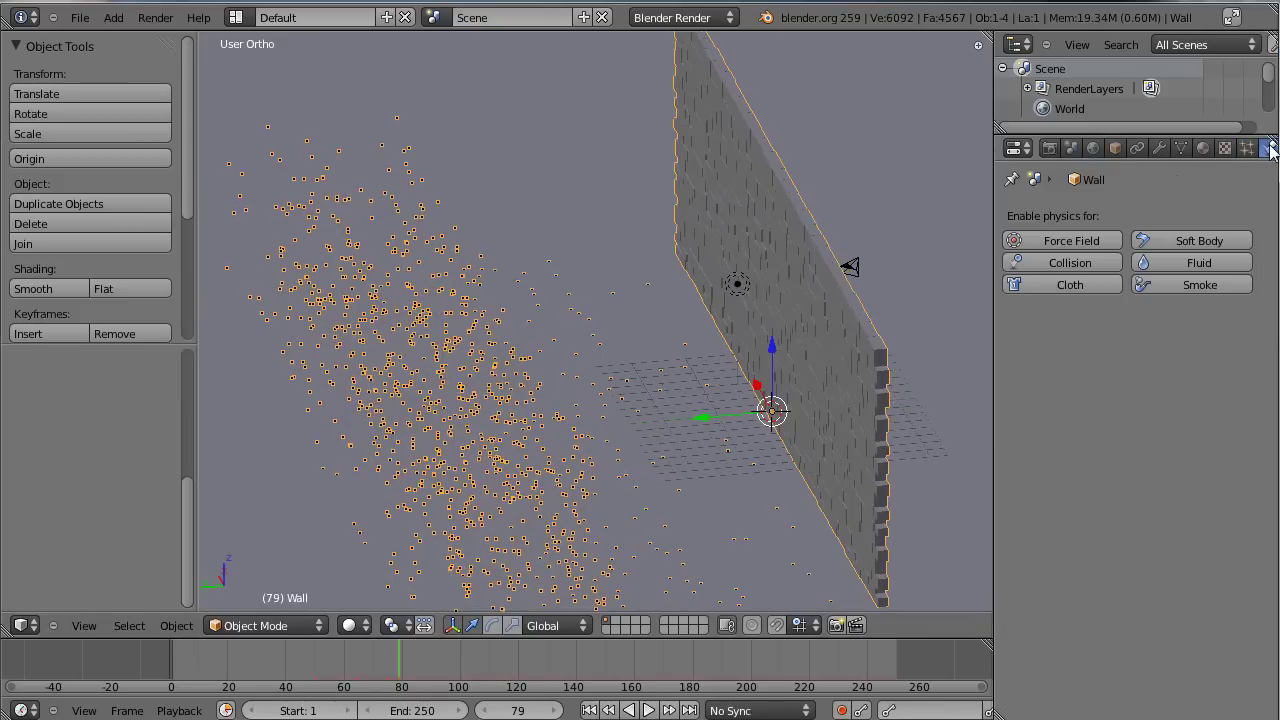
pyautogui.click(1249, 148)
pyautogui.click(1160, 147)
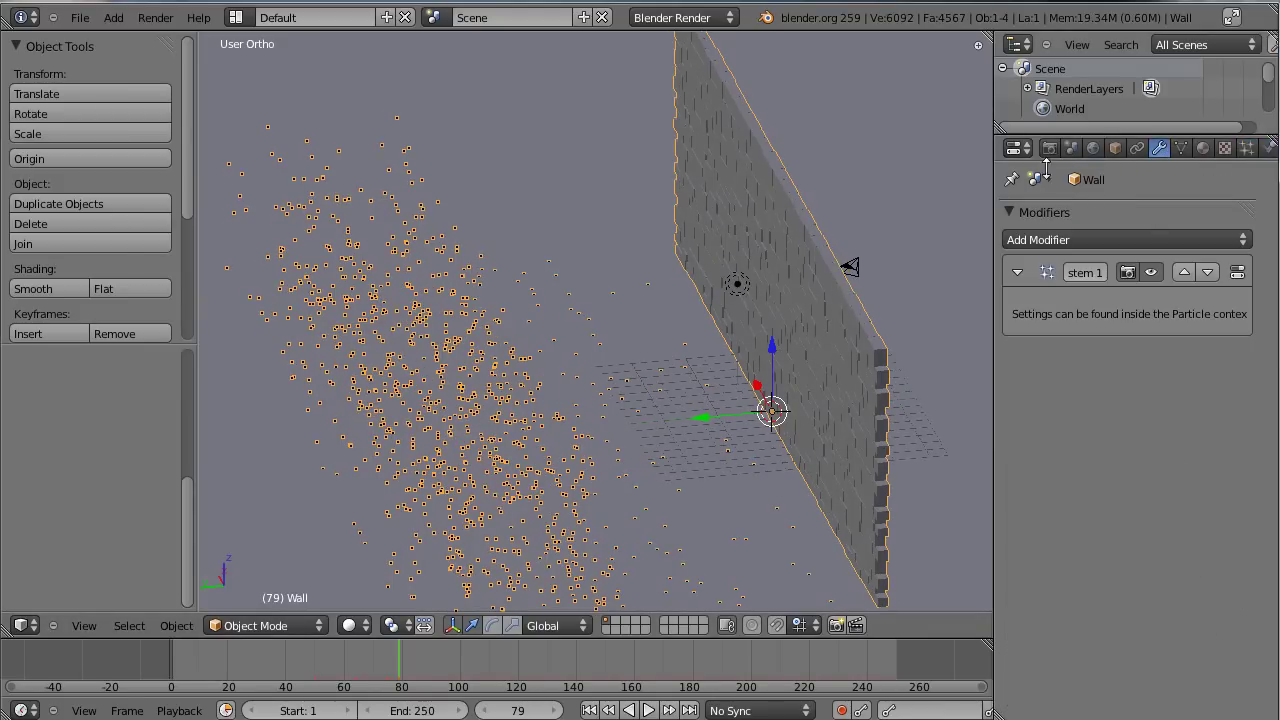
pyautogui.moveTo(865, 298); pyautogui.dragTo(806, 234, button='middle')
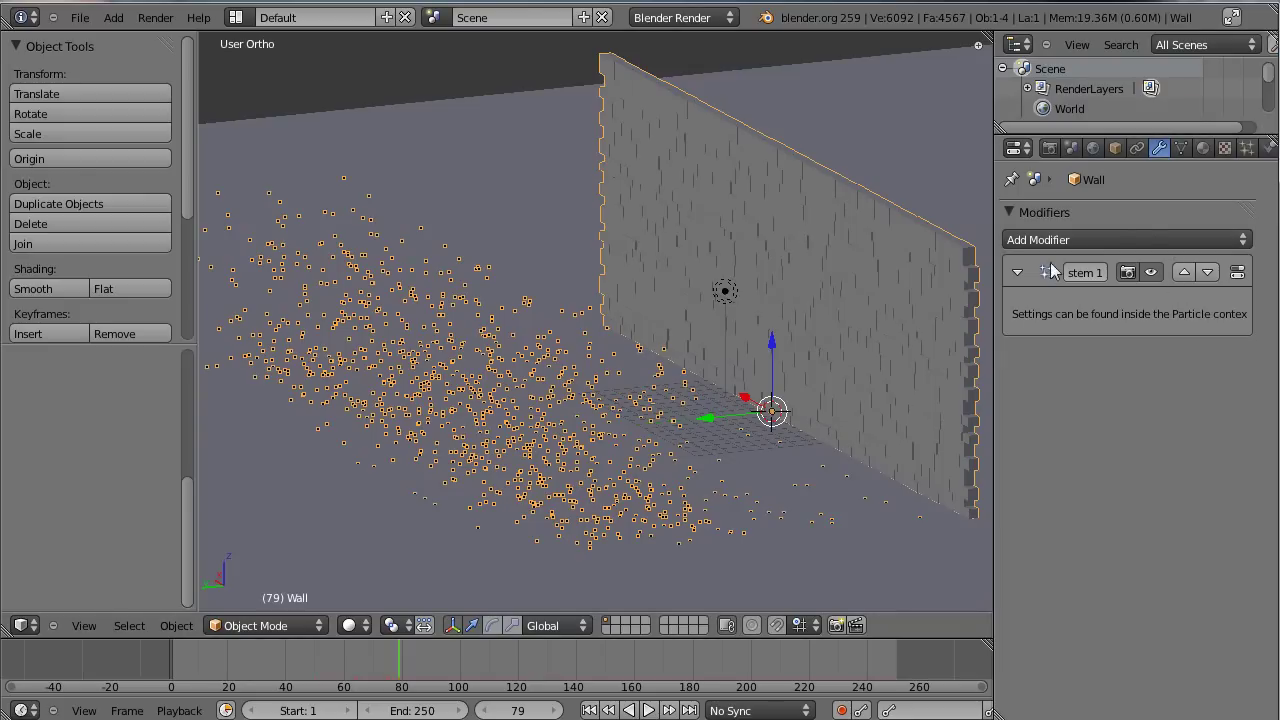
pyautogui.click(1146, 239)
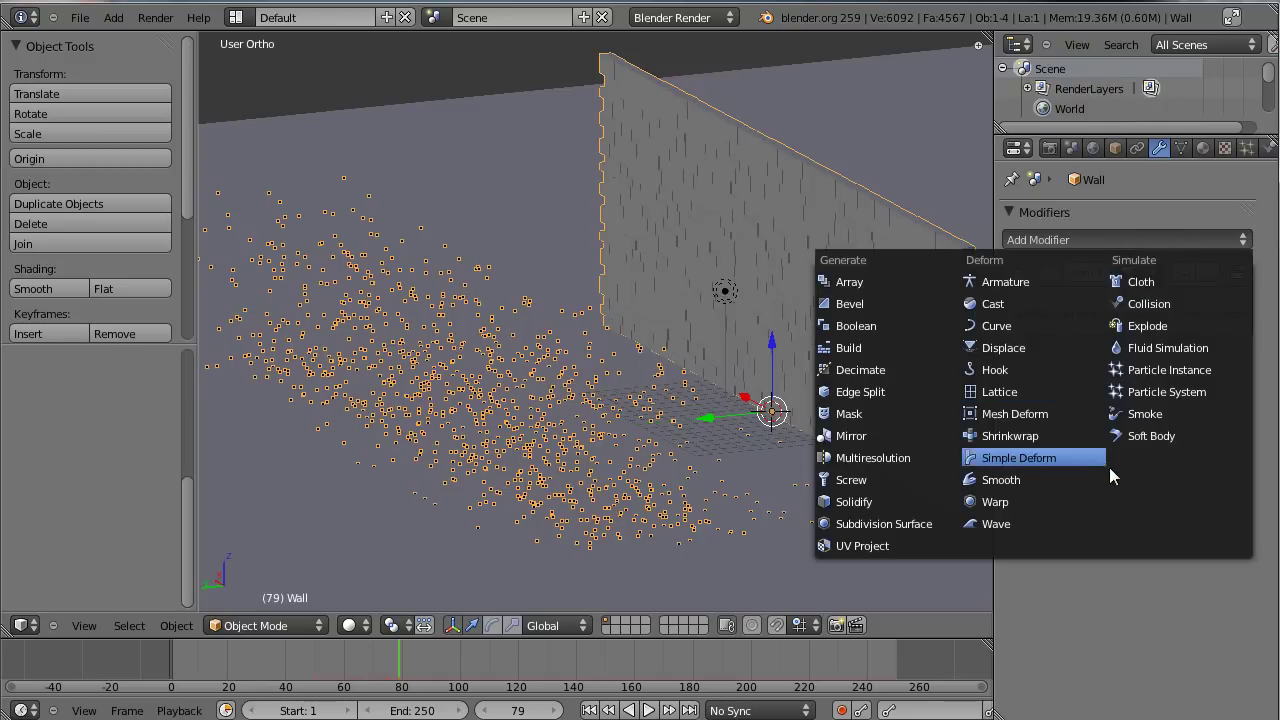
pyautogui.click(1190, 326)
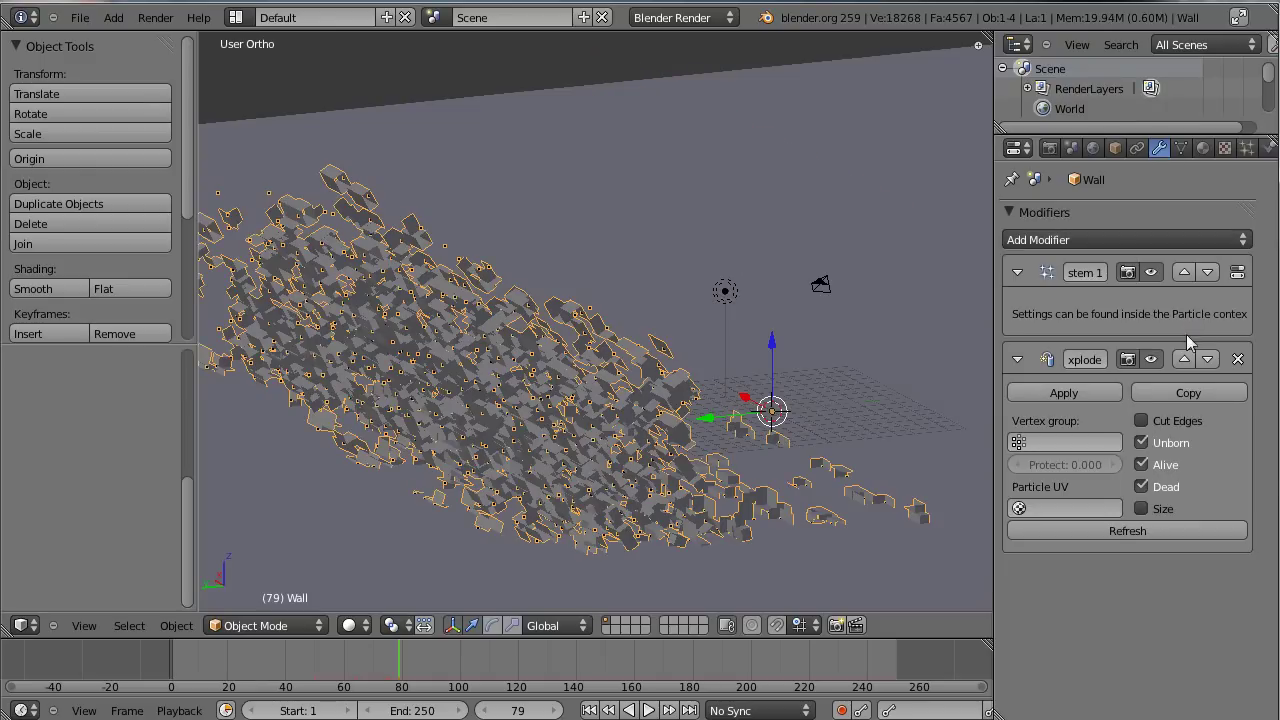
# Step: Limit the explosion to the hole vertex group and scrub back to an early frame
pyautogui.moveTo(630, 169); pyautogui.dragTo(639, 250, button='middle')
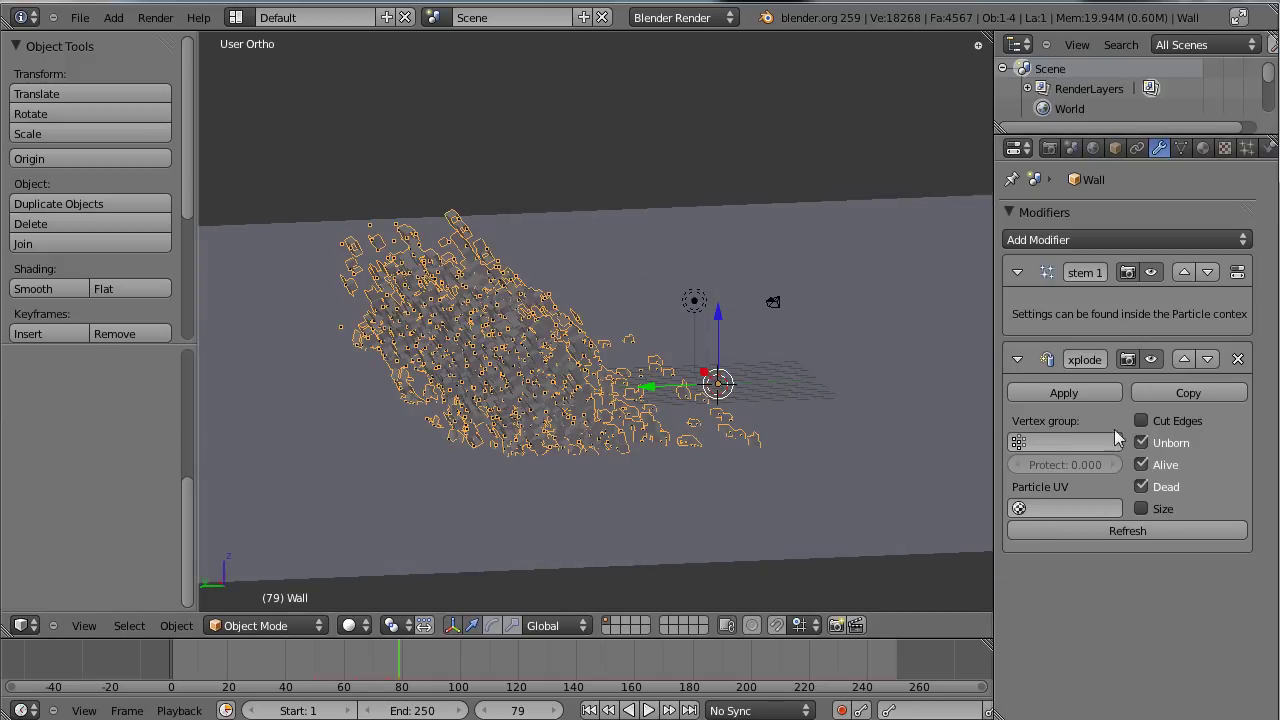
pyautogui.click(1079, 446)
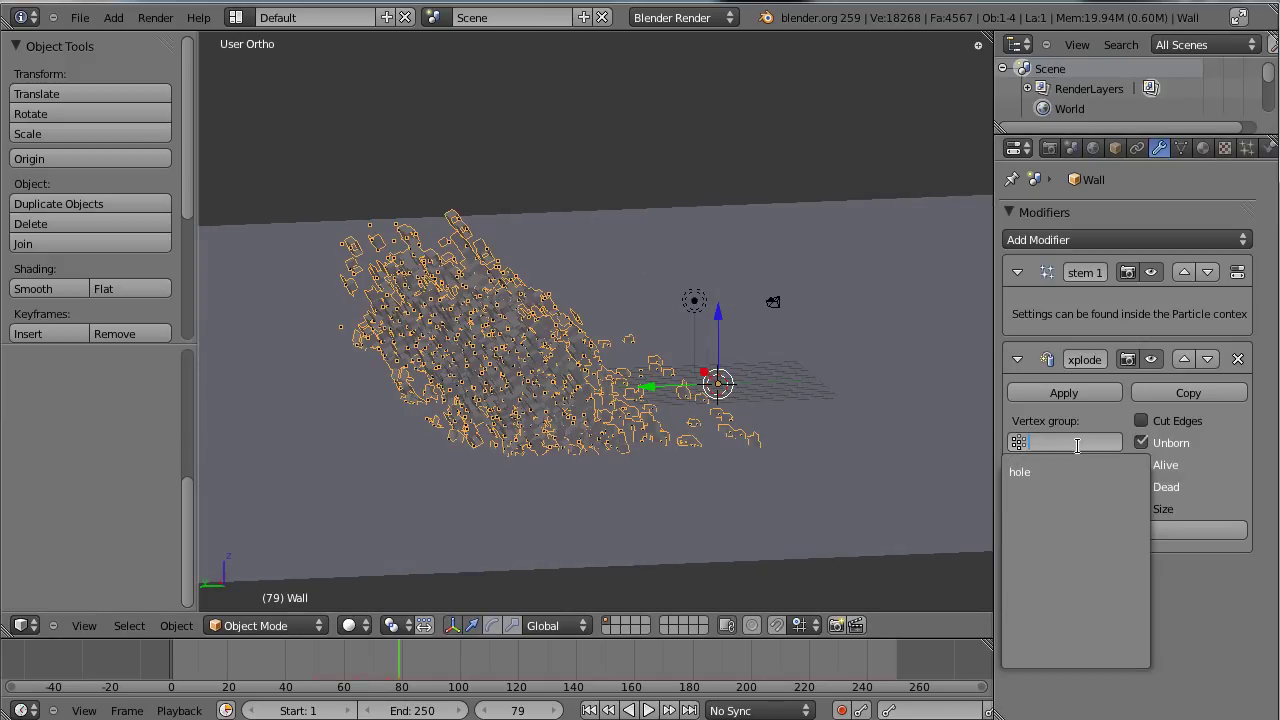
pyautogui.click(1033, 473)
pyautogui.moveTo(400, 660); pyautogui.dragTo(171, 657)
# Step: Refresh the Explode modifier, play the blast, and scrub back to the start
pyautogui.click(1158, 530)
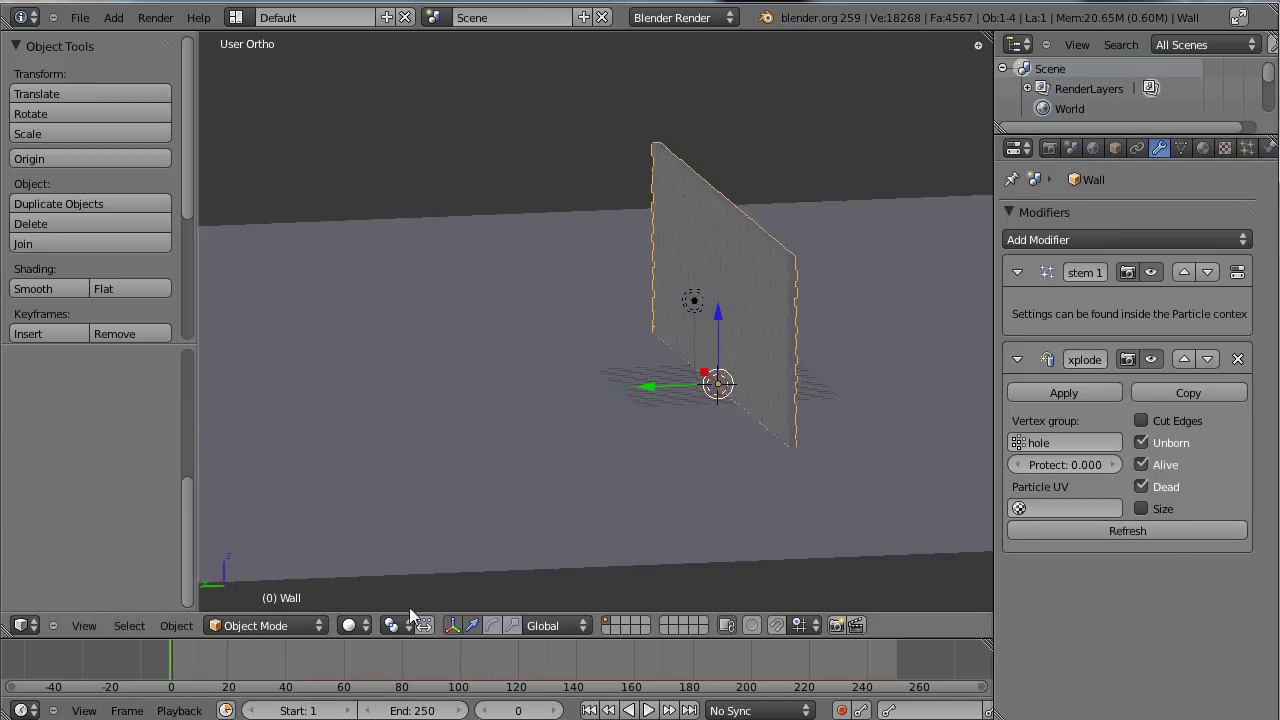
pyautogui.hotkey('alt', 'a')
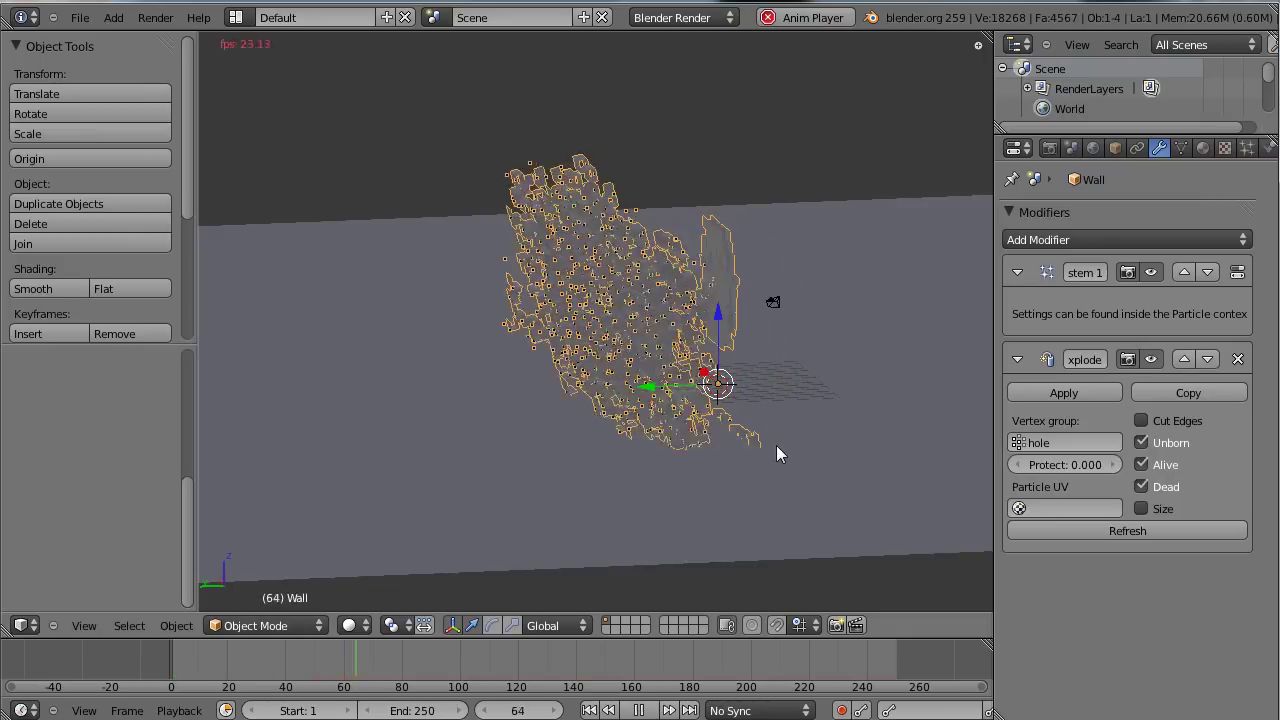
pyautogui.moveTo(713, 330); pyautogui.dragTo(780, 341, button='middle')
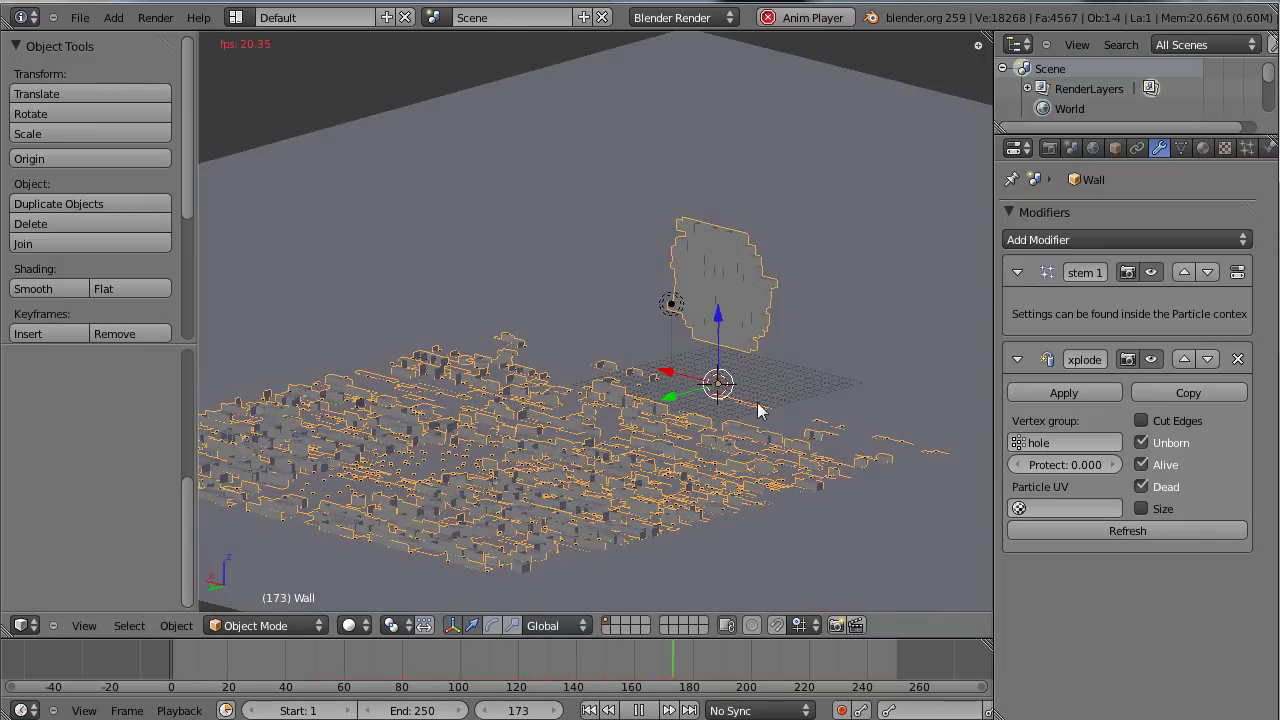
pyautogui.press('Escape')
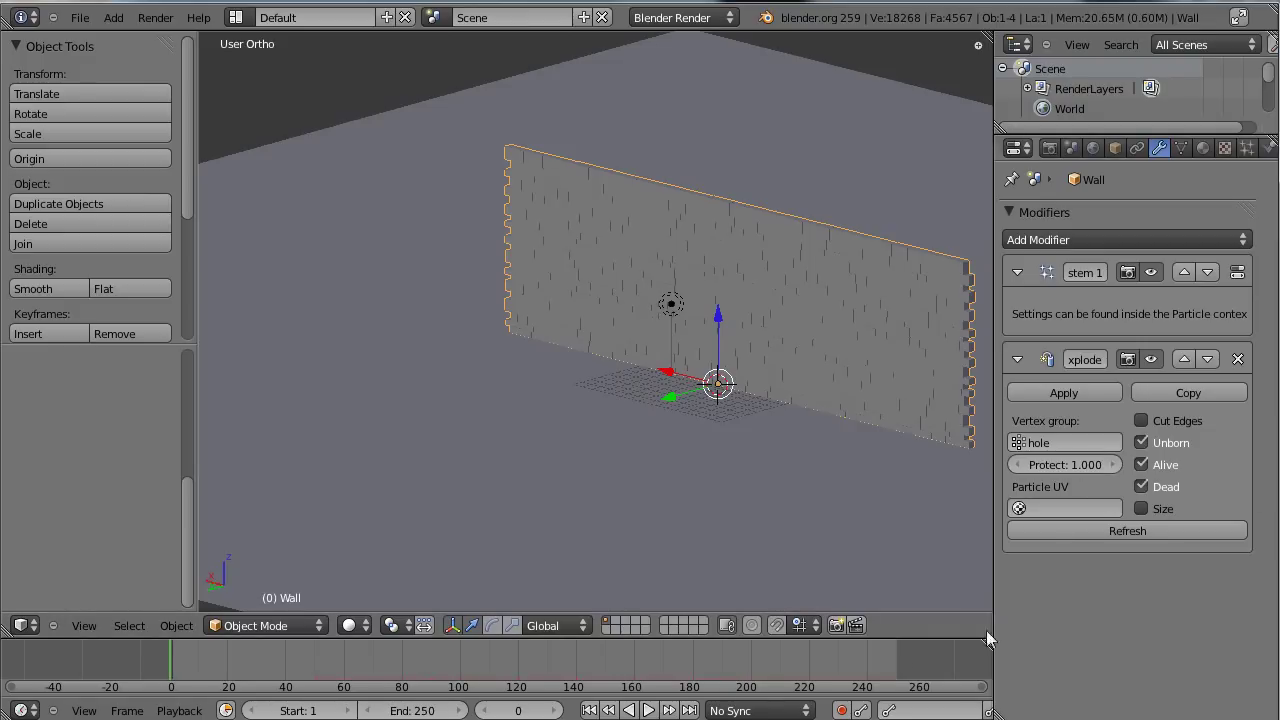
pyautogui.moveTo(285, 677); pyautogui.dragTo(146, 656)
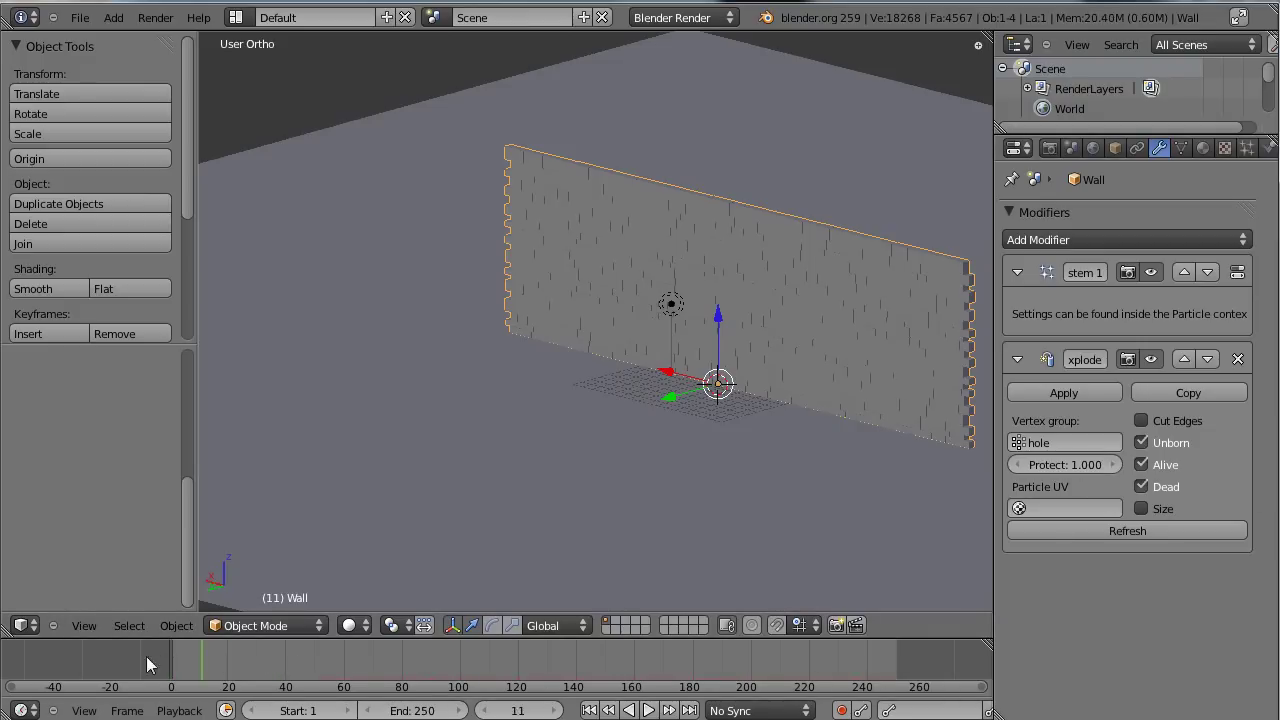
# Step: Replay the explosion from lower views, then enter Edit Mode on the wall
pyautogui.hotkey('alt', 'a')
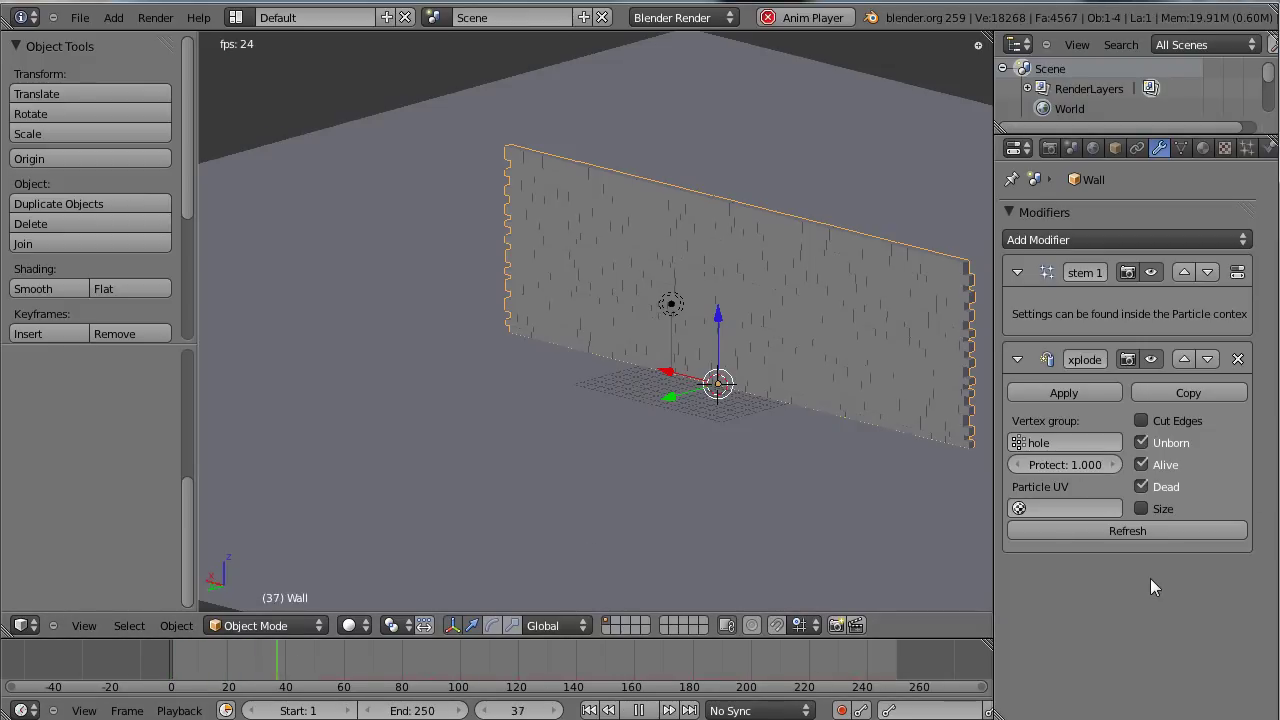
pyautogui.press('Escape')
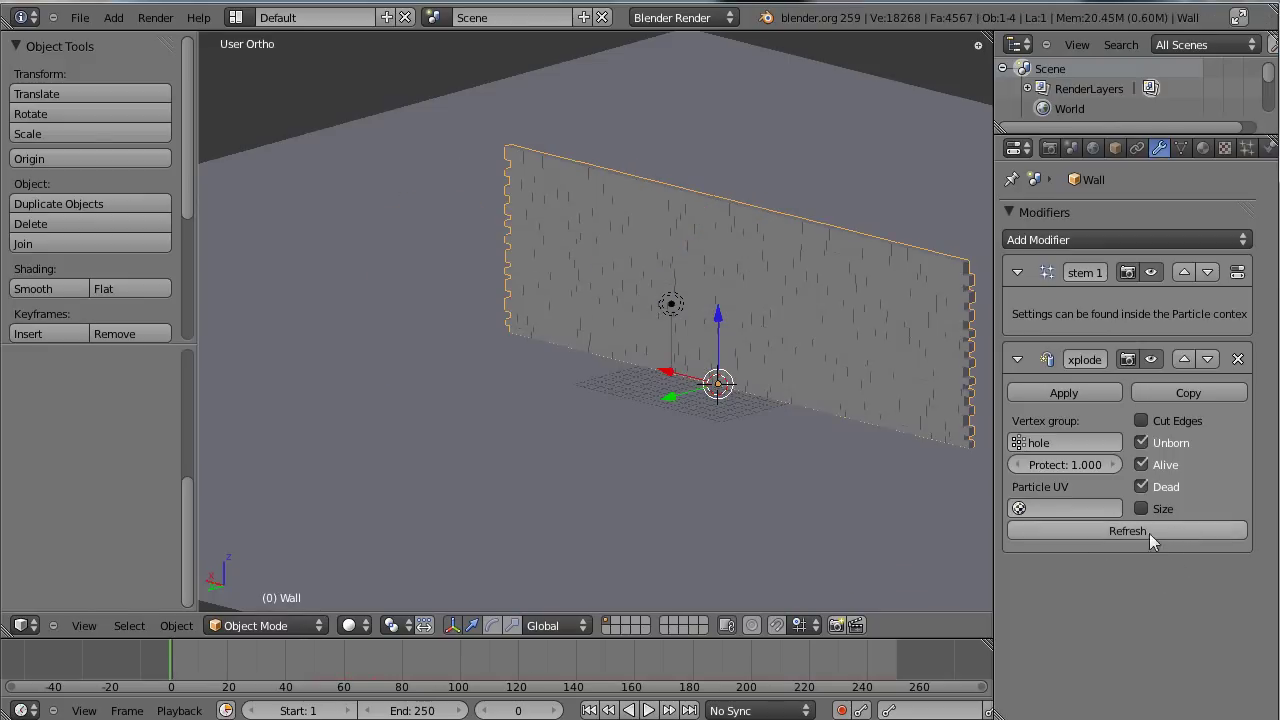
pyautogui.hotkey('alt', 'a')
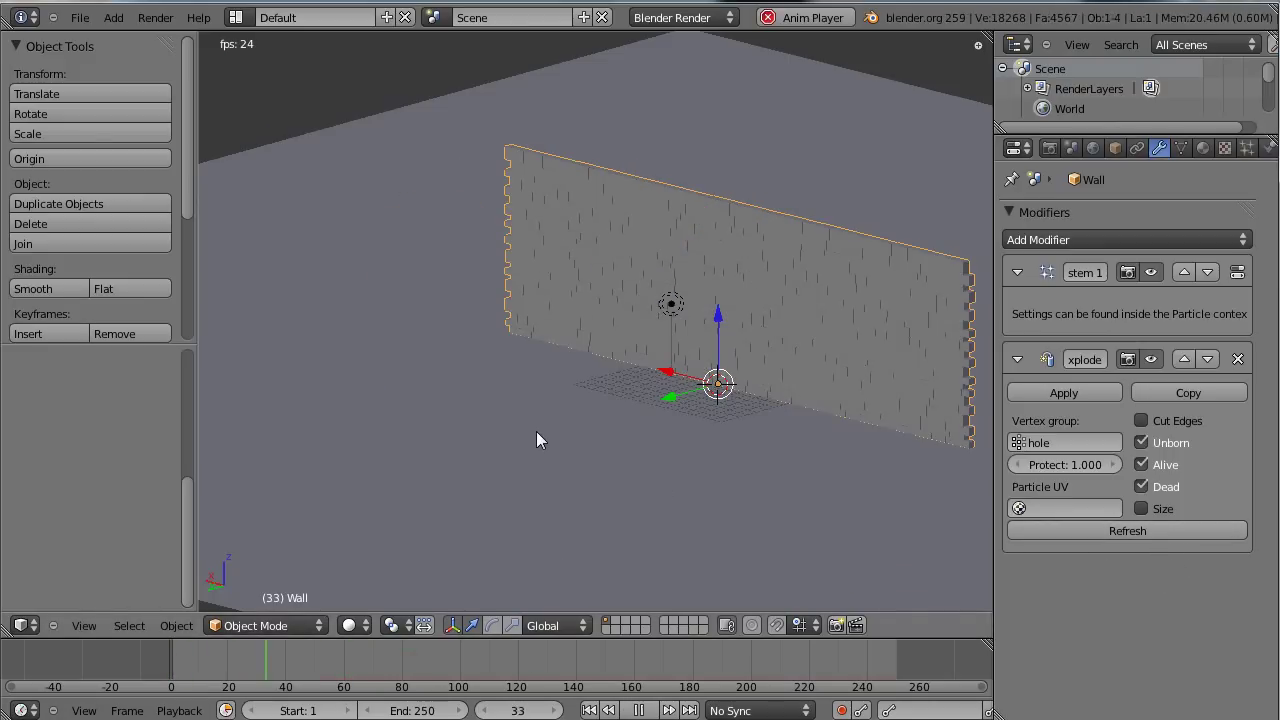
pyautogui.moveTo(551, 421); pyautogui.dragTo(630, 303, button='middle')
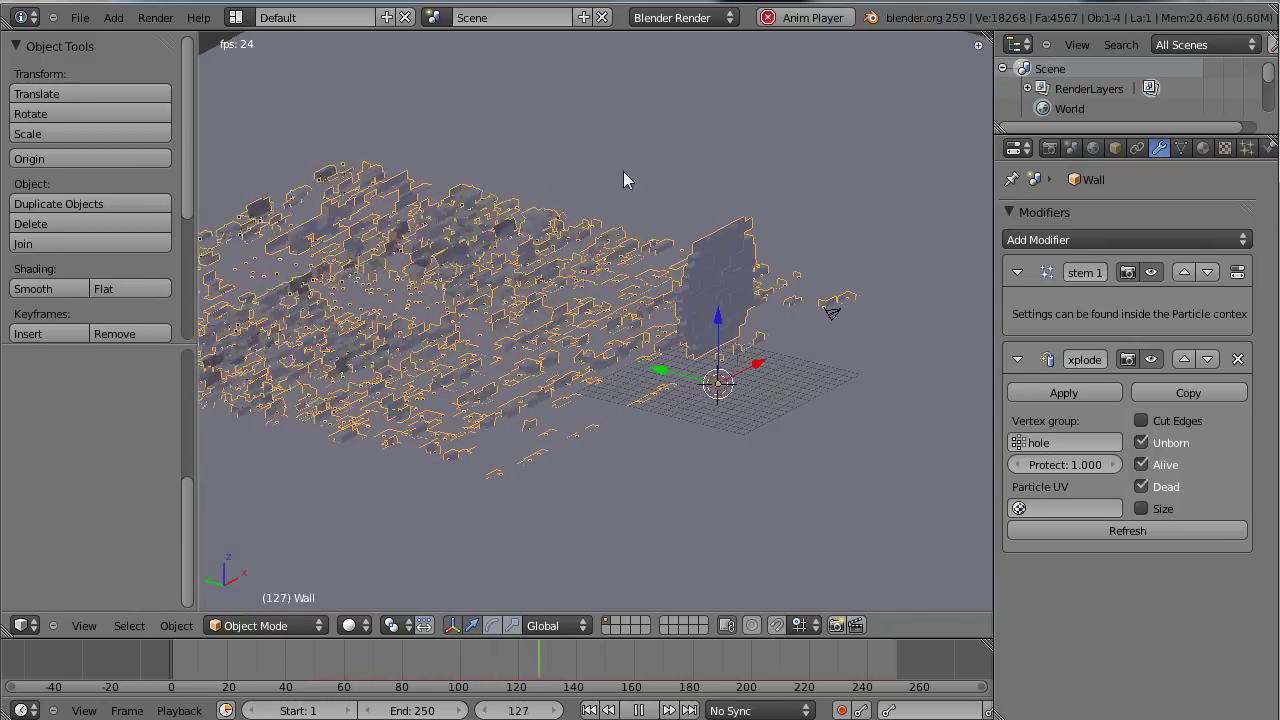
pyautogui.press('Escape')
pyautogui.moveTo(684, 252); pyautogui.dragTo(745, 268, button='middle')
pyautogui.moveTo(820, 240); pyautogui.dragTo(765, 334, button='middle')
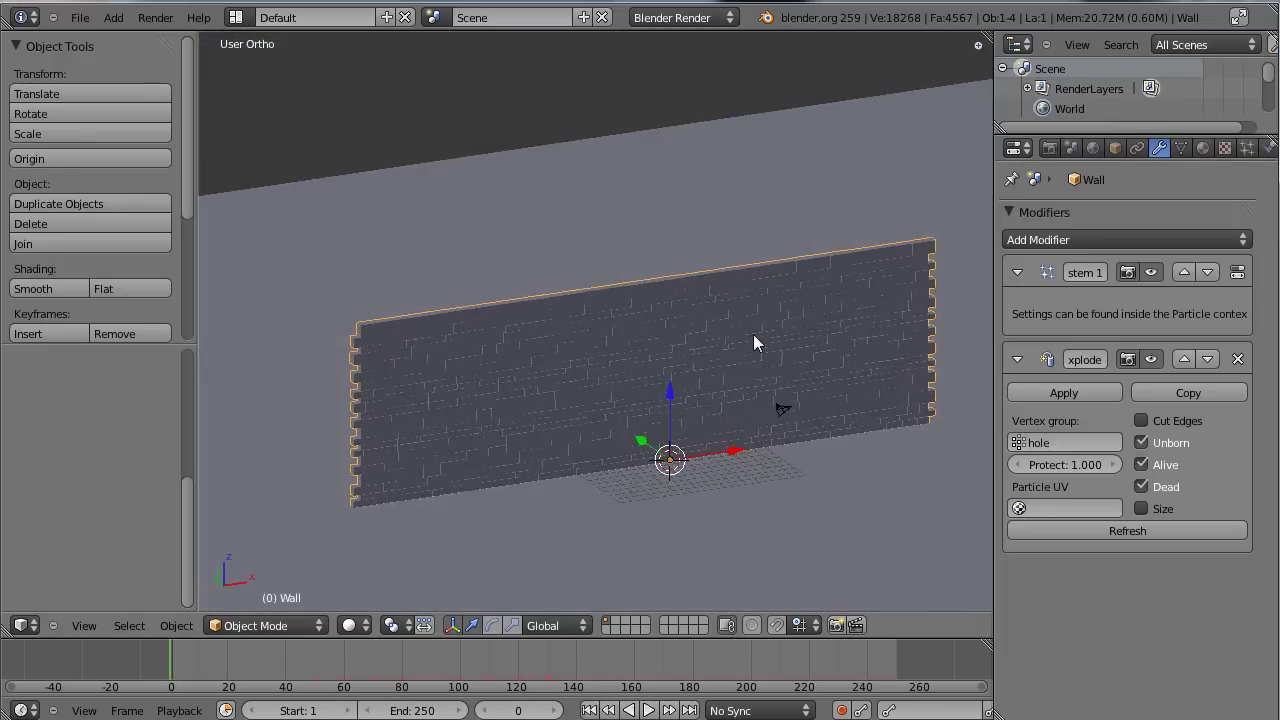
pyautogui.press('Tab')
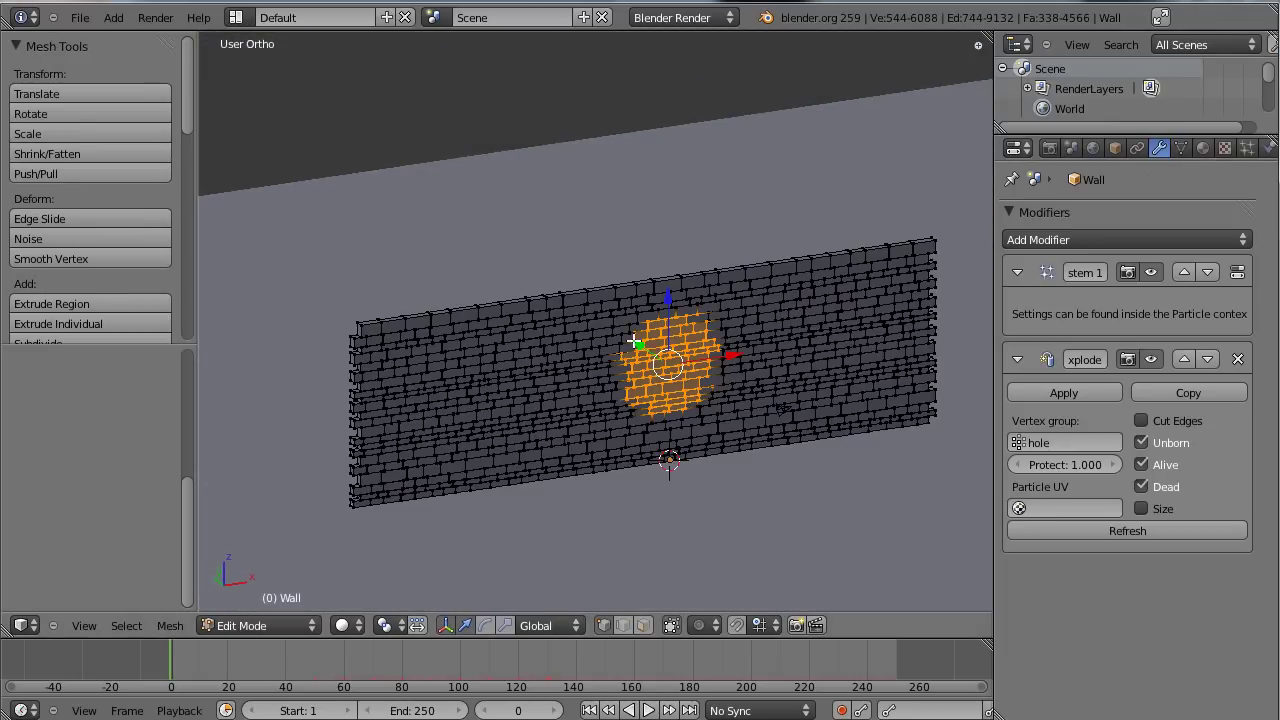
# Step: Invert the selection, assign it to the hole vertex group, and return to the Modifiers tab
pyautogui.moveTo(634, 342); pyautogui.dragTo(822, 315, button='middle')
pyautogui.moveTo(693, 325); pyautogui.dragTo(760, 340, button='middle')
pyautogui.scroll(4, 760, 340)
pyautogui.click(1181, 148)
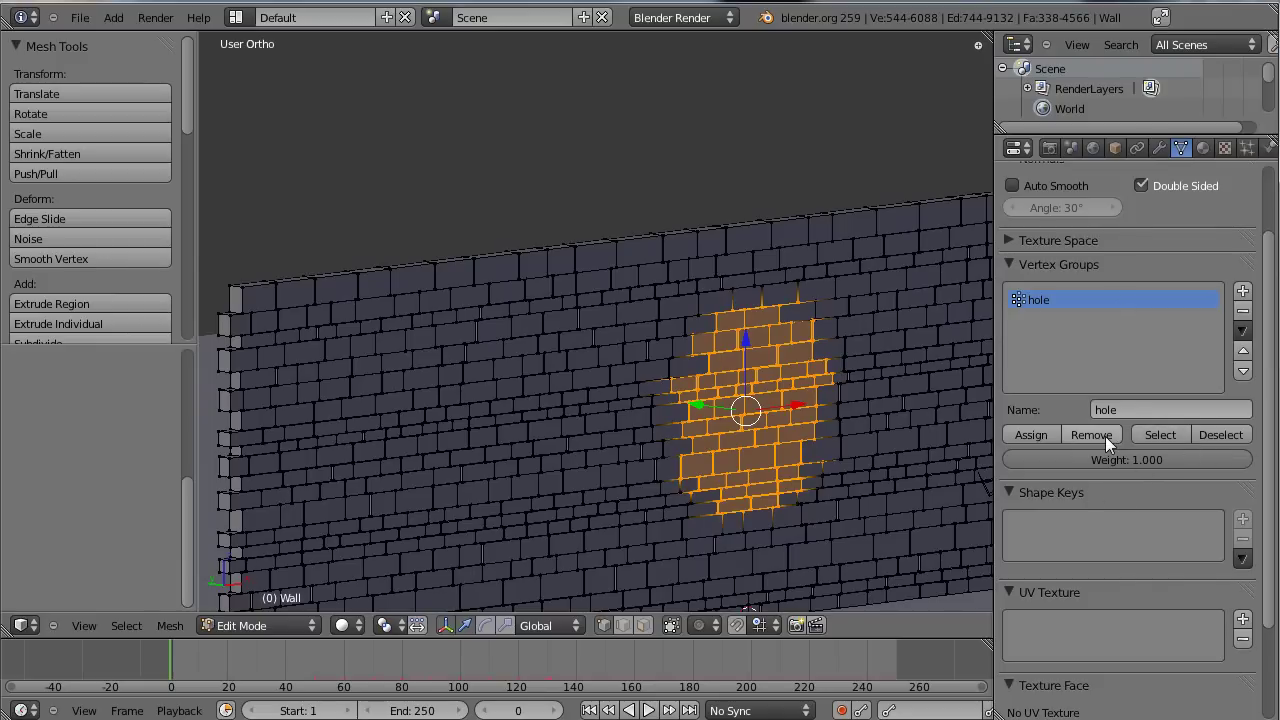
pyautogui.scroll(-2, 805, 240)
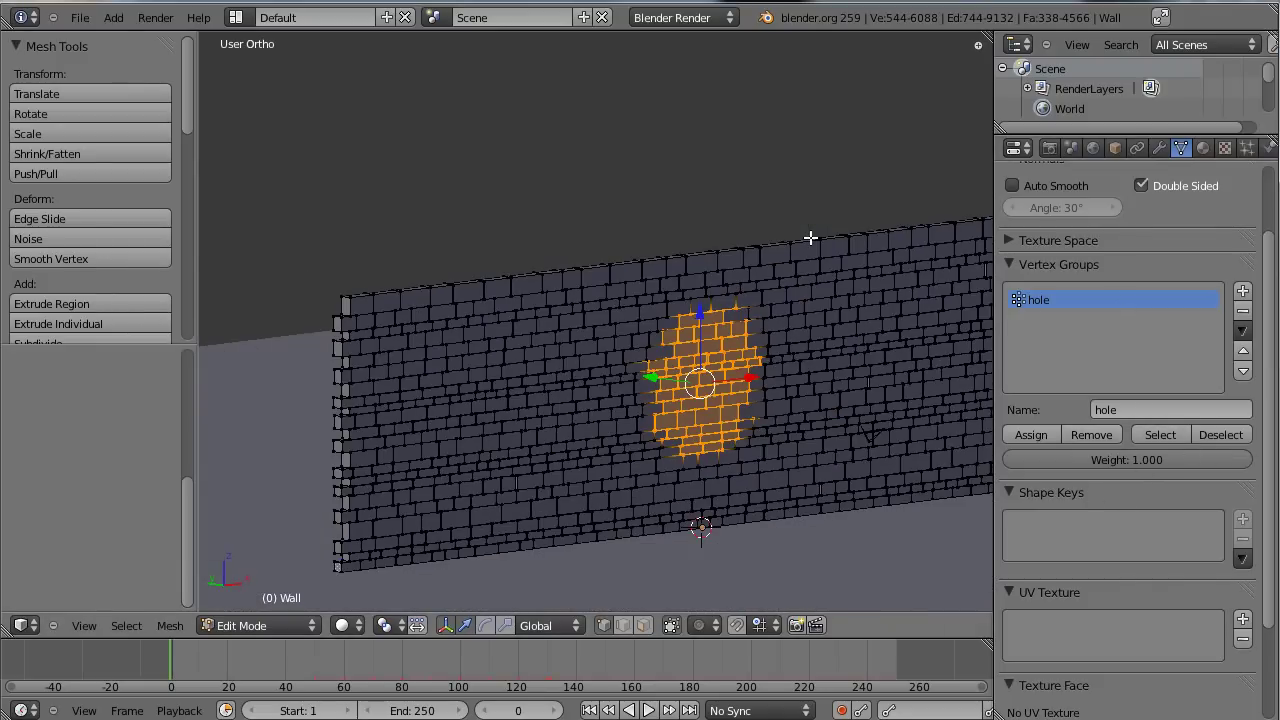
pyautogui.hotkey('ctrl', 'i')
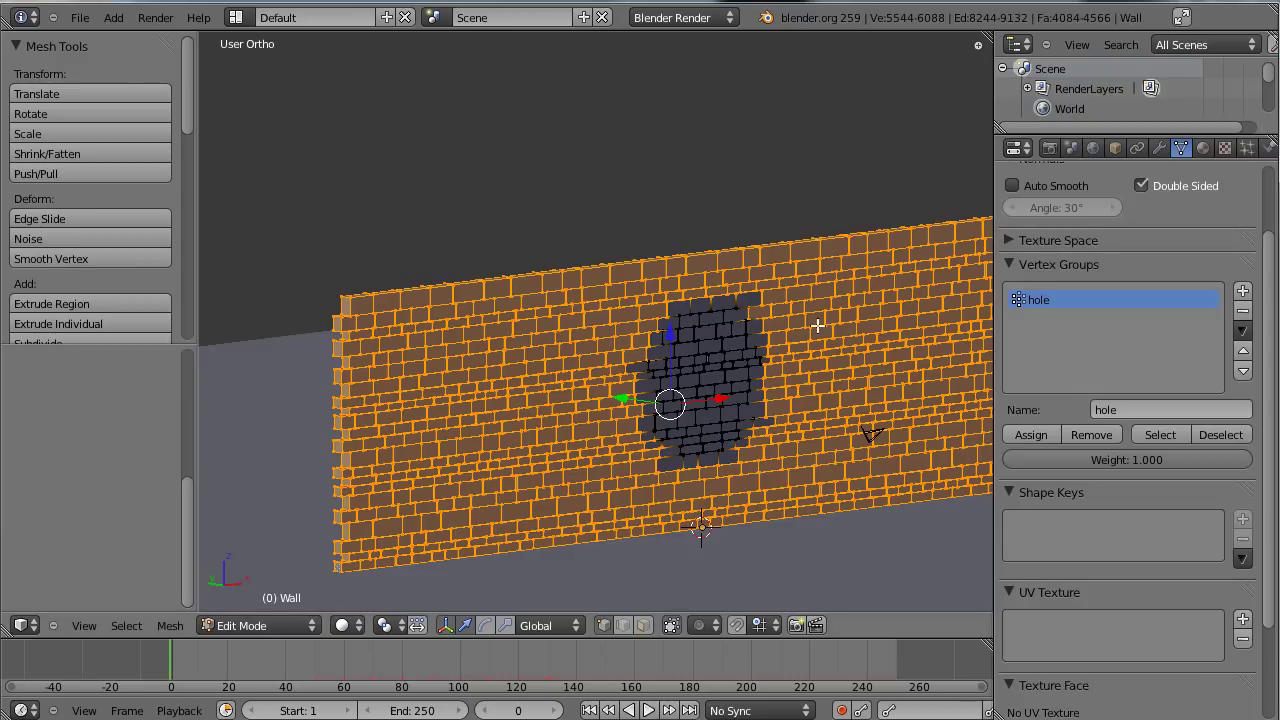
pyautogui.click(1031, 435)
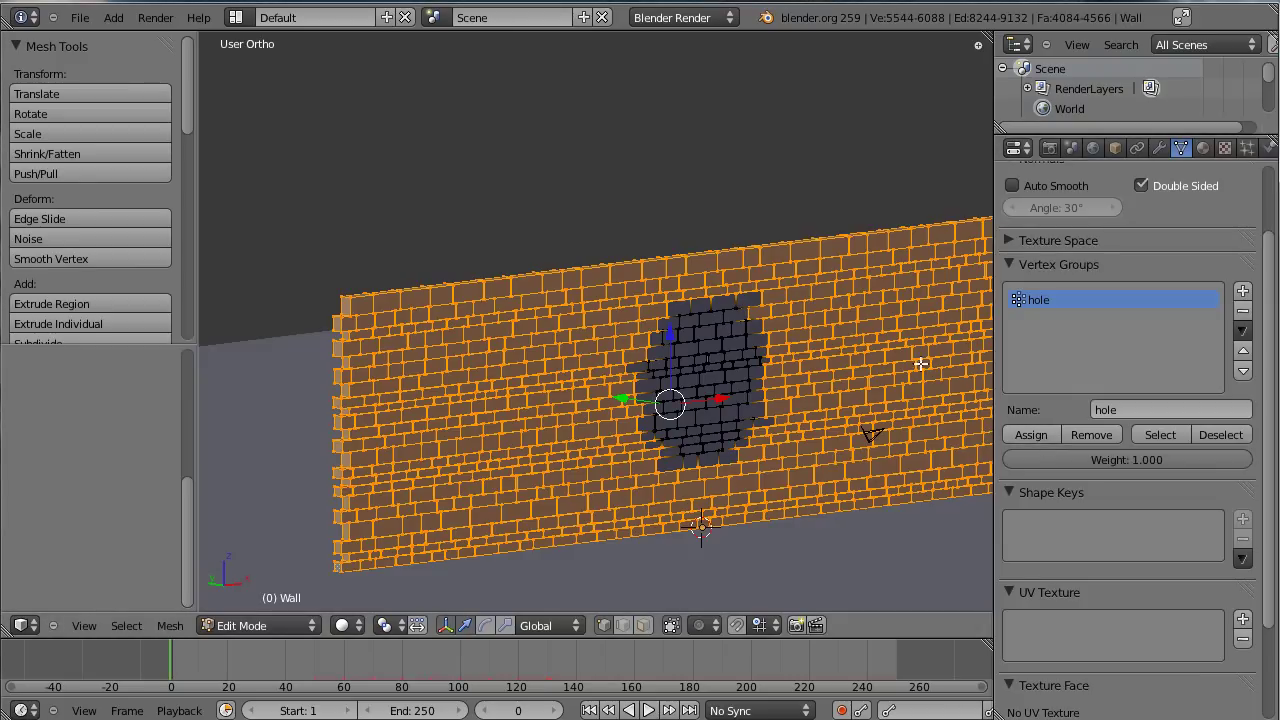
pyautogui.moveTo(803, 206); pyautogui.dragTo(767, 262, button='middle')
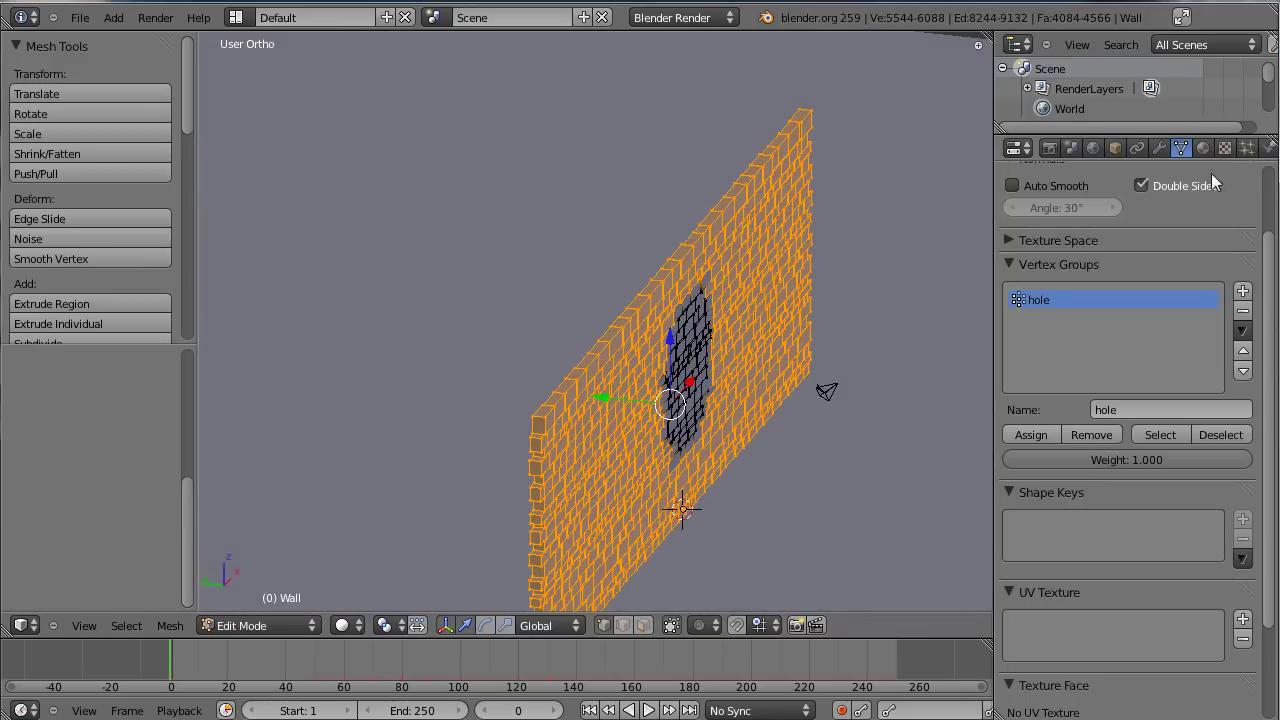
pyautogui.click(1159, 148)
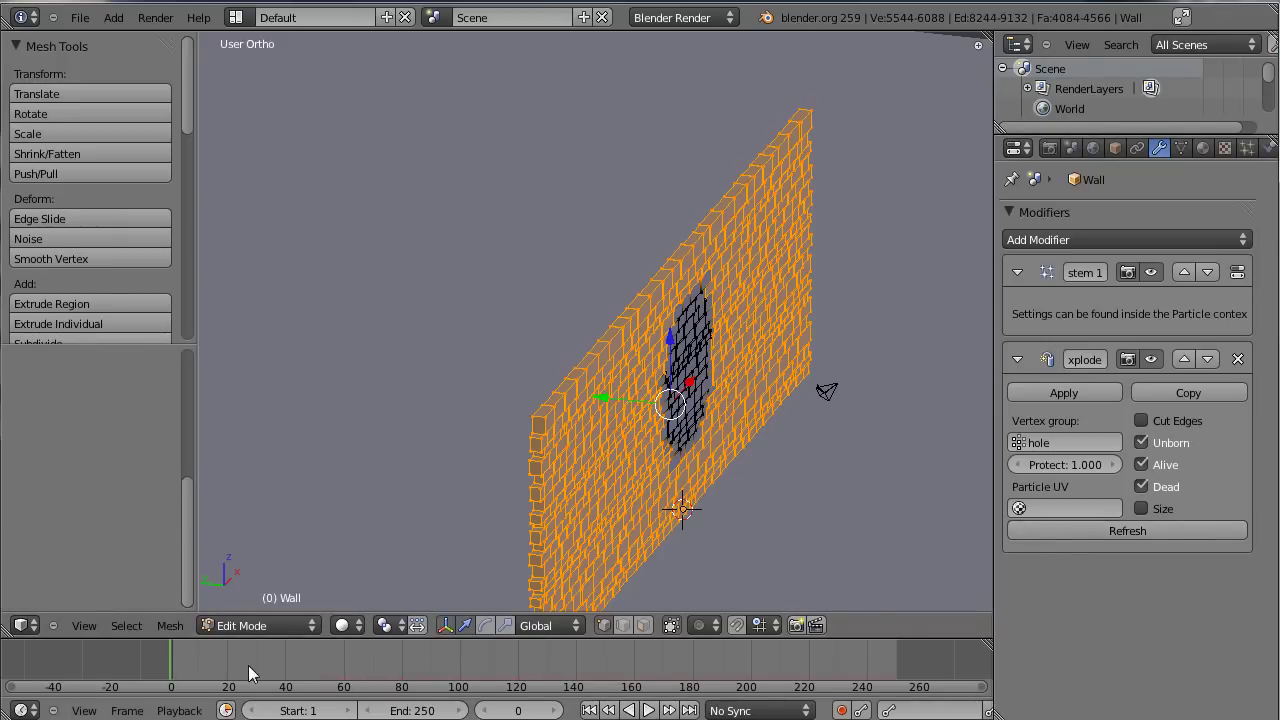
# Step: Play the animation in Object Mode and scrub around frame 163 to inspect the debris
pyautogui.moveTo(422, 661); pyautogui.dragTo(170, 661)
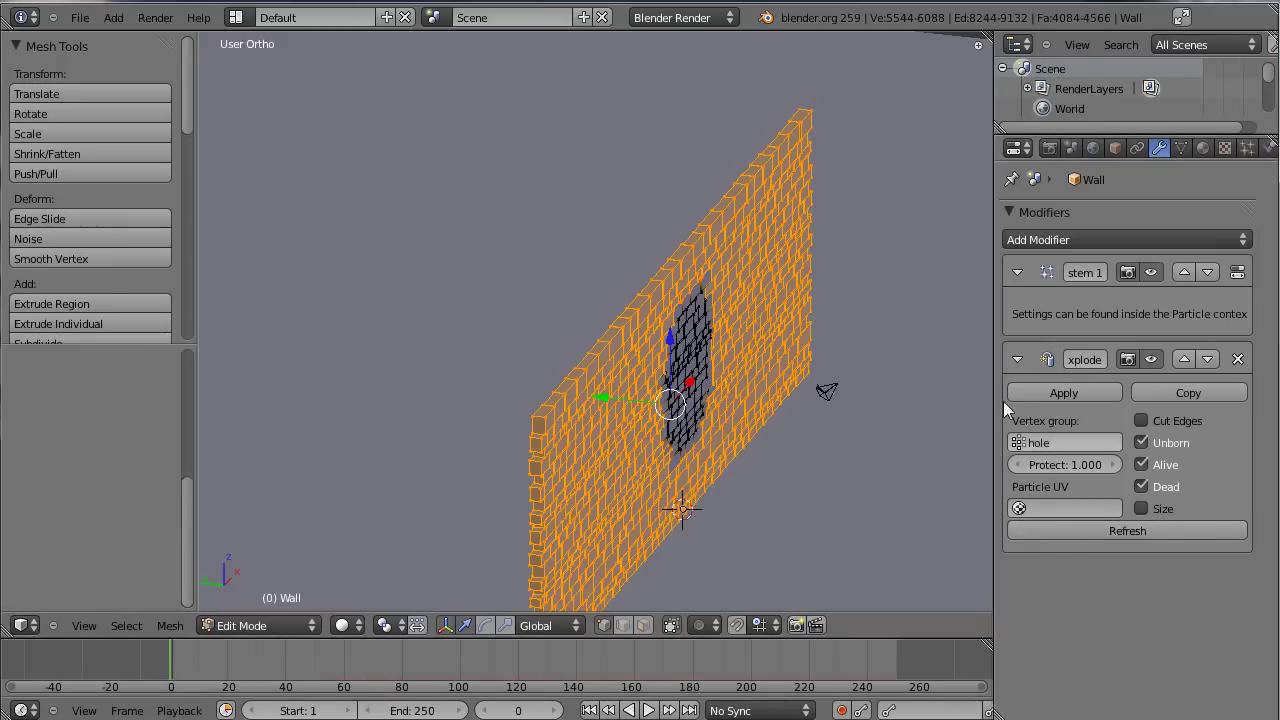
pyautogui.moveTo(800, 390); pyautogui.dragTo(558, 391, button='middle')
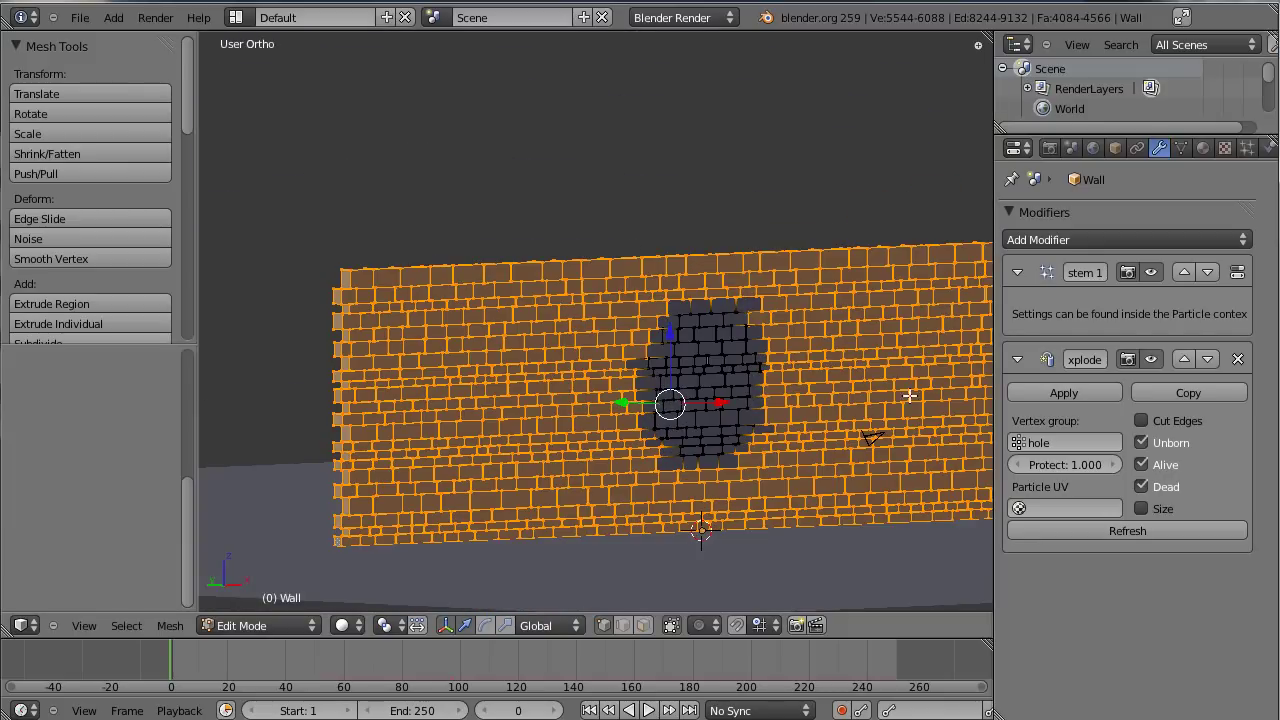
pyautogui.moveTo(734, 401); pyautogui.dragTo(247, 646, button='middle')
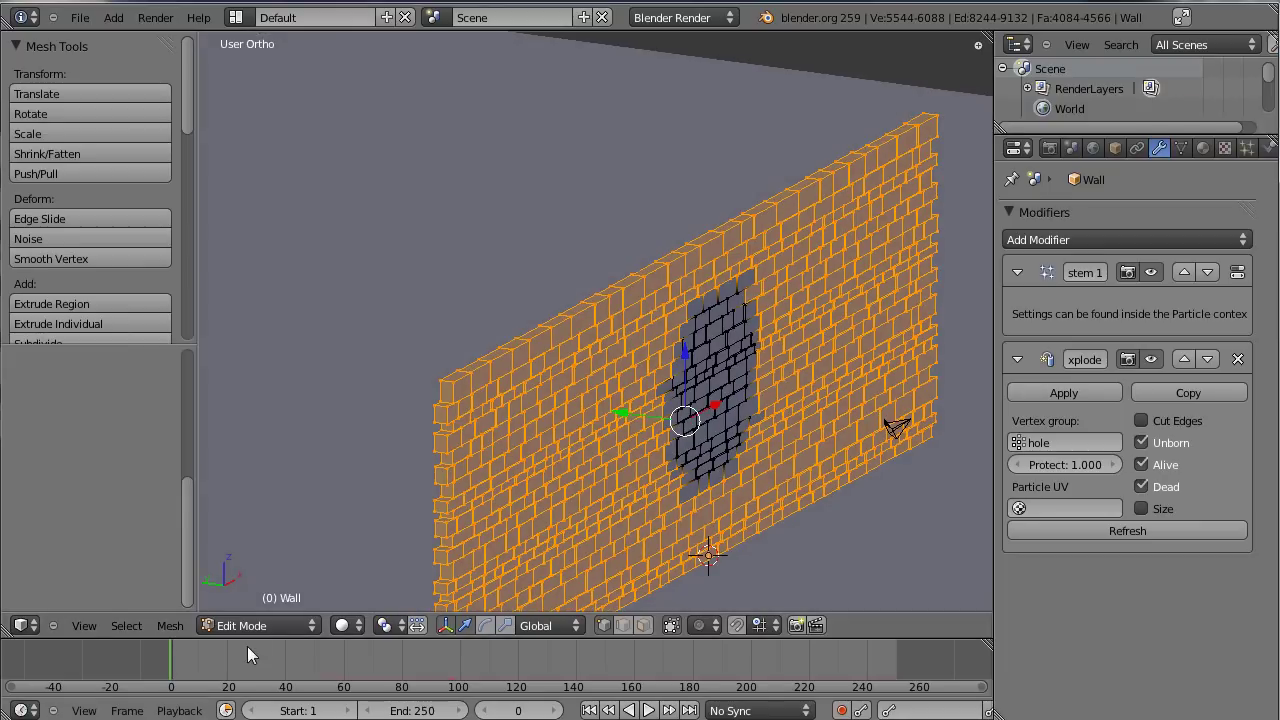
pyautogui.hotkey('alt', 'a')
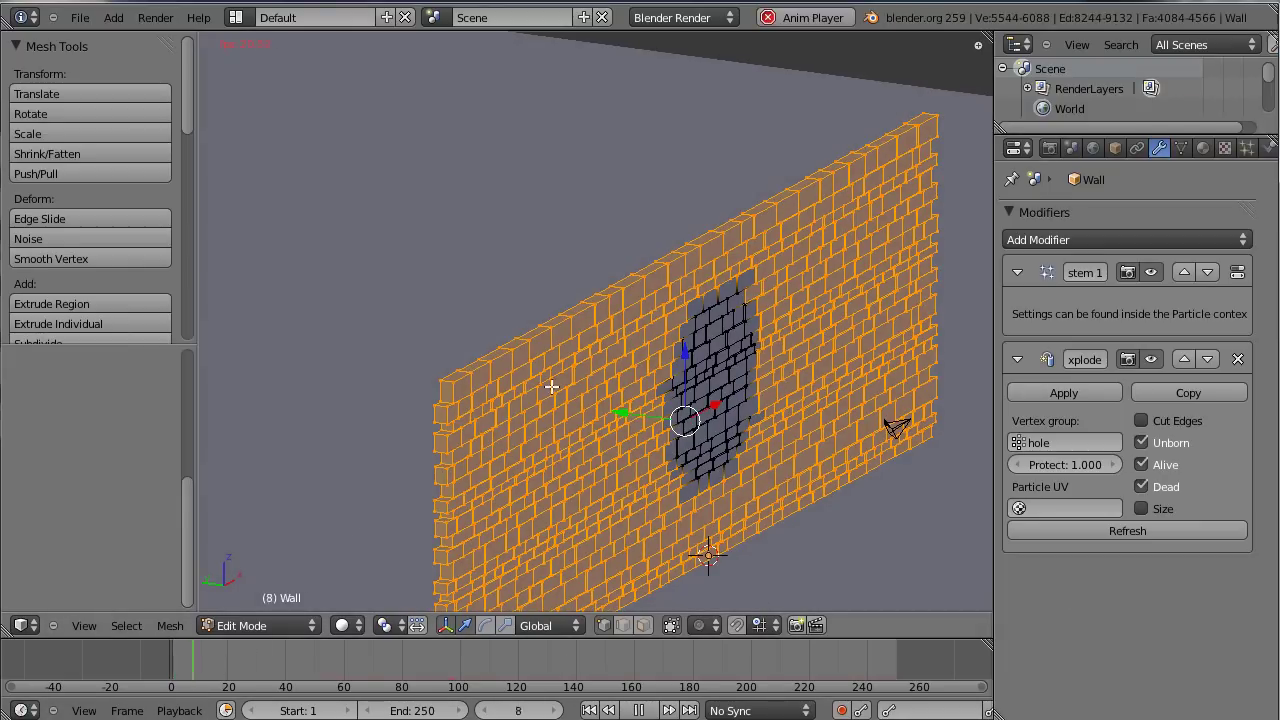
pyautogui.press('Tab')
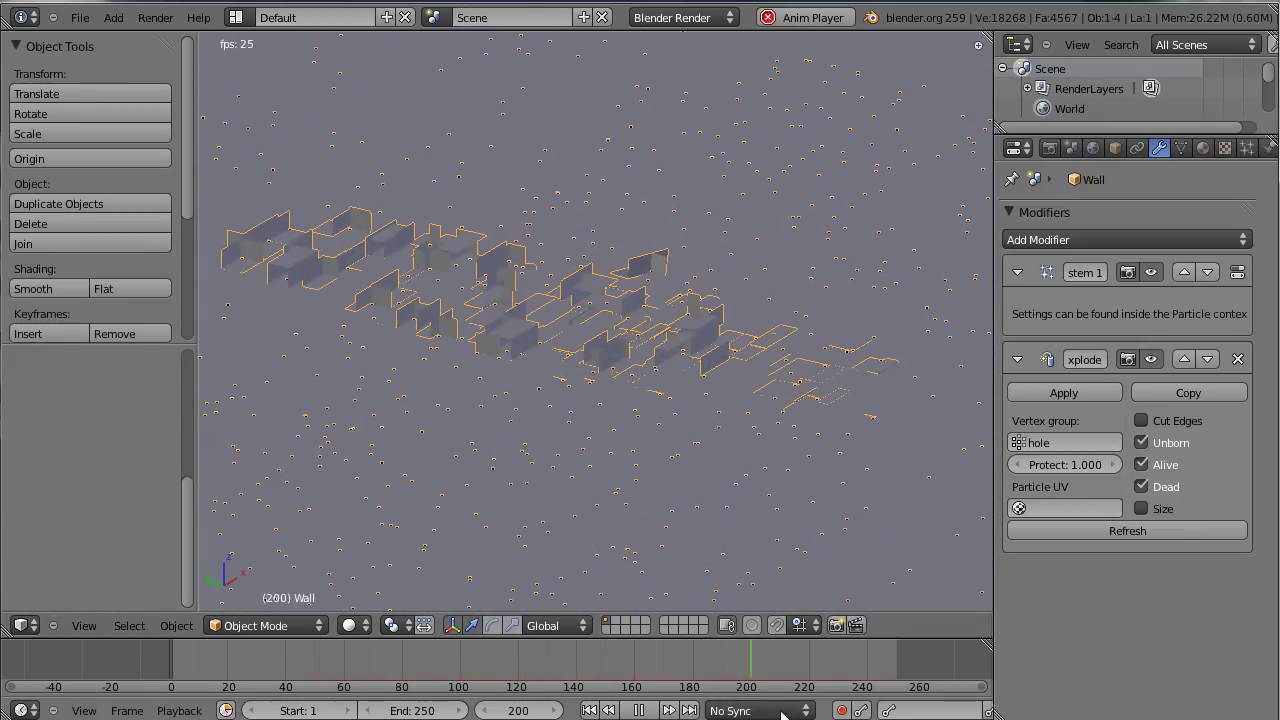
pyautogui.click(638, 710)
pyautogui.click(643, 658)
pyautogui.moveTo(613, 658); pyautogui.dragTo(514, 698)
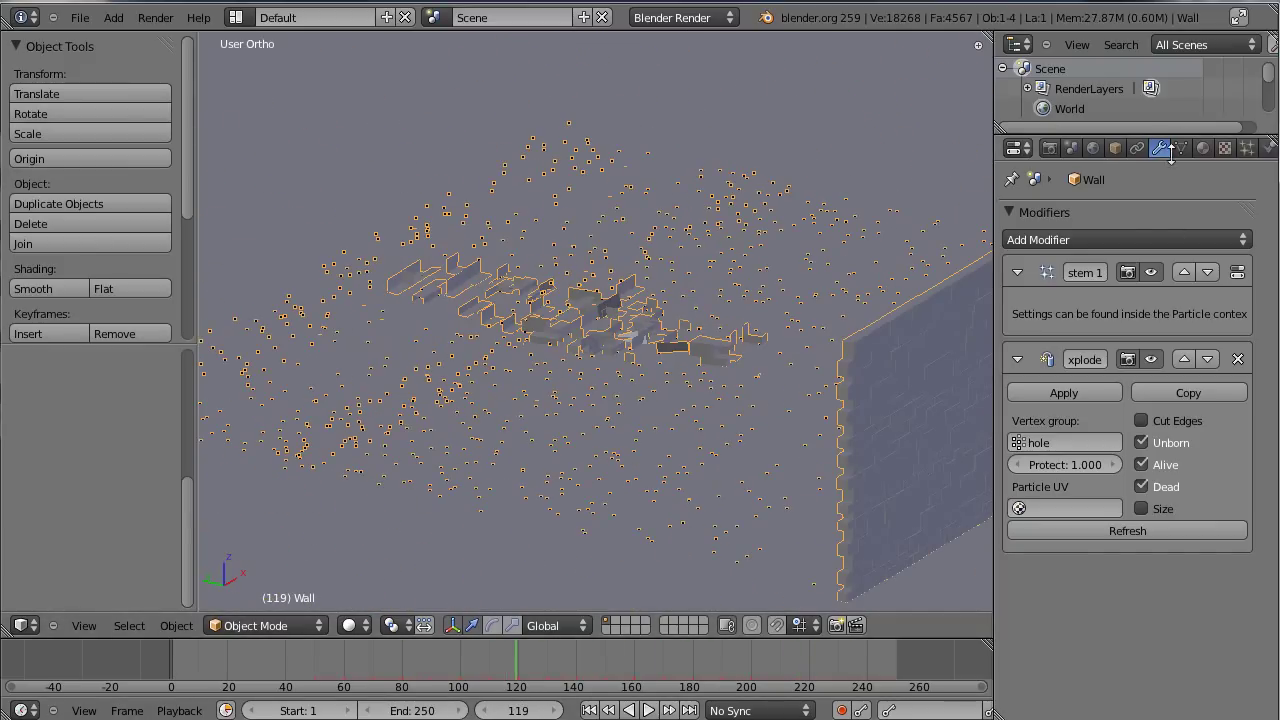
# Step: Set the particles' Angular Velocity rotation to Random
pyautogui.click(1247, 148)
pyautogui.scroll(-10, 1200, 460)
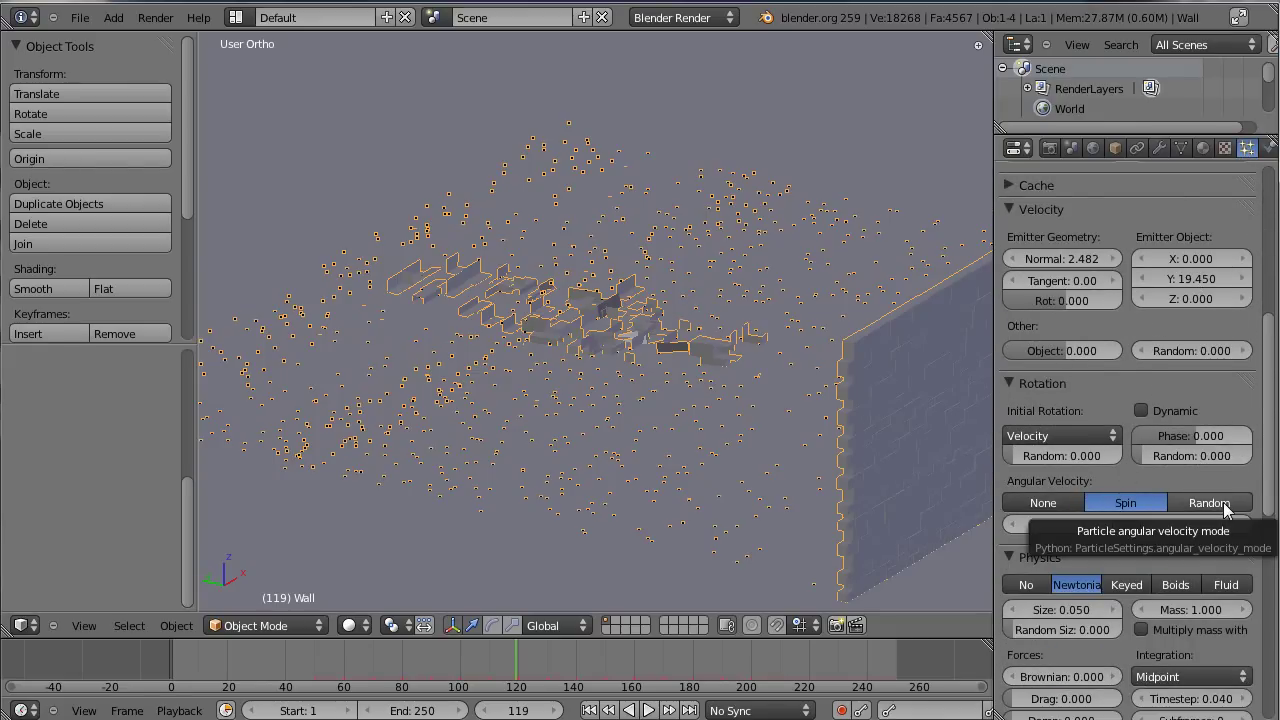
pyautogui.click(1209, 503)
# Step: Replay the animation from frame 1 to watch the debris tumble, then stop it
pyautogui.moveTo(488, 686); pyautogui.dragTo(307, 690)
pyautogui.hotkey('shift', 'Left')
pyautogui.hotkey('alt', 'a')
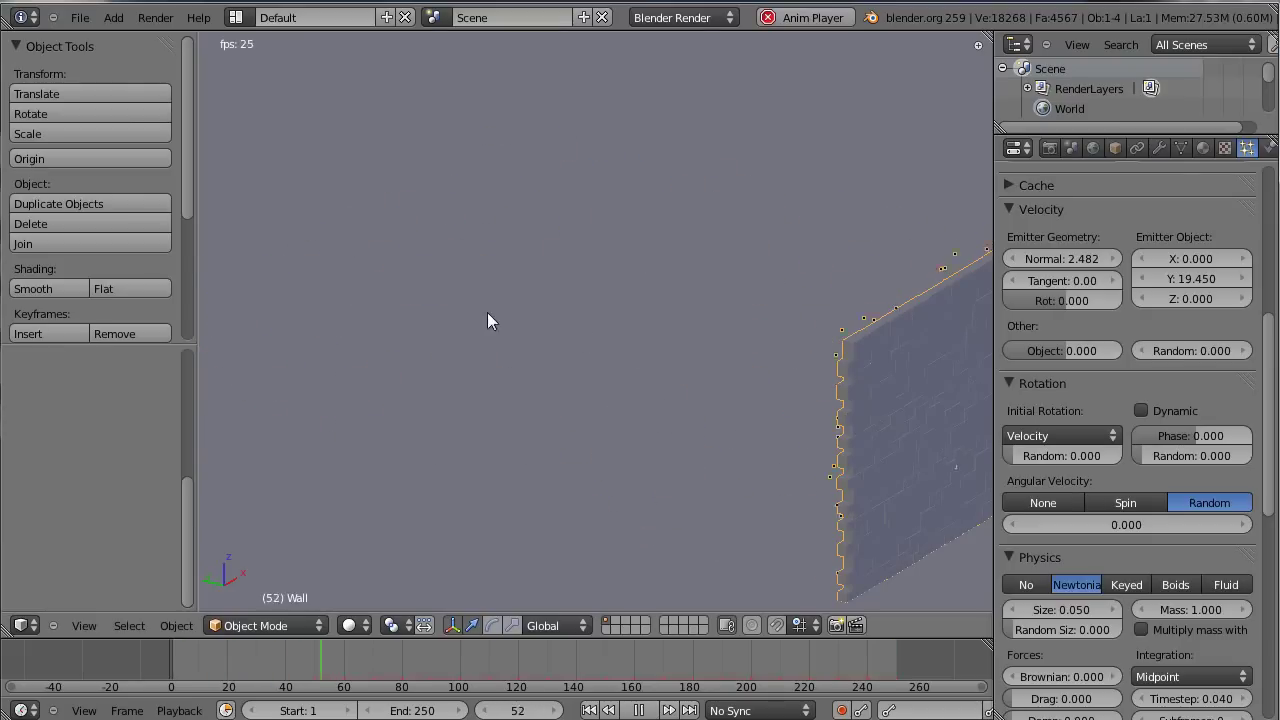
pyautogui.press('Escape')
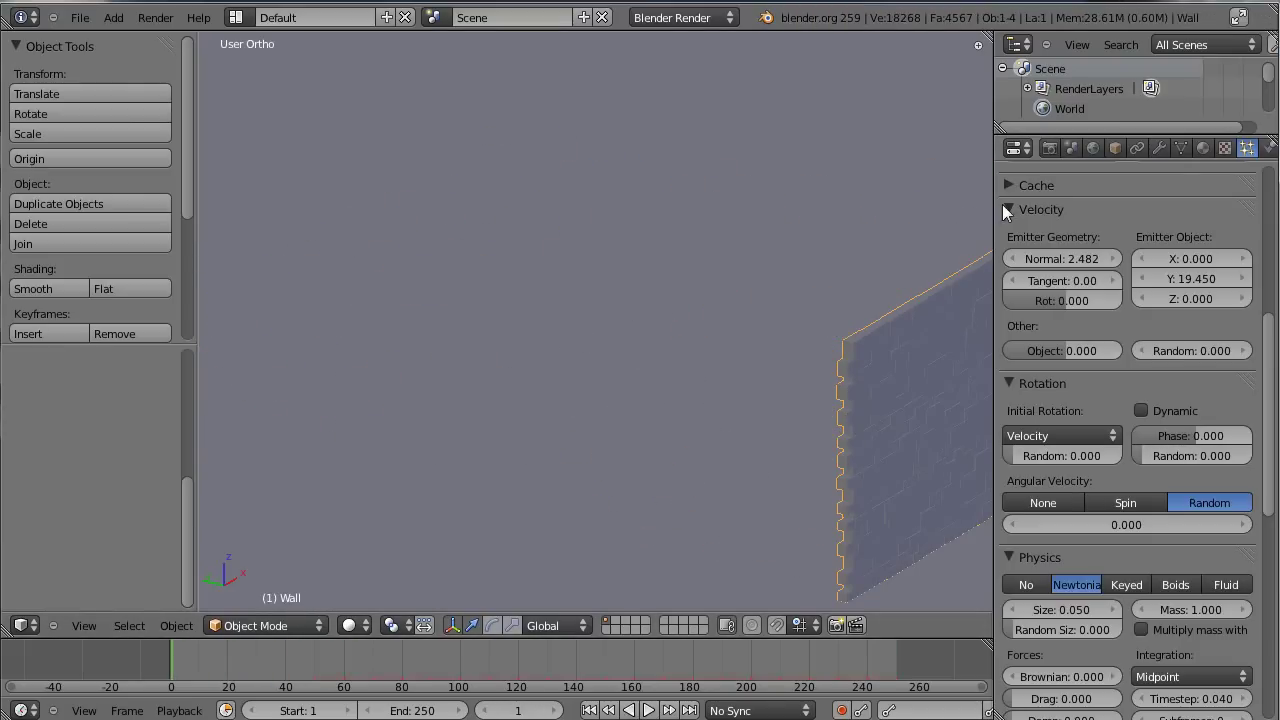
pyautogui.scroll(-2, 1141, 407)
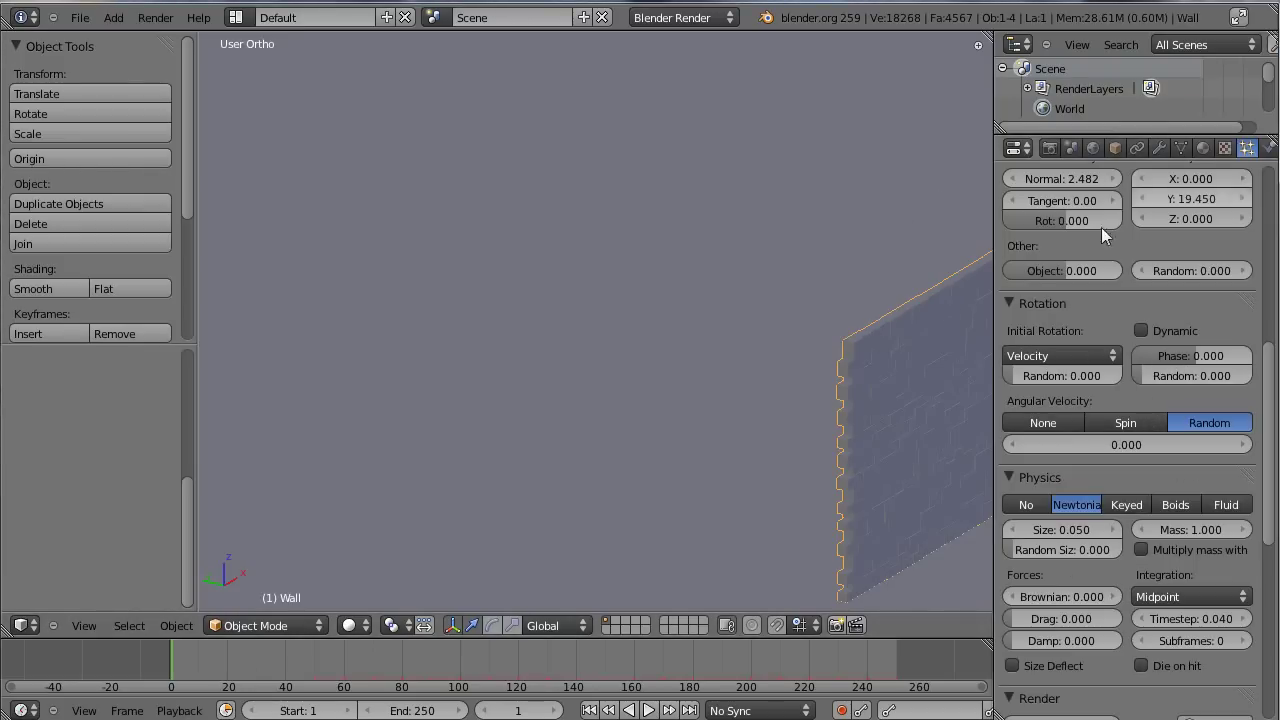
pyautogui.scroll(-1, 1139, 206)
pyautogui.moveTo(820, 296); pyautogui.dragTo(423, 314, button='middle')
# Step: Enter Edit Mode on the wall and invert the selection to the circular hole patch
pyautogui.press('Tab')
pyautogui.moveTo(726, 286); pyautogui.dragTo(632, 251, button='middle')
pyautogui.hotkey('ctrl', 'i')
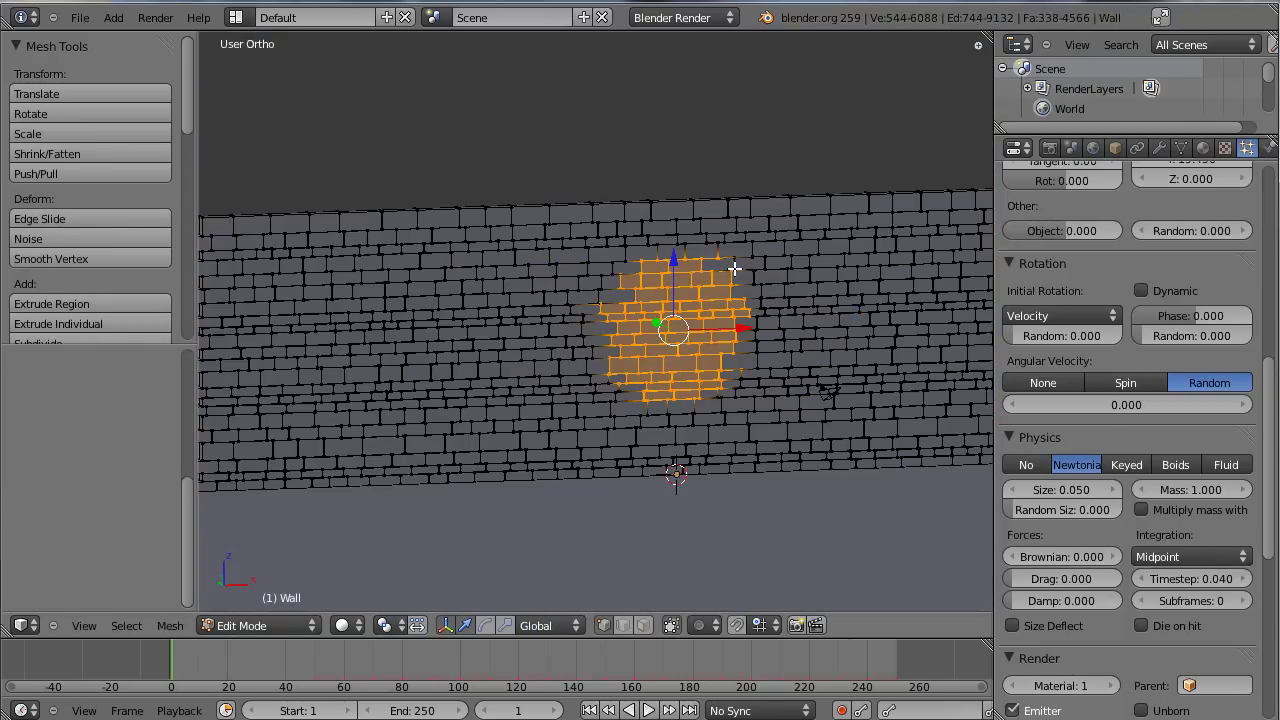
pyautogui.scroll(5, 737, 266)
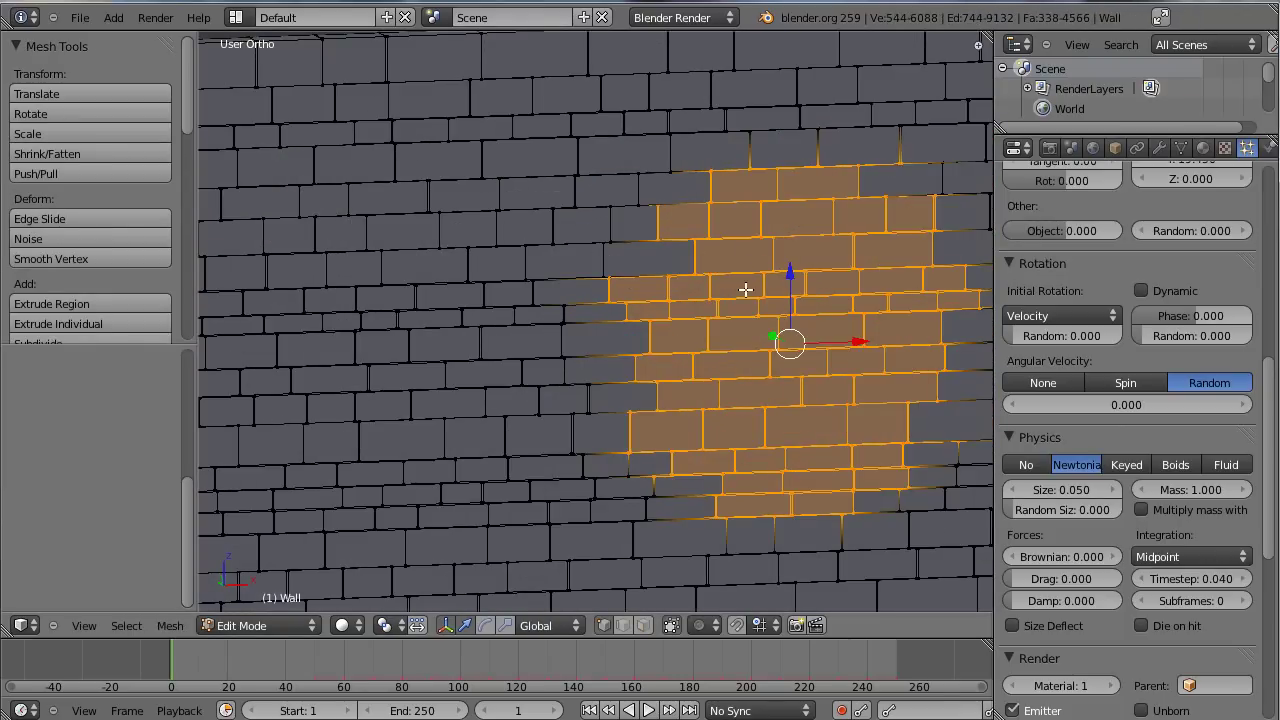
pyautogui.scroll(-3, 745, 289)
pyautogui.moveTo(672, 185); pyautogui.dragTo(591, 189, button='middle')
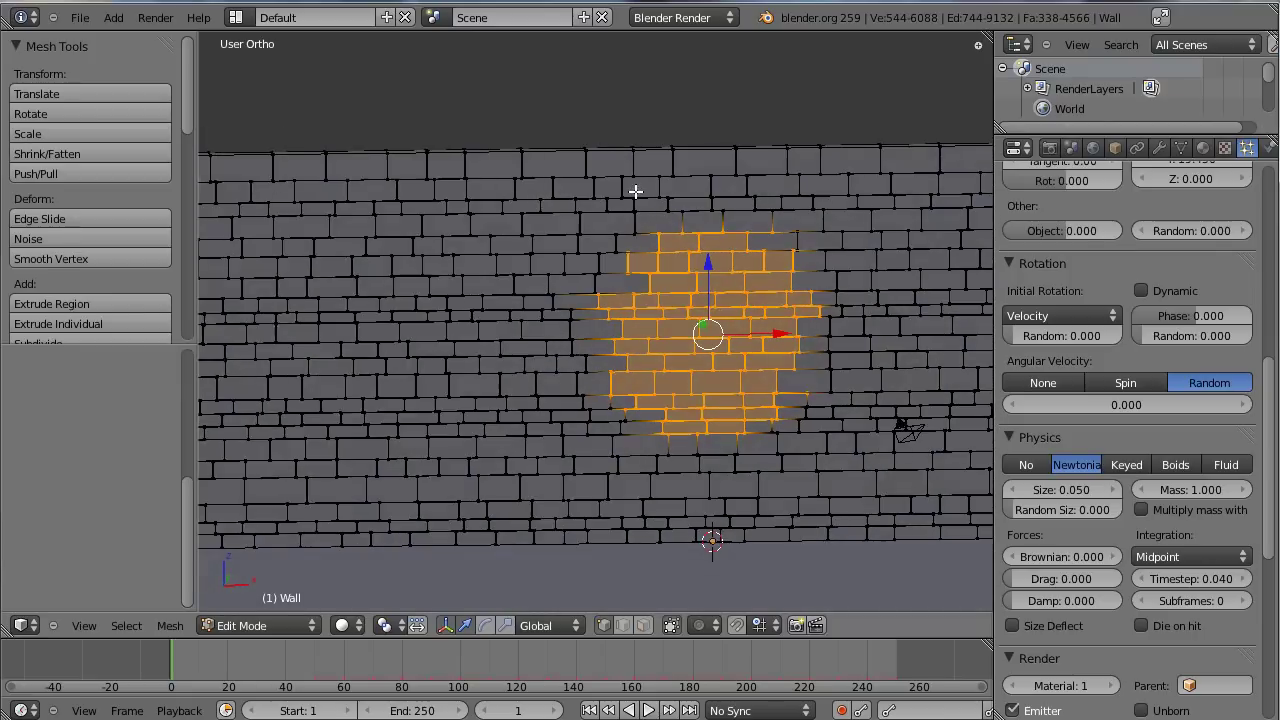
# Step: Subdivide the selected hole faces twice
pyautogui.press('w')
pyautogui.click(850, 238)
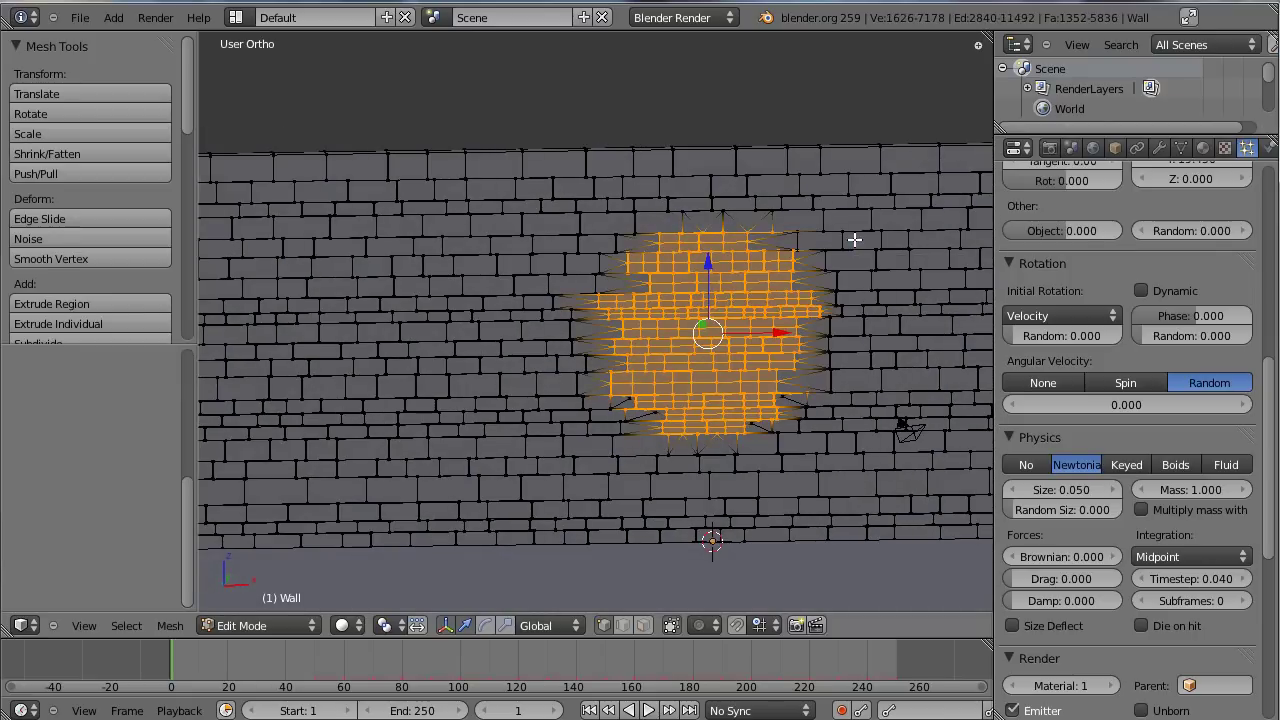
pyautogui.scroll(2, 821, 242)
pyautogui.press('w')
pyautogui.click(817, 241)
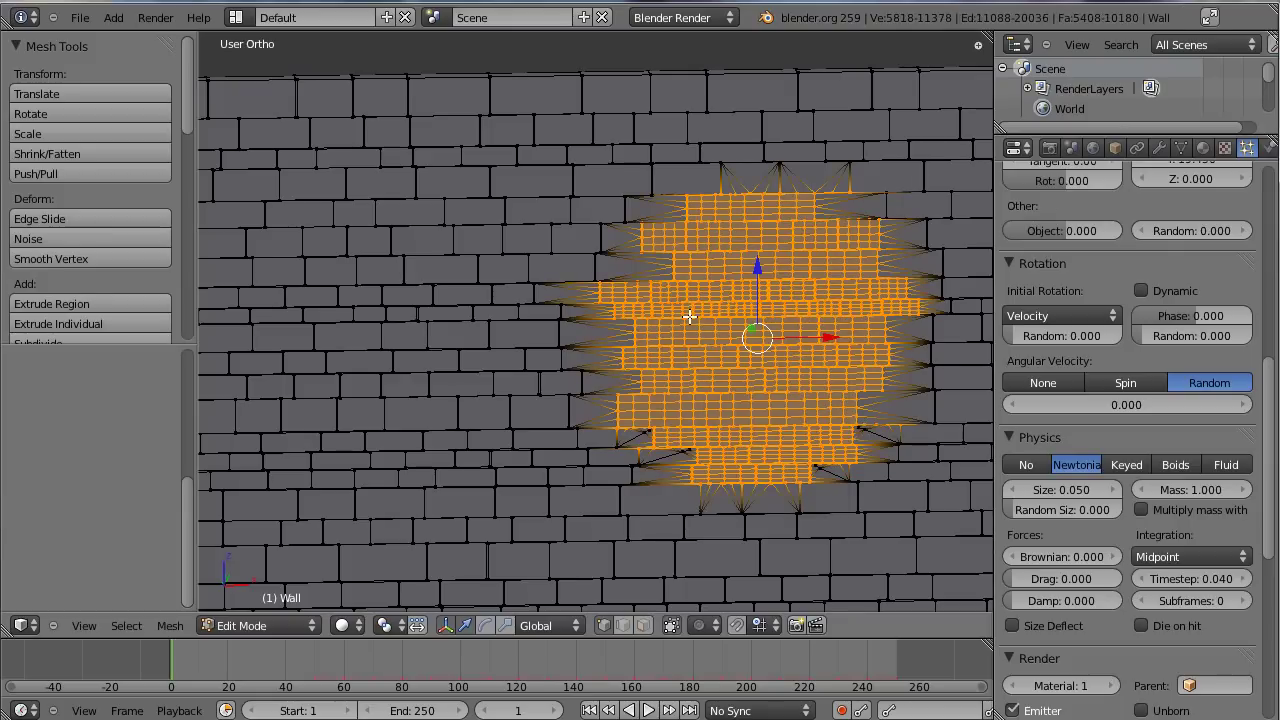
# Step: Return the wall to Object Mode and play the animation to see the finer chunks
pyautogui.moveTo(690, 316); pyautogui.dragTo(703, 183, button='middle')
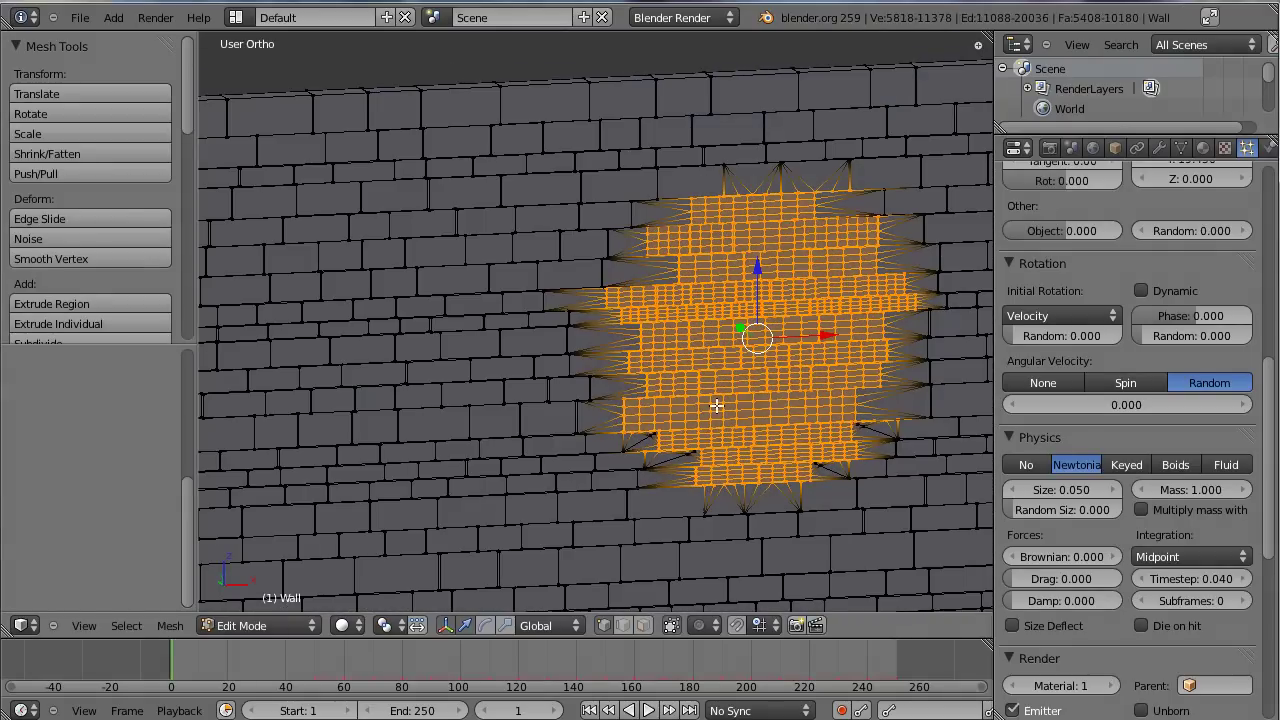
pyautogui.moveTo(599, 430); pyautogui.dragTo(800, 425, button='middle')
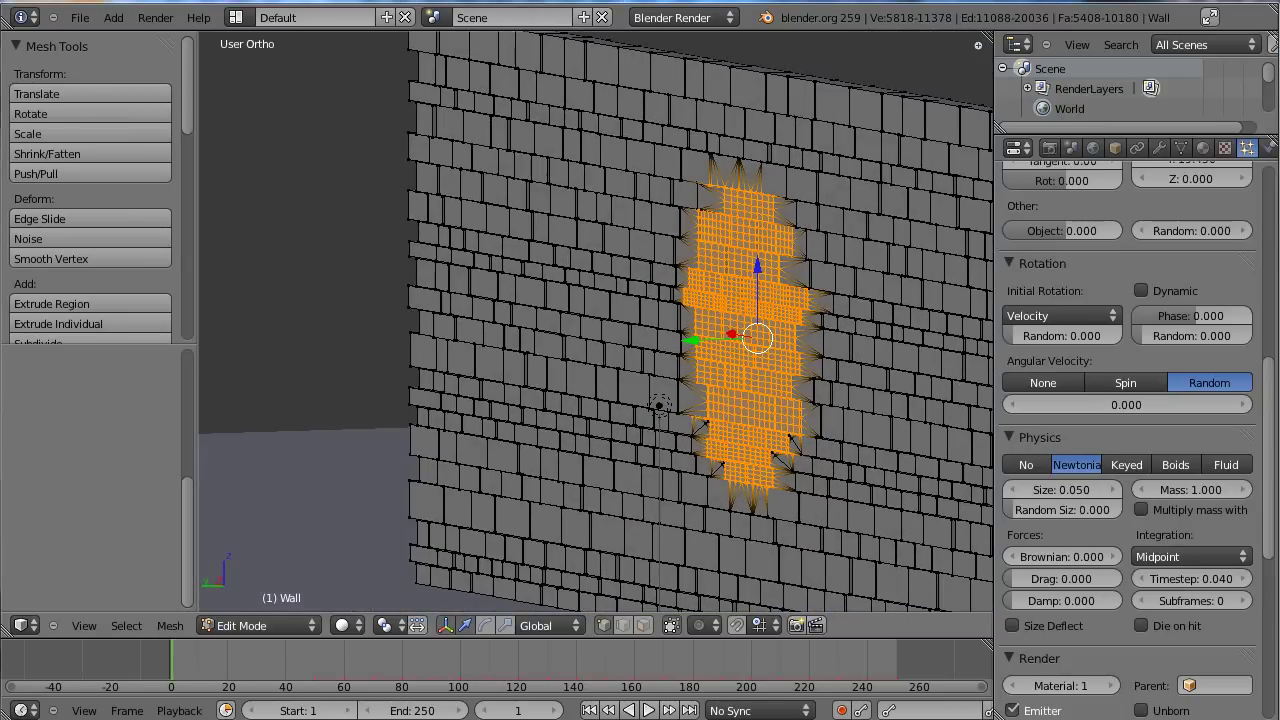
pyautogui.moveTo(474, 313); pyautogui.dragTo(706, 318, button='middle')
pyautogui.moveTo(505, 339); pyautogui.dragTo(752, 391, button='middle')
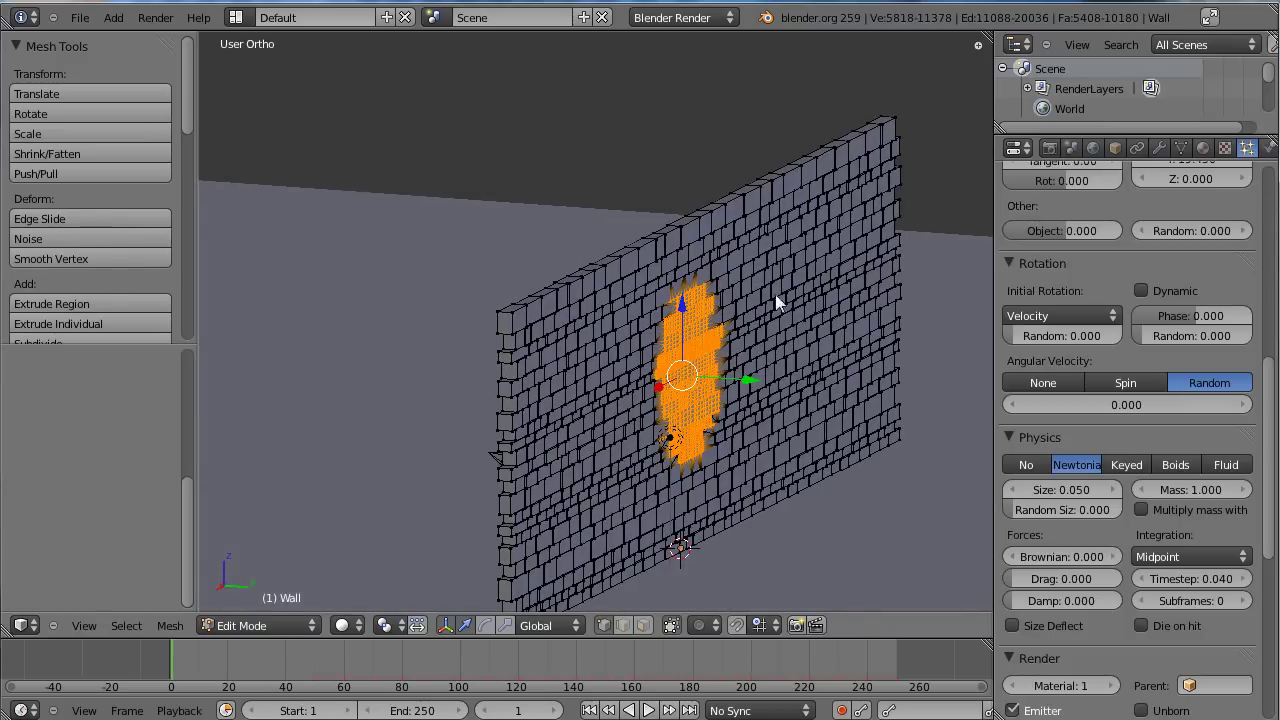
pyautogui.press('Tab')
pyautogui.hotkey('alt', 'a')
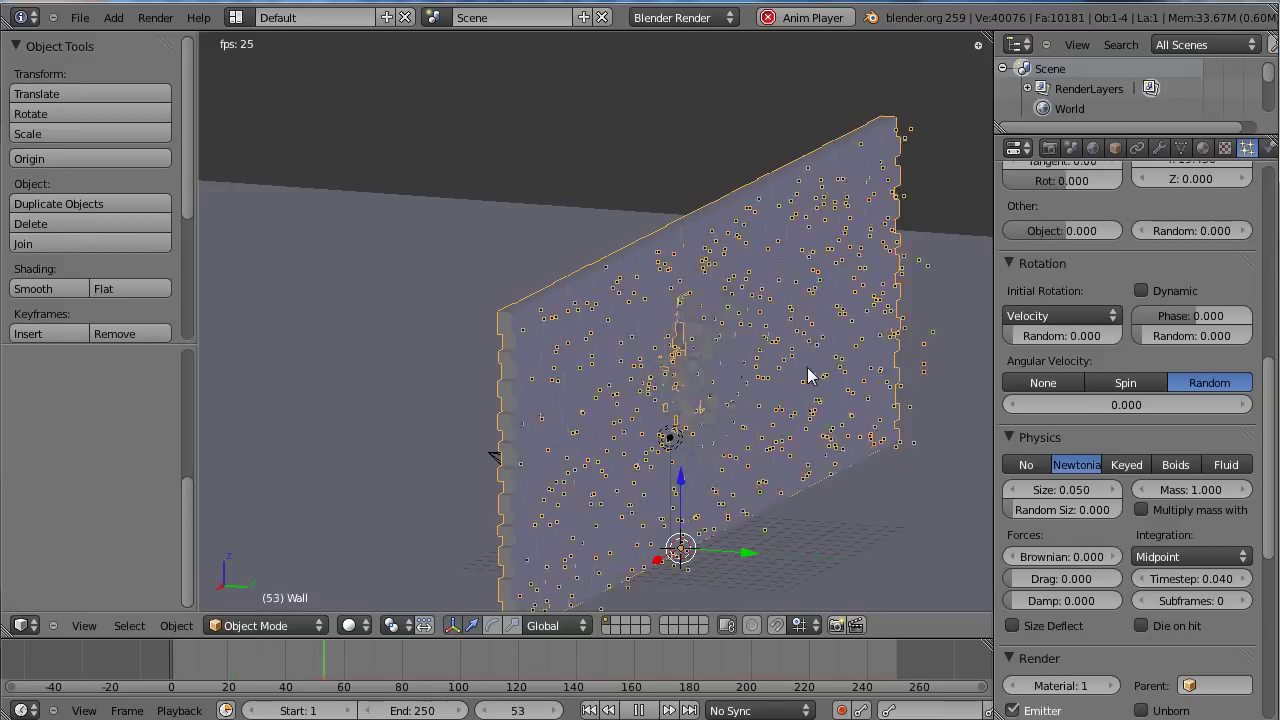
# Step: Watch the finer hole fragments burst outward, then stop playback at frame 1
pyautogui.moveTo(809, 372); pyautogui.dragTo(619, 346, button='middle')
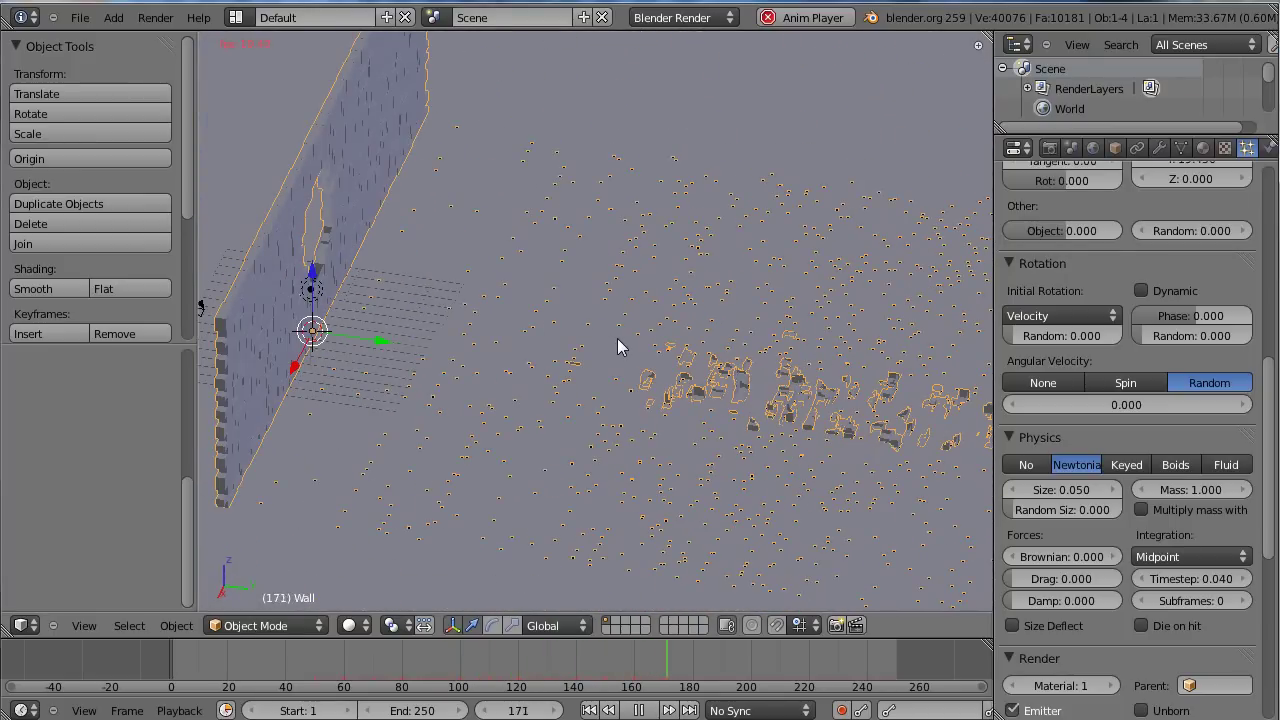
pyautogui.press('Escape')
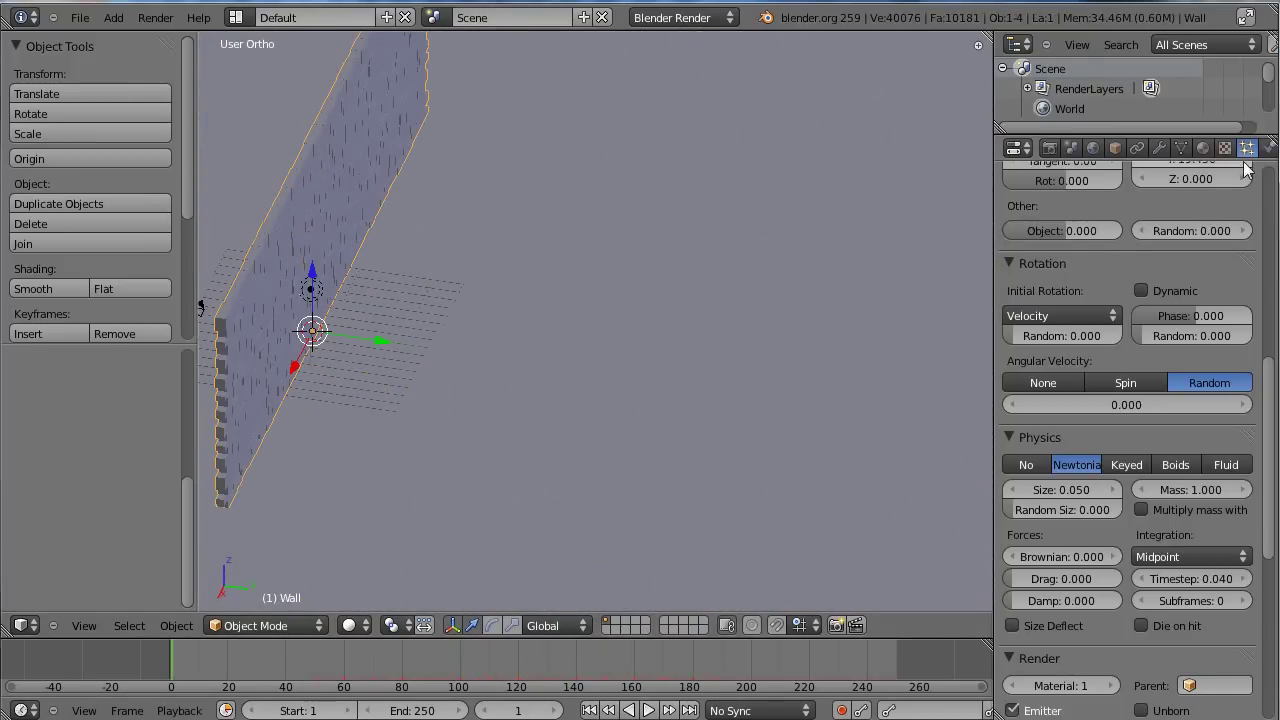
pyautogui.scroll(12, 1141, 332)
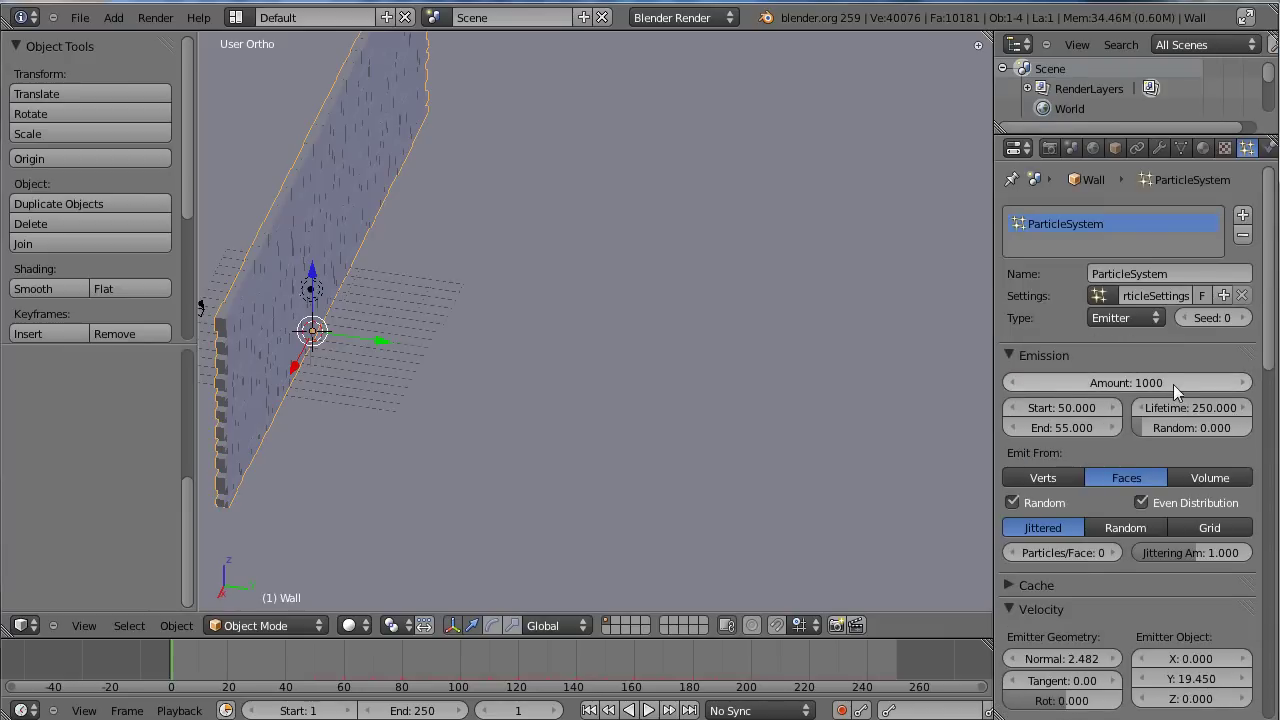
# Step: Raise the wall's particle Amount to 5000 and restart playback
pyautogui.moveTo(1173, 384); pyautogui.dragTo(1176, 377)
pyautogui.click(1113, 381)
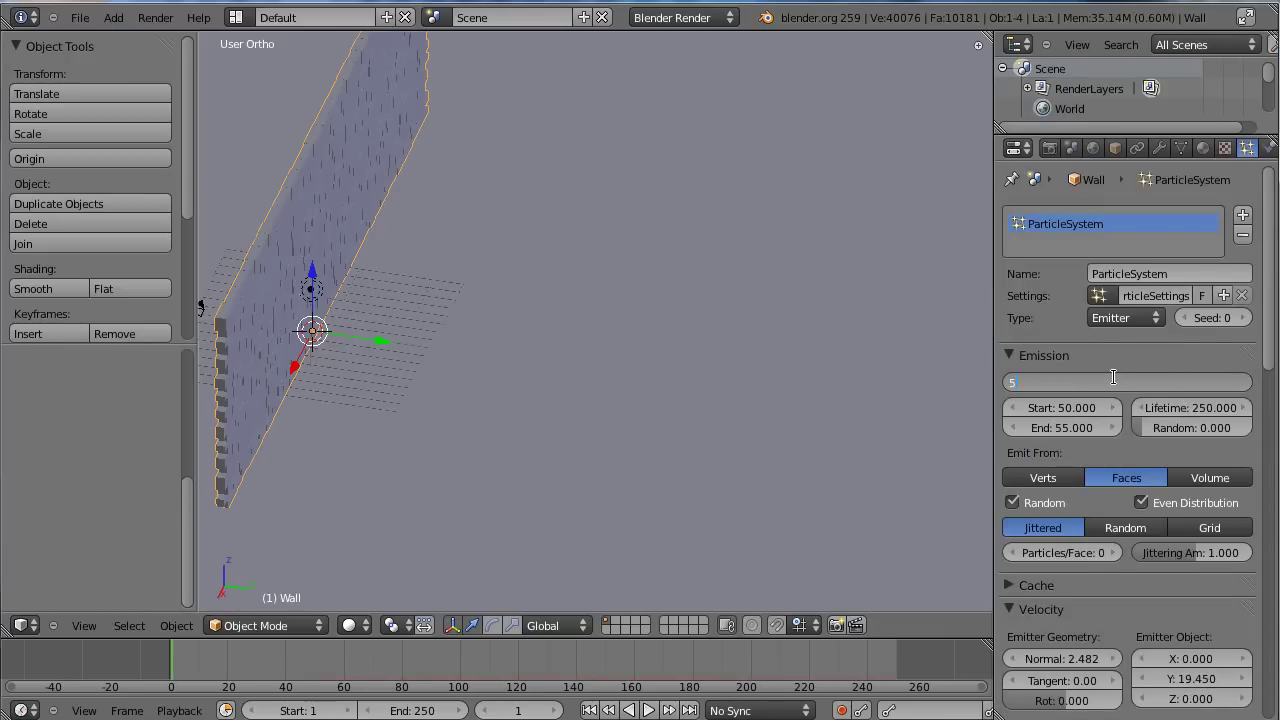
pyautogui.write('5000')
pyautogui.press('Return')
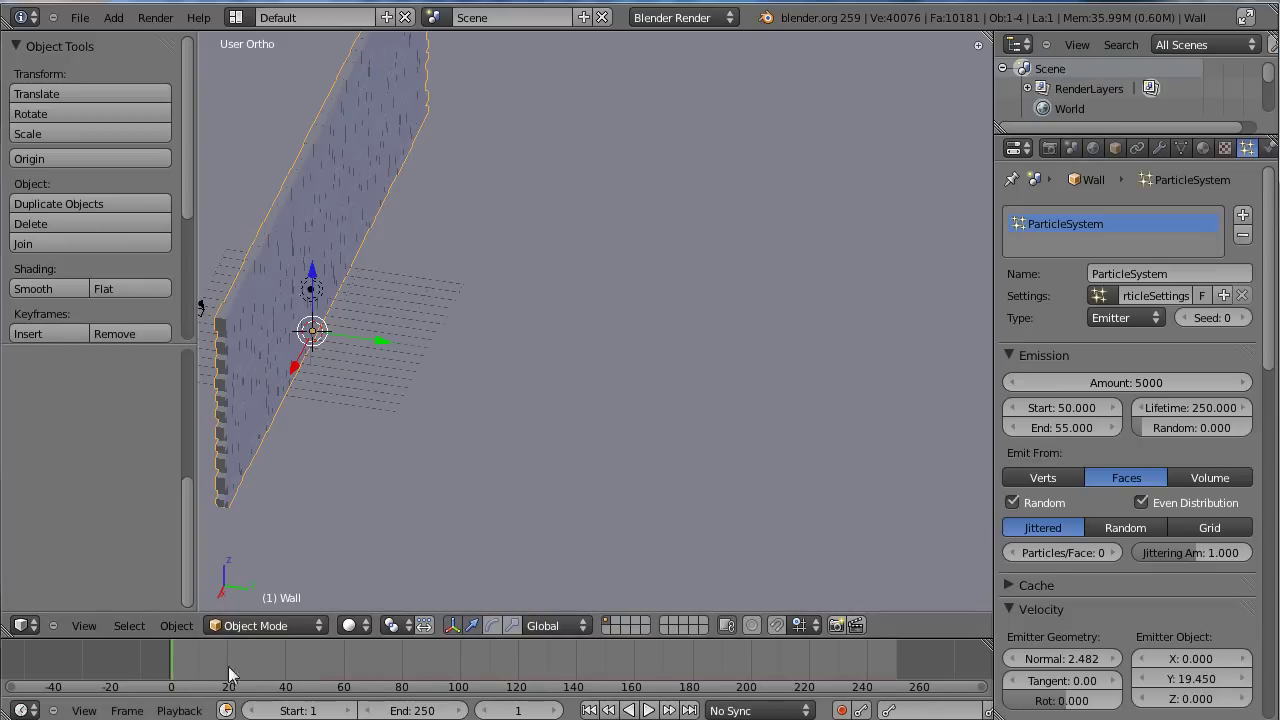
pyautogui.hotkey('alt', 'a')
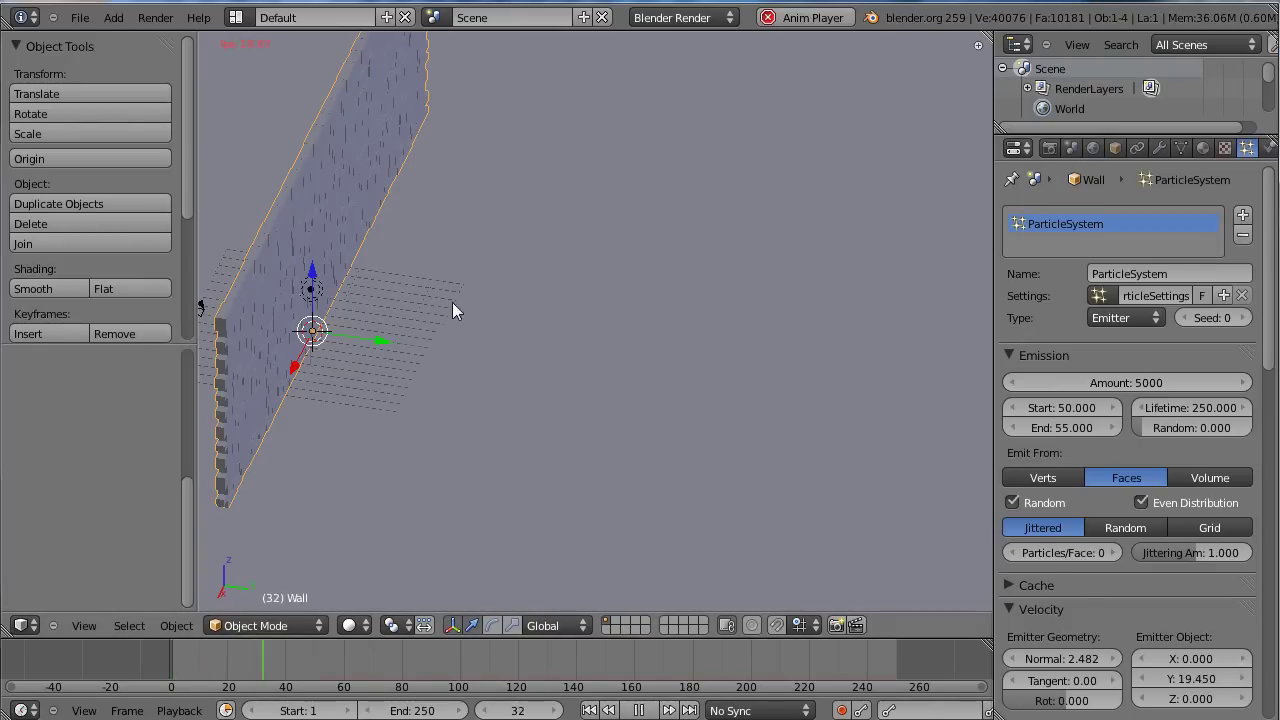
# Step: Stop the denser blast at frame 148, orbit to view the hole, and show the wall's modifiers
pyautogui.scroll(2, 740, 352)
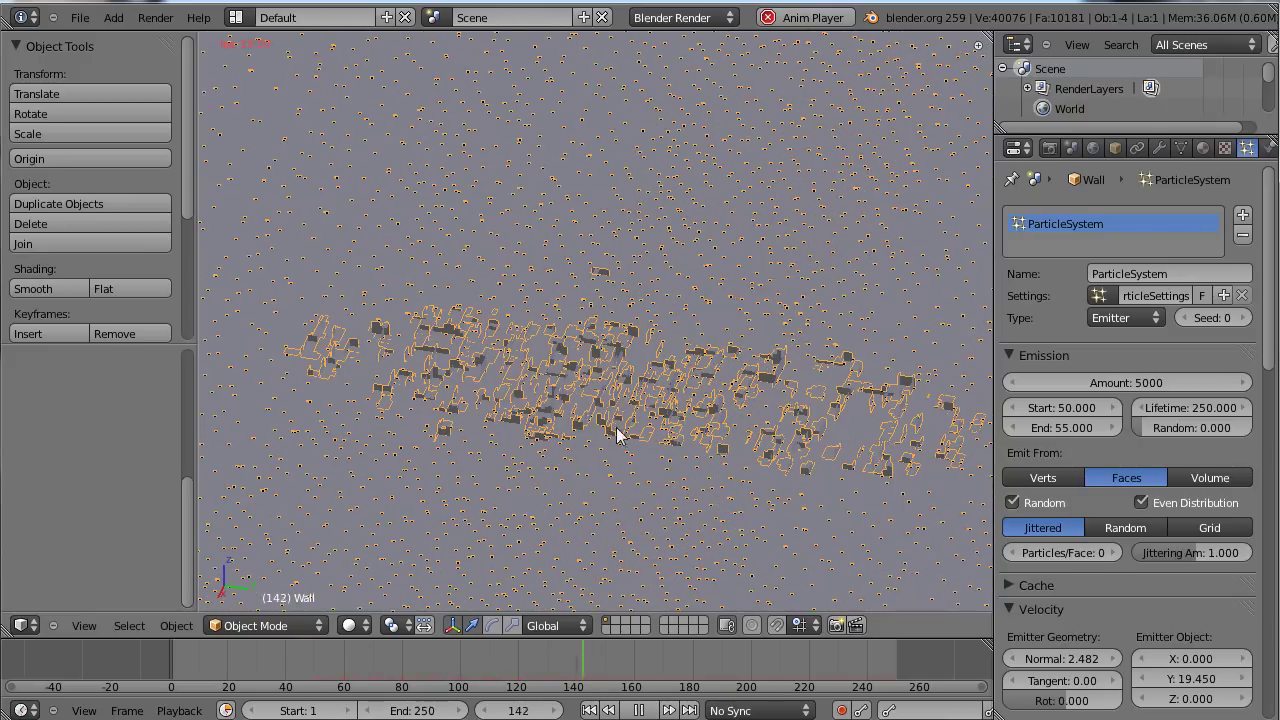
pyautogui.hotkey('alt', 'a')
pyautogui.moveTo(768, 378); pyautogui.dragTo(646, 378, button='middle')
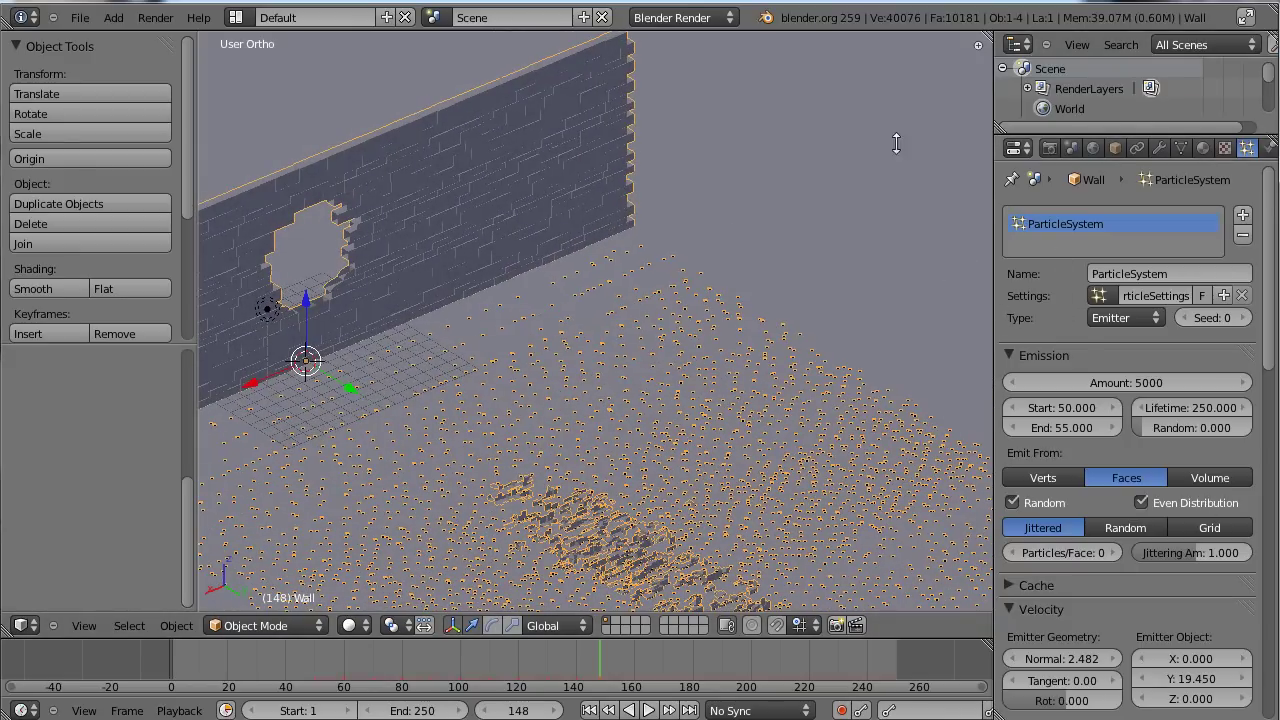
pyautogui.click(1160, 149)
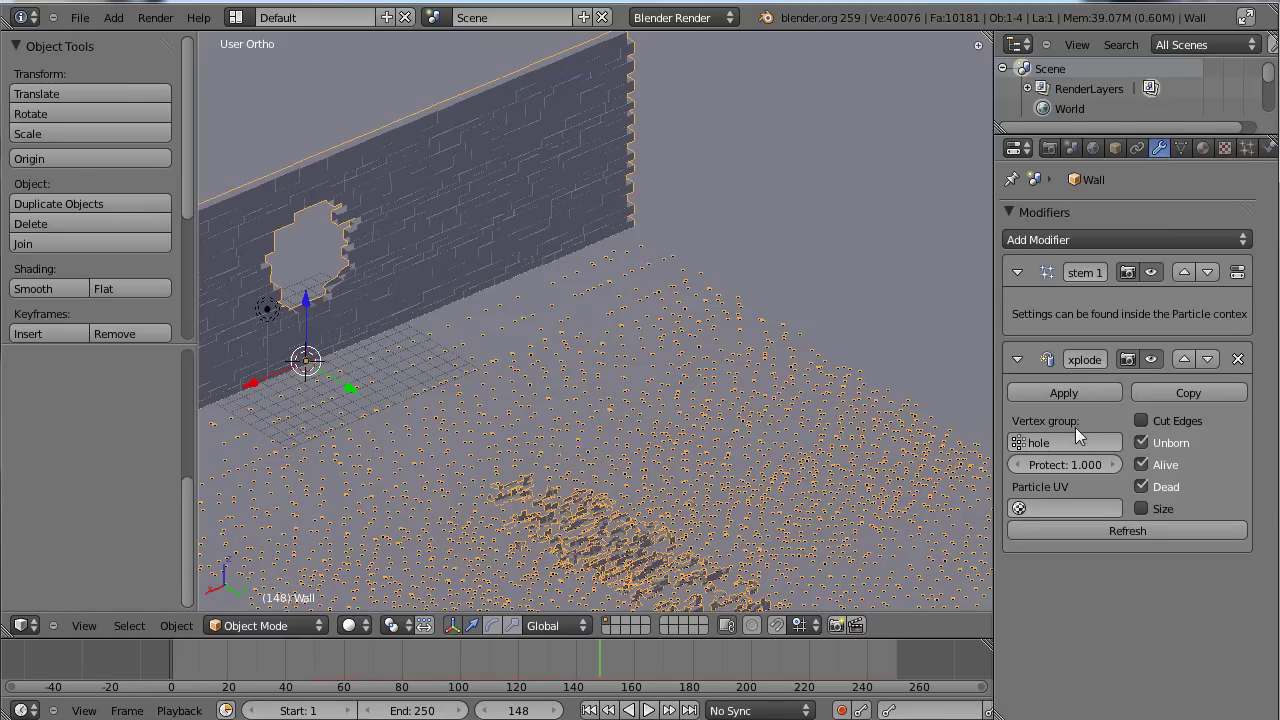
# Step: Add a Solidify modifier to the wall and move in close to the debris slabs
pyautogui.click(1179, 241)
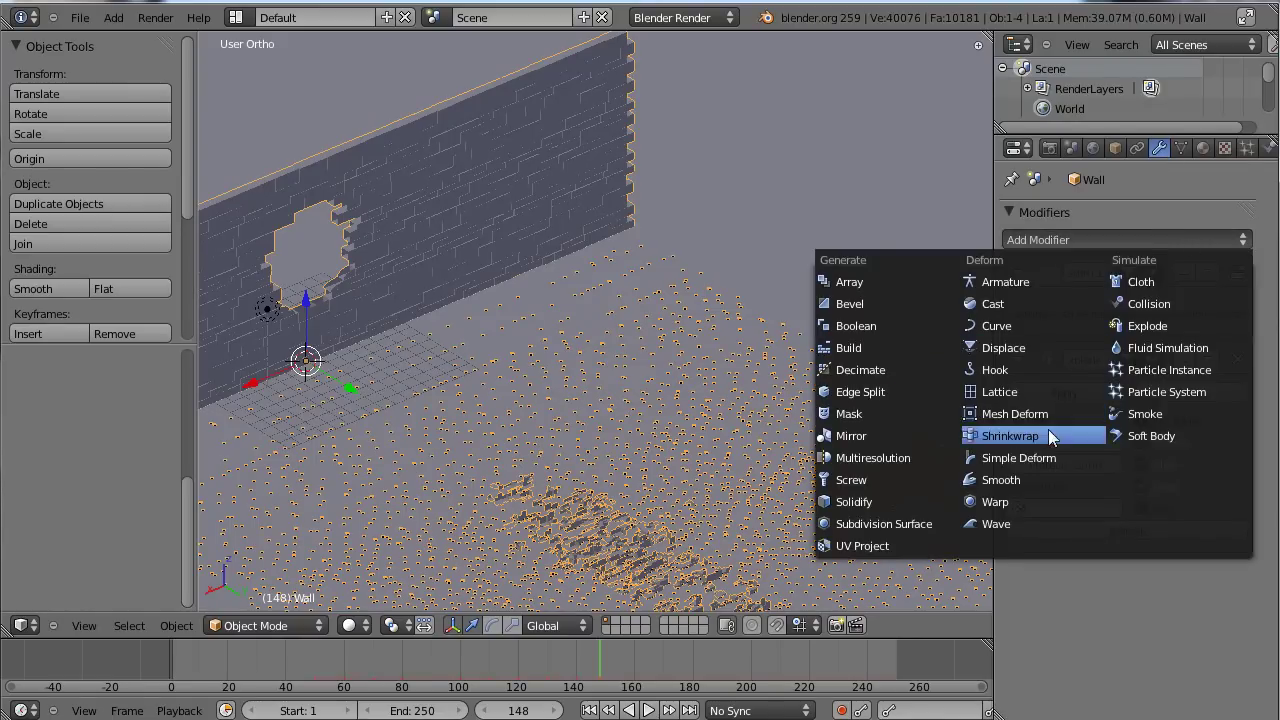
pyautogui.click(855, 501)
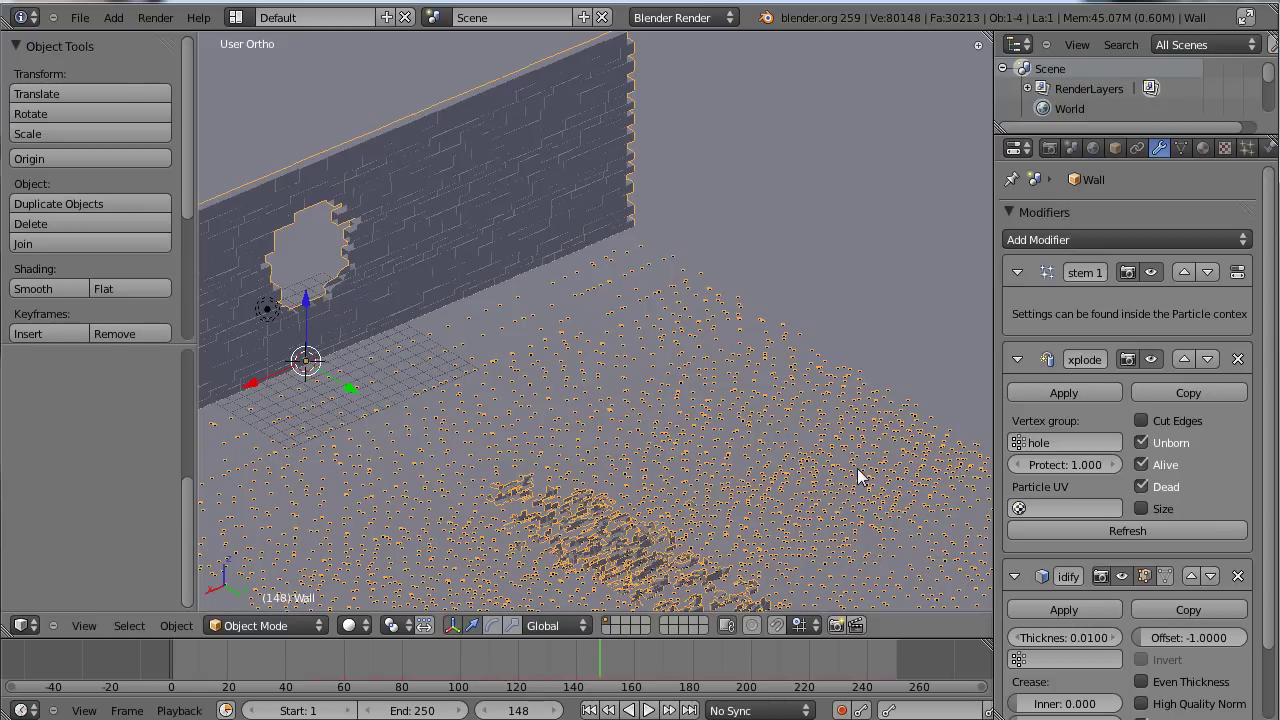
pyautogui.keyDown('shift'); pyautogui.moveTo(666, 317); pyautogui.dragTo(880, 346, button='middle'); pyautogui.keyUp('shift')
pyautogui.scroll(10, 609, 234)
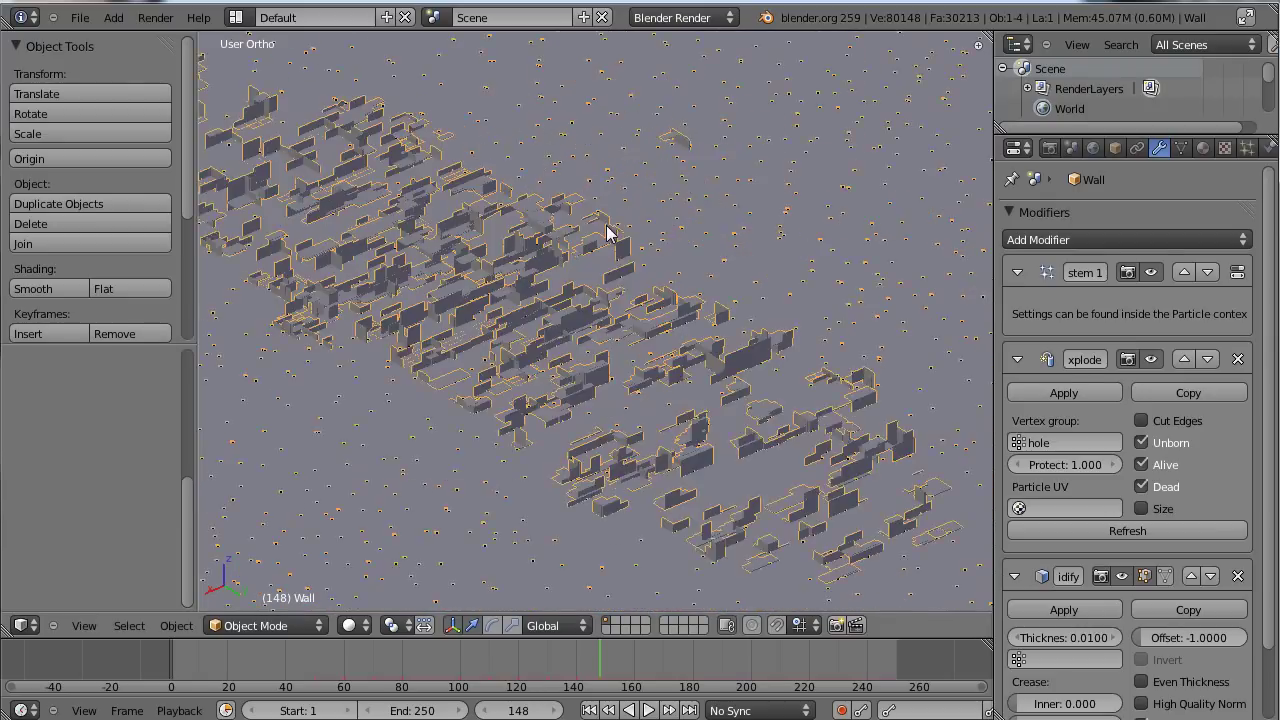
pyautogui.scroll(-5, 619, 289)
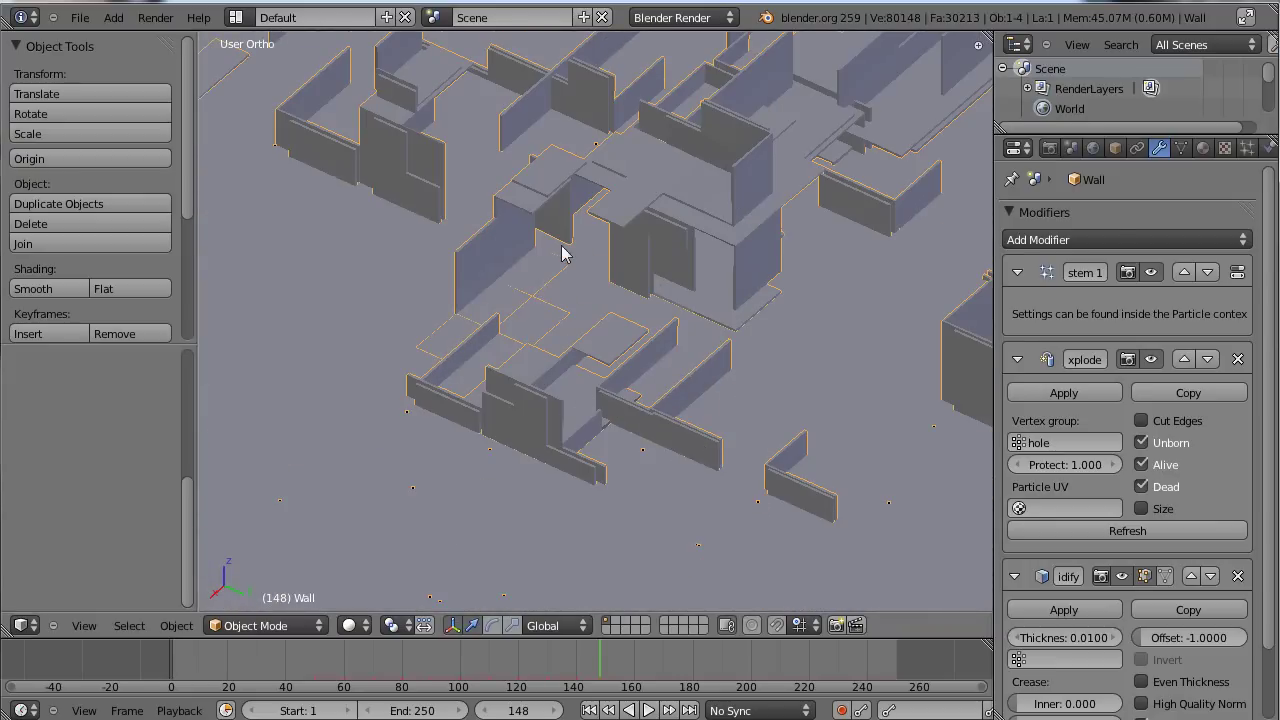
pyautogui.keyDown('shift'); pyautogui.moveTo(562, 254); pyautogui.dragTo(797, 432, button='middle'); pyautogui.keyUp('shift')
pyautogui.keyDown('shift'); pyautogui.moveTo(425, 224); pyautogui.dragTo(728, 443, button='middle'); pyautogui.keyUp('shift')
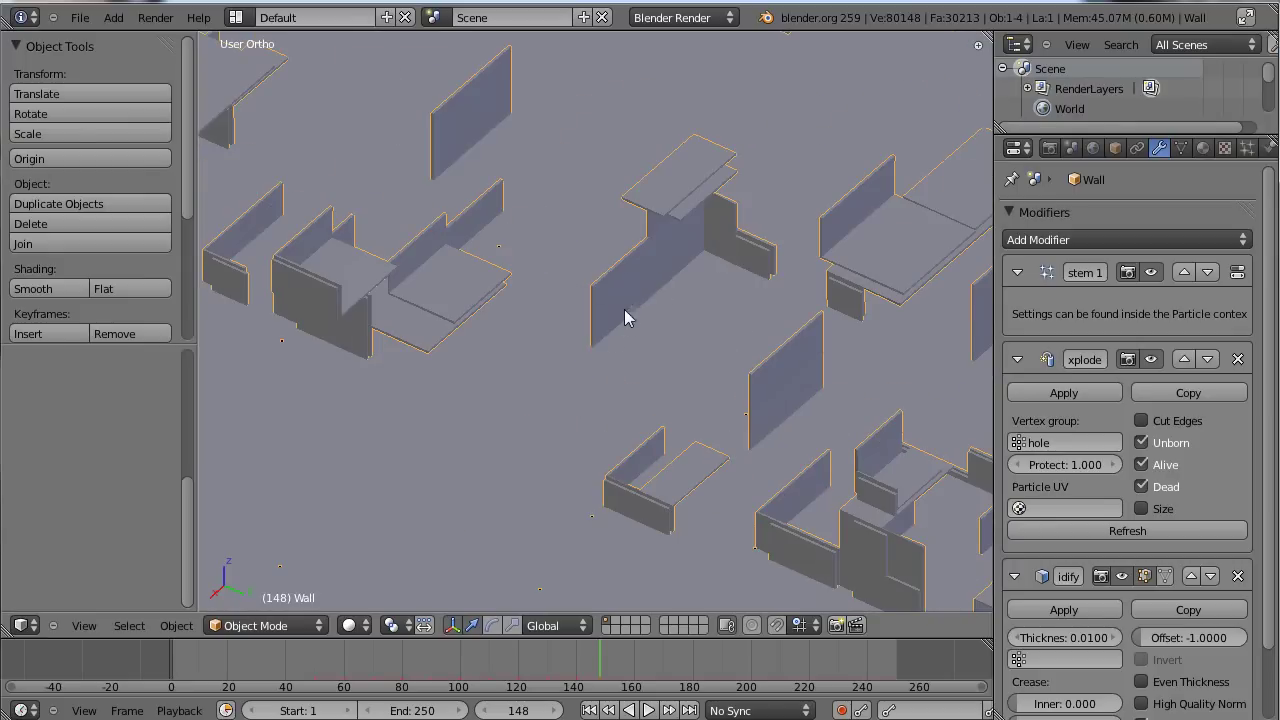
pyautogui.scroll(-3, 1268, 442)
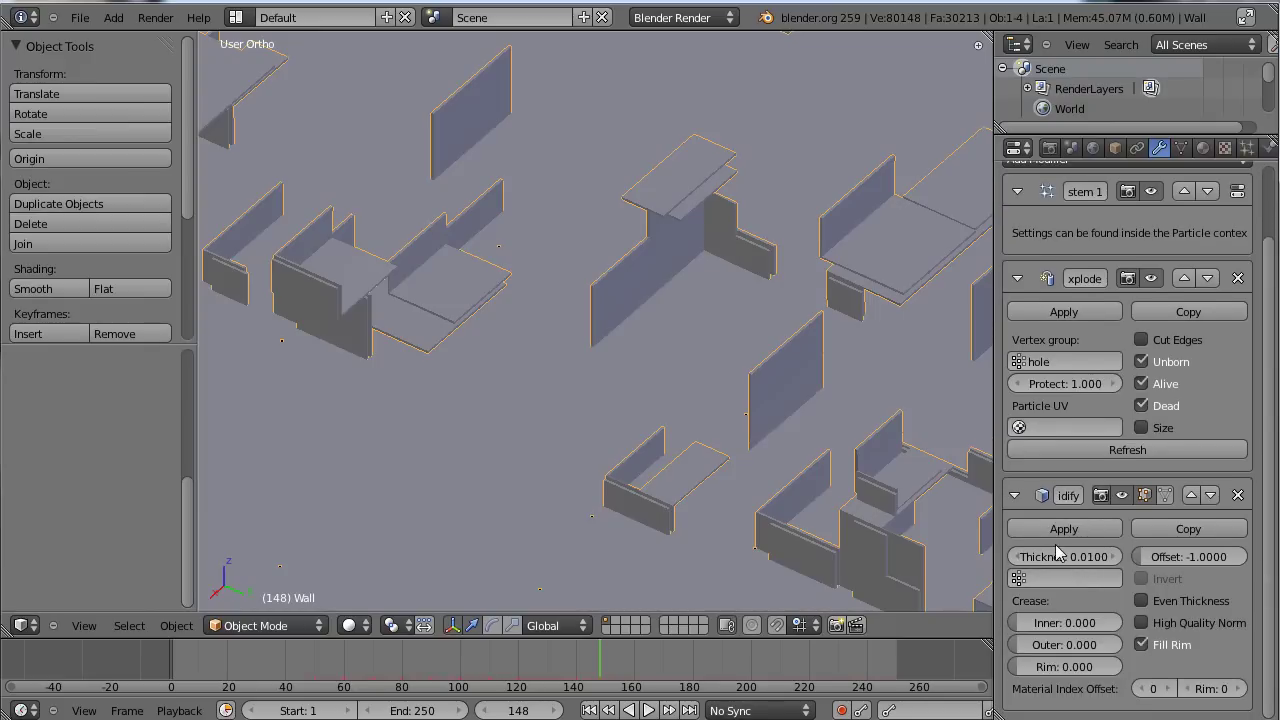
# Step: Set the Solidify thickness to about 0.1778 with offset 0
pyautogui.moveTo(1086, 556); pyautogui.dragTo(1103, 556)
pyautogui.click(1203, 557)
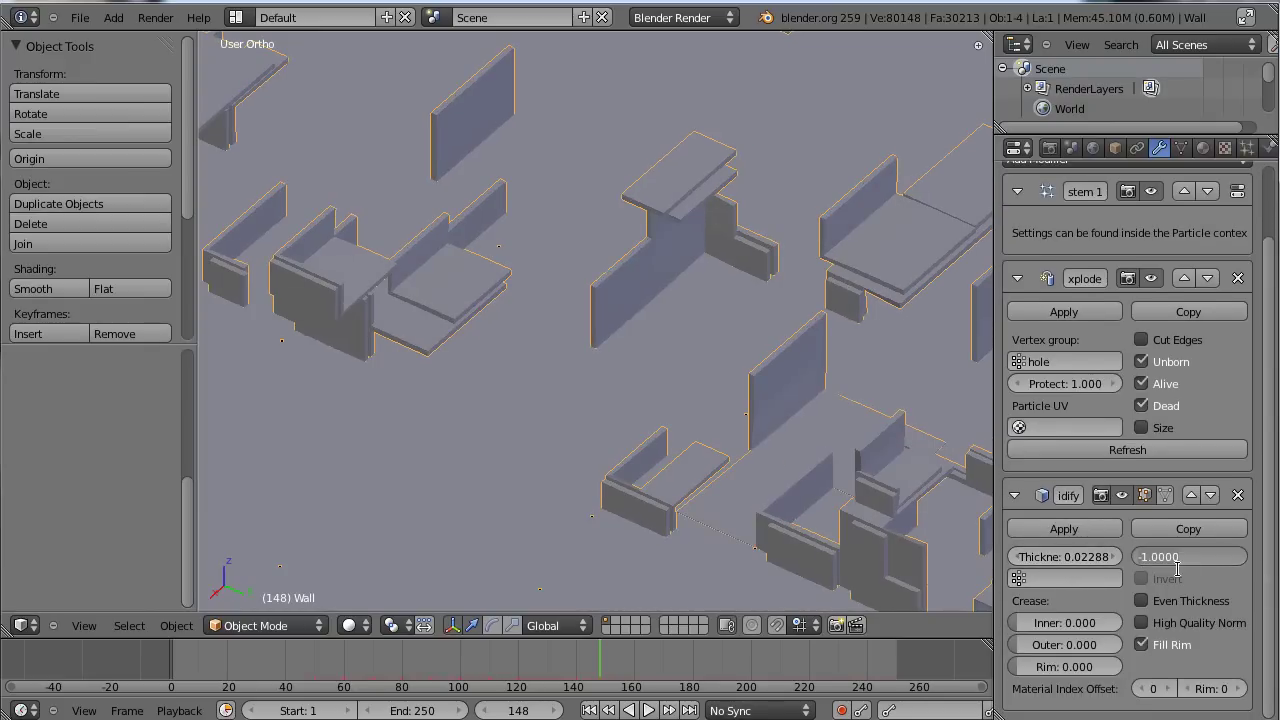
pyautogui.write('0')
pyautogui.press('Return')
pyautogui.moveTo(1088, 557); pyautogui.dragTo(1124, 574)
pyautogui.scroll(-8, 414, 200)
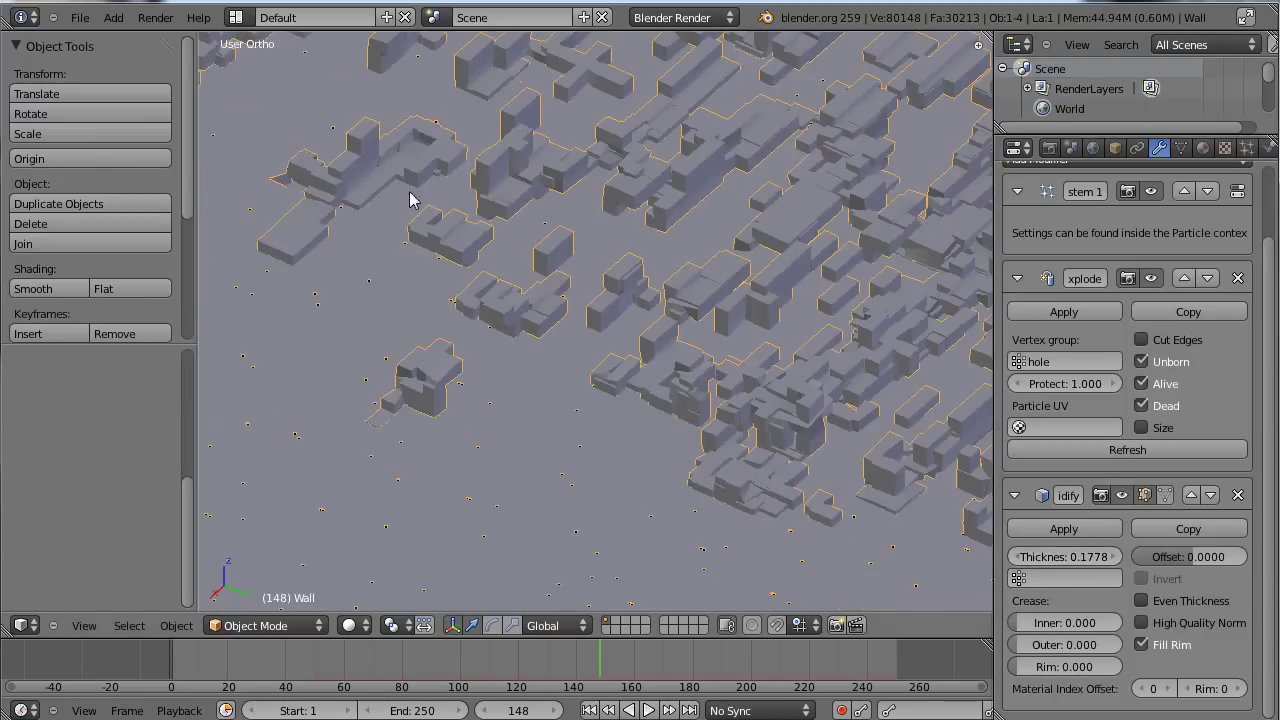
pyautogui.scroll(10, 529, 194)
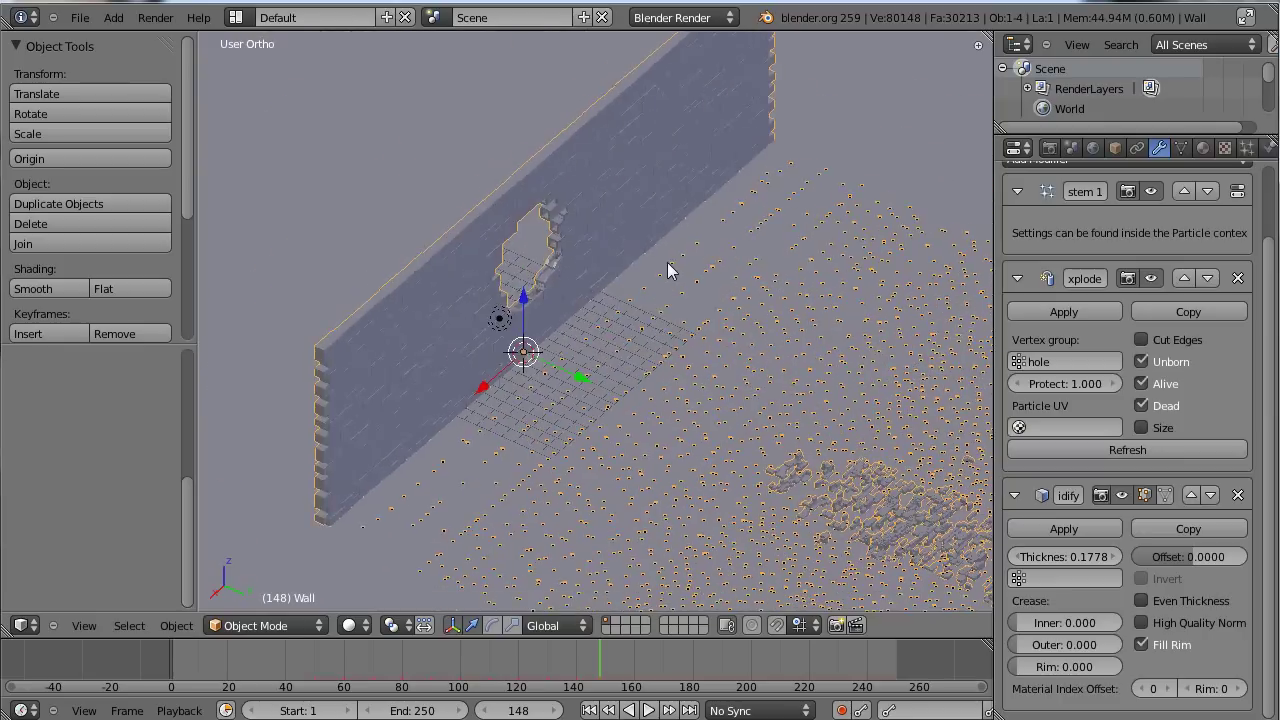
# Step: Set Solidify thickness to about 0.0932 and offset to -1, and enable Even Thickness
pyautogui.scroll(2, 884, 478)
pyautogui.keyDown('shift'); pyautogui.moveTo(907, 453); pyautogui.dragTo(655, 110, button='middle'); pyautogui.keyUp('shift')
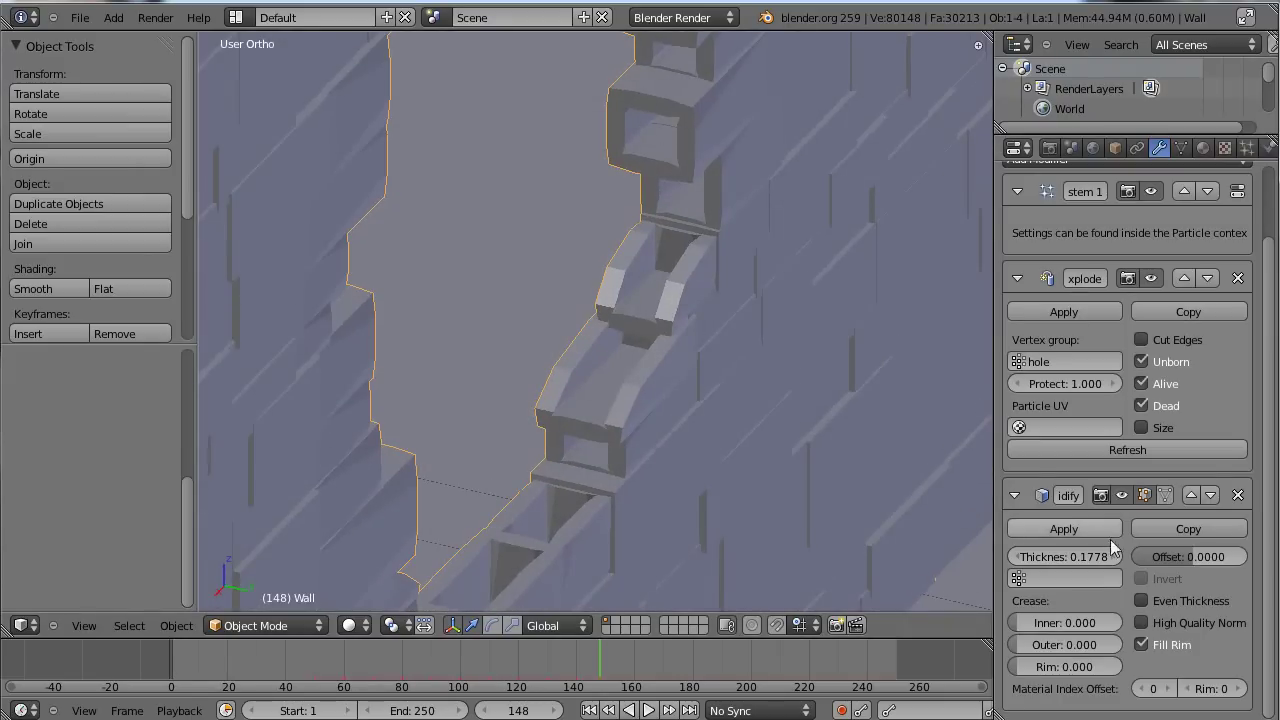
pyautogui.moveTo(1066, 558)
pyautogui.mouseDown()
pyautogui.moveTo(987, 555)
pyautogui.moveTo(1100, 553)
pyautogui.moveTo(1033, 557)
pyautogui.moveTo(1090, 558)
pyautogui.mouseUp()
pyautogui.moveTo(1200, 558); pyautogui.dragTo(1058, 568)
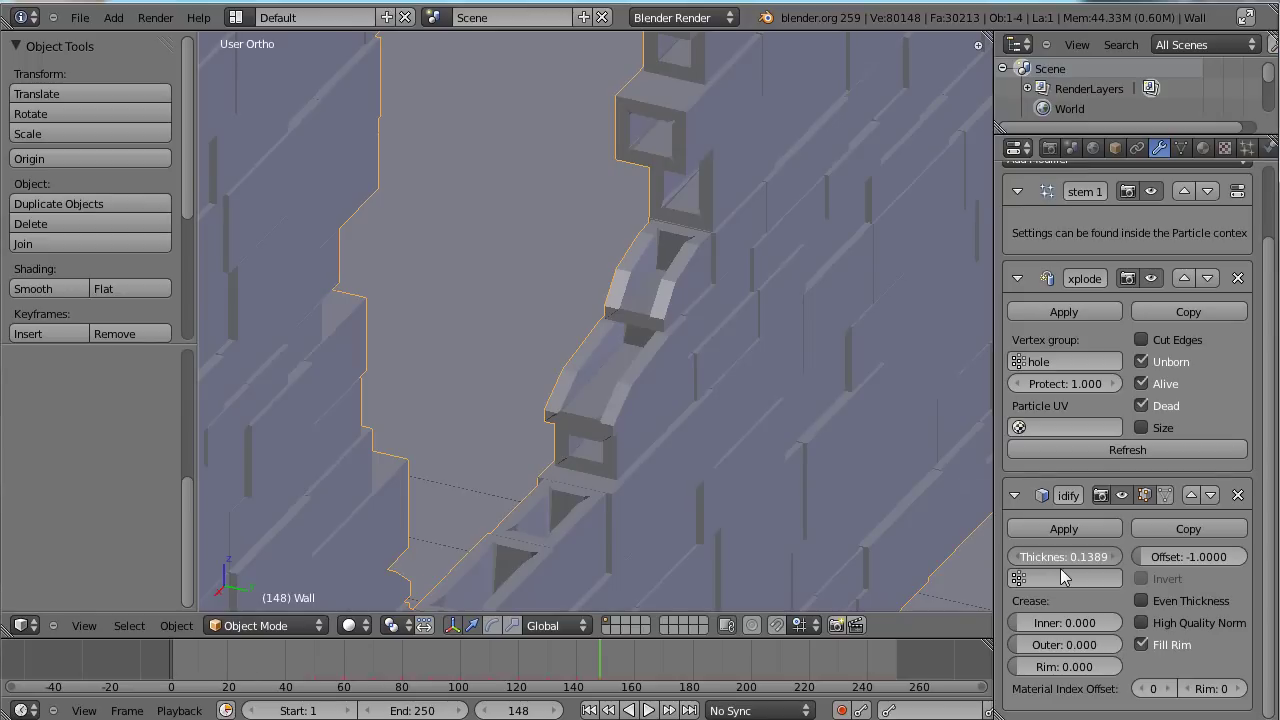
pyautogui.moveTo(1061, 568); pyautogui.dragTo(998, 586)
pyautogui.click(1162, 604)
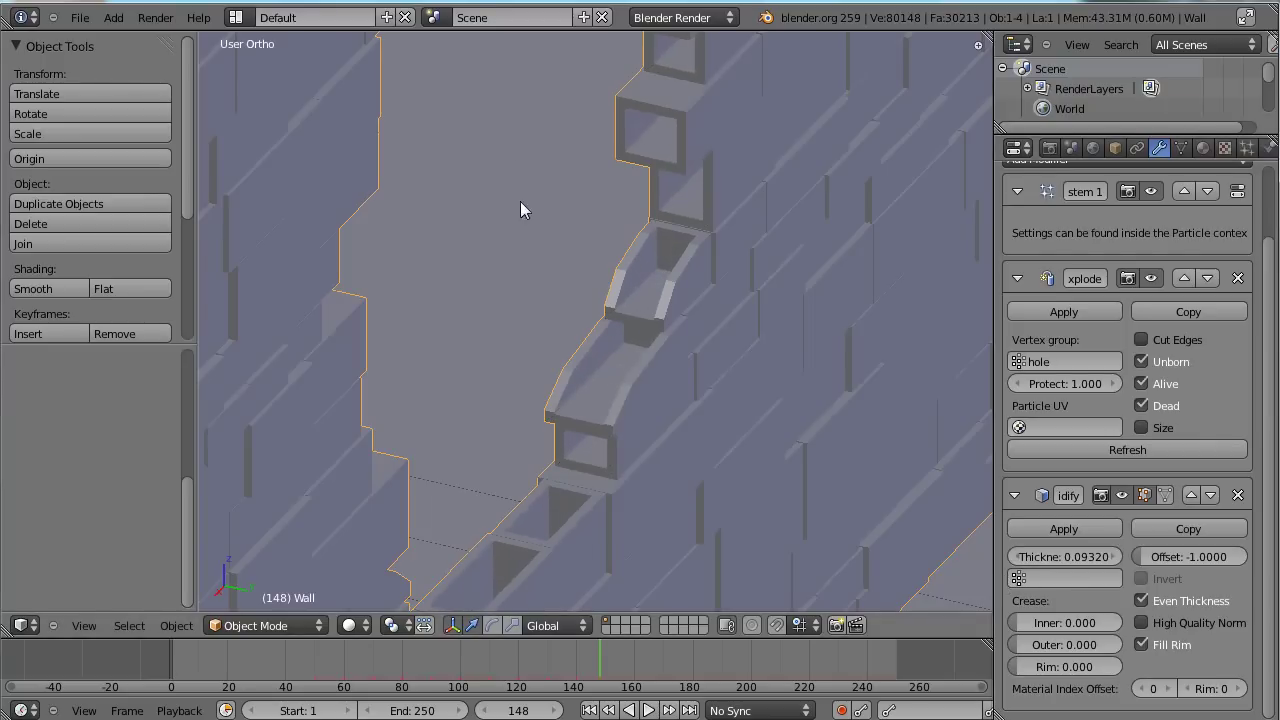
pyautogui.scroll(-4, 746, 230)
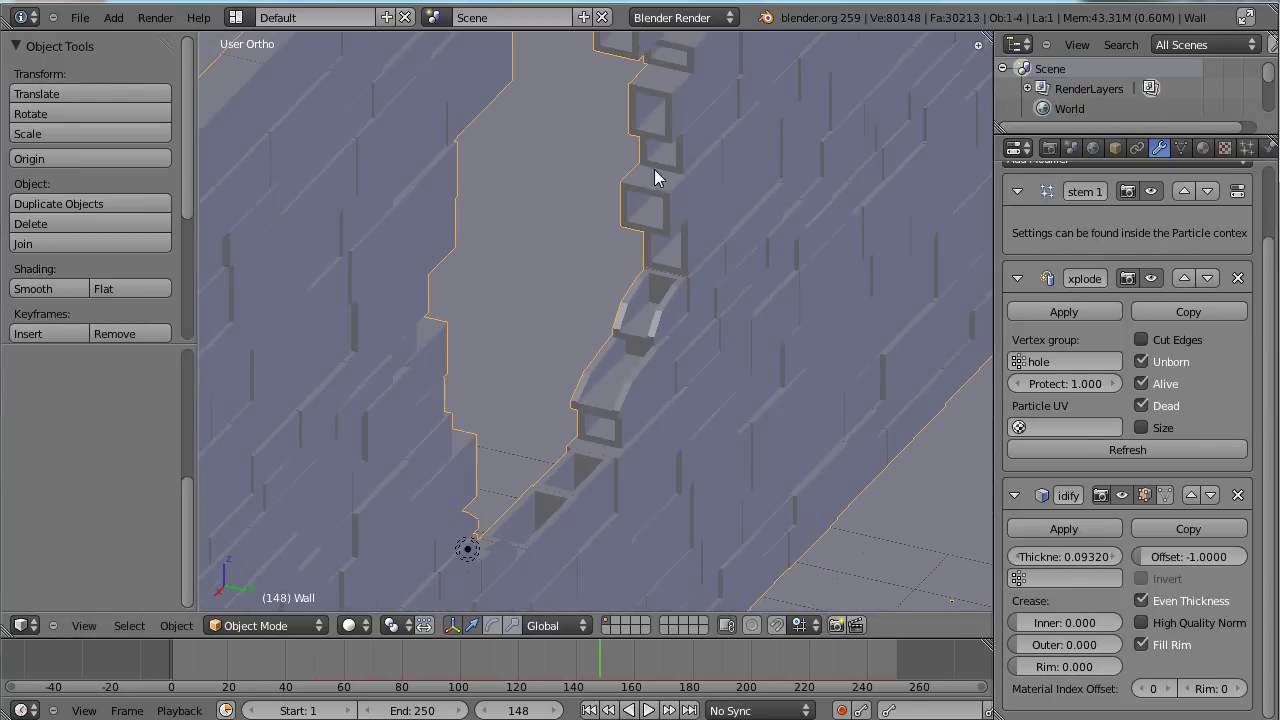
pyautogui.keyDown('shift'); pyautogui.moveTo(634, 229); pyautogui.dragTo(466, 360, button='middle'); pyautogui.keyUp('shift')
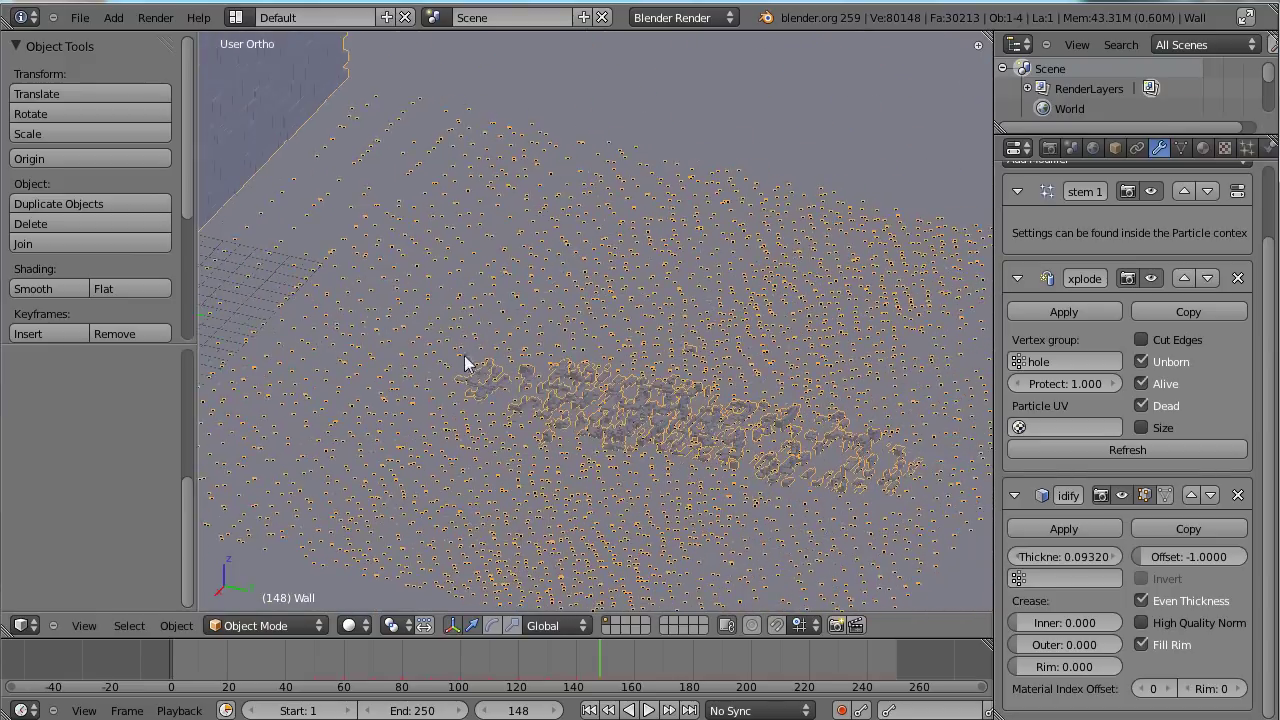
# Step: Zoom and orbit to a tilted view of the wall and the scattered debris
pyautogui.scroll(5, 480, 365)
pyautogui.scroll(5, 422, 299)
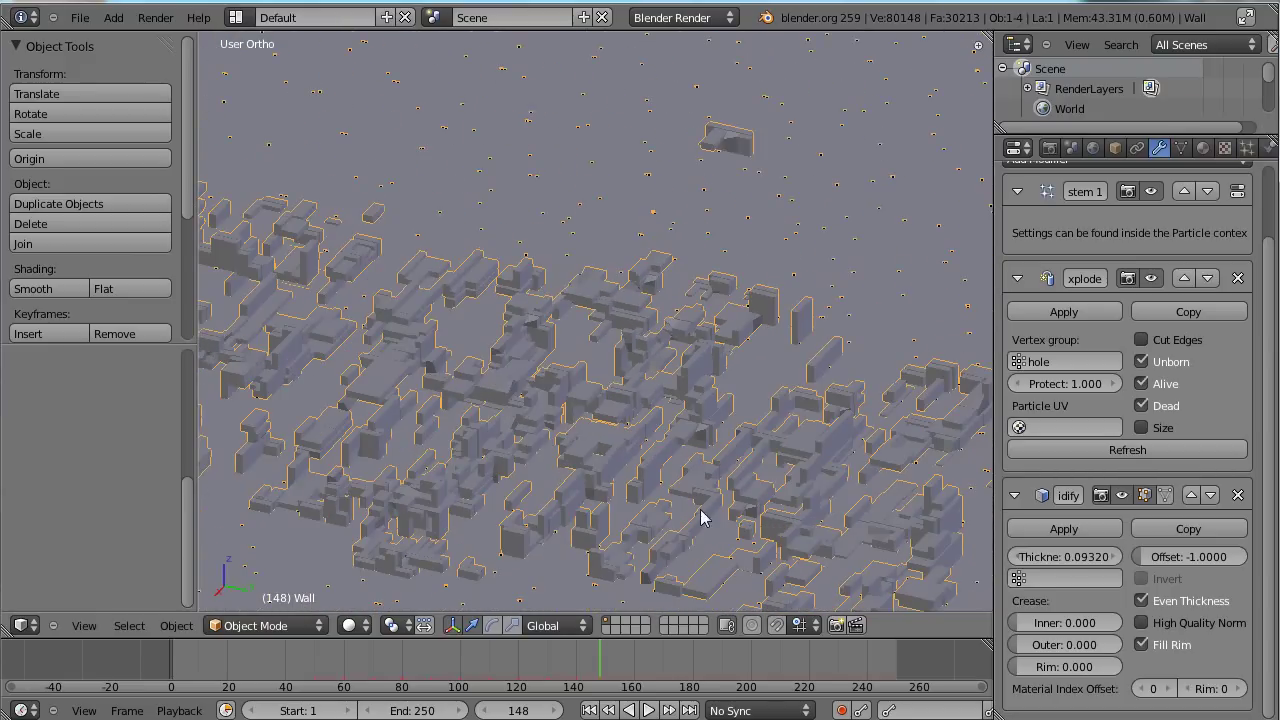
pyautogui.scroll(-8, 401, 259)
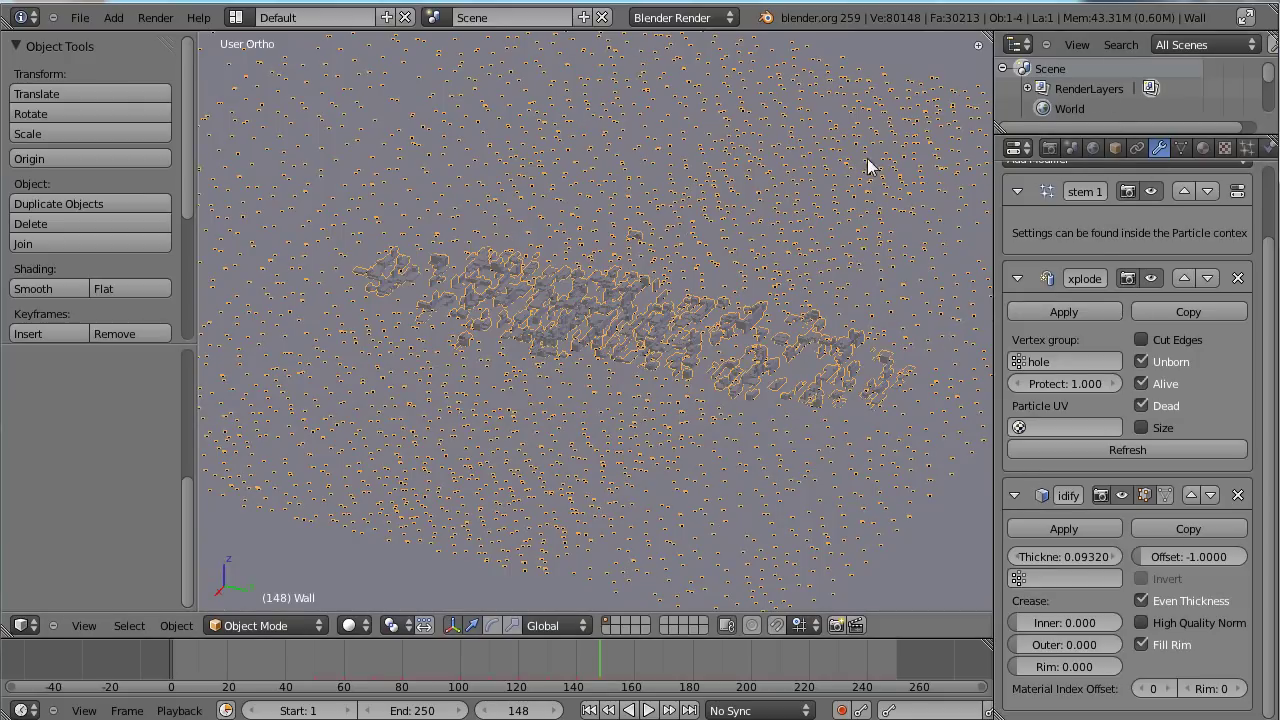
pyautogui.moveTo(867, 158); pyautogui.dragTo(524, 167, button='middle')
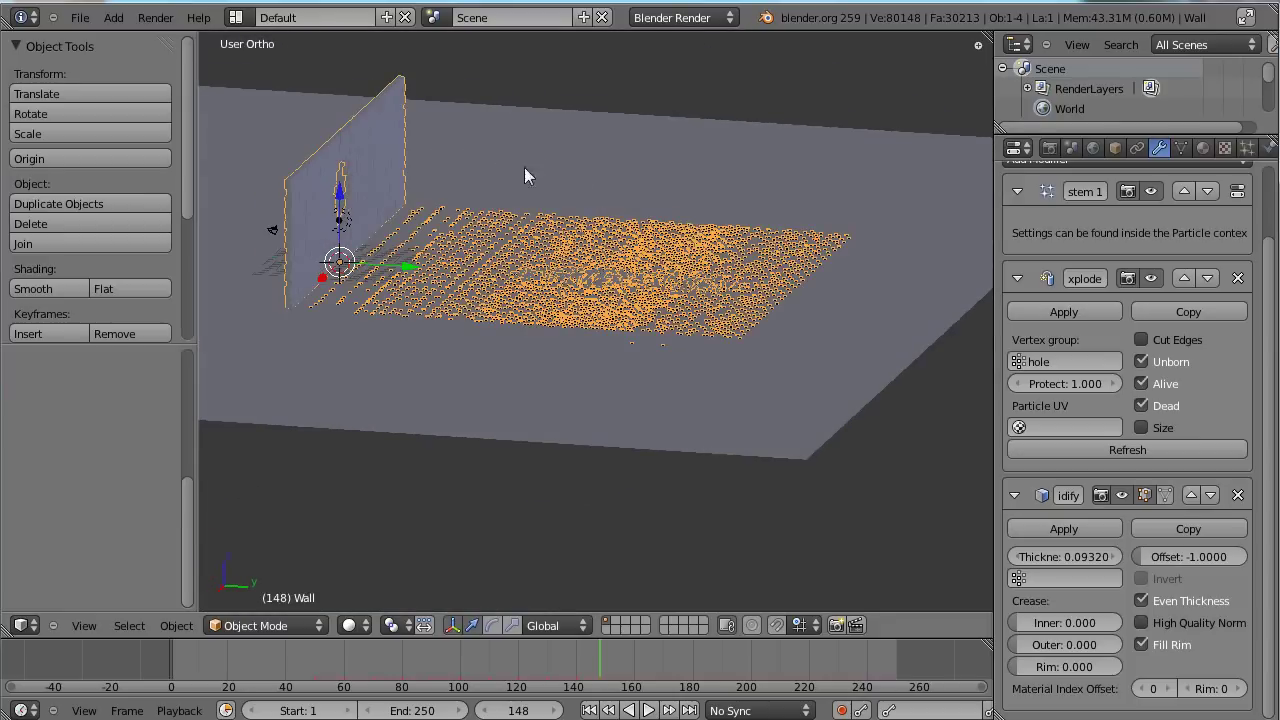
pyautogui.moveTo(556, 412); pyautogui.dragTo(584, 316, button='middle')
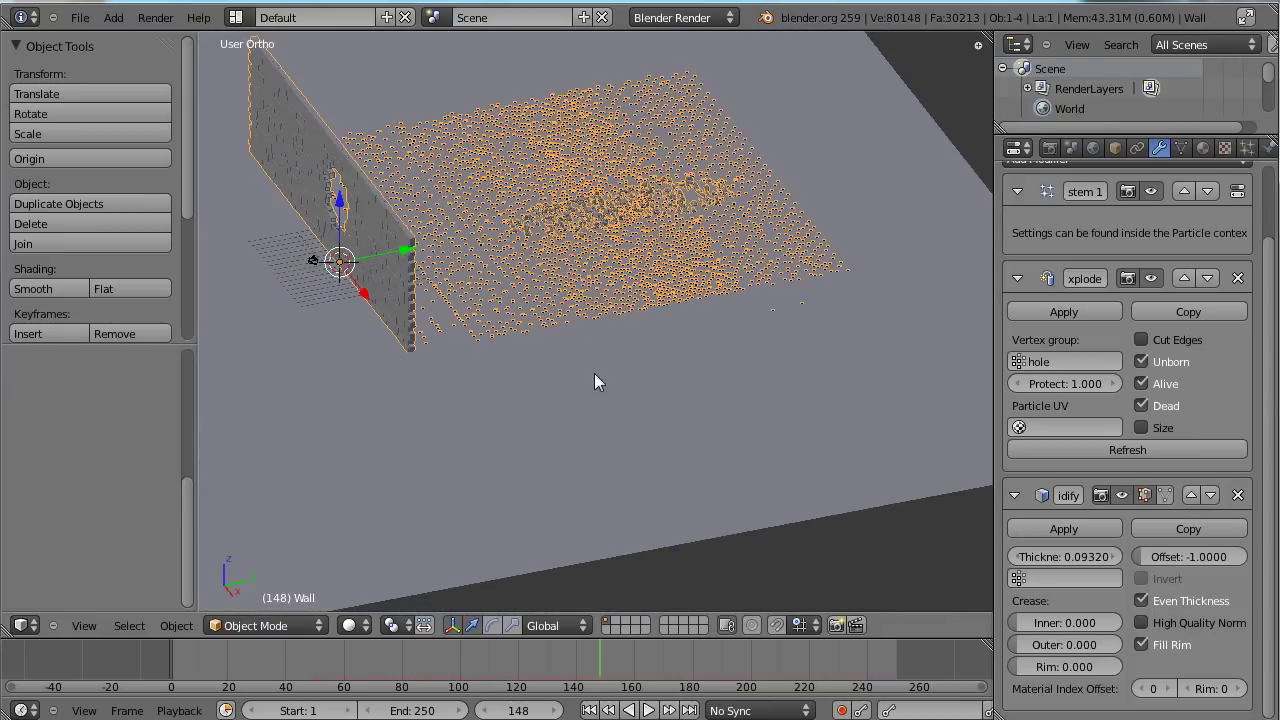
# Step: Deselect everything, select the wall, and scrub the timeline to frame 154
pyautogui.press('a')
pyautogui.keyDown('shift'); pyautogui.moveTo(546, 351); pyautogui.dragTo(431, 332, button='middle'); pyautogui.keyUp('shift')
pyautogui.rightClick(444, 312)
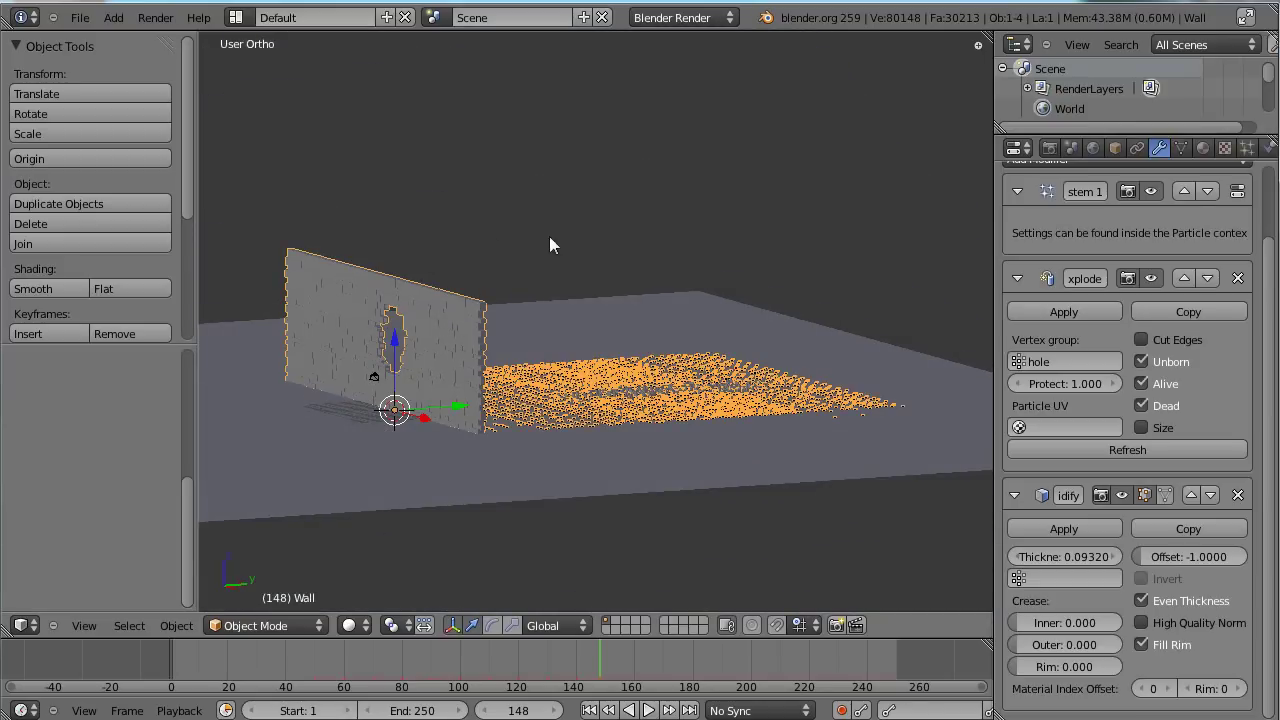
pyautogui.moveTo(549, 245); pyautogui.dragTo(520, 257, button='middle')
pyautogui.scroll(4, 520, 257)
pyautogui.moveTo(585, 664); pyautogui.dragTo(616, 690)
# Step: Enter a new physics Timestep (0.2) in the wall's particle settings
pyautogui.click(1247, 148)
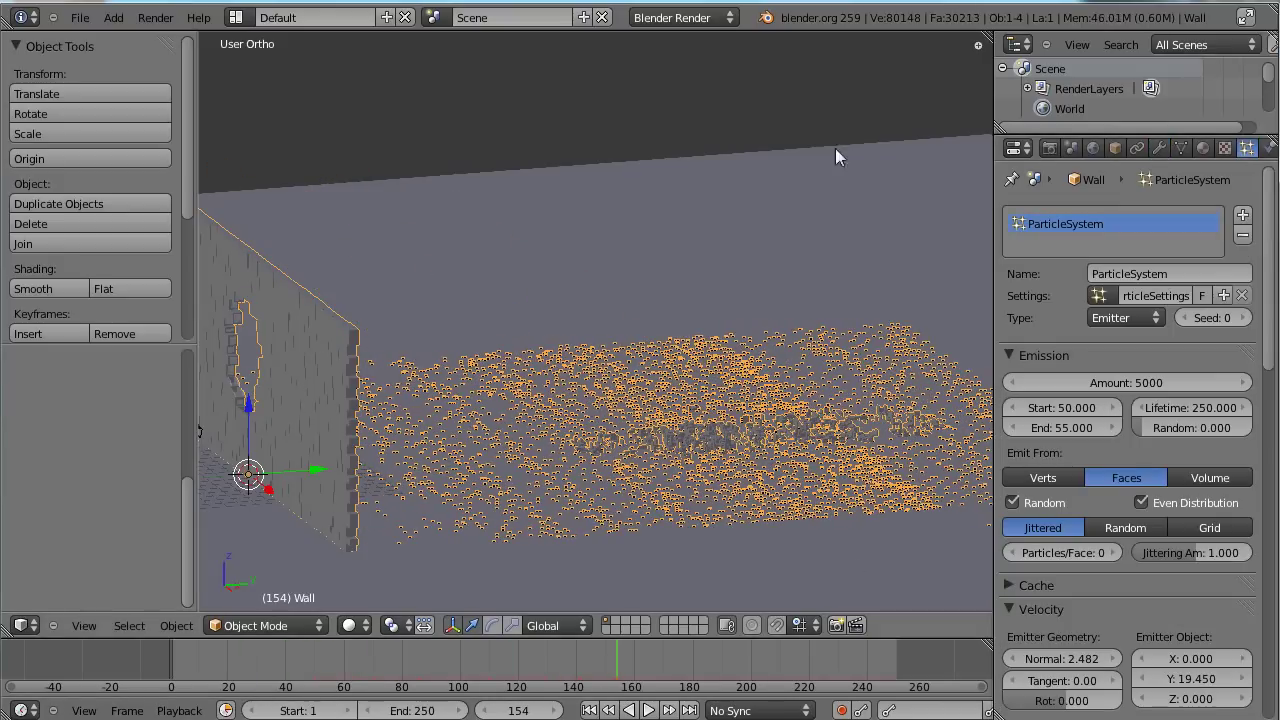
pyautogui.scroll(-12, 1201, 461)
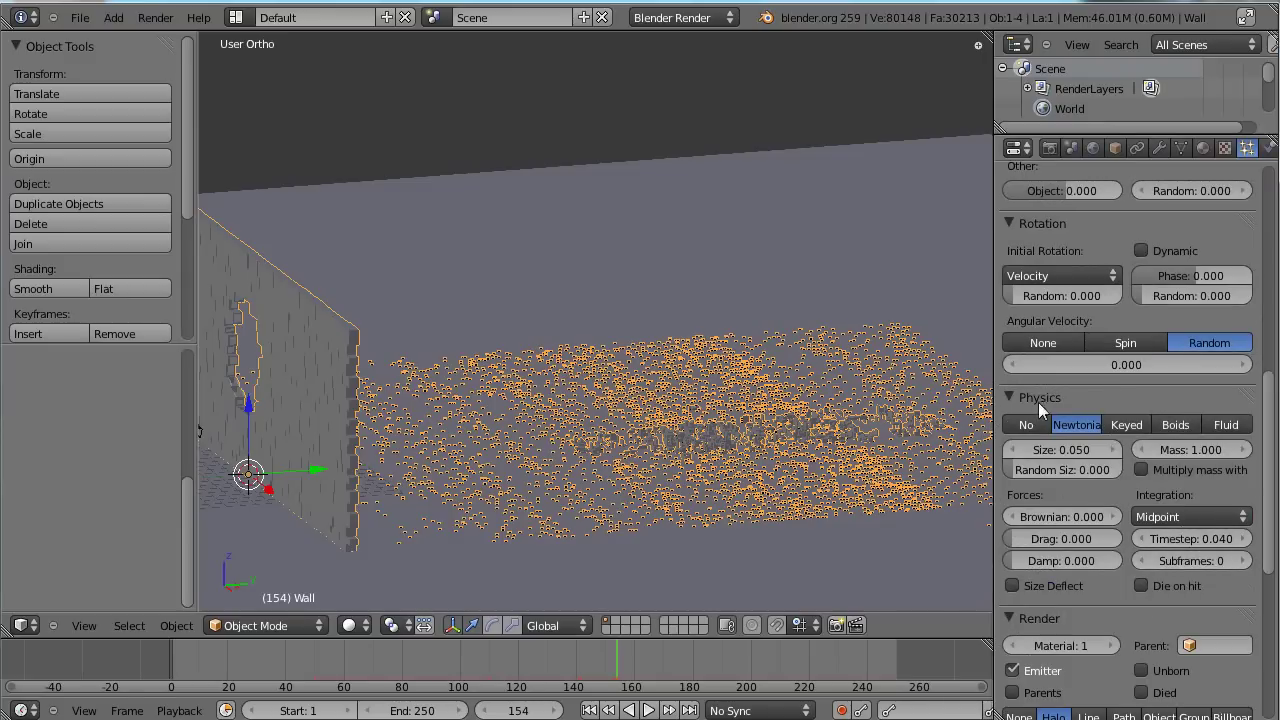
pyautogui.click(1203, 541)
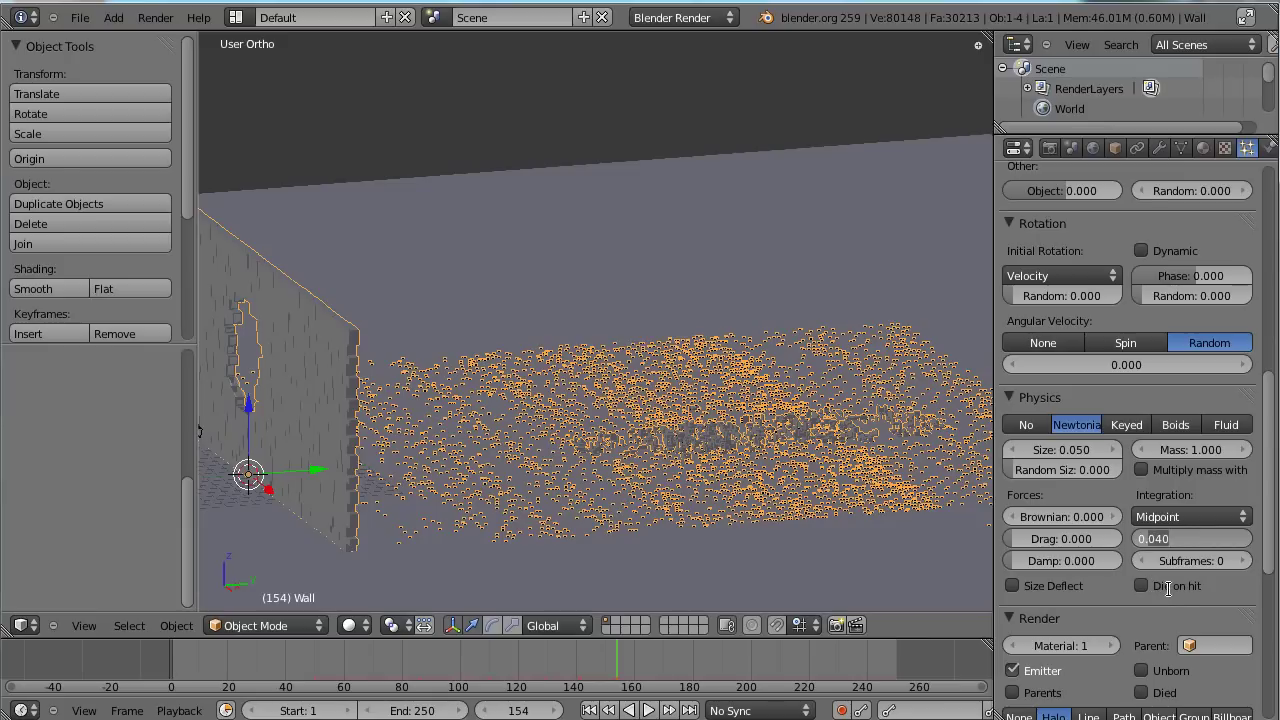
pyautogui.write('0.2')
pyautogui.press('Return')
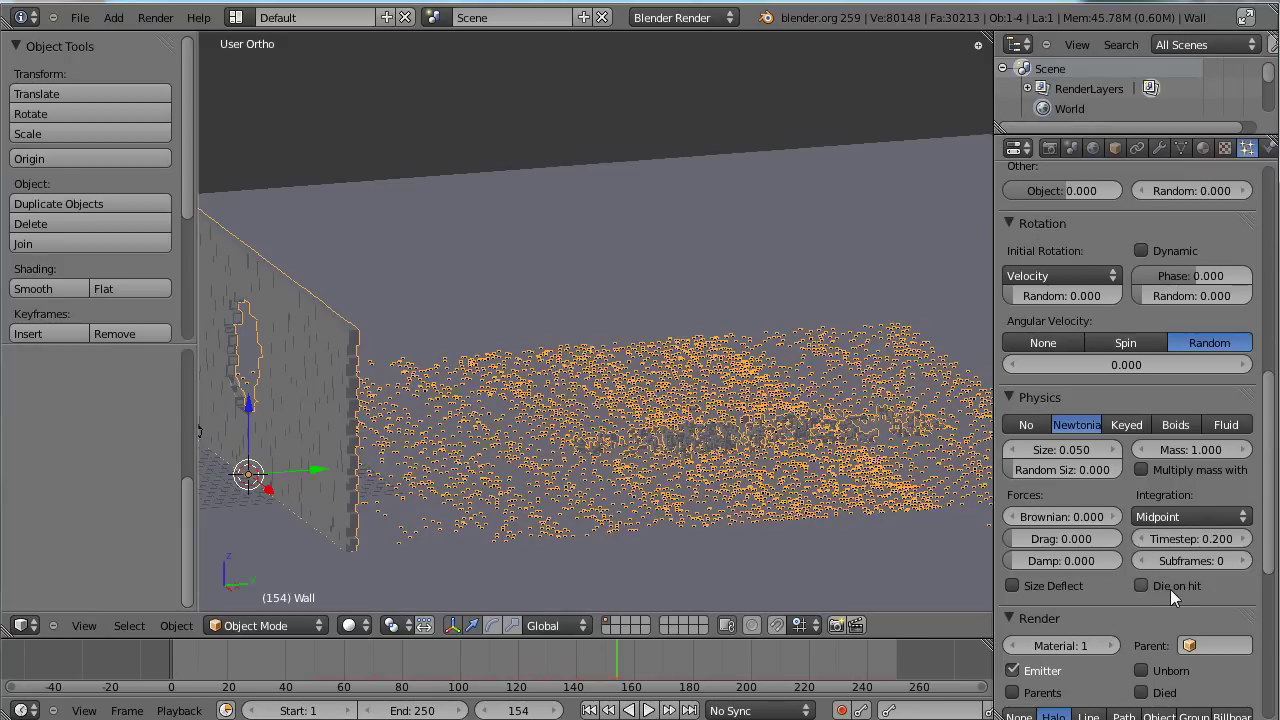
# Step: Rewind before emission, play the explosion, then stop and return to the first frame
pyautogui.moveTo(589, 676); pyautogui.dragTo(270, 686)
pyautogui.hotkey('alt', 'a')
pyautogui.scroll(-2, 520, 525)
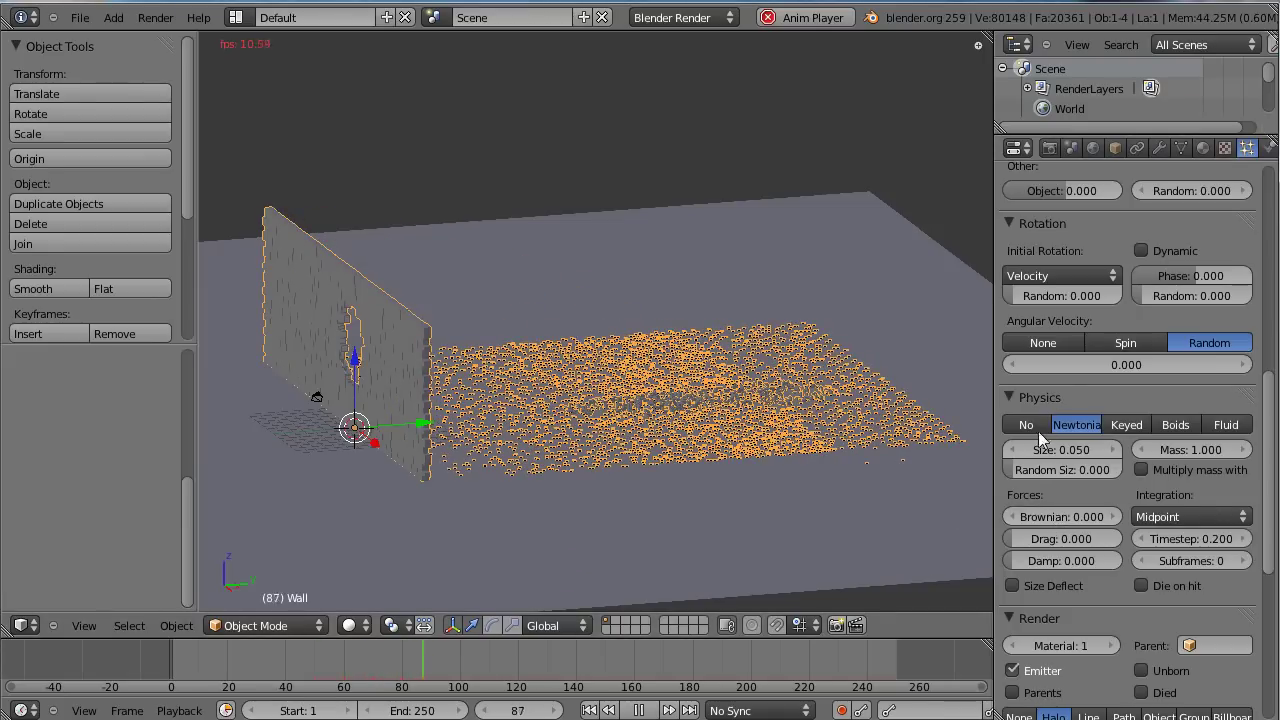
pyautogui.scroll(3, 711, 433)
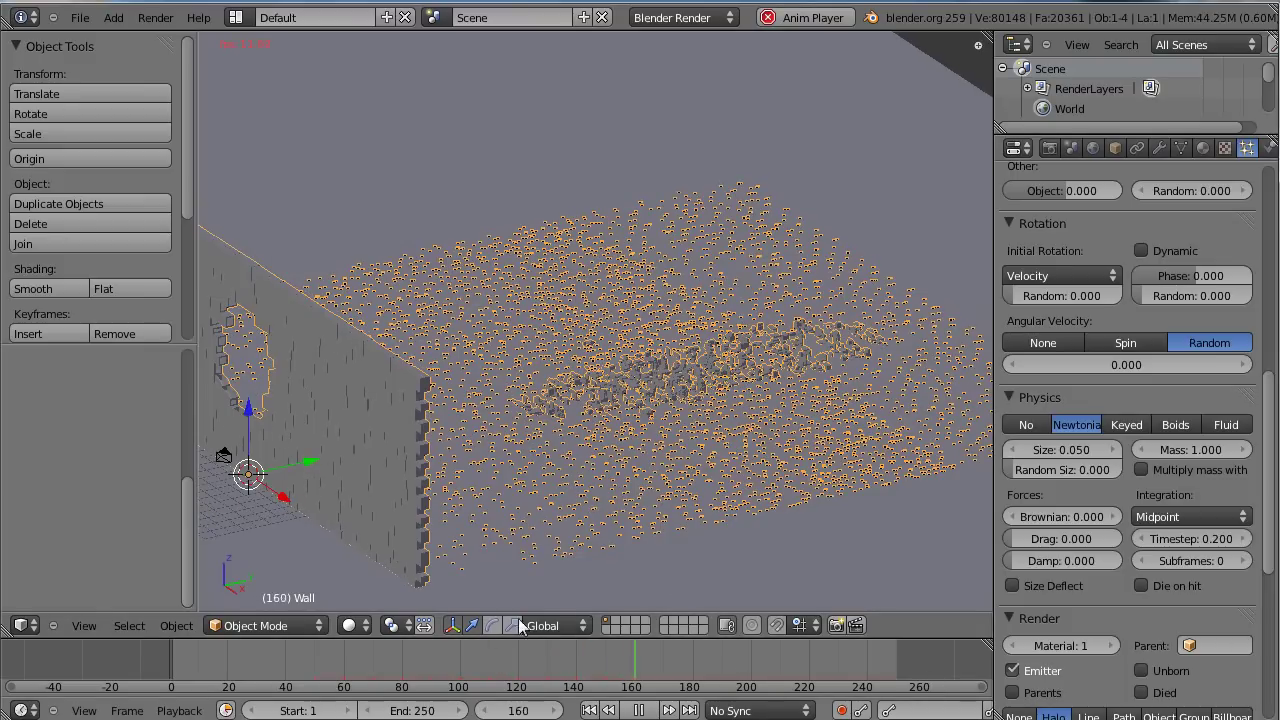
pyautogui.hotkey('alt', 'a')
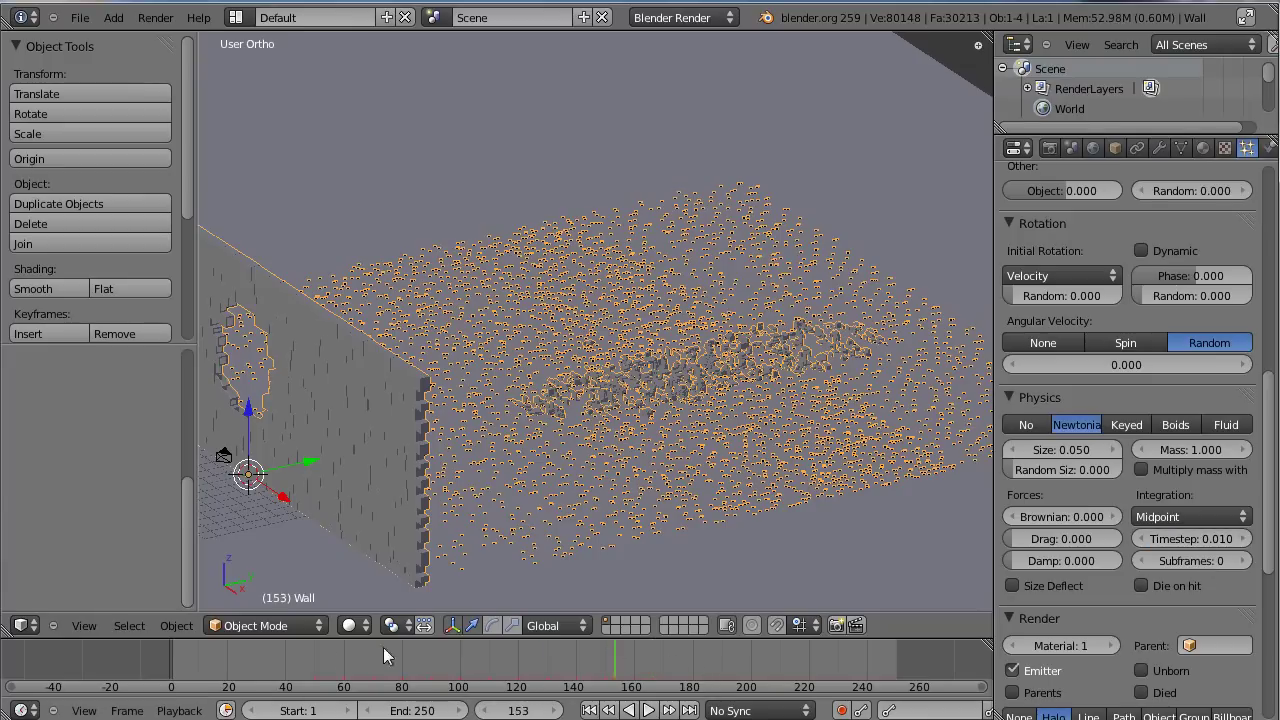
pyautogui.hotkey('shift', 'Left')
# Step: Play the blast while orbiting to an edge-on view of the wall, then stop
pyautogui.hotkey('alt', 'a')
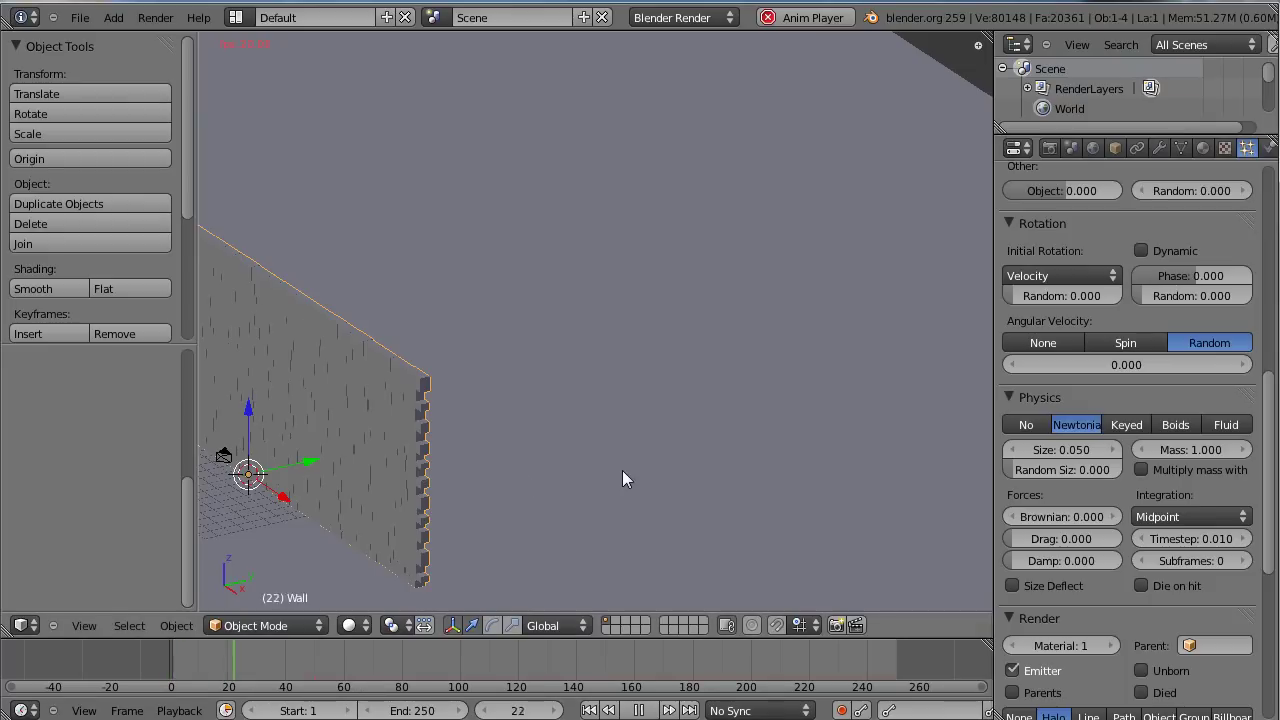
pyautogui.moveTo(591, 477); pyautogui.dragTo(476, 310, button='middle')
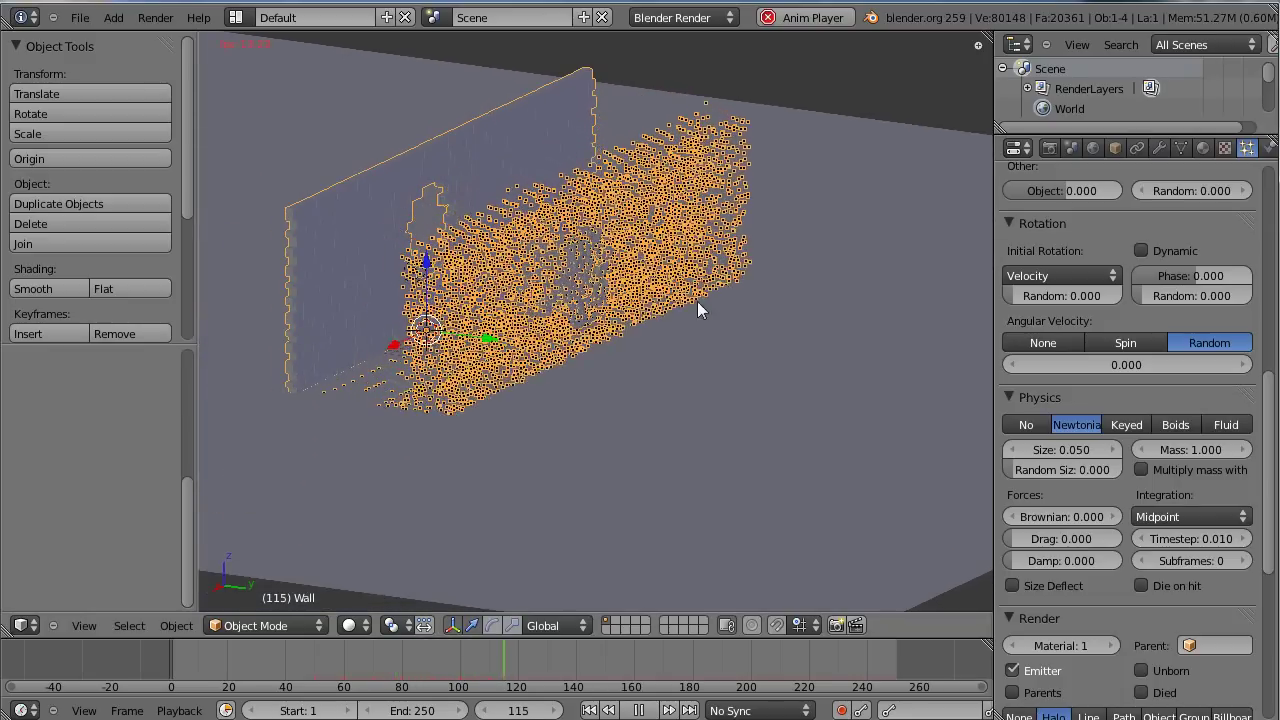
pyautogui.moveTo(609, 329); pyautogui.dragTo(654, 337, button='middle')
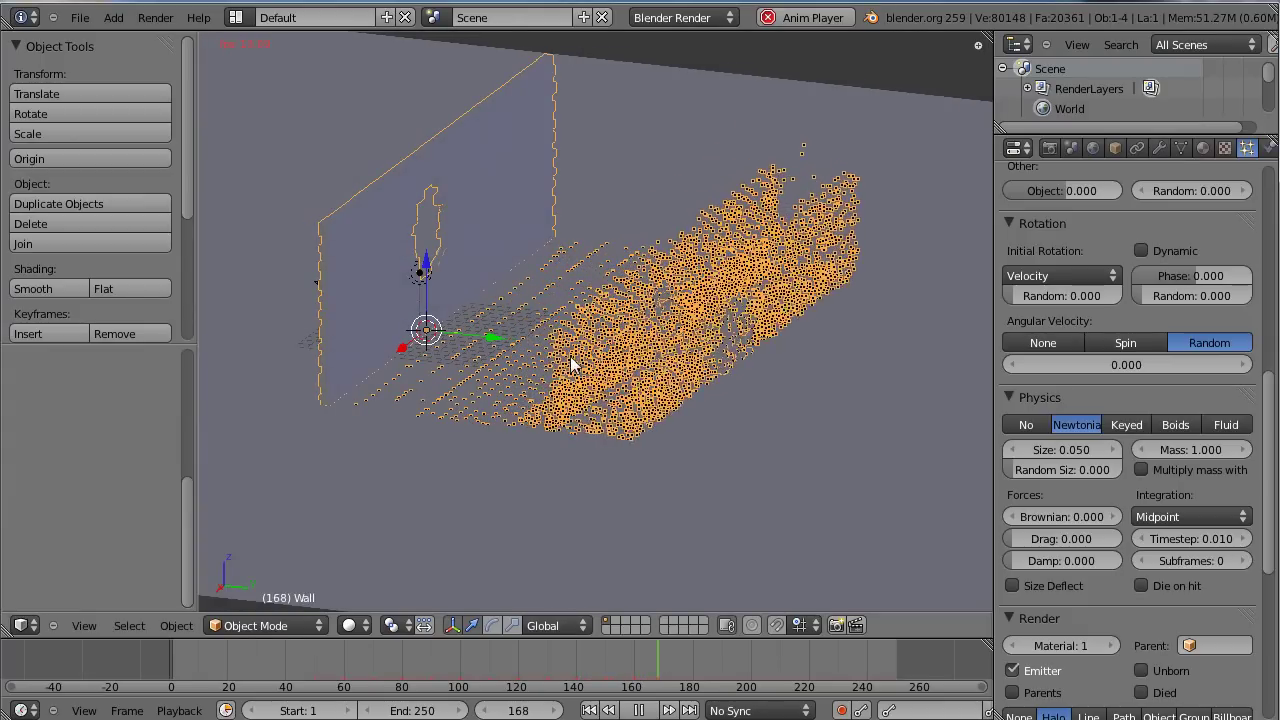
pyautogui.moveTo(563, 374); pyautogui.dragTo(766, 597, button='middle')
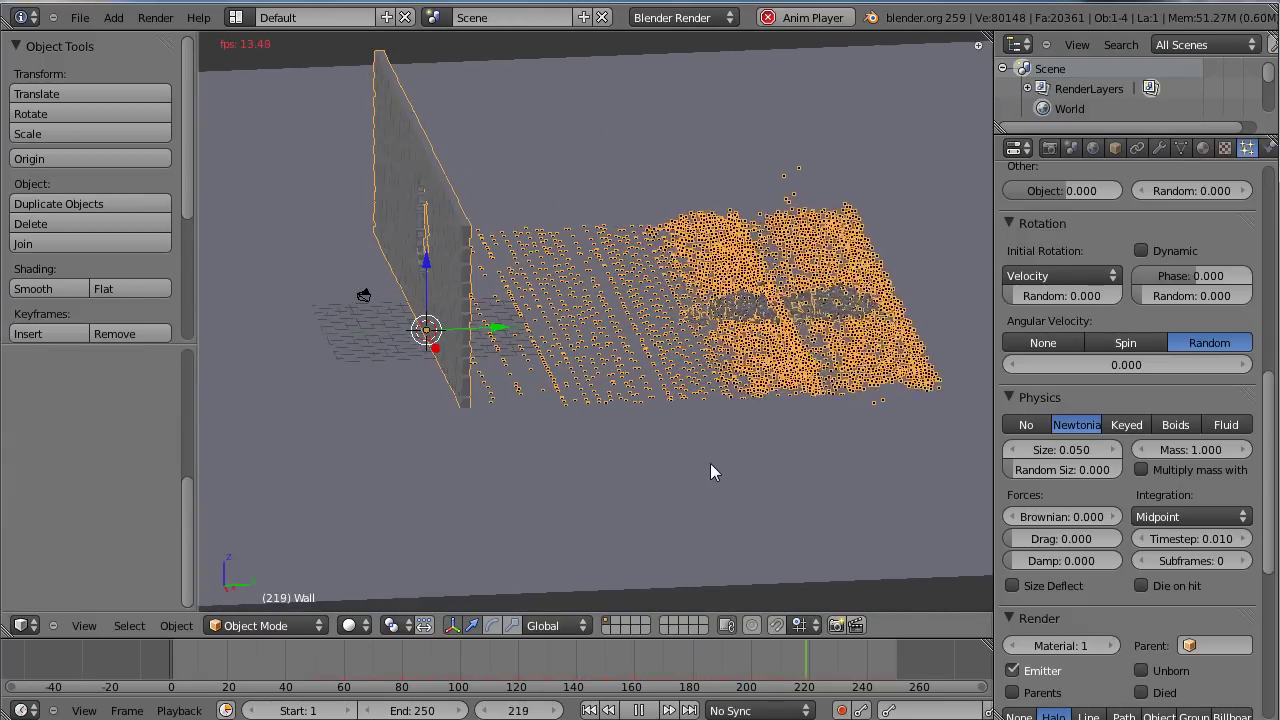
pyautogui.hotkey('alt', 'a')
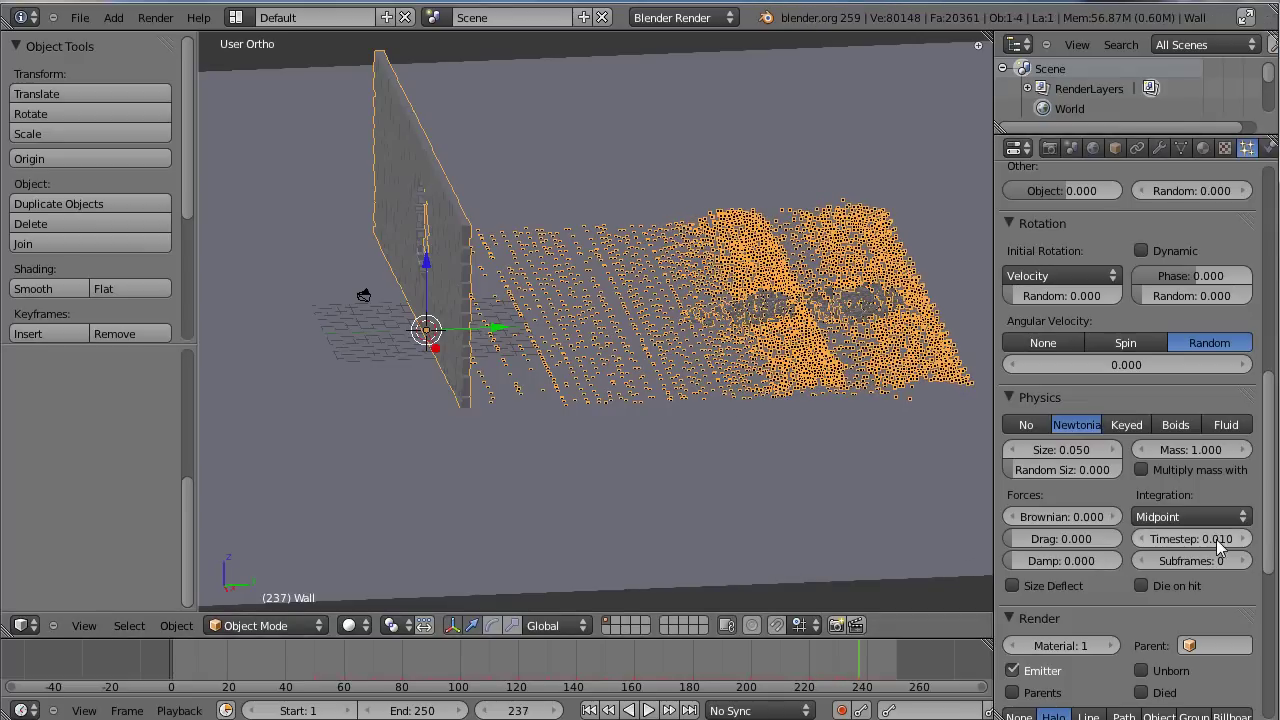
# Step: Set the particle Timestep to 0.25 and replay the animation
pyautogui.click(1191, 541)
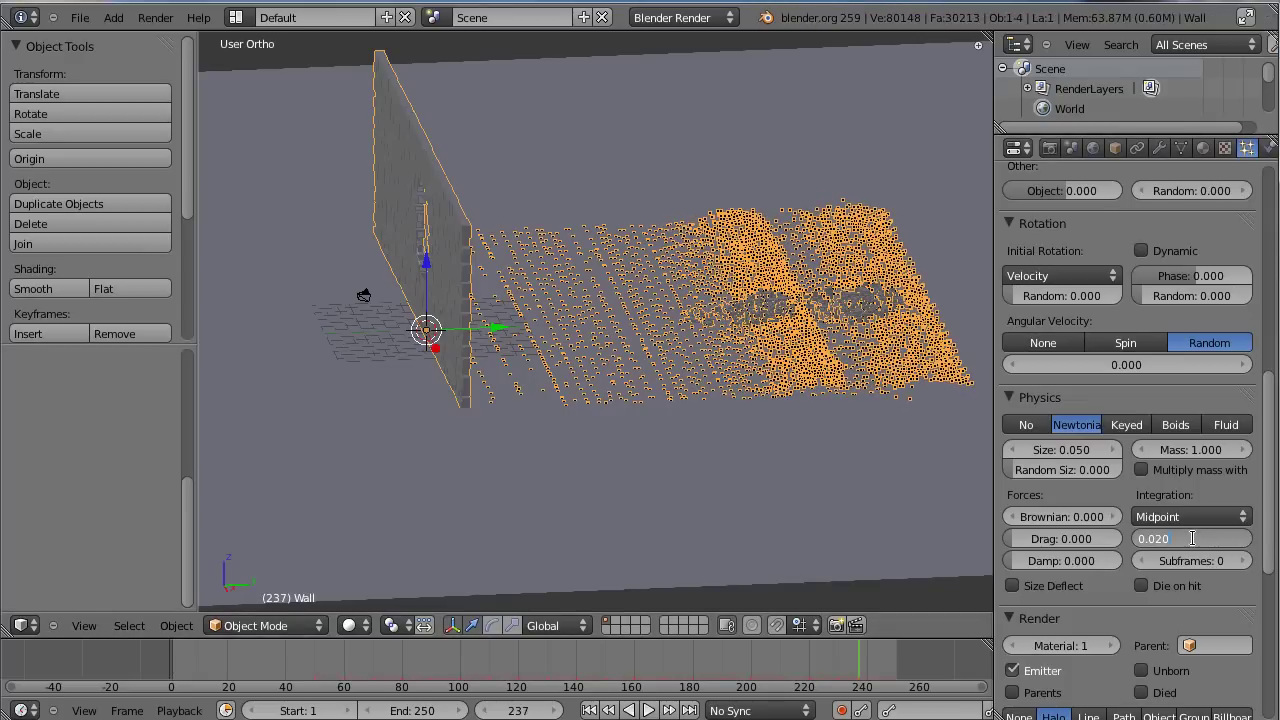
pyautogui.write('0.25')
pyautogui.press('Return')
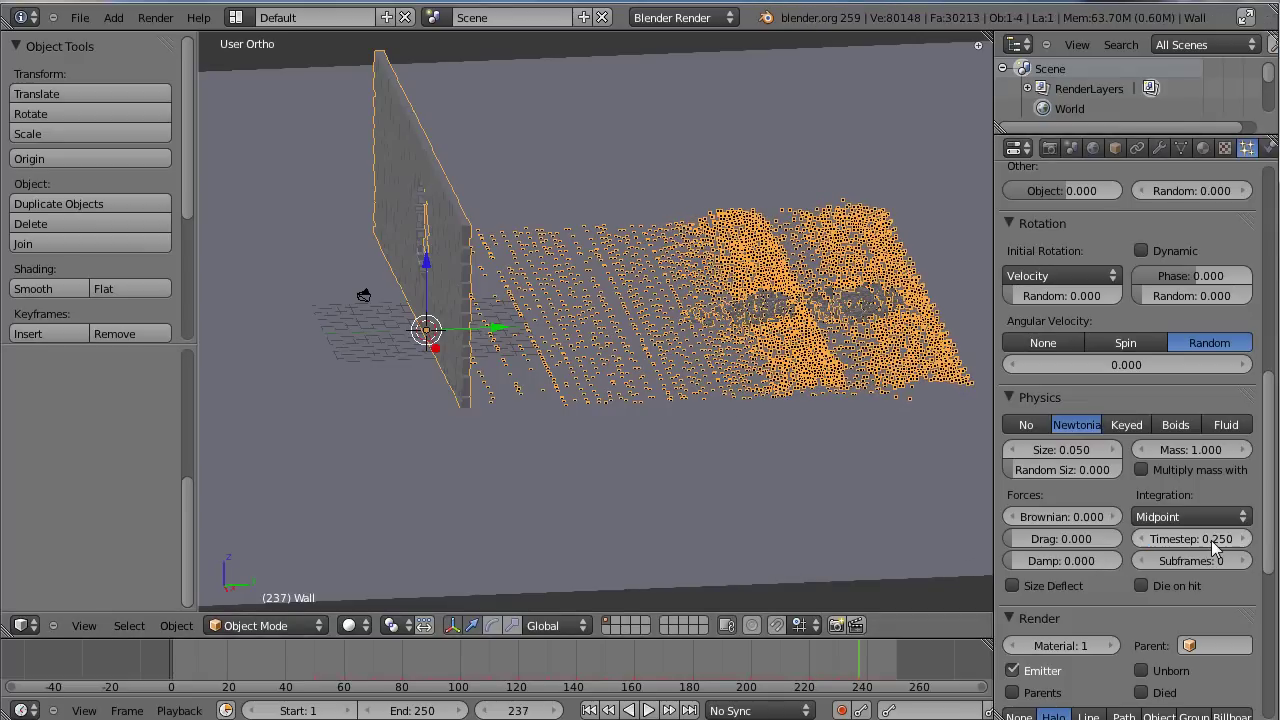
pyautogui.click(170, 662)
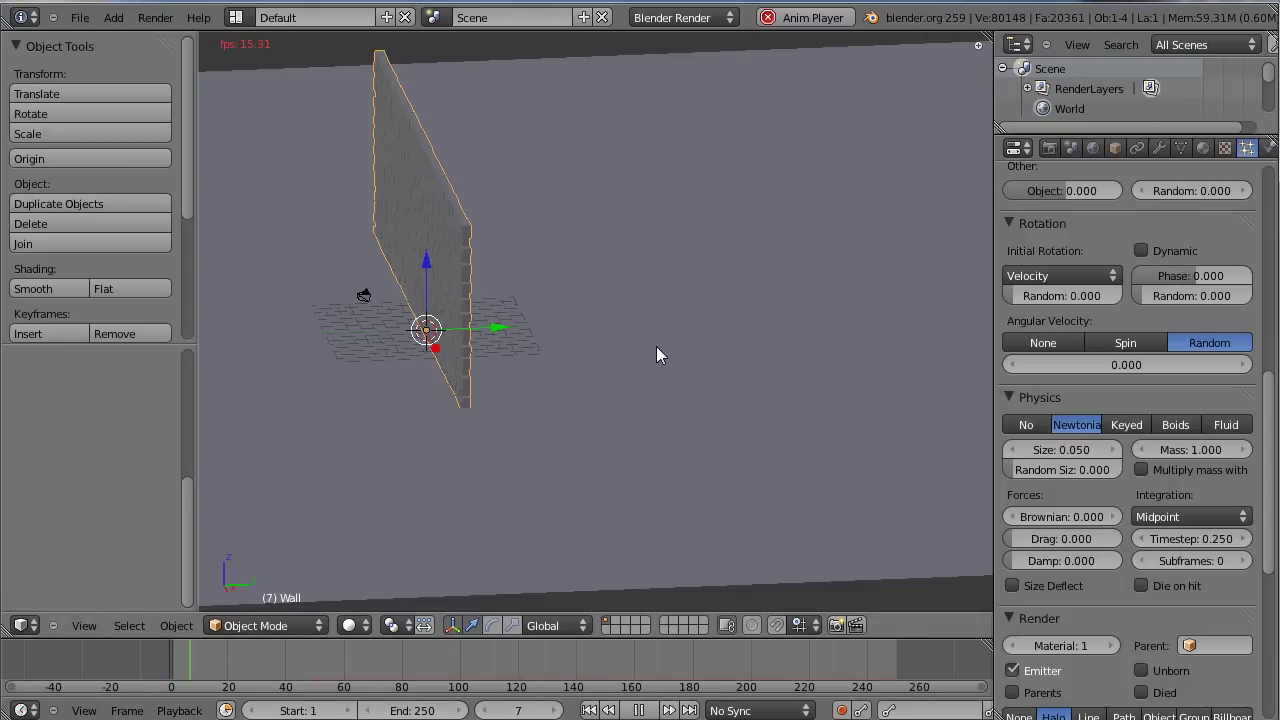
# Step: Stop playback, switch to Top view, frame the wall, and scrub to frame 50
pyautogui.moveTo(656, 346); pyautogui.dragTo(632, 477, button='middle')
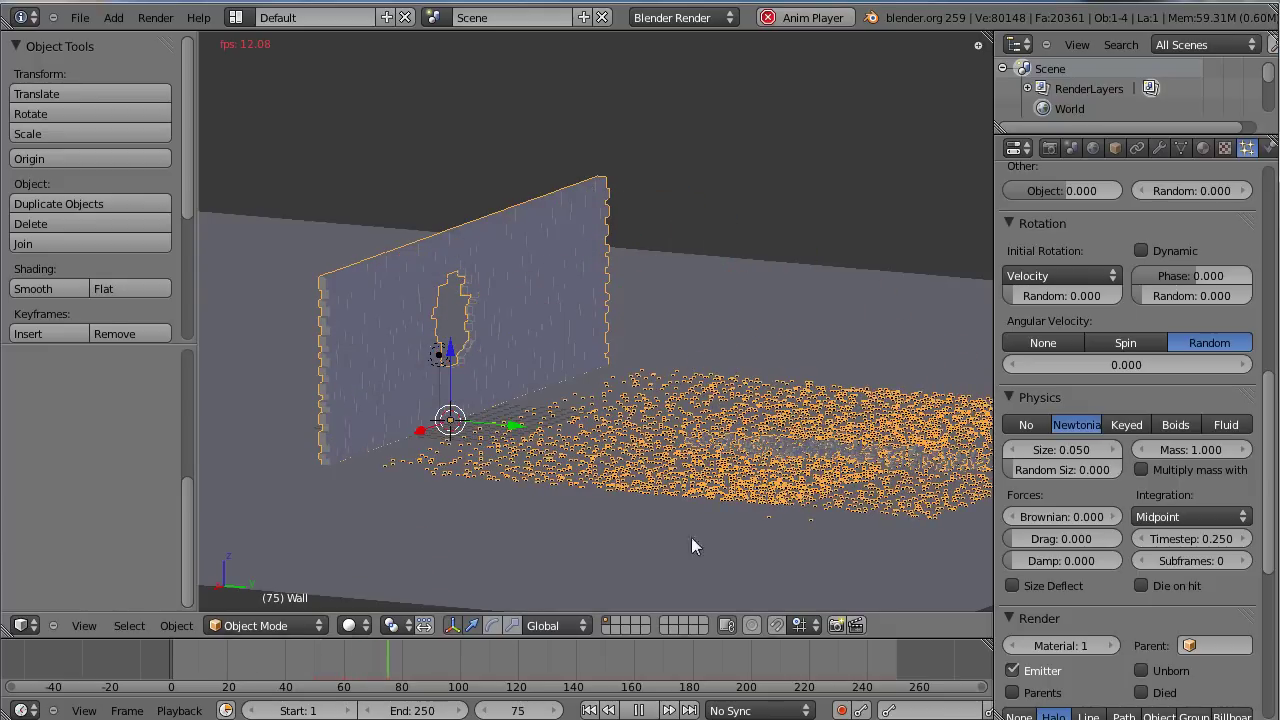
pyautogui.press('Escape')
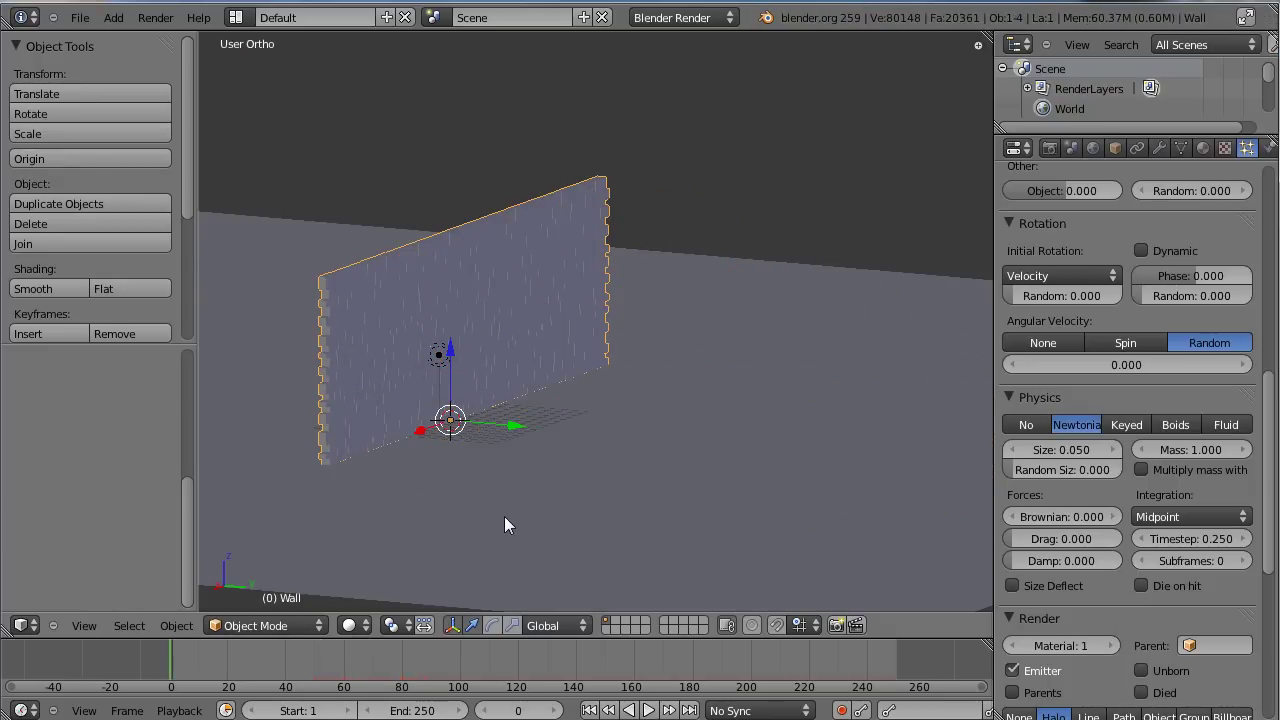
pyautogui.moveTo(504, 516); pyautogui.dragTo(644, 569, button='middle')
pyautogui.press('KP_7')
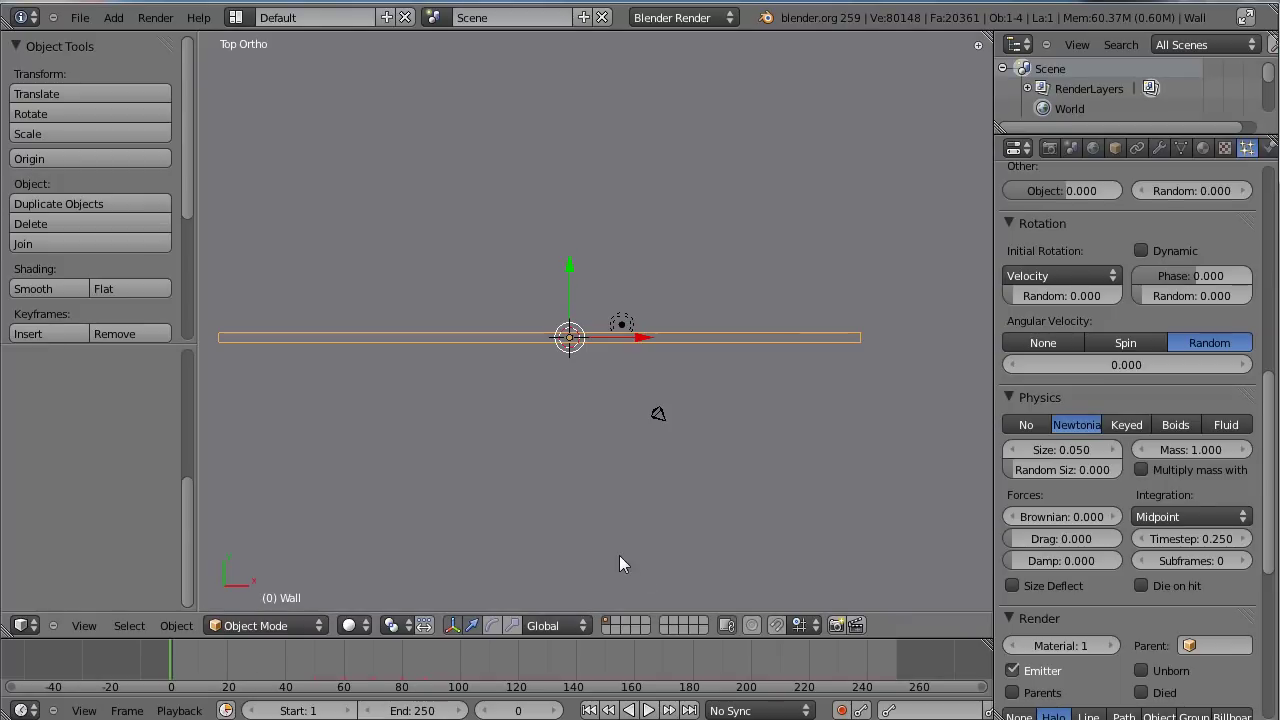
pyautogui.scroll(-6, 617, 550)
pyautogui.moveTo(313, 659); pyautogui.dragTo(172, 677)
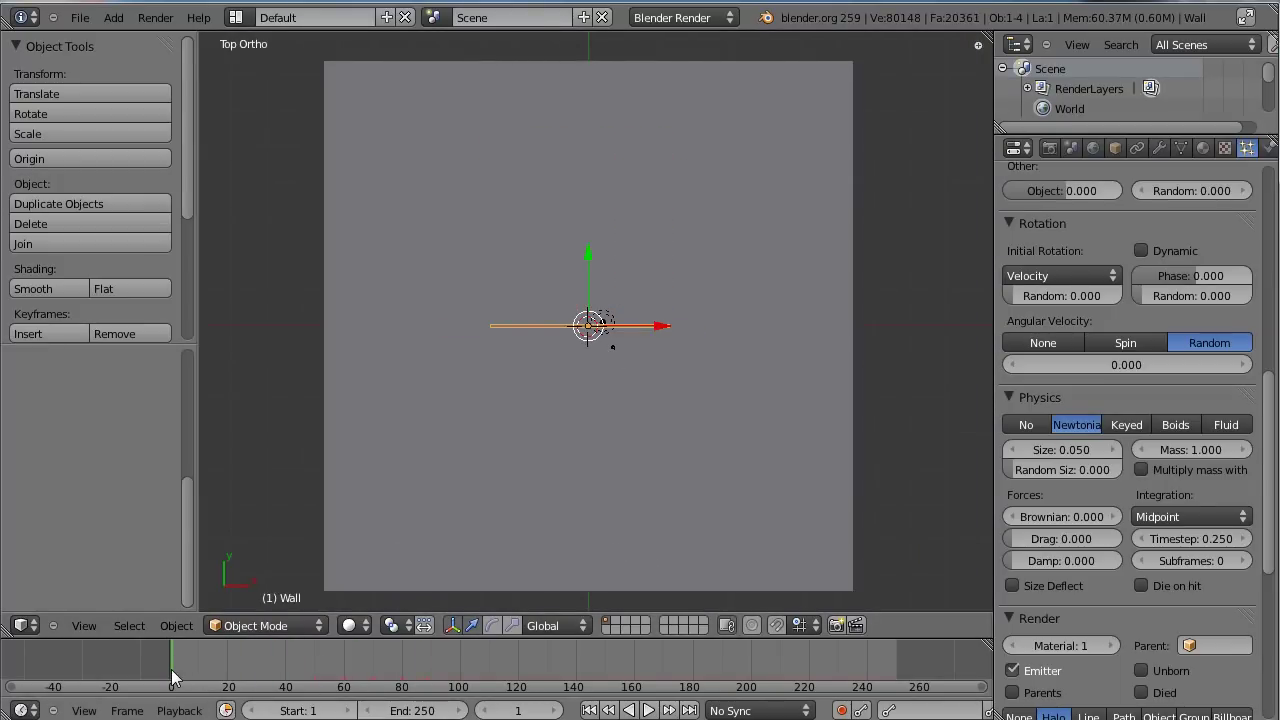
pyautogui.scroll(4, 574, 477)
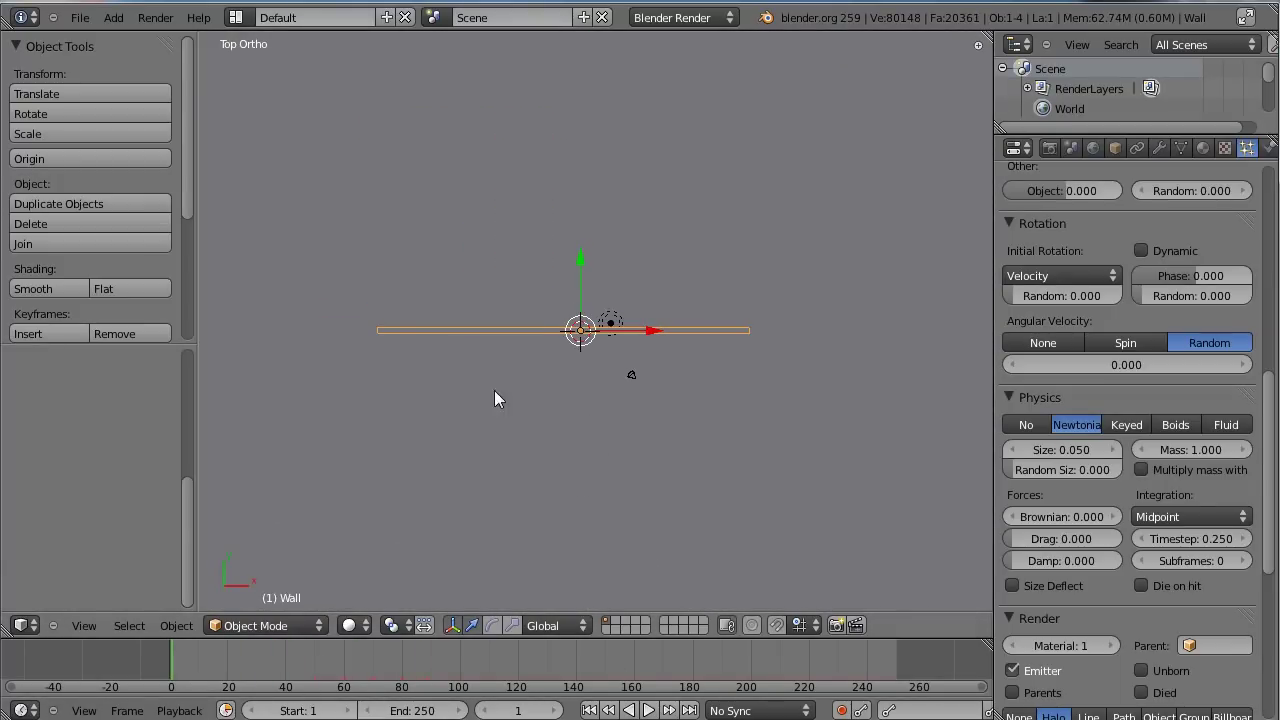
pyautogui.keyDown('shift'); pyautogui.moveTo(494, 399); pyautogui.dragTo(527, 256, button='middle'); pyautogui.keyUp('shift')
pyautogui.moveTo(294, 676); pyautogui.dragTo(316, 676)
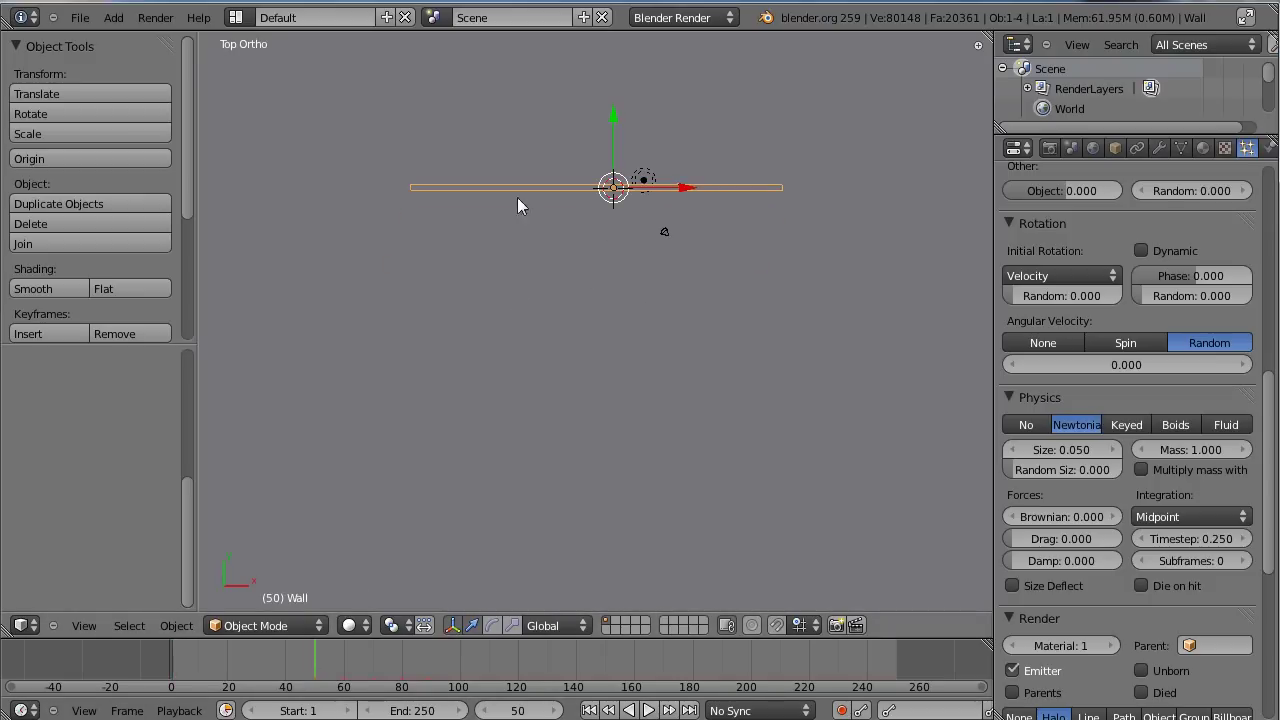
pyautogui.scroll(-2, 616, 224)
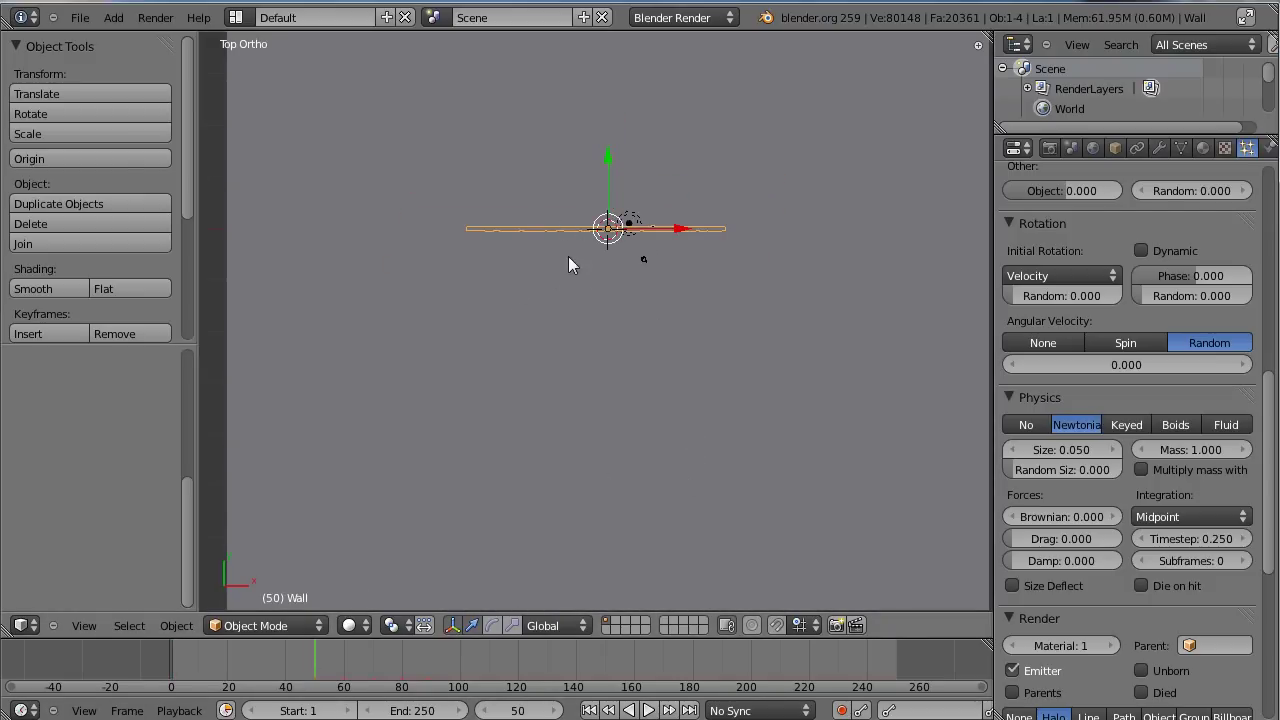
# Step: Add a UV sphere and, in Front view, raise it to the wall's hole centre
pyautogui.hotkey('shift', 'a')
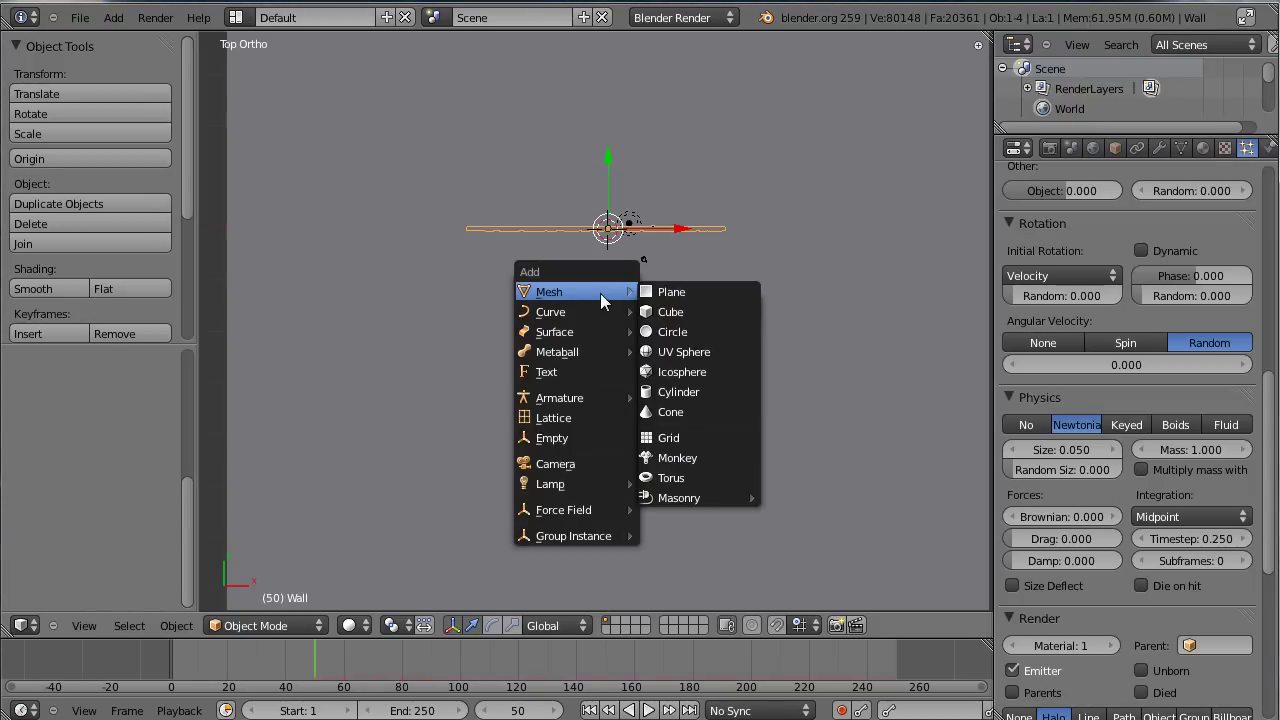
pyautogui.click(683, 351)
pyautogui.press('KP_Decimal')
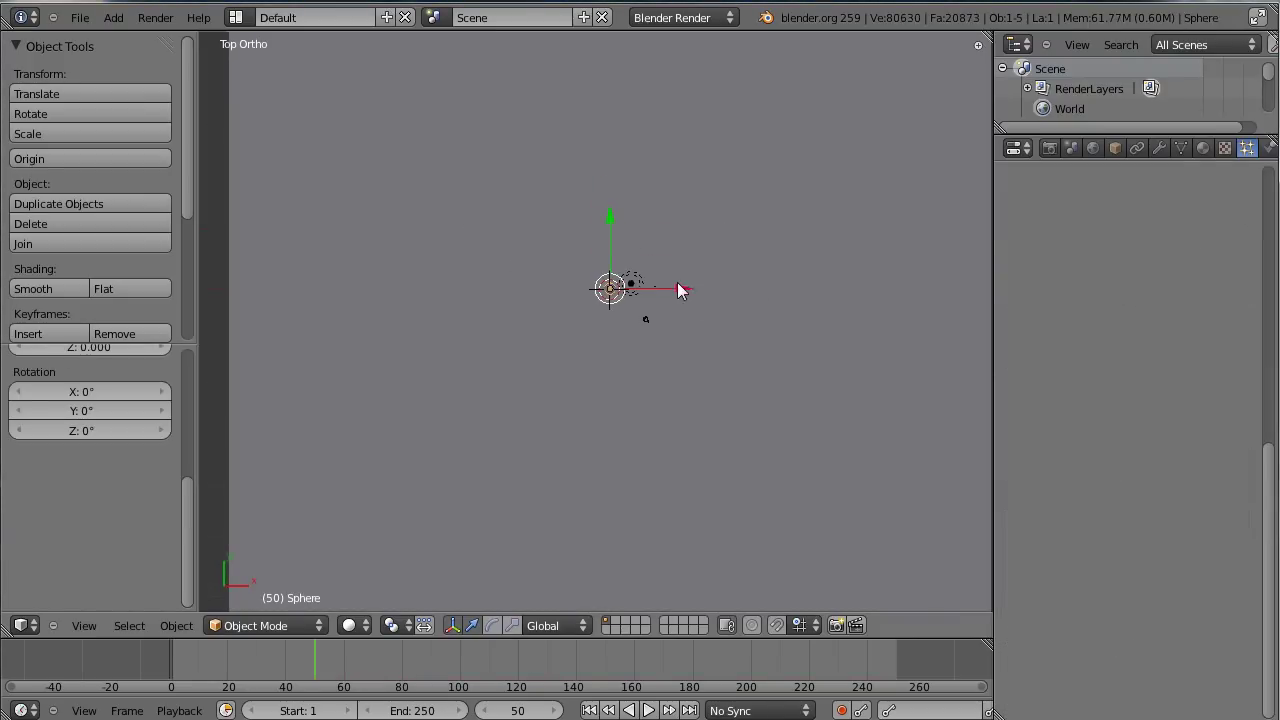
pyautogui.moveTo(679, 290); pyautogui.dragTo(526, 374, button='middle')
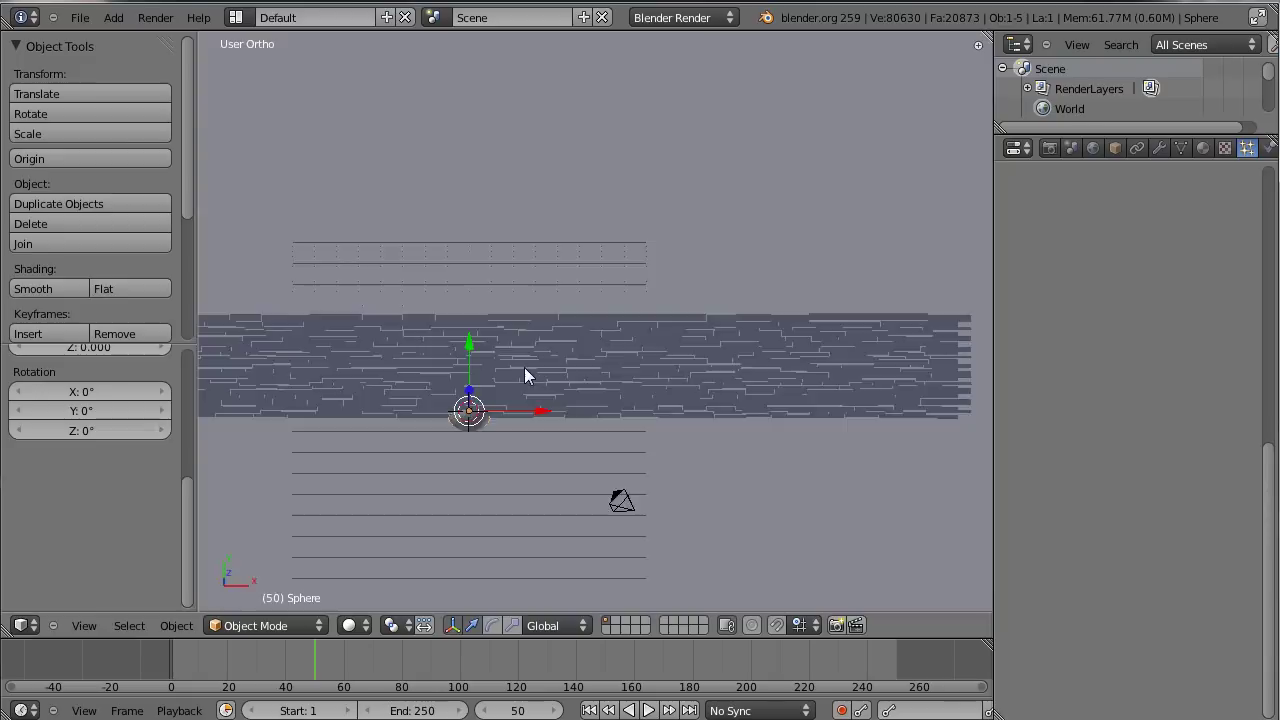
pyautogui.press('KP_1')
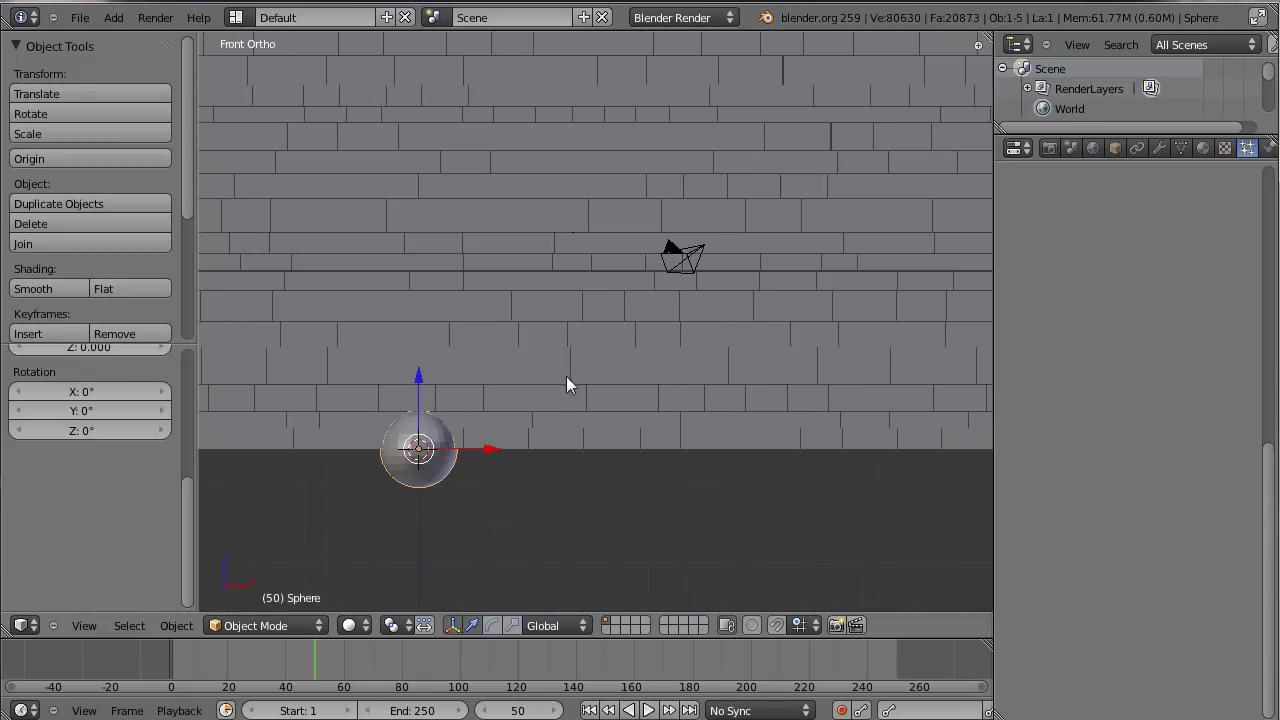
pyautogui.scroll(-3, 559, 455)
pyautogui.press('g')
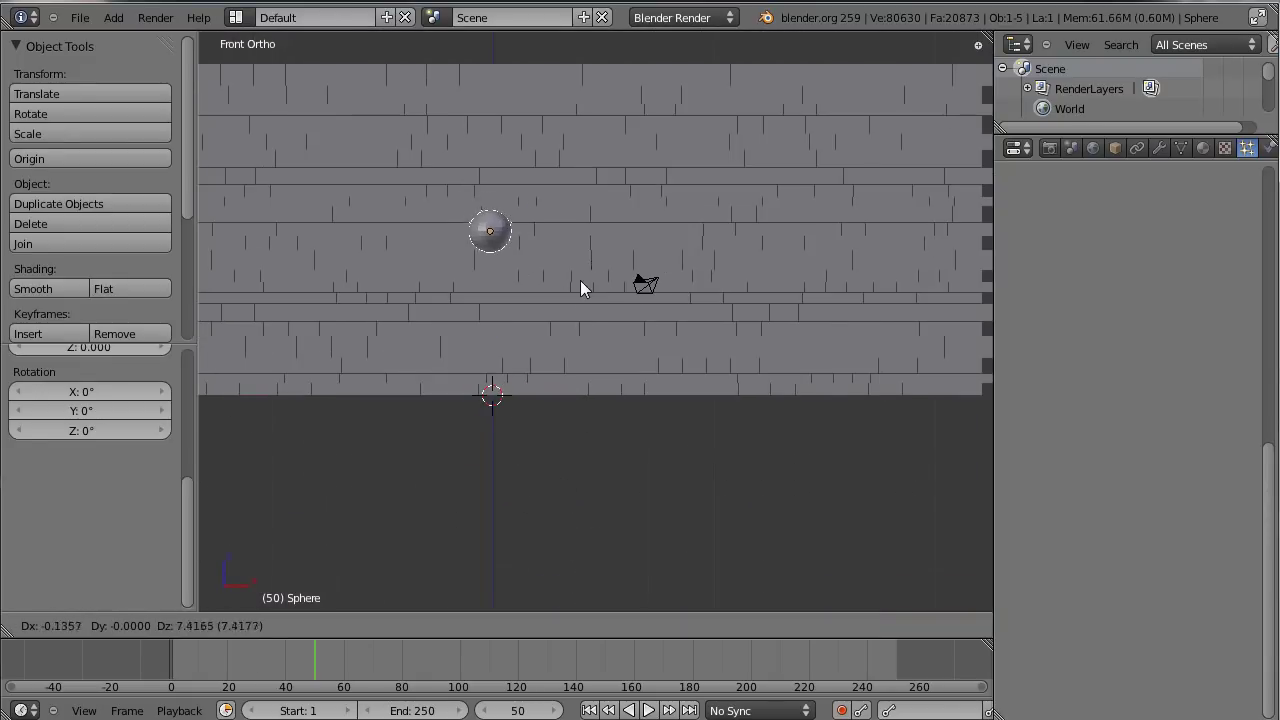
pyautogui.click(582, 280)
# Step: Preview frames 52–53 from an angle, then return to frame 50
pyautogui.click(320, 680)
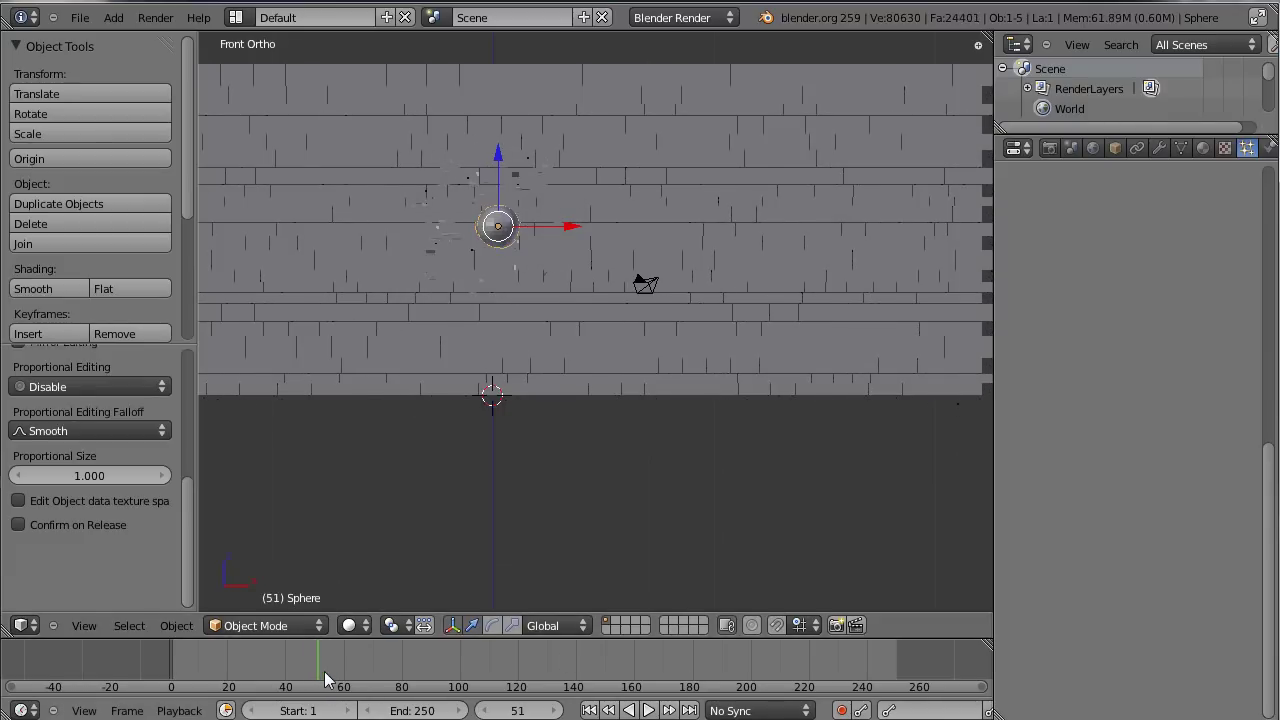
pyautogui.click(324, 680)
pyautogui.moveTo(630, 330); pyautogui.dragTo(501, 403, button='middle')
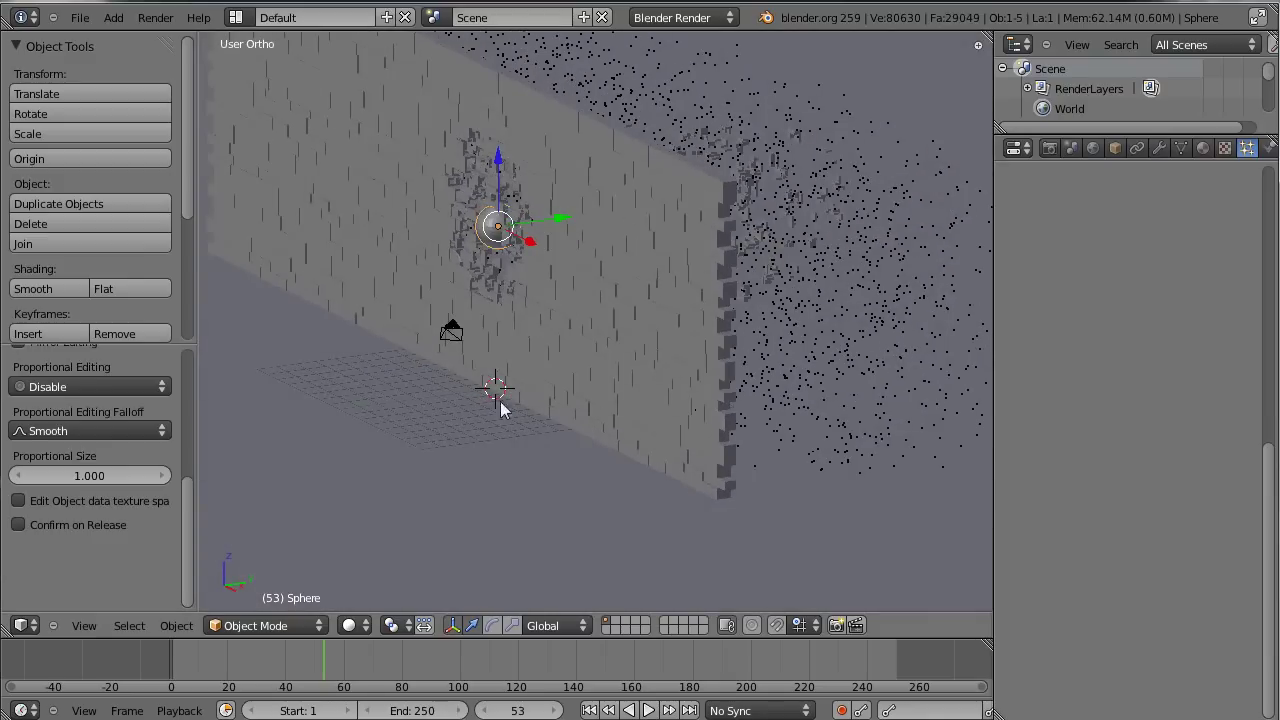
pyautogui.press('Left')
pyautogui.press('Left')
pyautogui.press('Left')
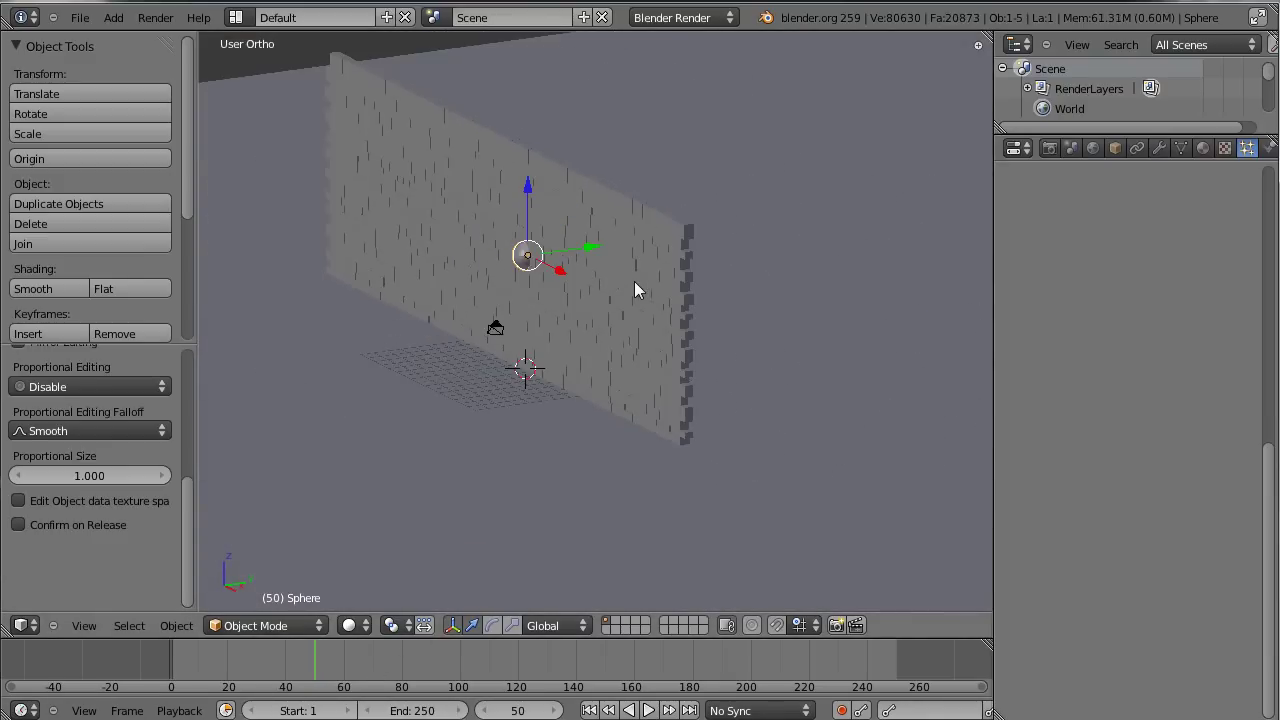
# Step: In Top view, place the sphere on one side of the wall and keyframe its location at frame 1
pyautogui.press('KP_7')
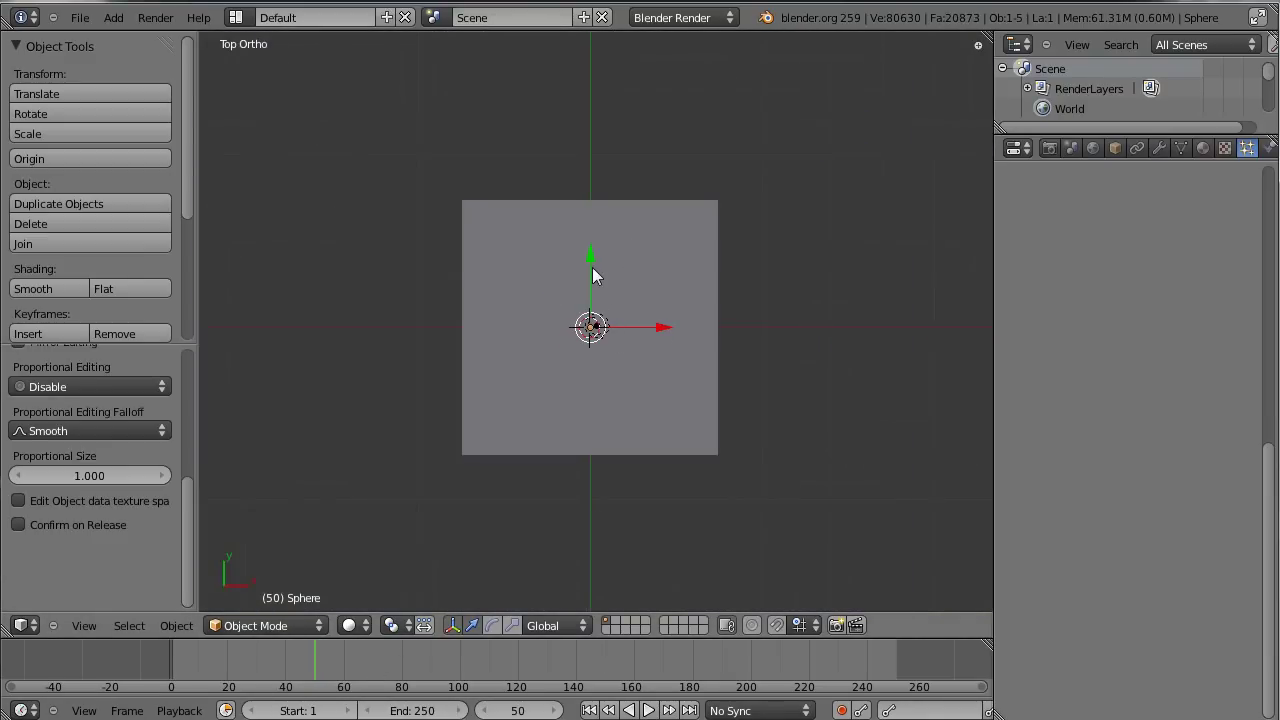
pyautogui.press('g')
pyautogui.press('y')
pyautogui.click(598, 484)
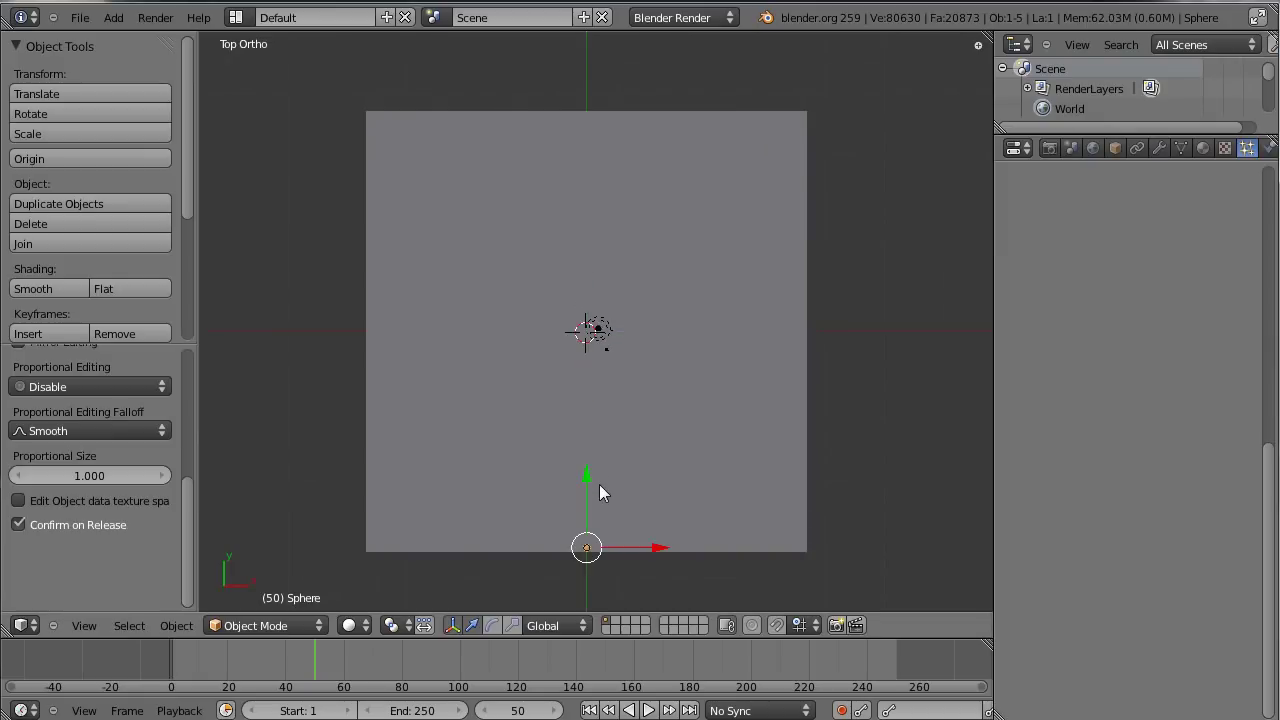
pyautogui.moveTo(237, 665); pyautogui.dragTo(157, 677)
pyautogui.press('Left')
pyautogui.press('g')
pyautogui.click(567, 459)
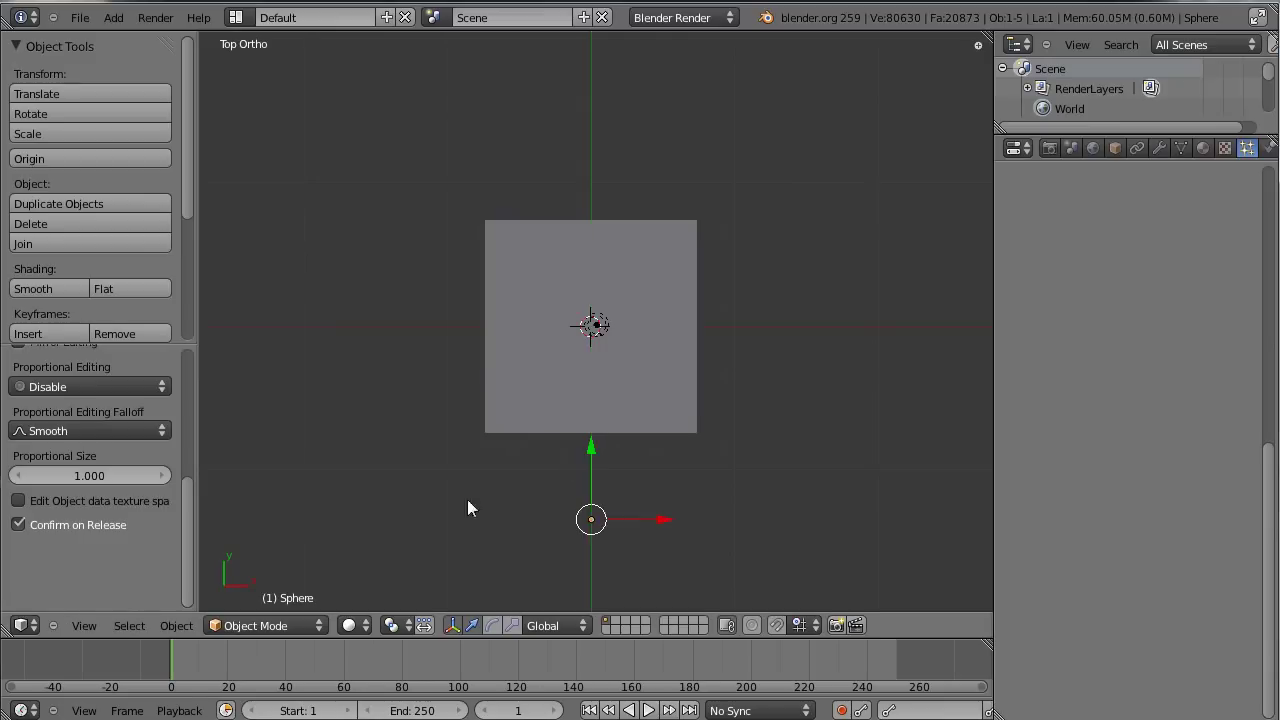
pyautogui.press('i')
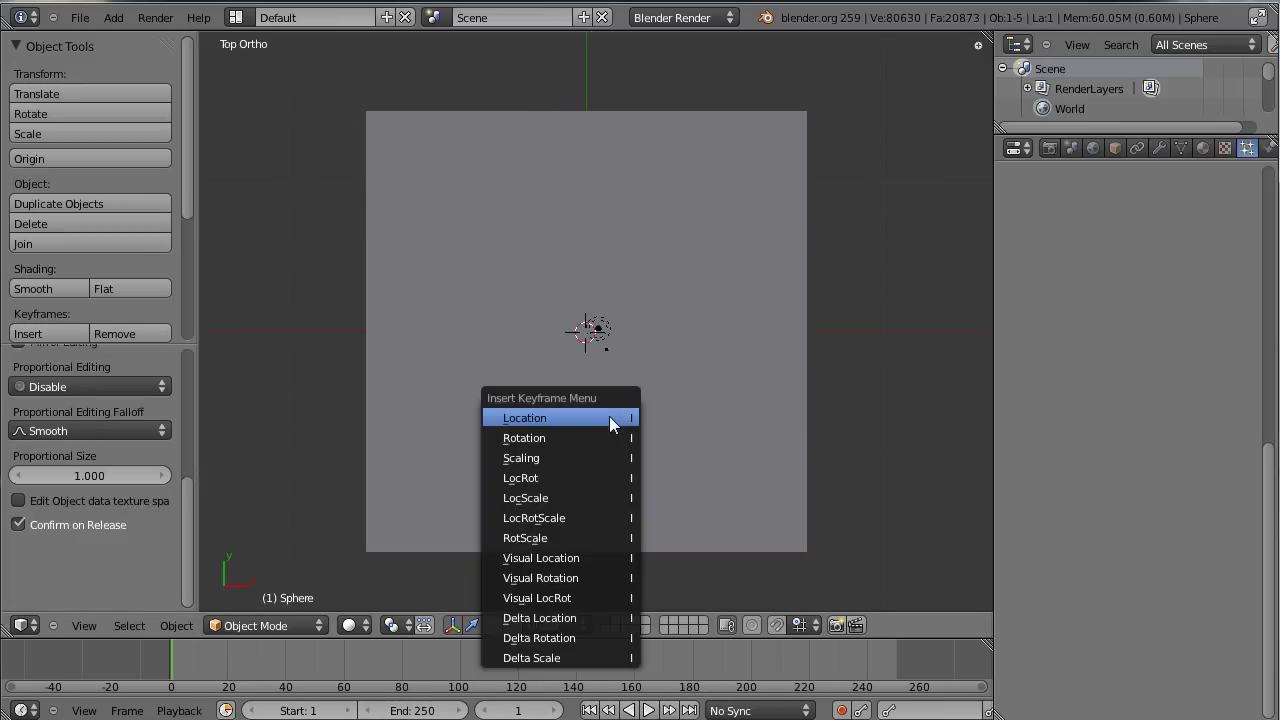
pyautogui.click(609, 416)
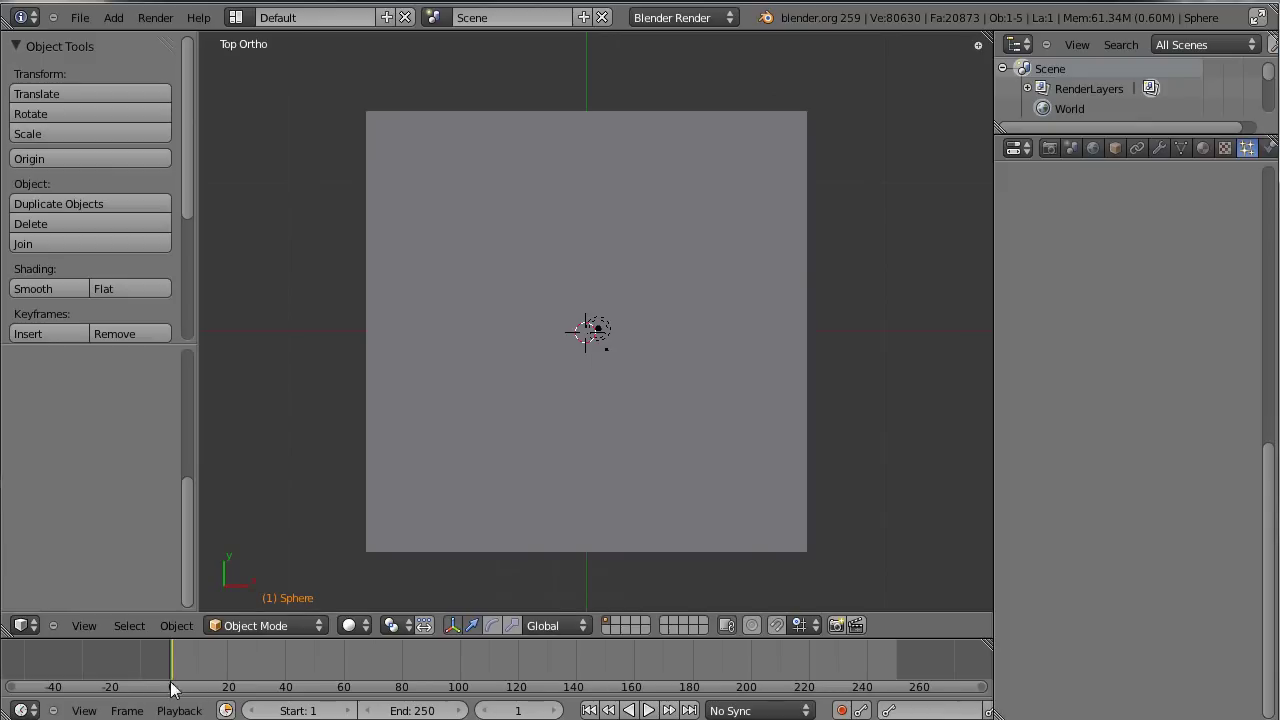
# Step: At frame 100, move the sphere past the wall, keyframe its location, then check frame 50
pyautogui.moveTo(201, 664); pyautogui.dragTo(460, 680)
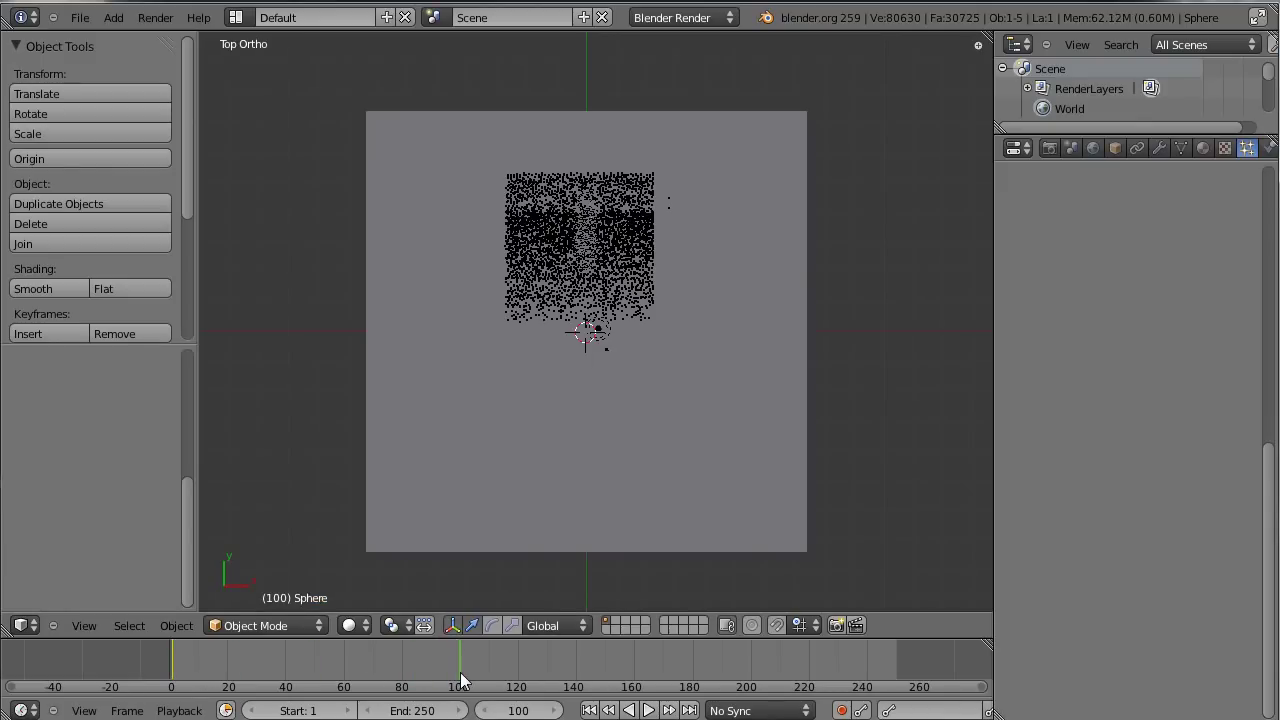
pyautogui.scroll(-3, 600, 570)
pyautogui.moveTo(589, 503); pyautogui.dragTo(668, 150)
pyautogui.moveTo(669, 60); pyautogui.dragTo(669, 55)
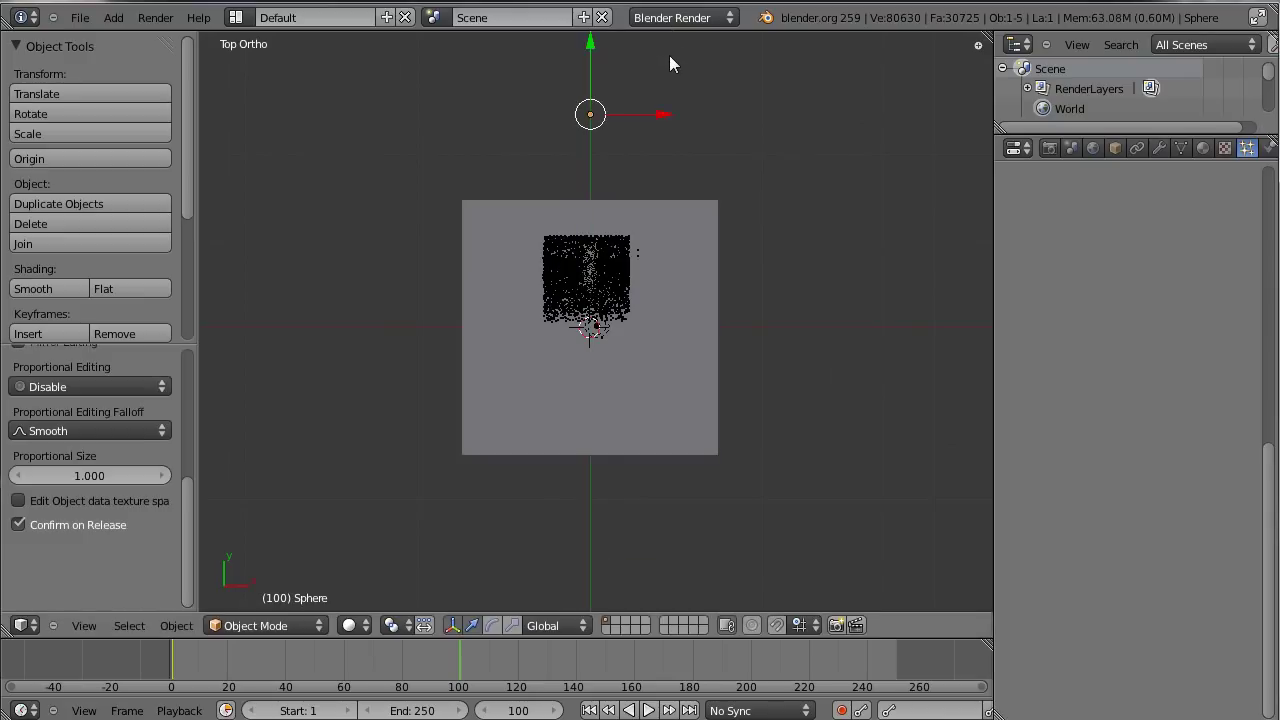
pyautogui.press('i')
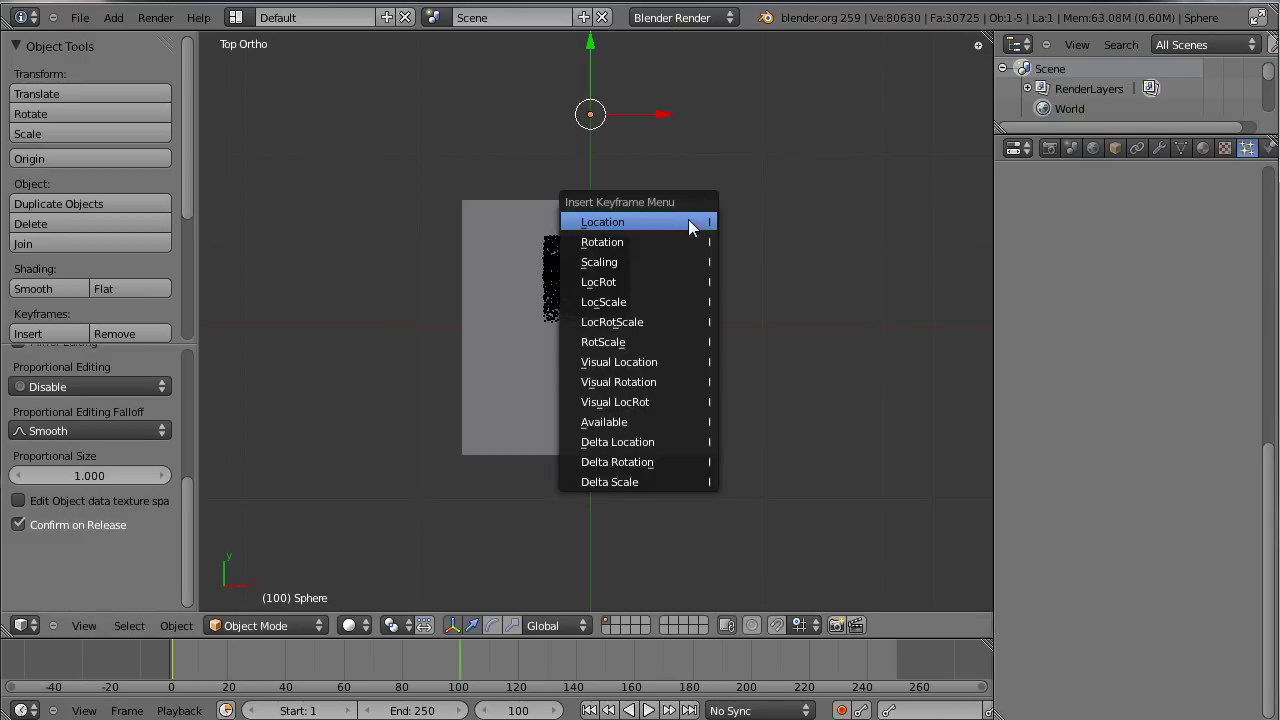
pyautogui.click(689, 228)
pyautogui.moveTo(460, 680); pyautogui.dragTo(316, 700)
pyautogui.moveTo(526, 535); pyautogui.dragTo(558, 399, button='middle')
pyautogui.press('g')
pyautogui.press('y')
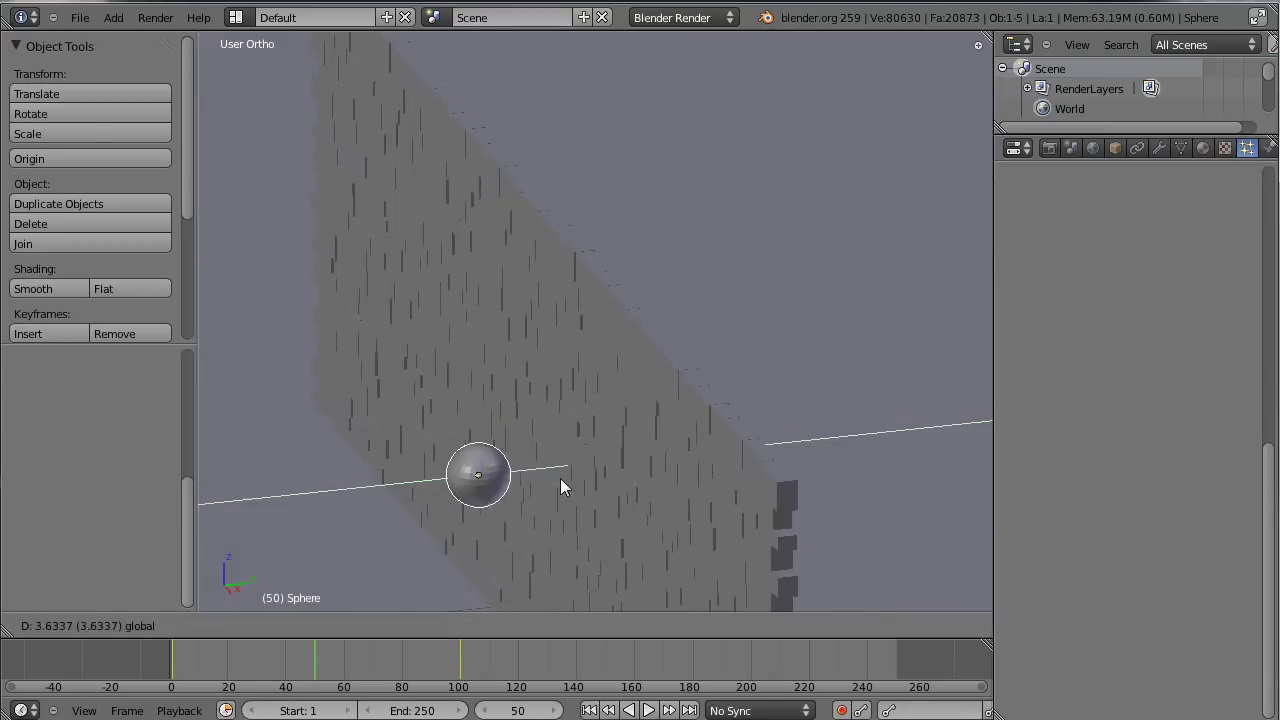
pyautogui.click(612, 503)
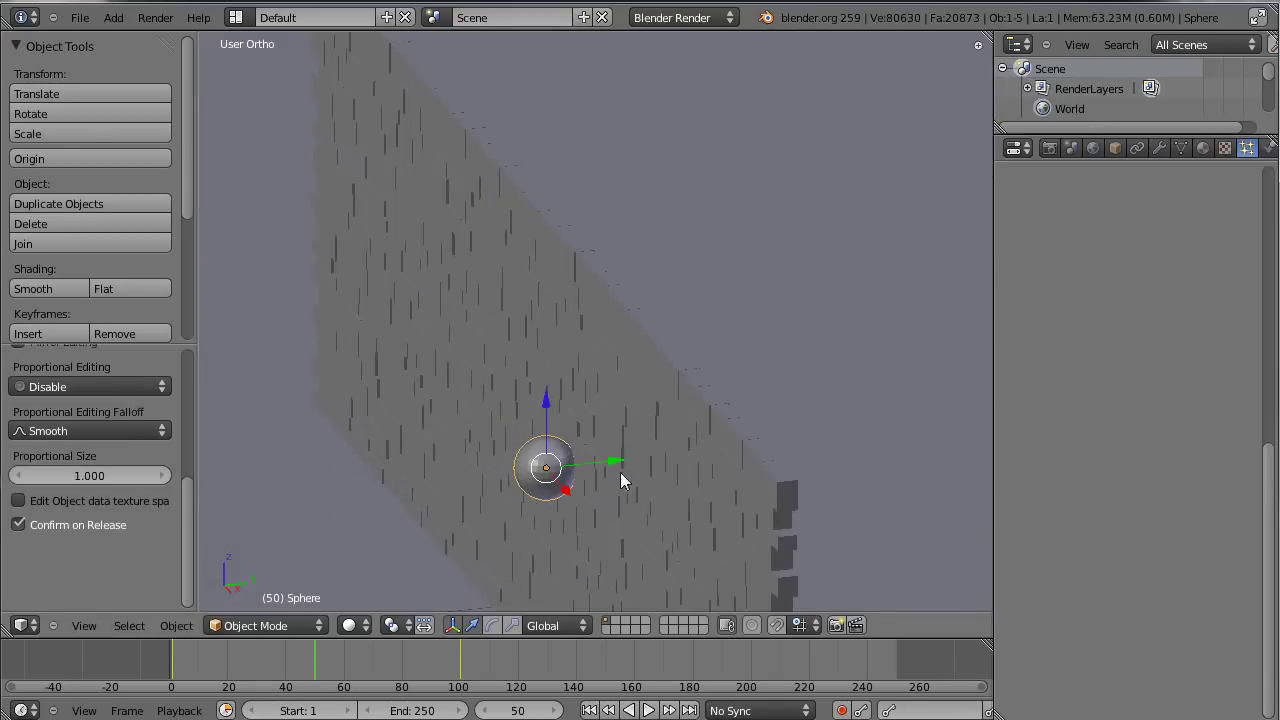
pyautogui.press('i')
pyautogui.click(648, 350)
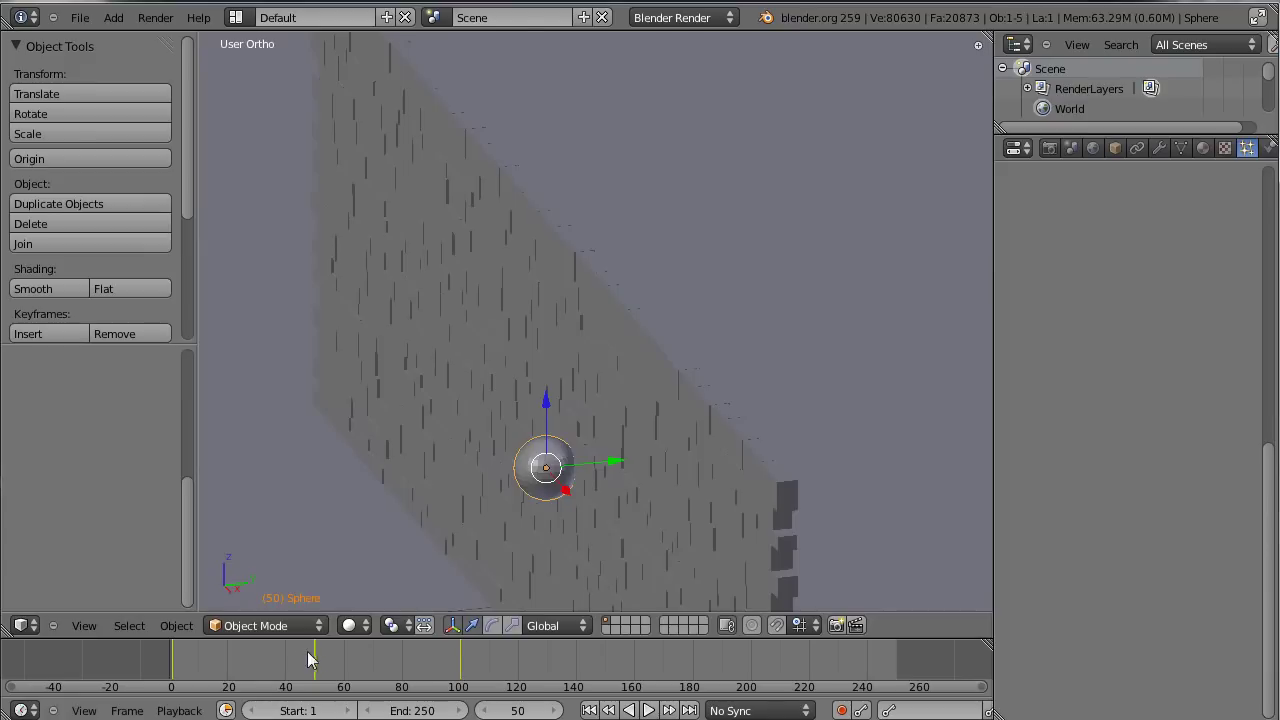
pyautogui.click(349, 667)
pyautogui.moveTo(363, 667)
pyautogui.mouseDown()
pyautogui.moveTo(311, 670)
pyautogui.moveTo(340, 664)
pyautogui.mouseUp()
pyautogui.scroll(-5, 607, 453)
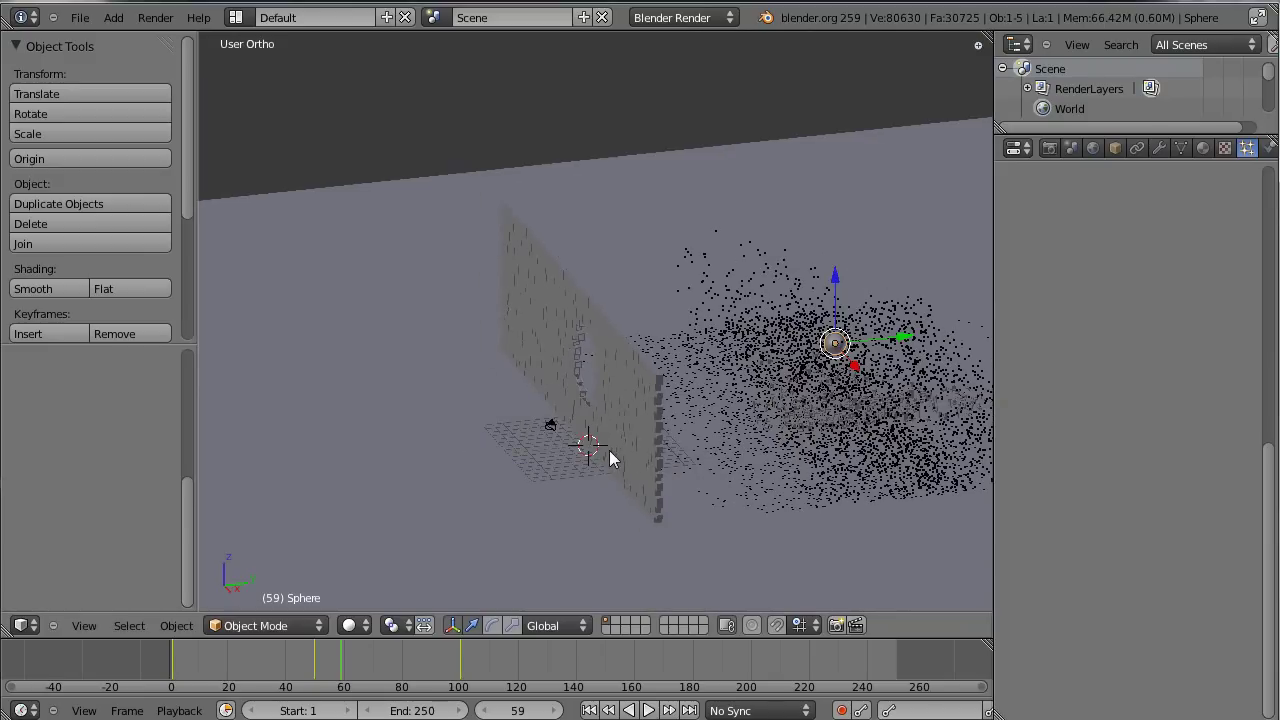
pyautogui.moveTo(374, 654); pyautogui.dragTo(431, 656)
pyautogui.moveTo(560, 540); pyautogui.dragTo(618, 480, button='middle')
pyautogui.scroll(-1, 880, 309)
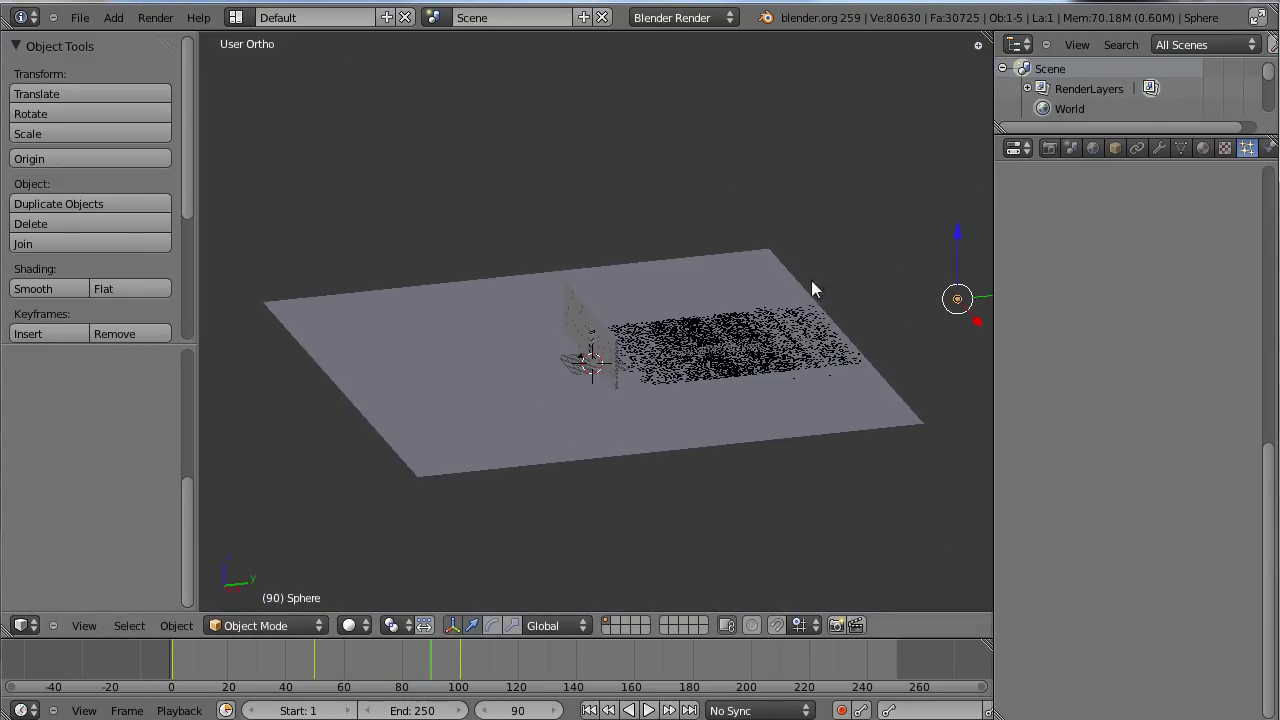
pyautogui.scroll(3, 665, 374)
pyautogui.scroll(-1, 622, 396)
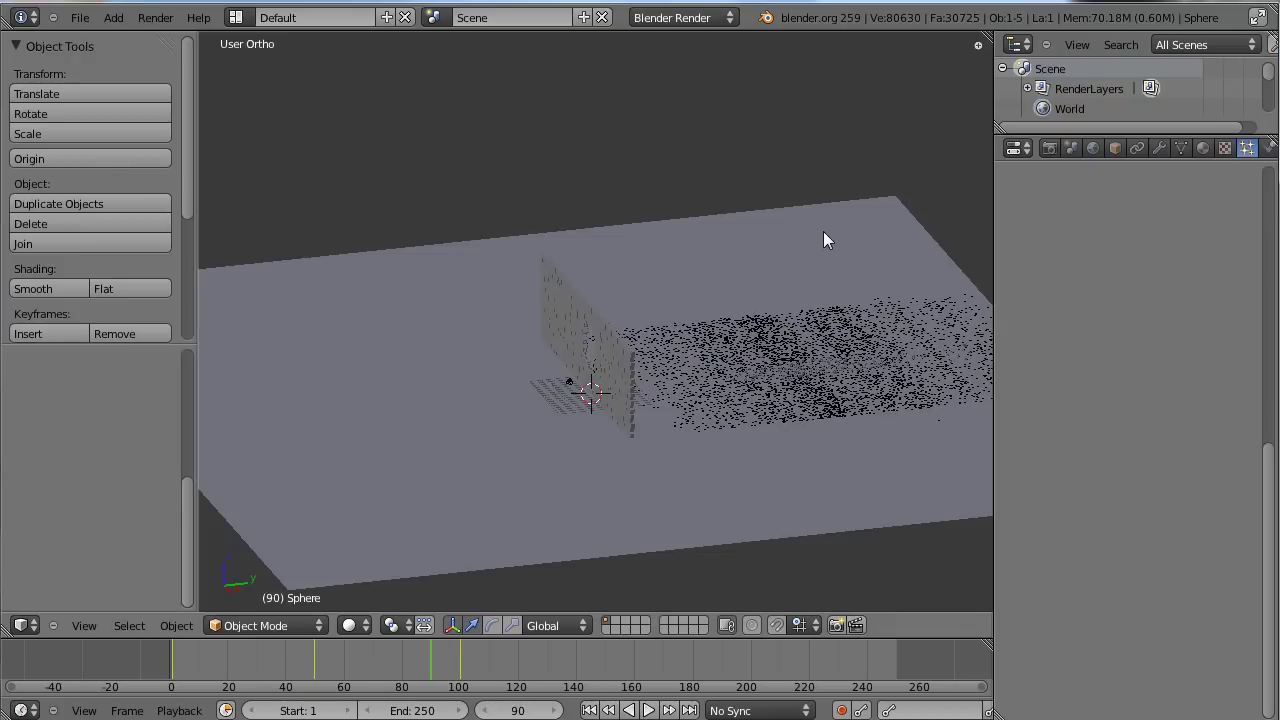
pyautogui.moveTo(780, 265); pyautogui.dragTo(701, 418, button='middle')
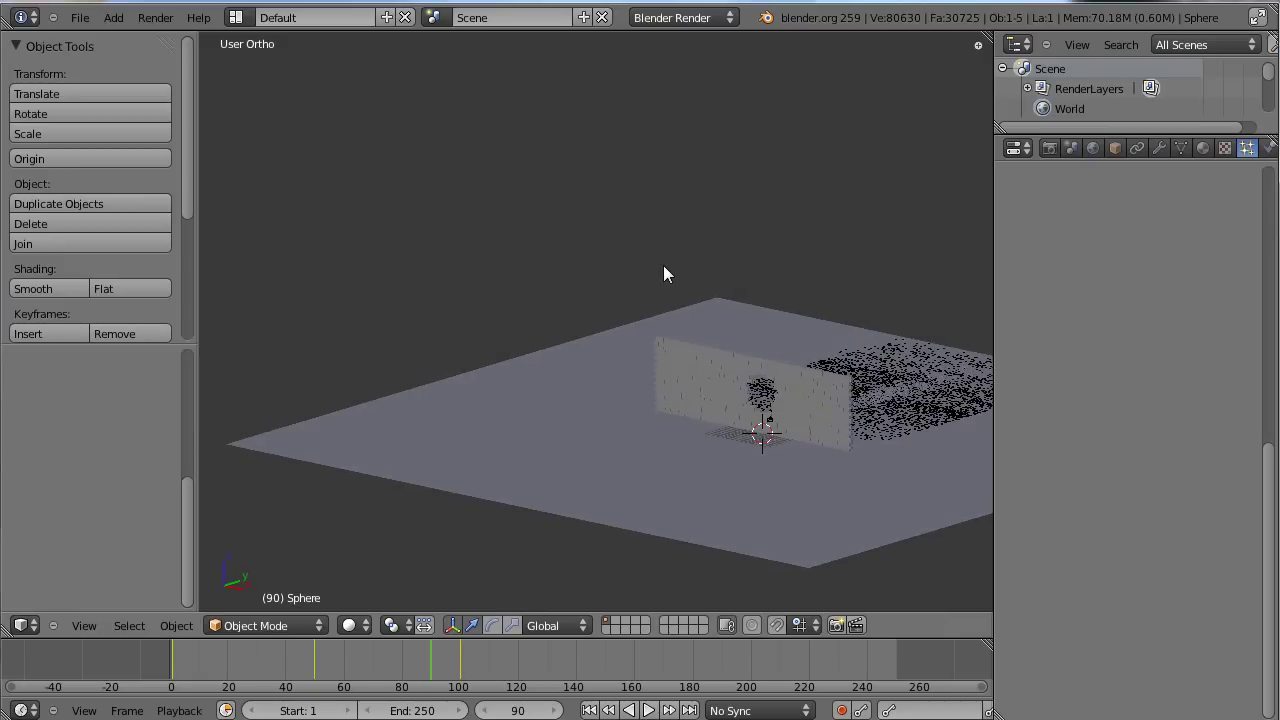
pyautogui.moveTo(367, 656); pyautogui.dragTo(278, 654)
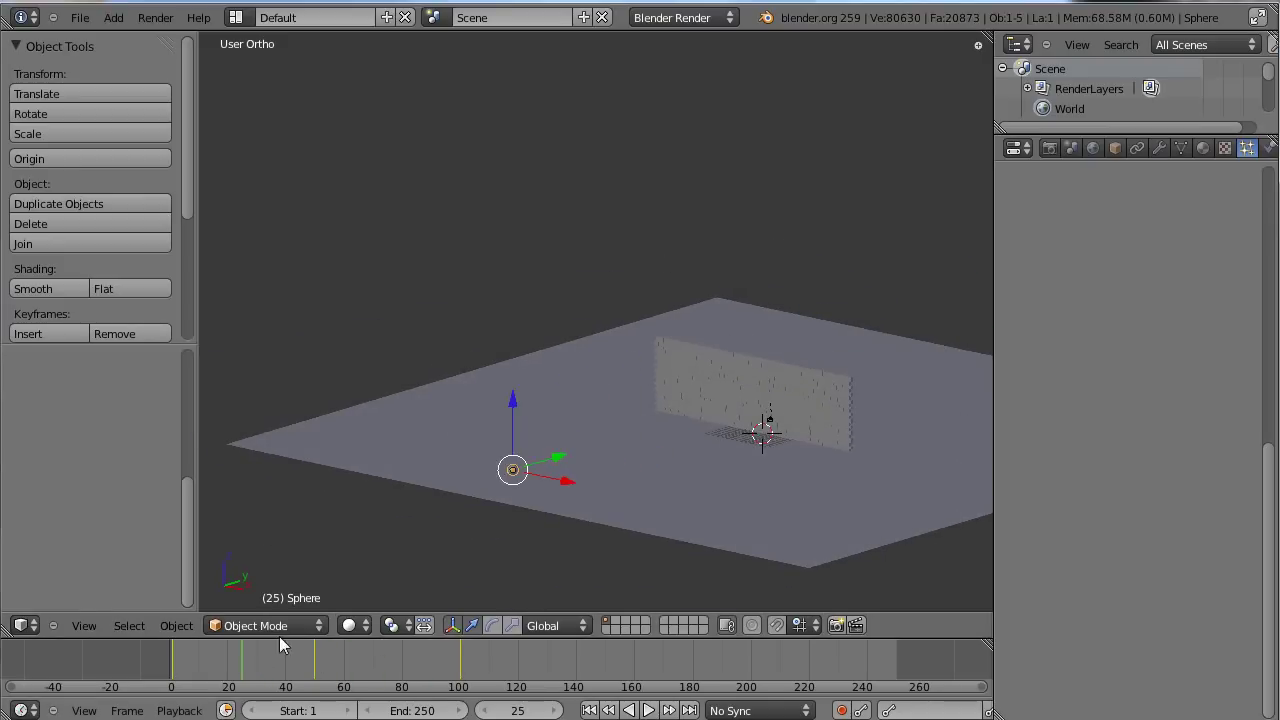
pyautogui.keyDown('shift'); pyautogui.moveTo(709, 450); pyautogui.dragTo(614, 397, button='middle'); pyautogui.keyUp('shift')
pyautogui.scroll(6, 640, 405)
pyautogui.keyDown('shift'); pyautogui.moveTo(686, 414); pyautogui.dragTo(420, 392, button='middle'); pyautogui.keyUp('shift')
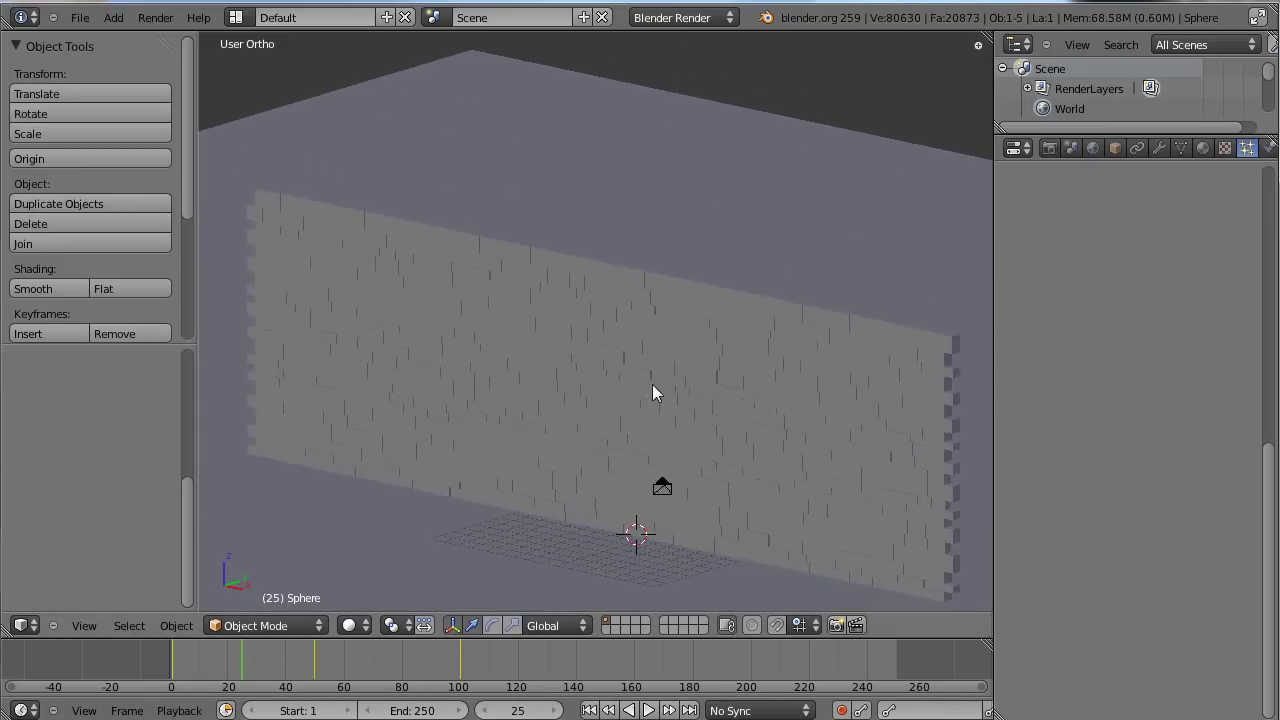
# Step: Play the animation to watch the wall burst, then stop and scrub frames around the impact
pyautogui.hotkey('alt', 'a')
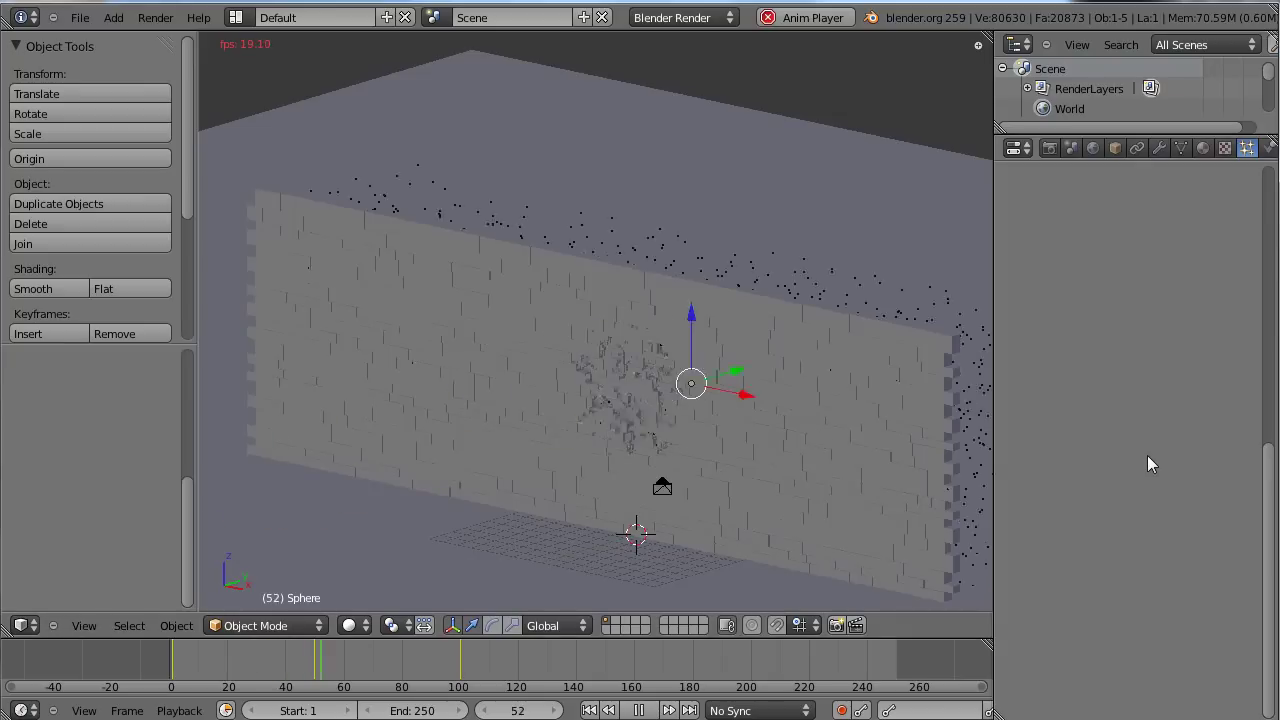
pyautogui.keyDown('shift'); pyautogui.moveTo(843, 338); pyautogui.dragTo(598, 325, button='middle'); pyautogui.keyUp('shift')
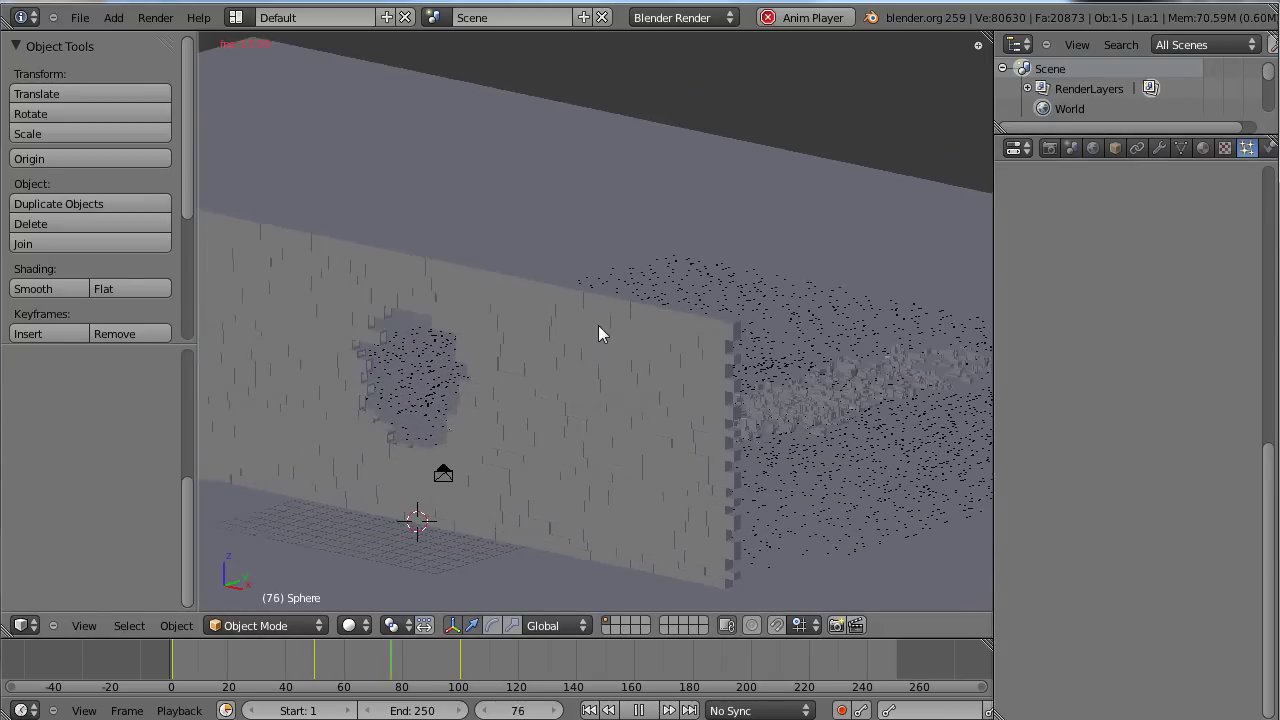
pyautogui.press('Escape')
pyautogui.moveTo(308, 672)
pyautogui.mouseDown()
pyautogui.moveTo(368, 680)
pyautogui.moveTo(309, 683)
pyautogui.moveTo(385, 685)
pyautogui.moveTo(318, 680)
pyautogui.moveTo(346, 674)
pyautogui.moveTo(325, 671)
pyautogui.mouseUp()
# Step: Orbit around the wall and sphere from several angles, checking debris spread at frame 64
pyautogui.moveTo(420, 470); pyautogui.dragTo(568, 396, button='middle')
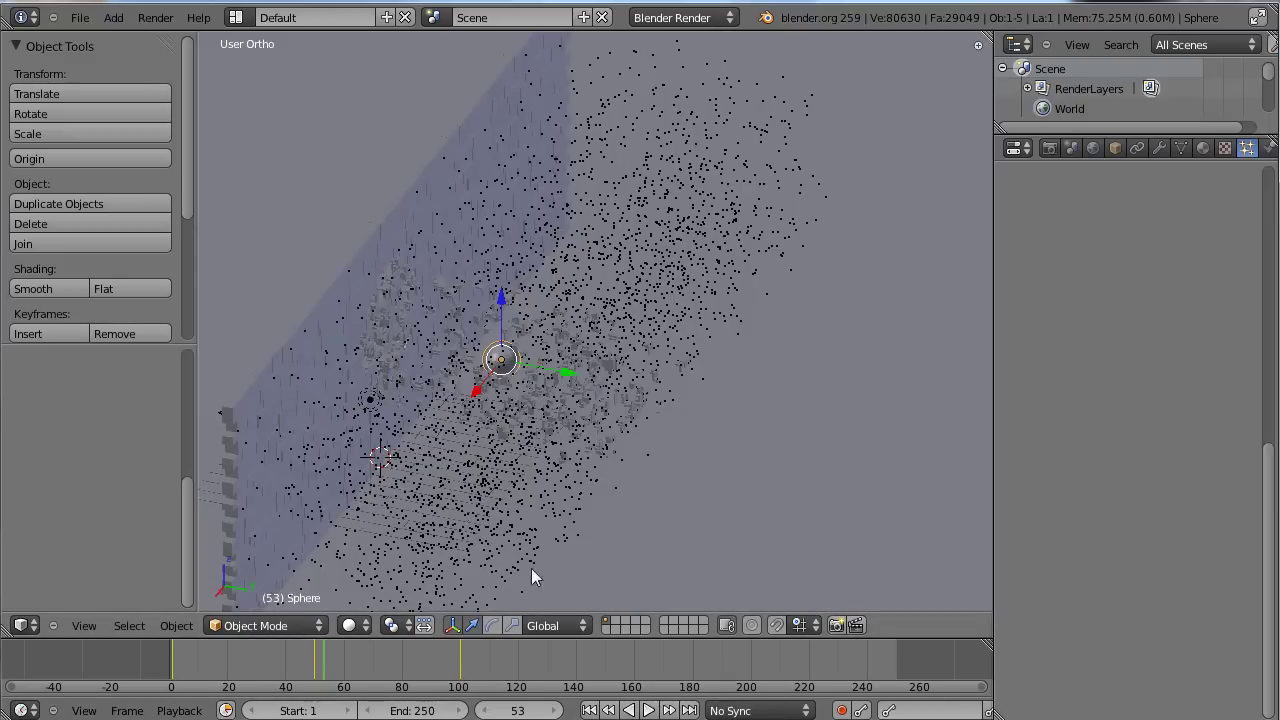
pyautogui.moveTo(643, 357)
pyautogui.mouseDown(button='middle')
pyautogui.moveTo(631, 371)
pyautogui.moveTo(600, 330)
pyautogui.moveTo(640, 349)
pyautogui.moveTo(559, 341)
pyautogui.moveTo(562, 372)
pyautogui.moveTo(719, 352)
pyautogui.moveTo(608, 334)
pyautogui.moveTo(657, 337)
pyautogui.mouseUp(button='middle')
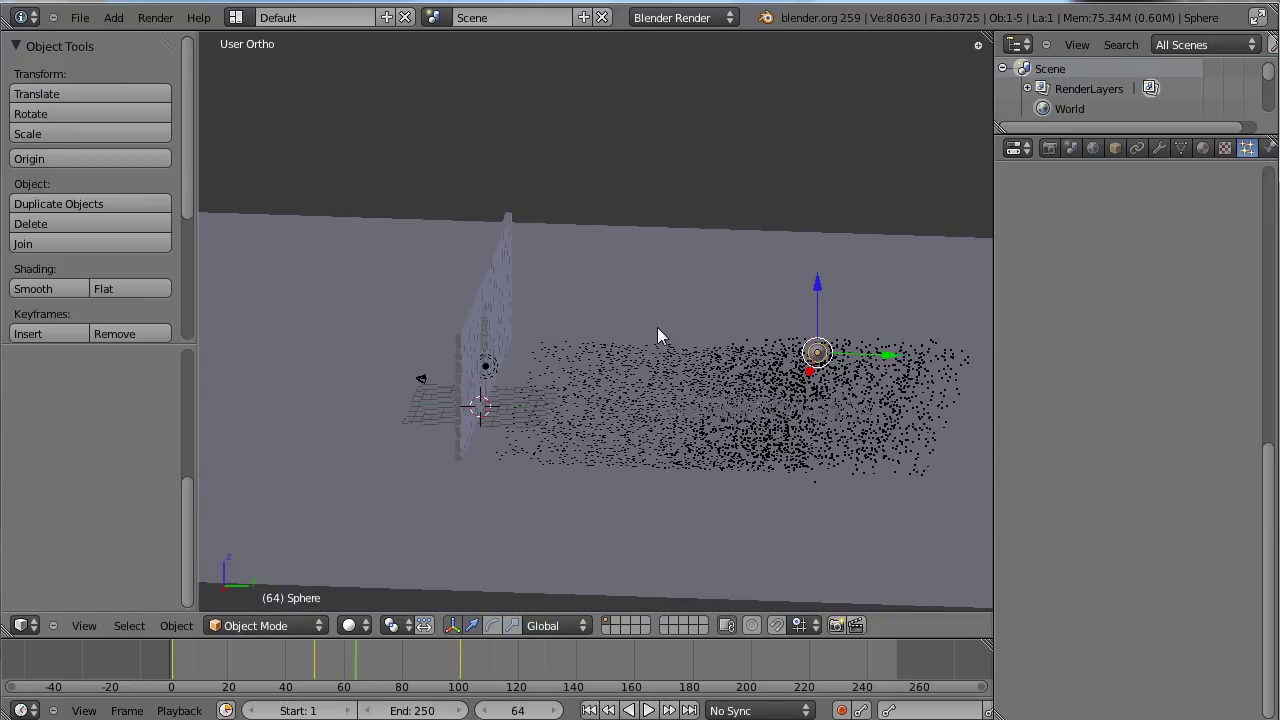
pyautogui.moveTo(829, 400); pyautogui.dragTo(795, 394, button='middle')
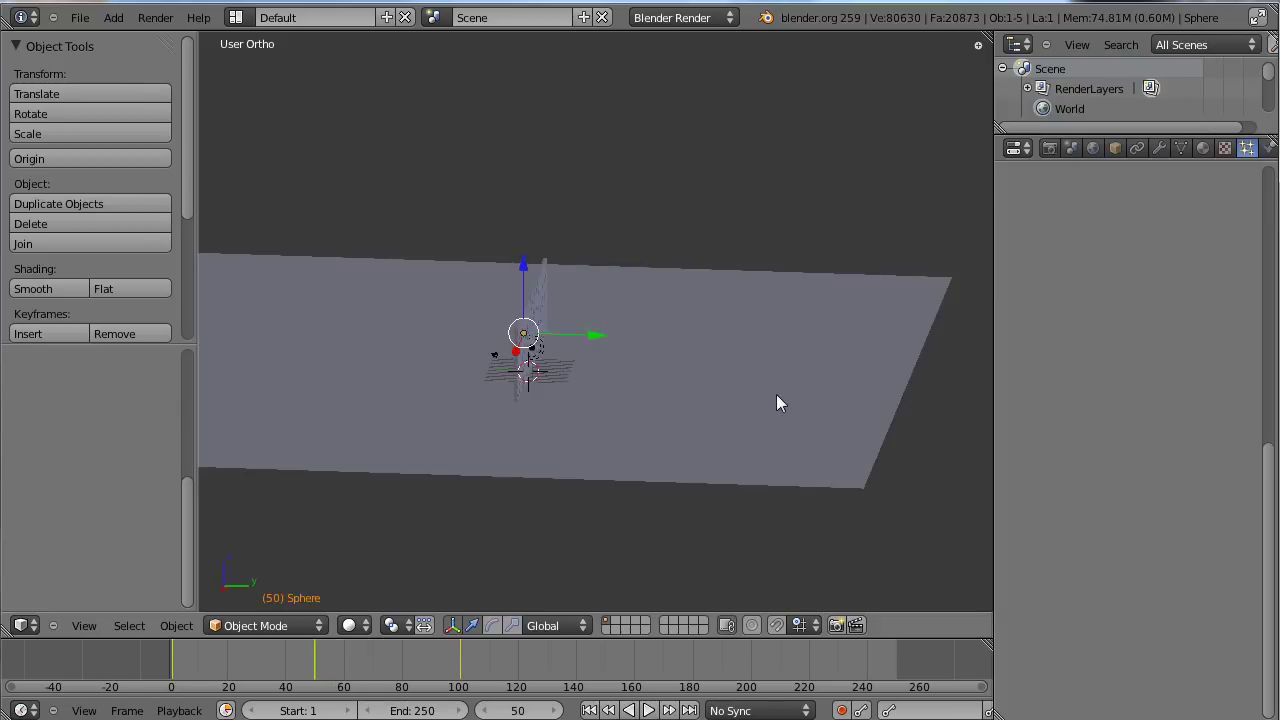
pyautogui.moveTo(776, 394); pyautogui.dragTo(457, 290, button='middle')
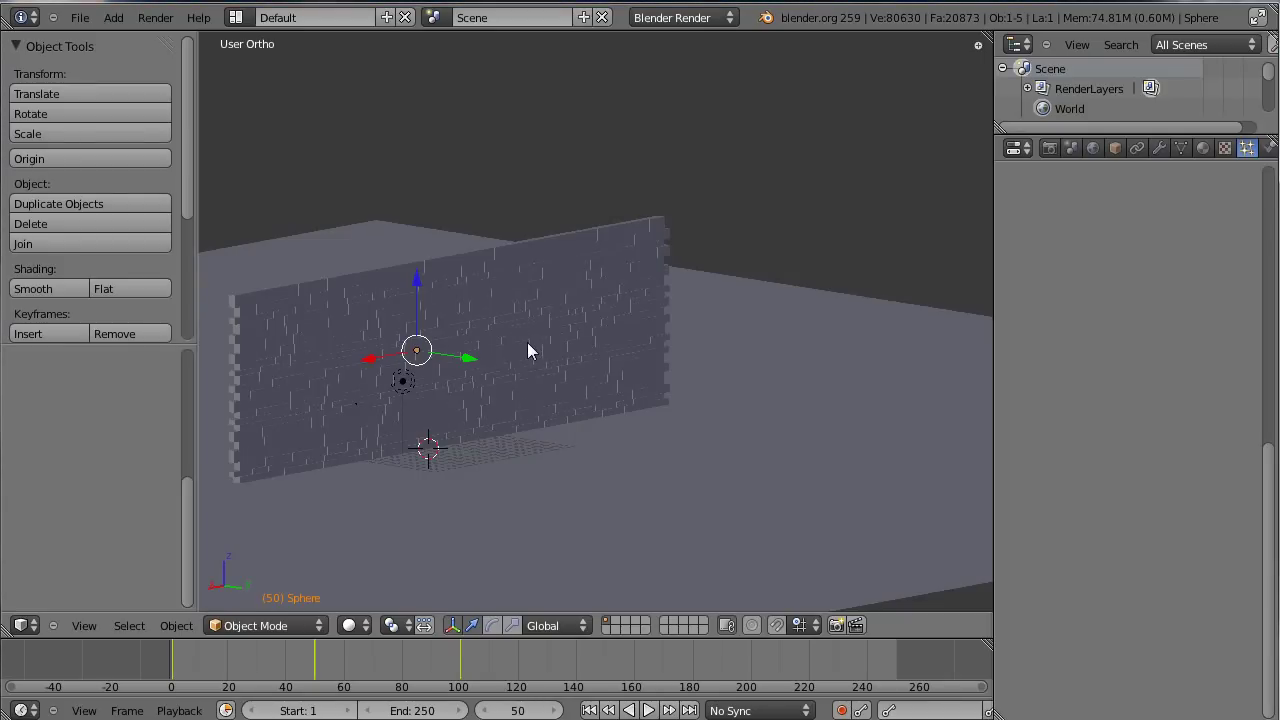
pyautogui.moveTo(631, 300); pyautogui.dragTo(670, 348, button='middle')
pyautogui.moveTo(335, 653); pyautogui.dragTo(310, 669)
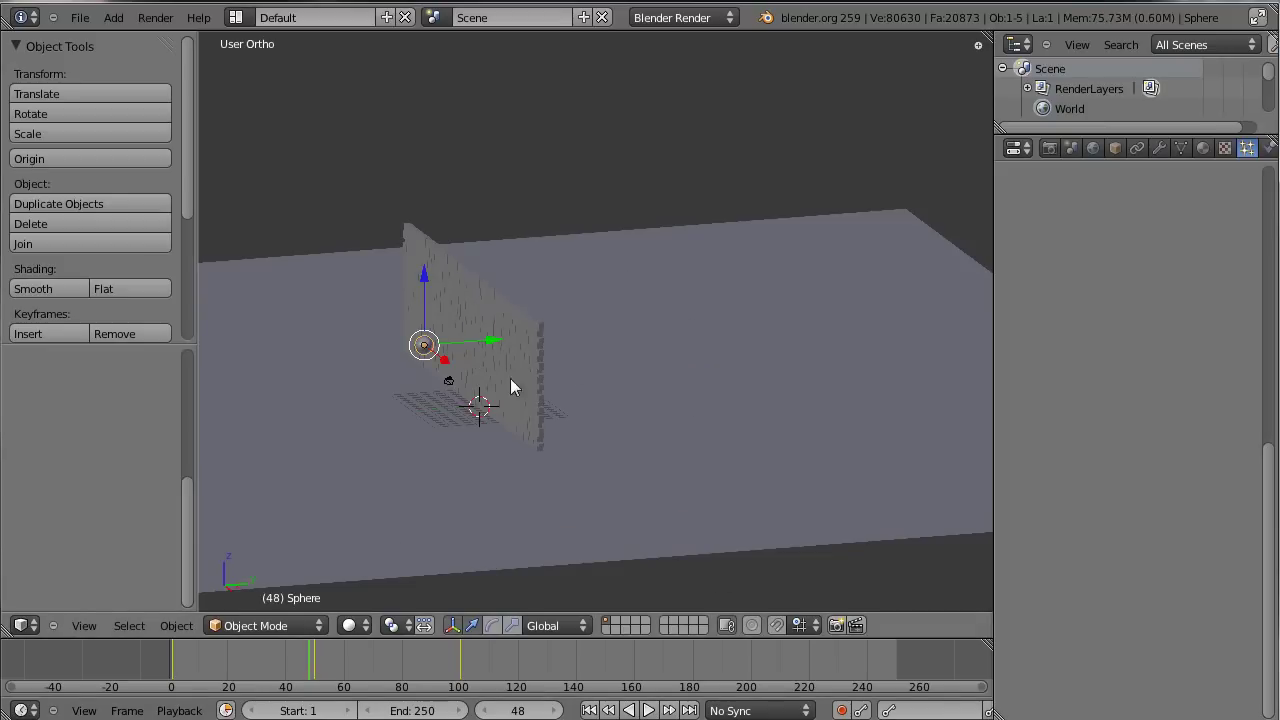
pyautogui.moveTo(510, 388); pyautogui.dragTo(462, 383, button='middle')
pyautogui.moveTo(533, 313); pyautogui.dragTo(650, 425, button='middle')
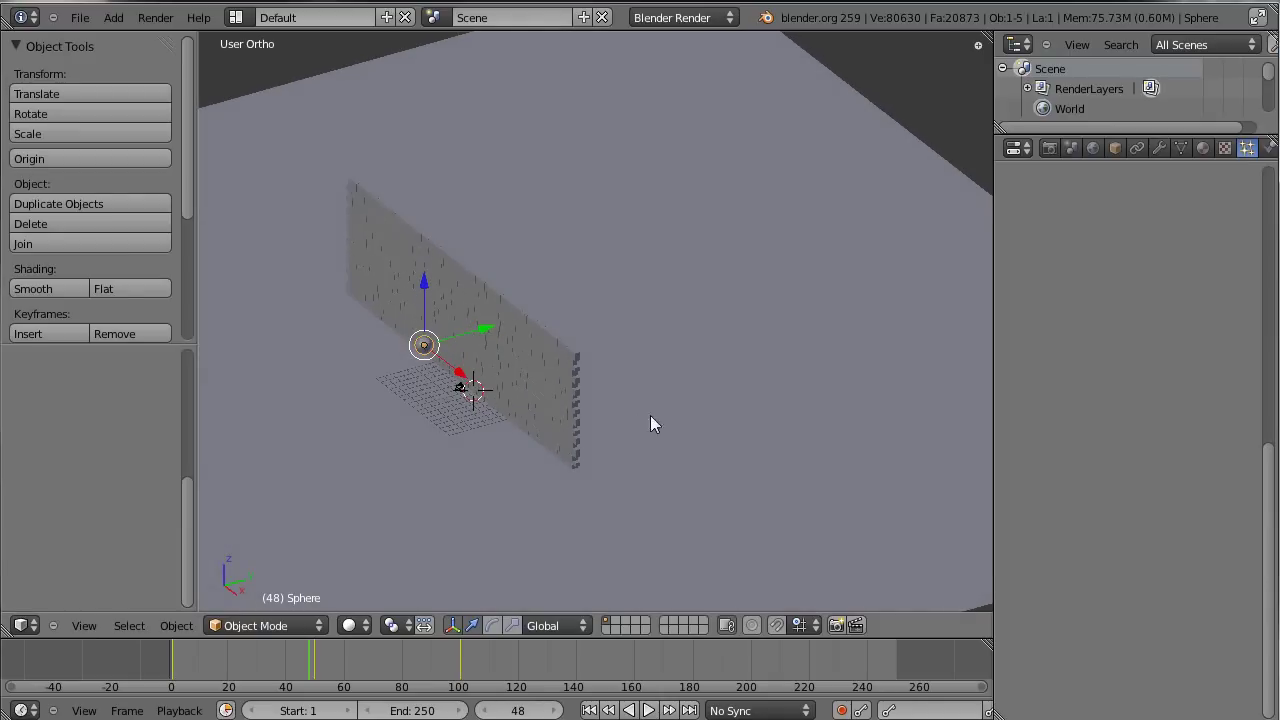
pyautogui.scroll(-2, 640, 337)
pyautogui.scroll(4, 848, 435)
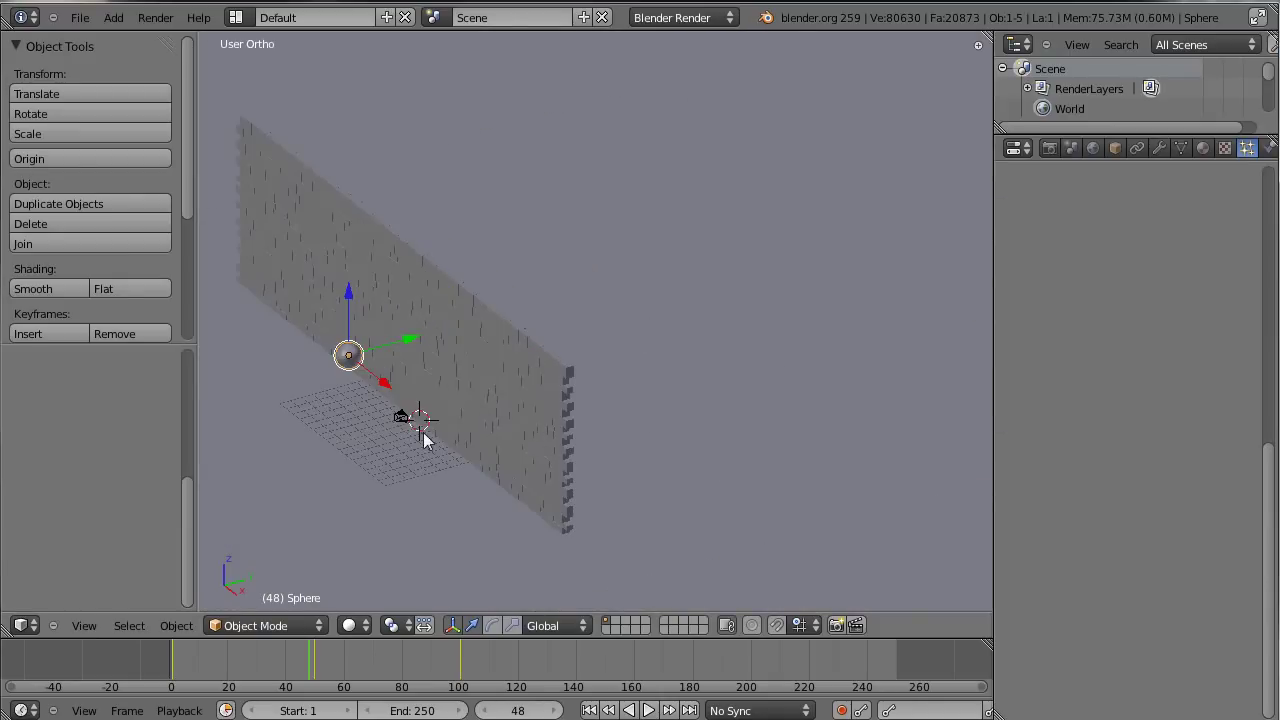
# Step: Select the camera and drag it back along Y to about -19.713, raising it further out
pyautogui.rightClick(400, 416)
pyautogui.moveTo(491, 423); pyautogui.dragTo(600, 318, button='middle')
pyautogui.scroll(-2, 559, 427)
pyautogui.moveTo(583, 347); pyautogui.dragTo(460, 149)
pyautogui.moveTo(460, 149); pyautogui.dragTo(509, 352, button='middle')
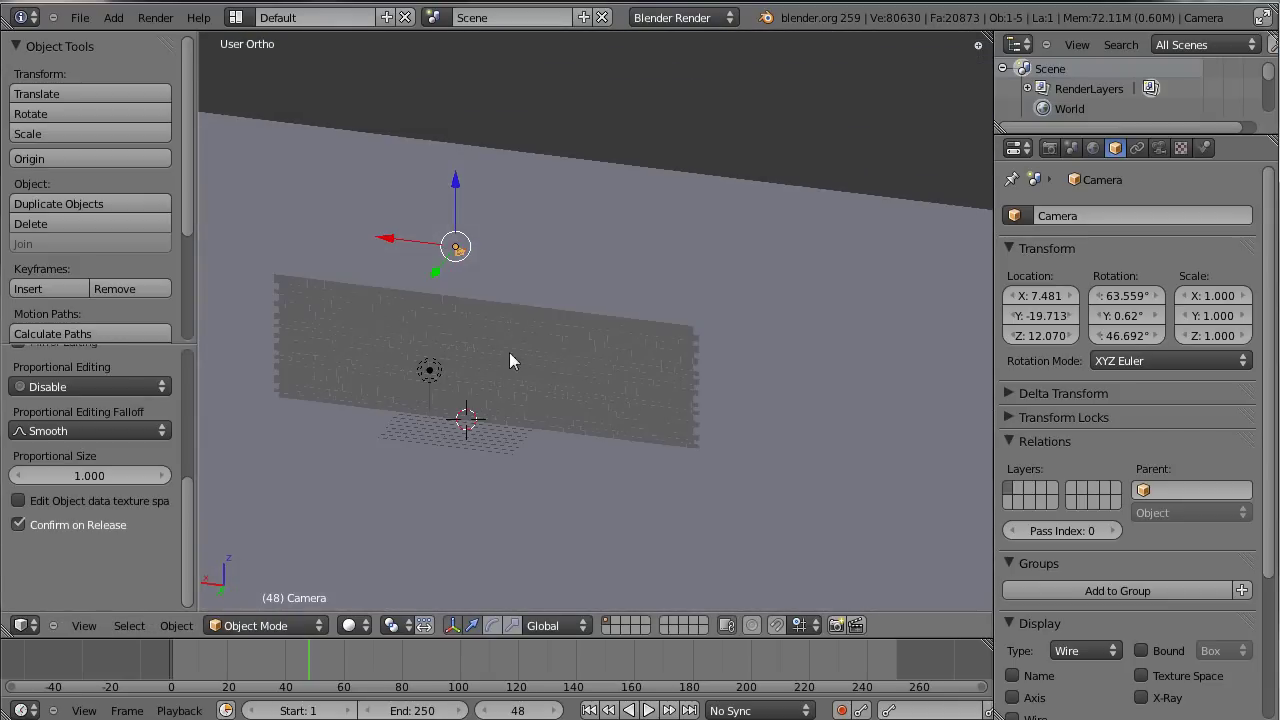
# Step: Place the camera at 24.977, -18.752, 21.980, view through it, and scrub from frame 1 as the sphere approaches
pyautogui.press('g')
pyautogui.click(318, 241)
pyautogui.press('KP_0')
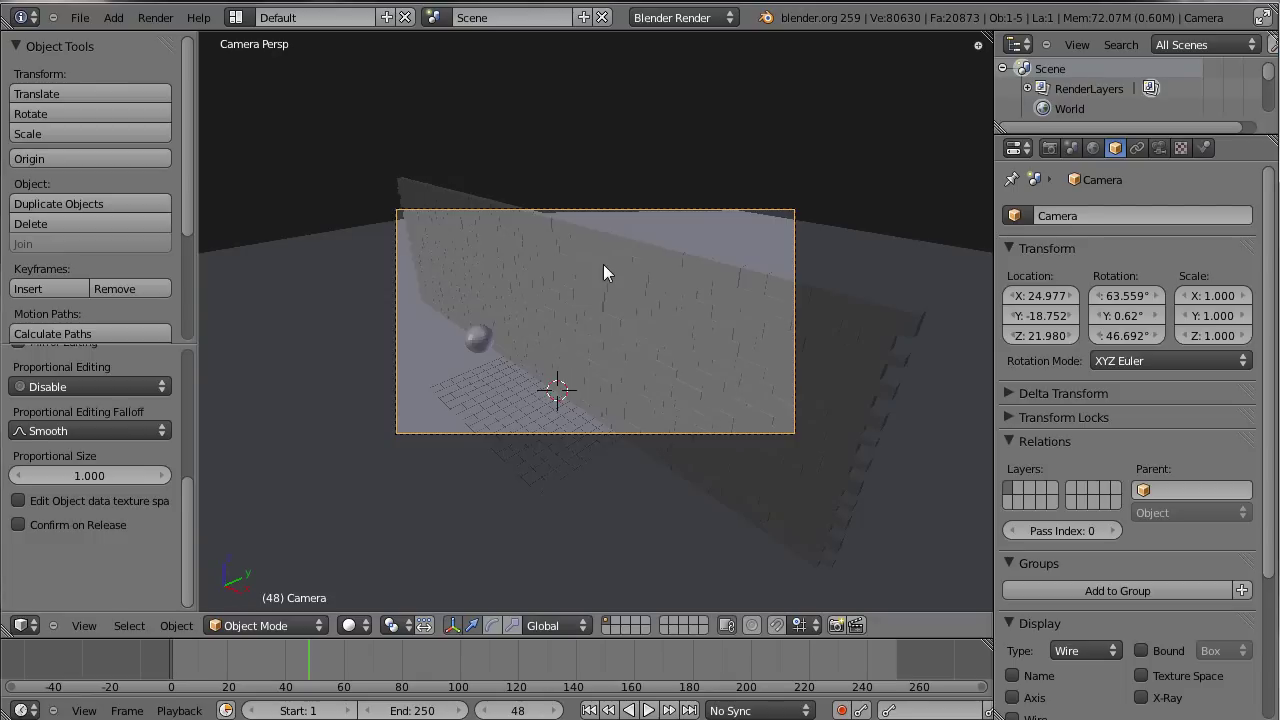
pyautogui.scroll(4, 581, 345)
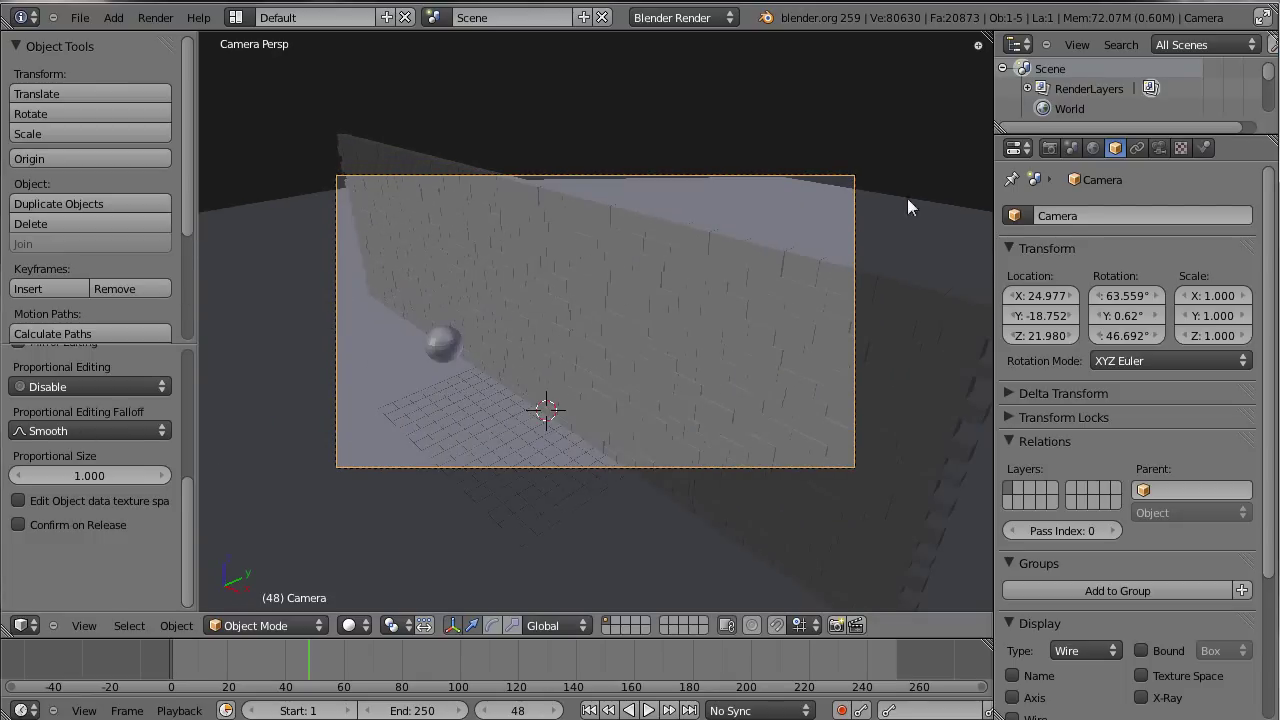
pyautogui.click(150, 645)
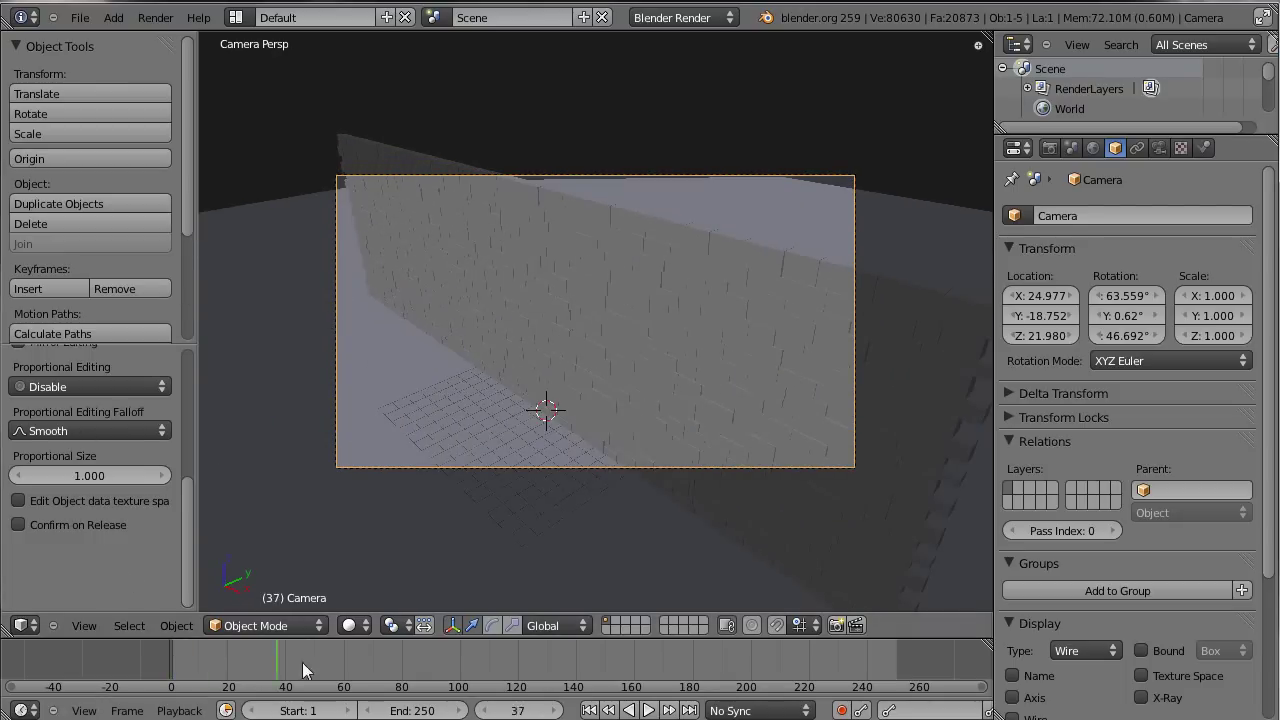
pyautogui.moveTo(302, 662); pyautogui.dragTo(291, 688)
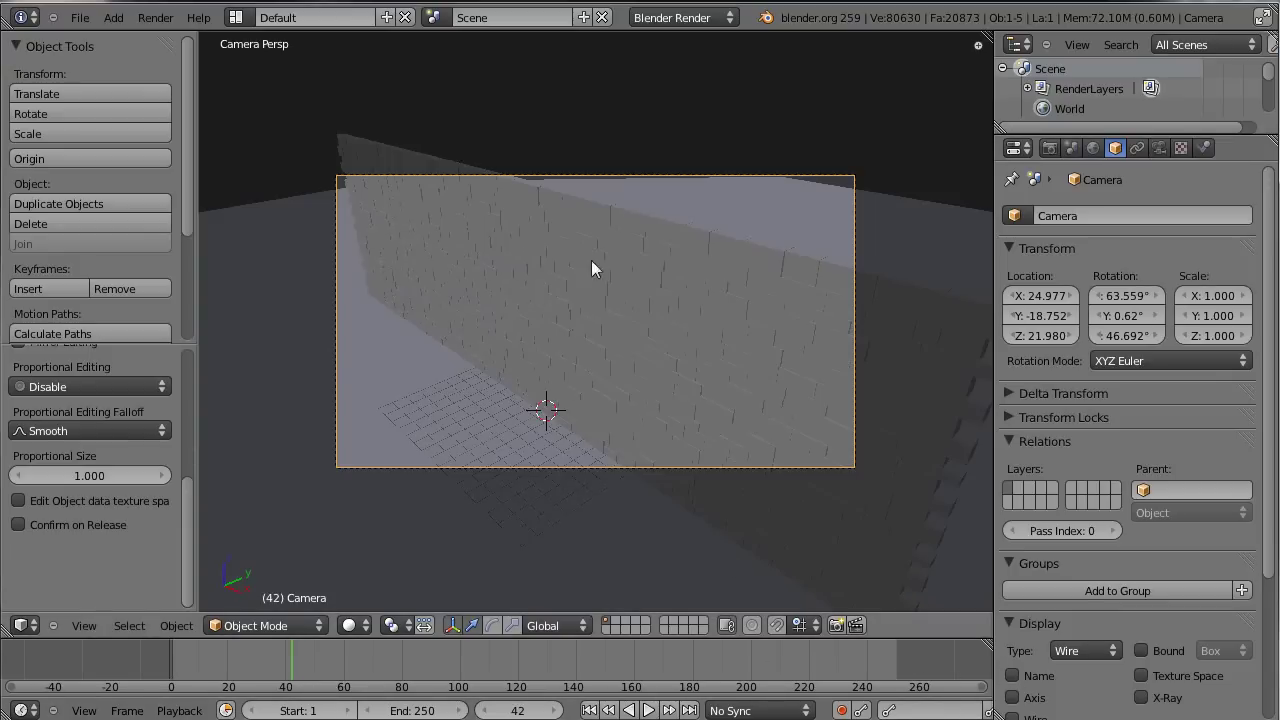
# Step: Select the brick wall and orbit out of camera view until the wall faces the viewer
pyautogui.rightClick(519, 247)
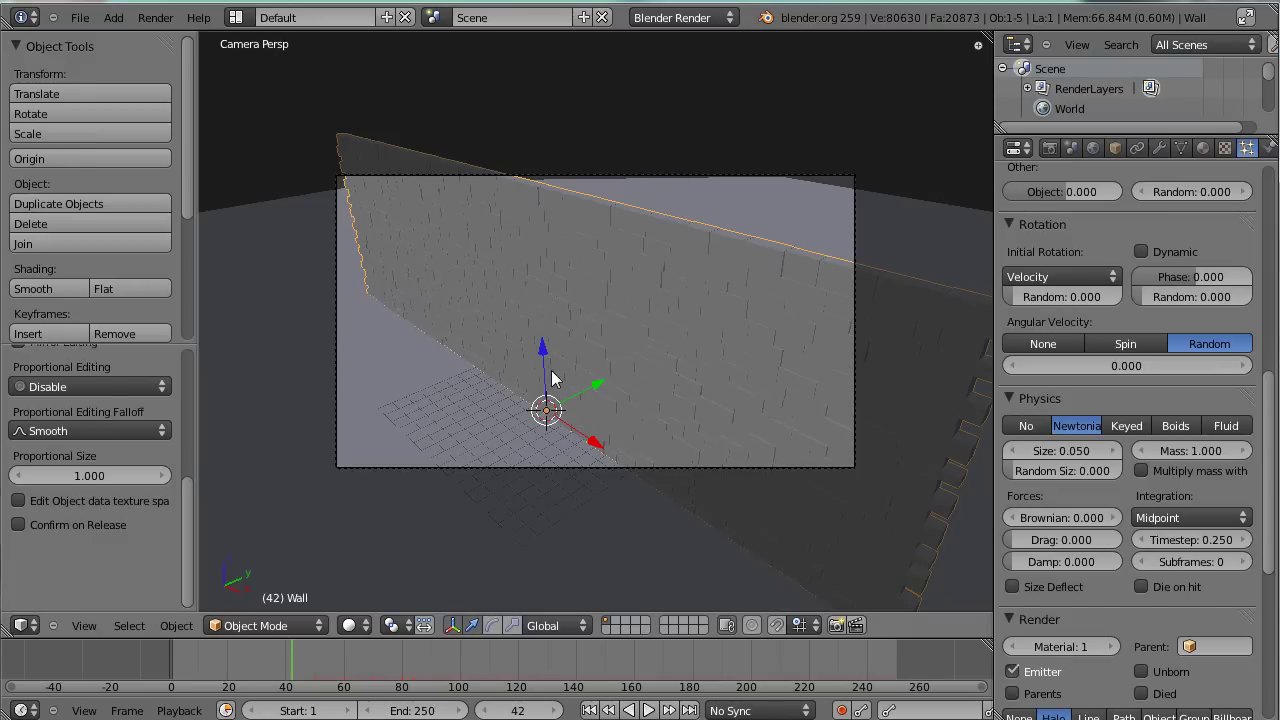
pyautogui.moveTo(548, 388); pyautogui.dragTo(938, 376, button='middle')
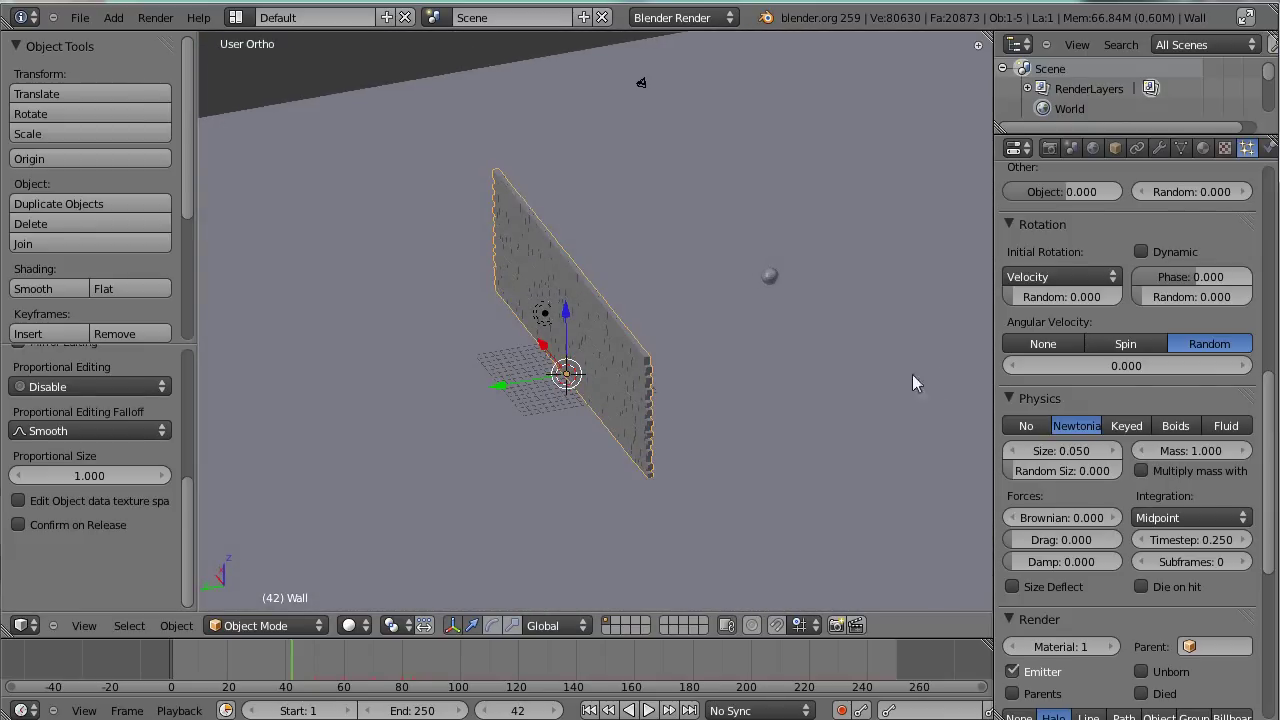
pyautogui.moveTo(658, 292); pyautogui.dragTo(396, 287, button='middle')
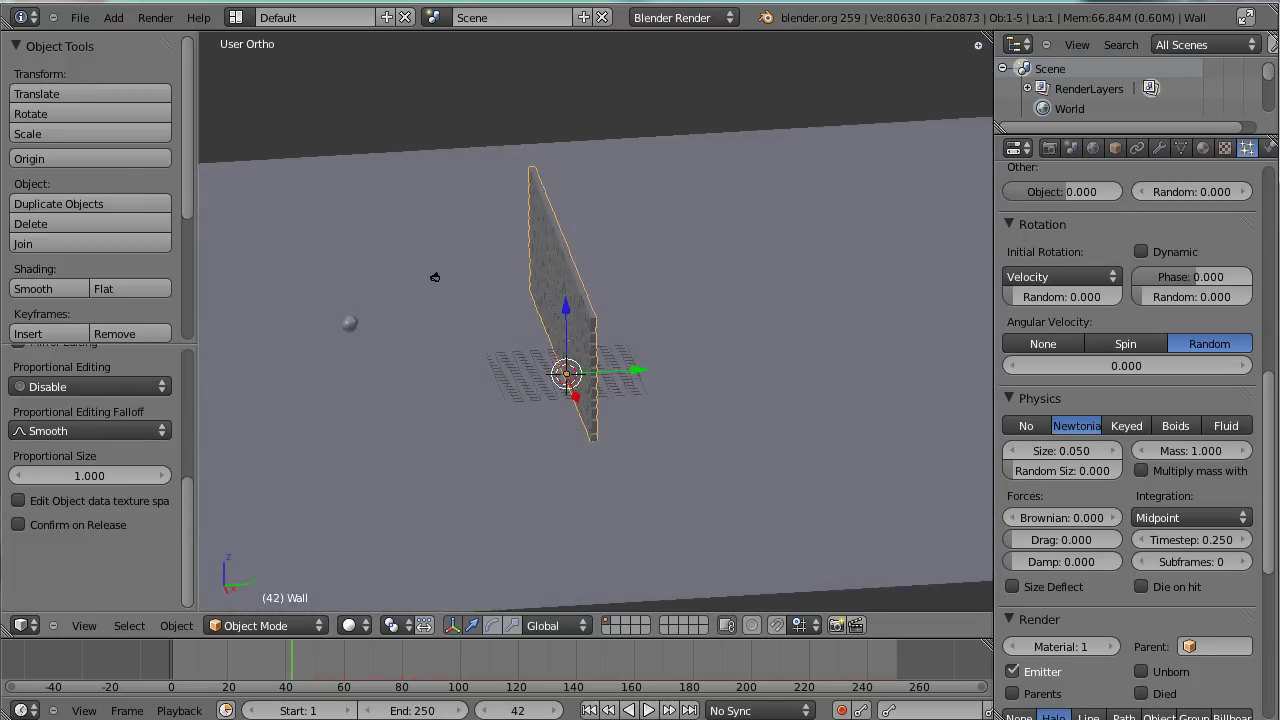